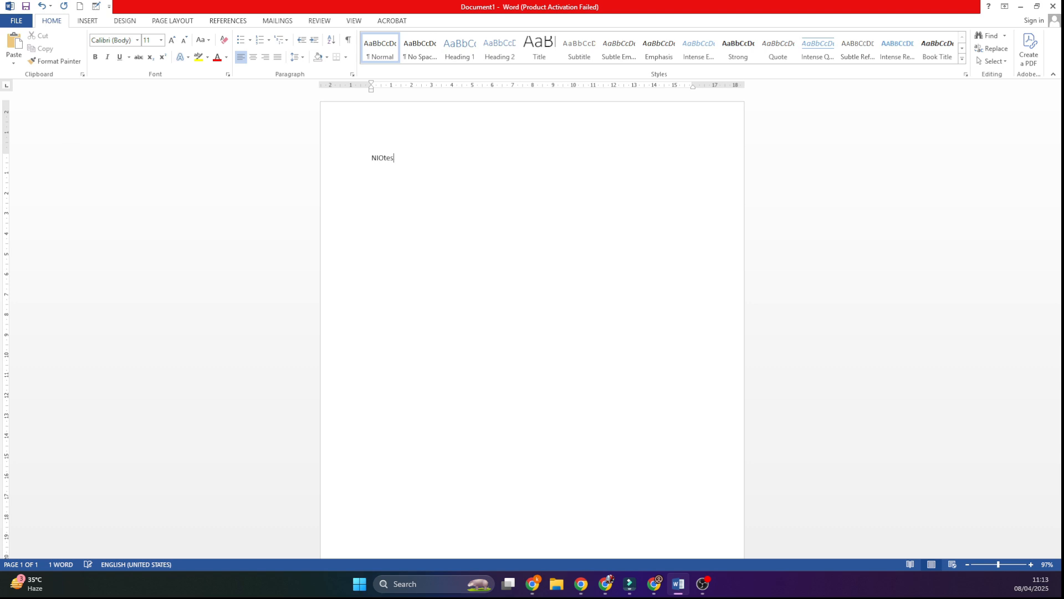
# Step: Replace the mistyped word with "Note -10 page" and generate sample text below it with =rand(60,3)
pyautogui.press('BackSpace')
pyautogui.press('BackSpace')
pyautogui.press('BackSpace')
pyautogui.press('BackSpace')
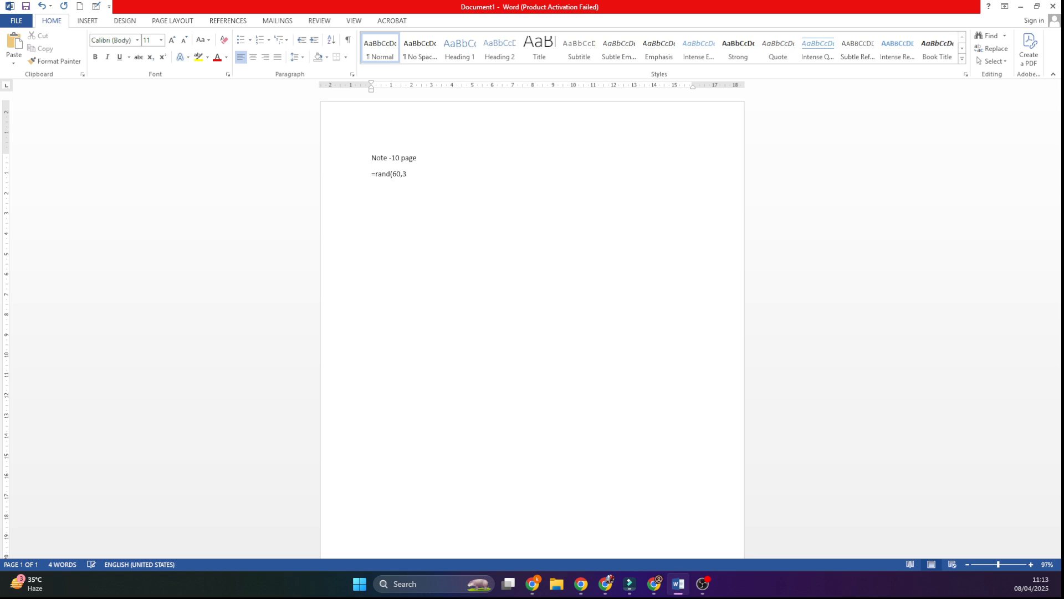
pyautogui.press('Return')
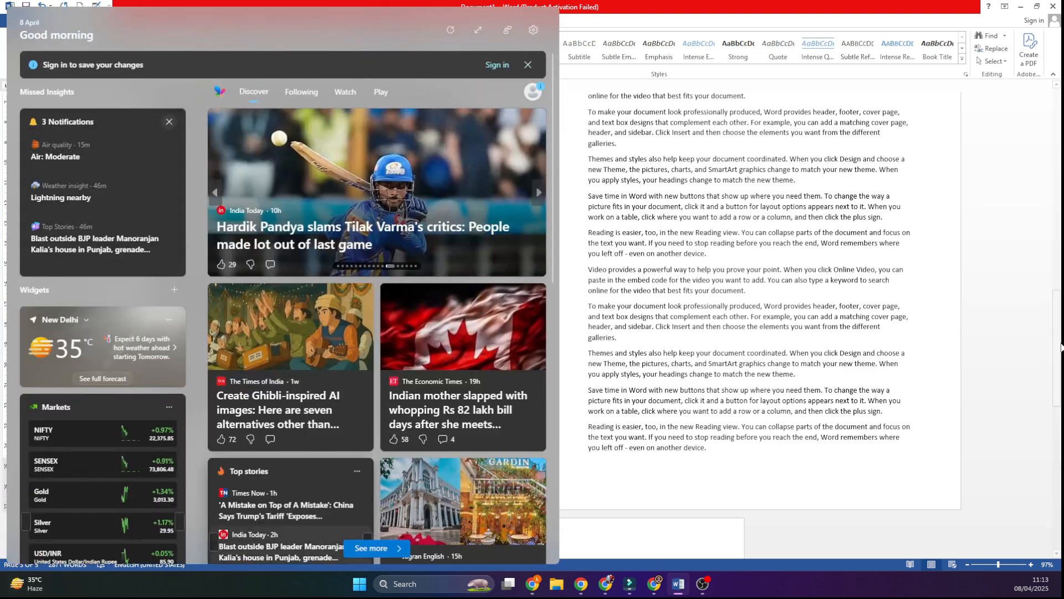
# Step: Close the widgets panel, then copy the entire document text and paste it at the end of the document
pyautogui.click(923, 242)
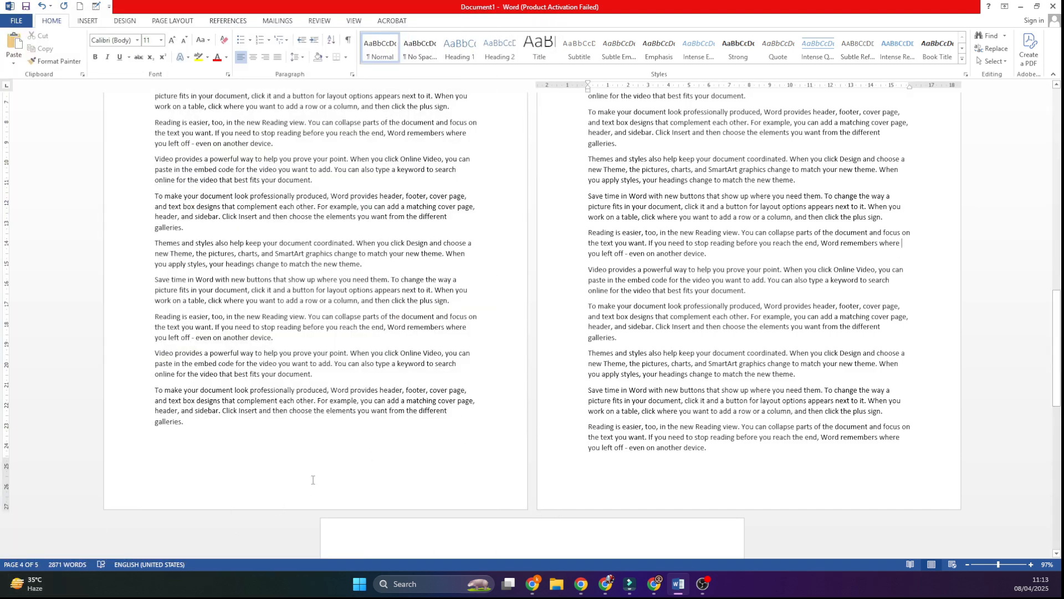
pyautogui.scroll(-10, 312, 480)
pyautogui.click(419, 464)
pyautogui.hotkey('ctrl', 'a')
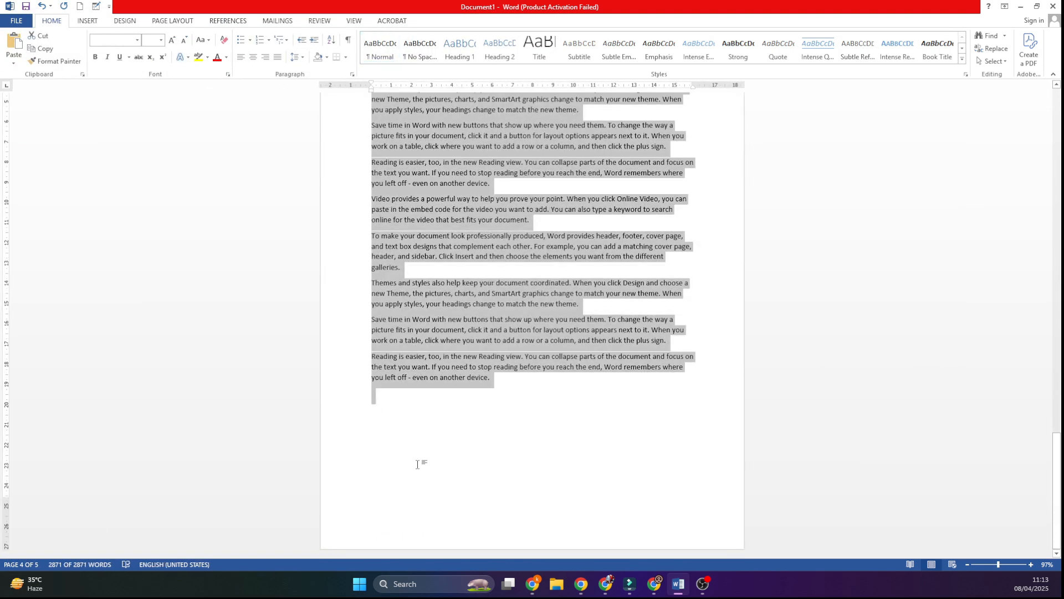
pyautogui.click(514, 423)
pyautogui.hotkey('ctrl', 'v')
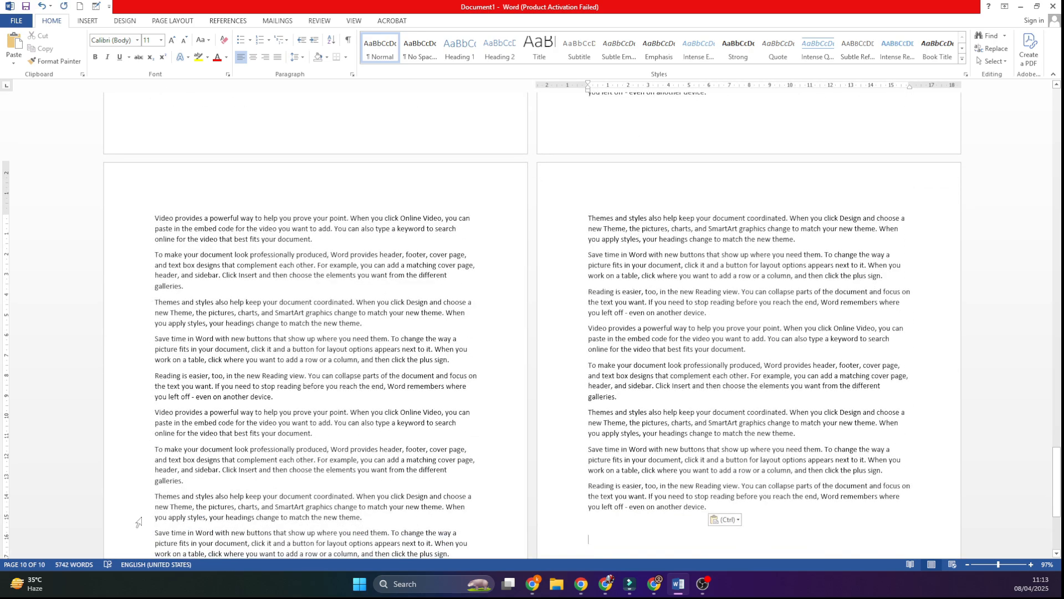
# Step: Insert the line "Computer Notes" between "Note -10 page" and the first body paragraph on page one
pyautogui.scroll(10, 397, 394)
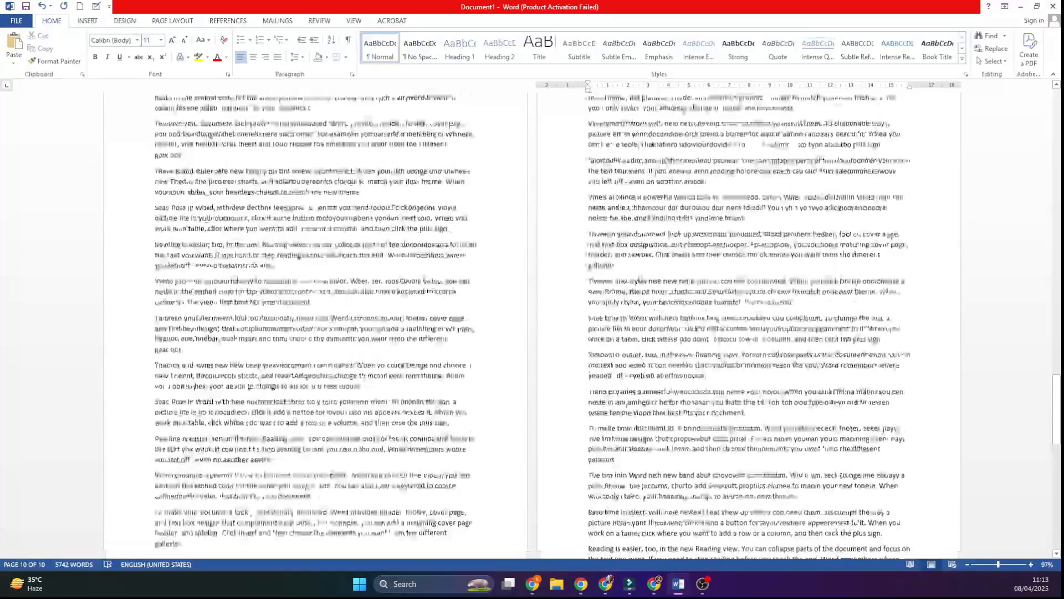
pyautogui.moveTo(1056, 407); pyautogui.dragTo(1058, 127)
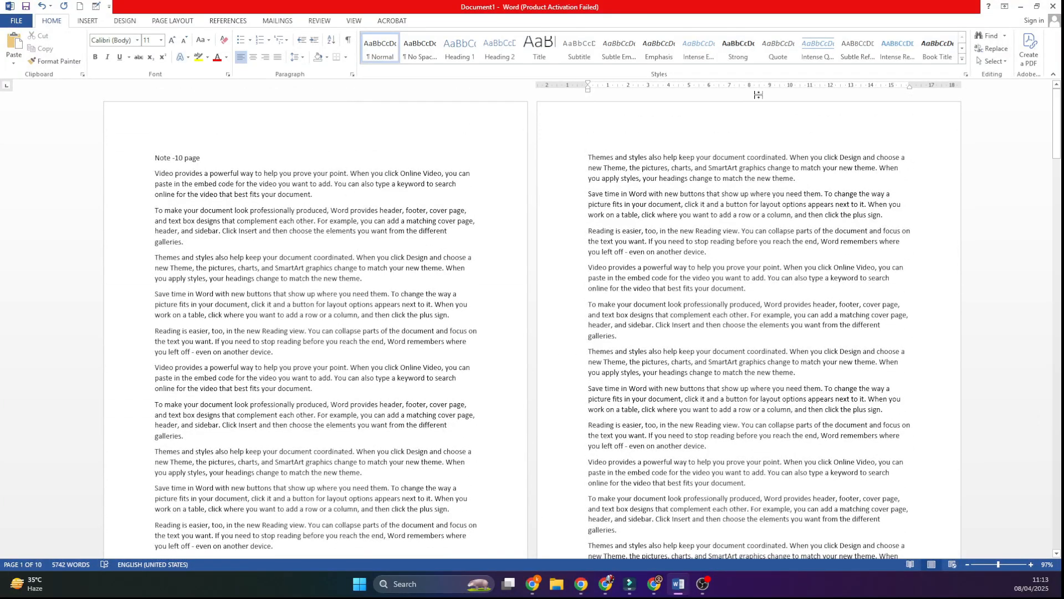
pyautogui.click(154, 174)
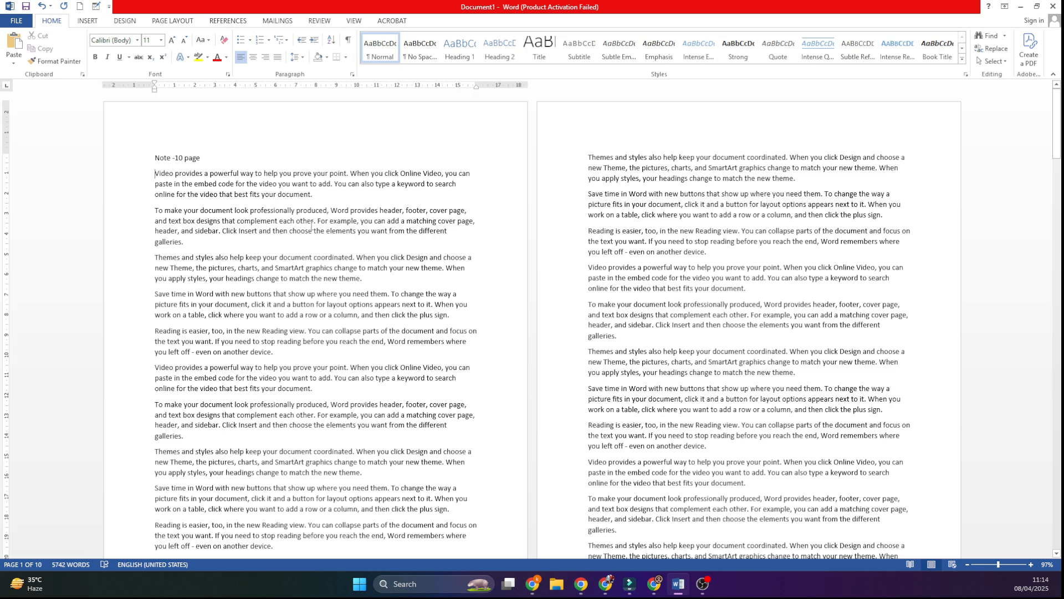
pyautogui.press('Return')
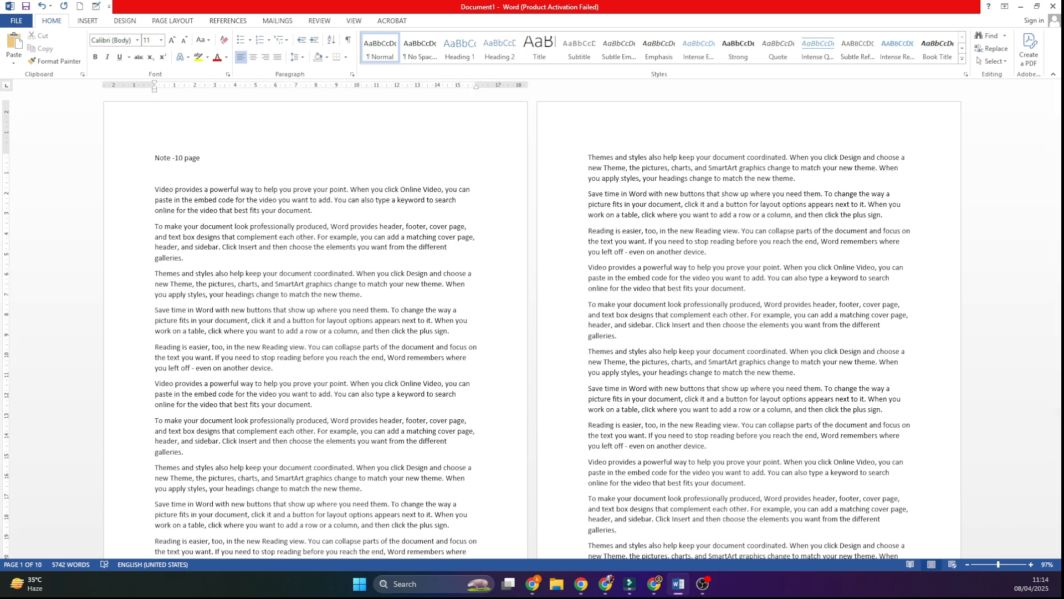
pyautogui.write('Computer')
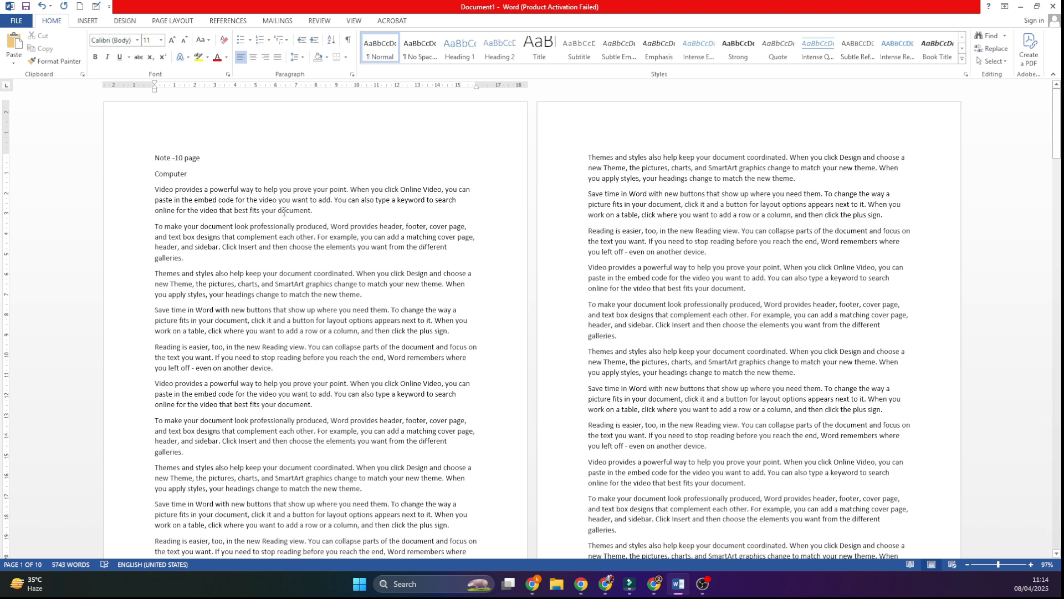
pyautogui.write(' Notes')
# Step: Apply the Heading 1 style to "Computer Notes" and make it bold, 48 pt and centered
pyautogui.moveTo(224, 172); pyautogui.dragTo(109, 179)
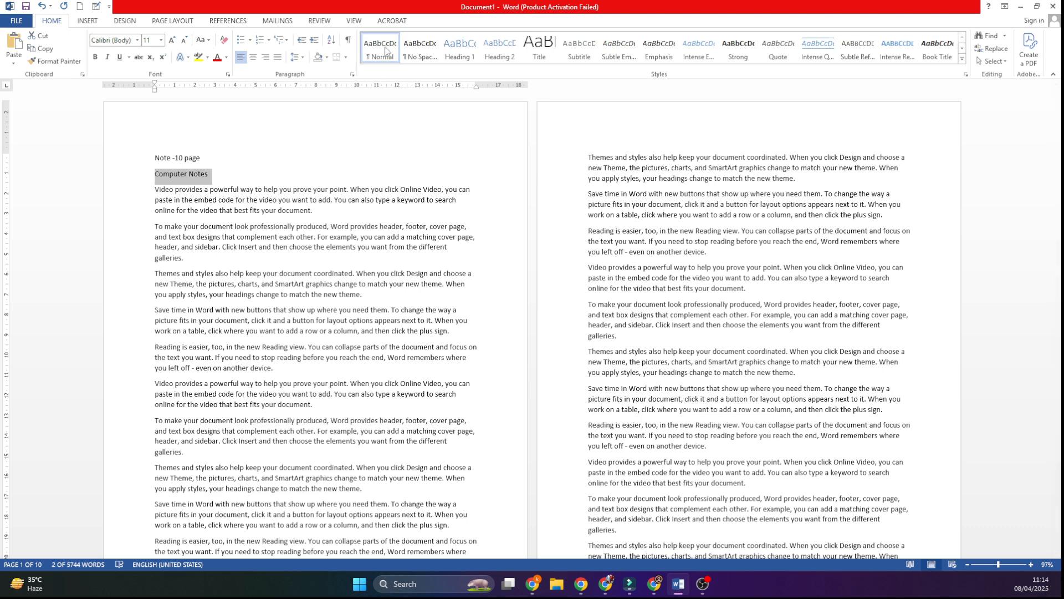
pyautogui.click(454, 51)
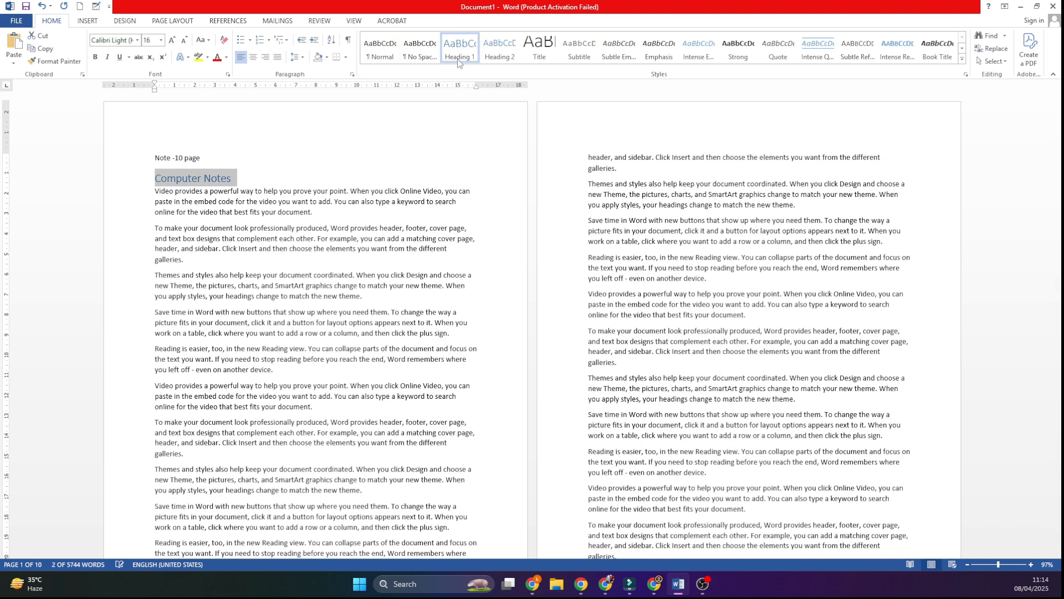
pyautogui.click(95, 56)
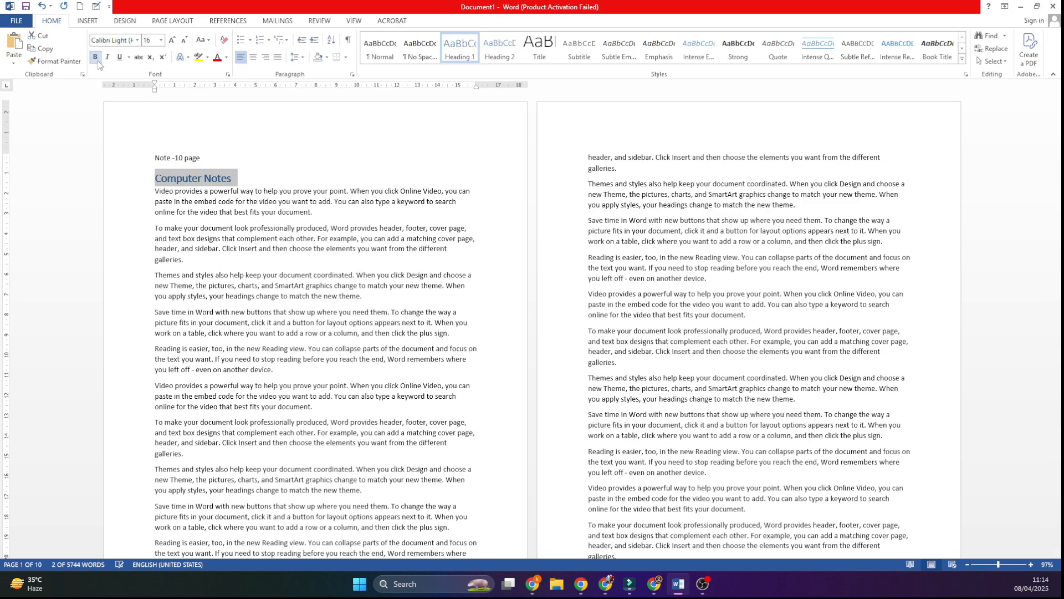
pyautogui.click(172, 40)
pyautogui.click(171, 40)
pyautogui.click(171, 40)
pyautogui.click(172, 40)
pyautogui.click(171, 40)
pyautogui.click(171, 40)
pyautogui.click(171, 40)
pyautogui.click(171, 40)
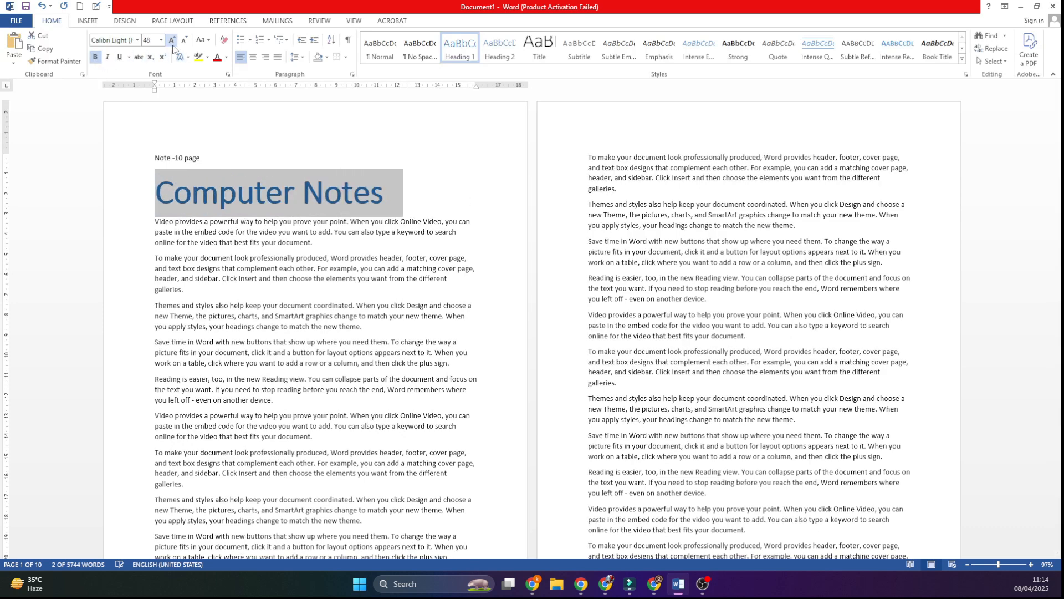
pyautogui.click(253, 57)
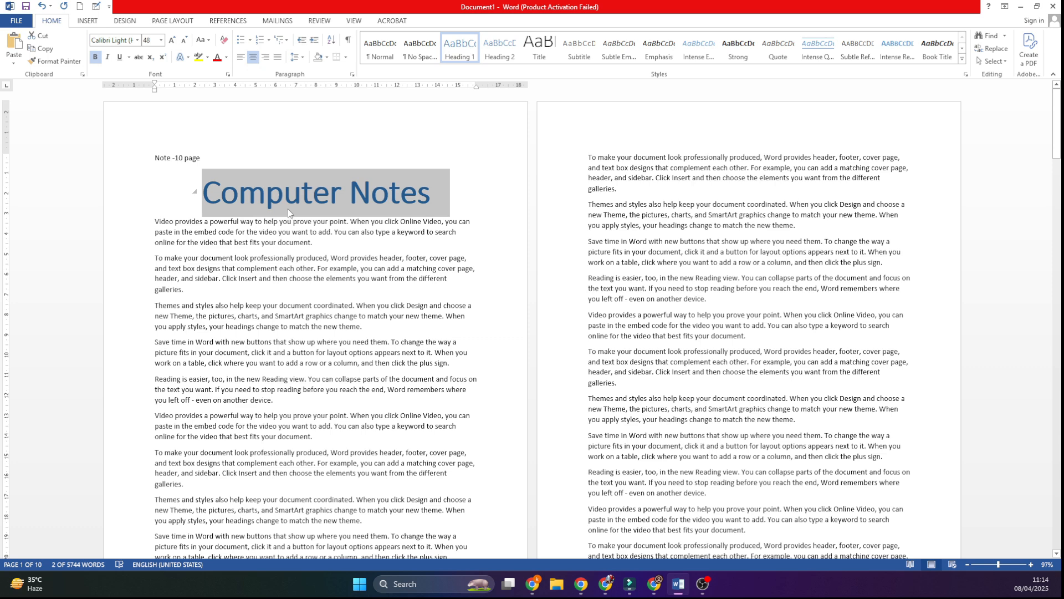
# Step: Insert two blank lines above "Computer Notes" and clear all formatting from these lines and the heading
pyautogui.click(212, 175)
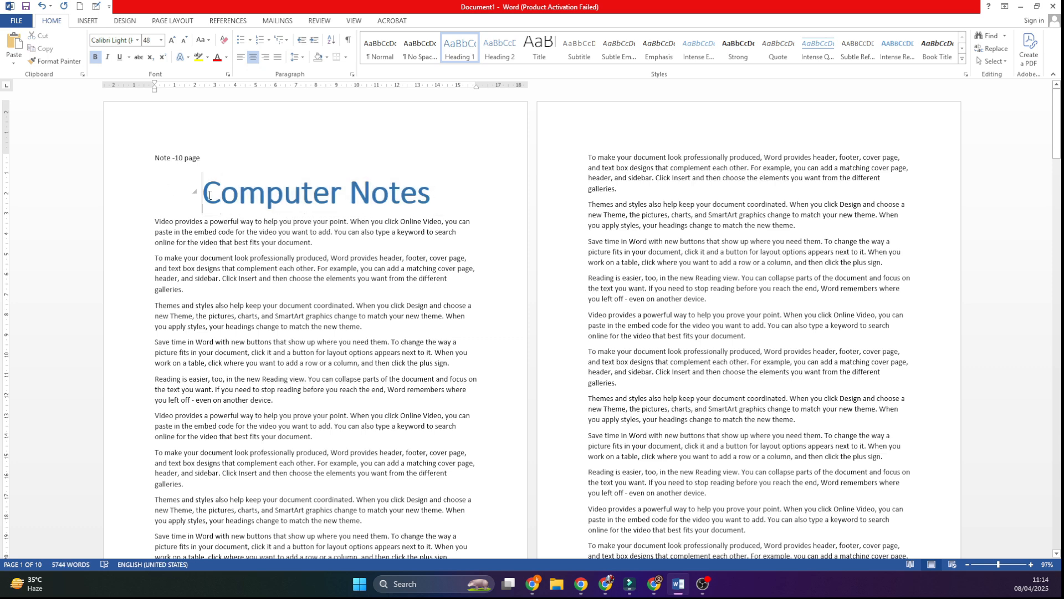
pyautogui.press('Return')
pyautogui.press('Return')
pyautogui.press('Up')
pyautogui.press('Up')
pyautogui.press('Up')
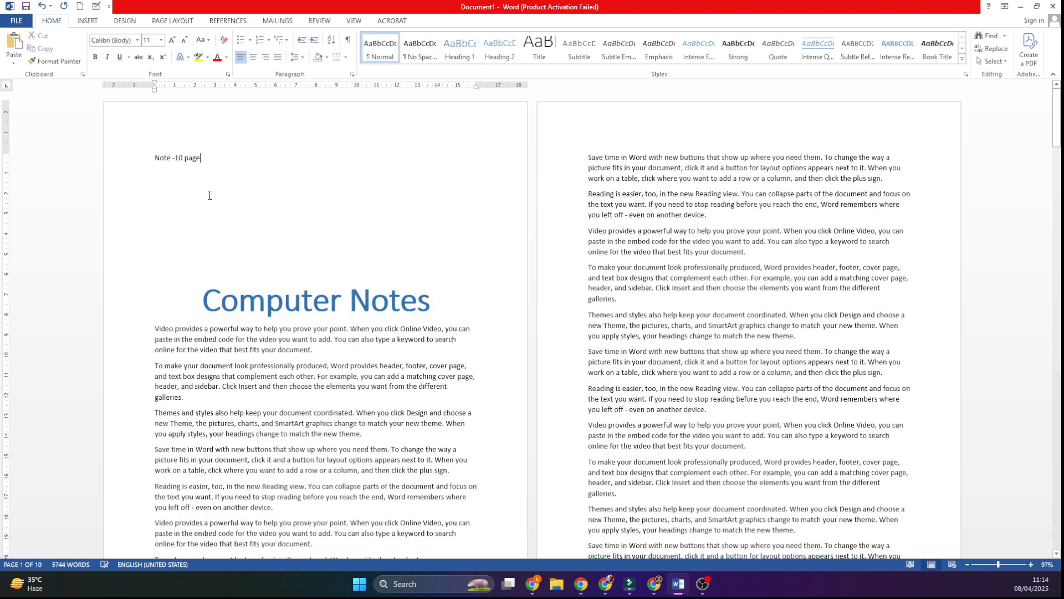
pyautogui.press('Down')
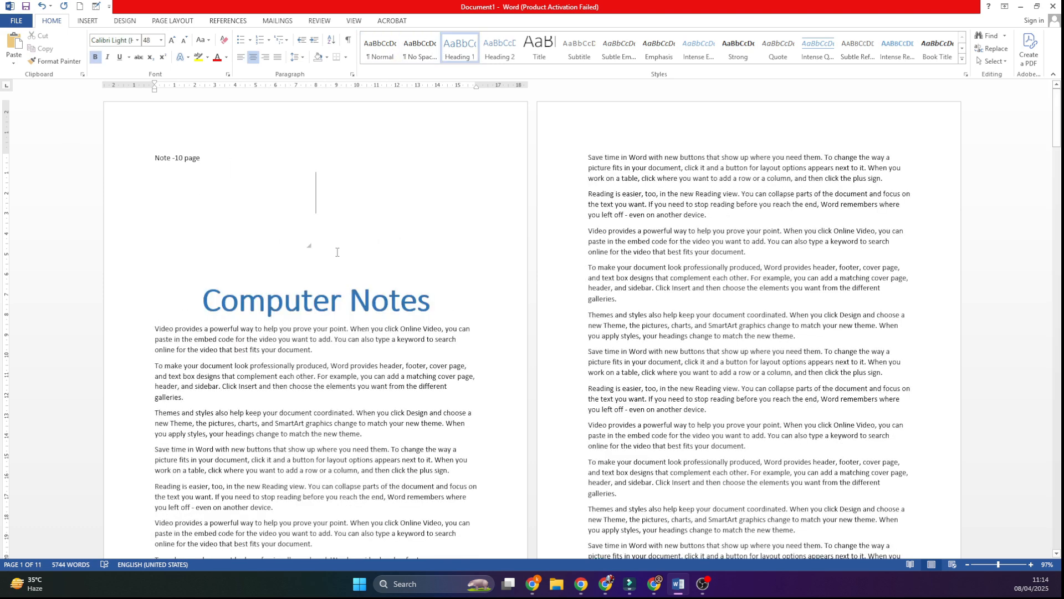
pyautogui.press('Down')
pyautogui.press('Down')
pyautogui.keyDown('shift'); pyautogui.click(214, 190); pyautogui.keyUp('shift')
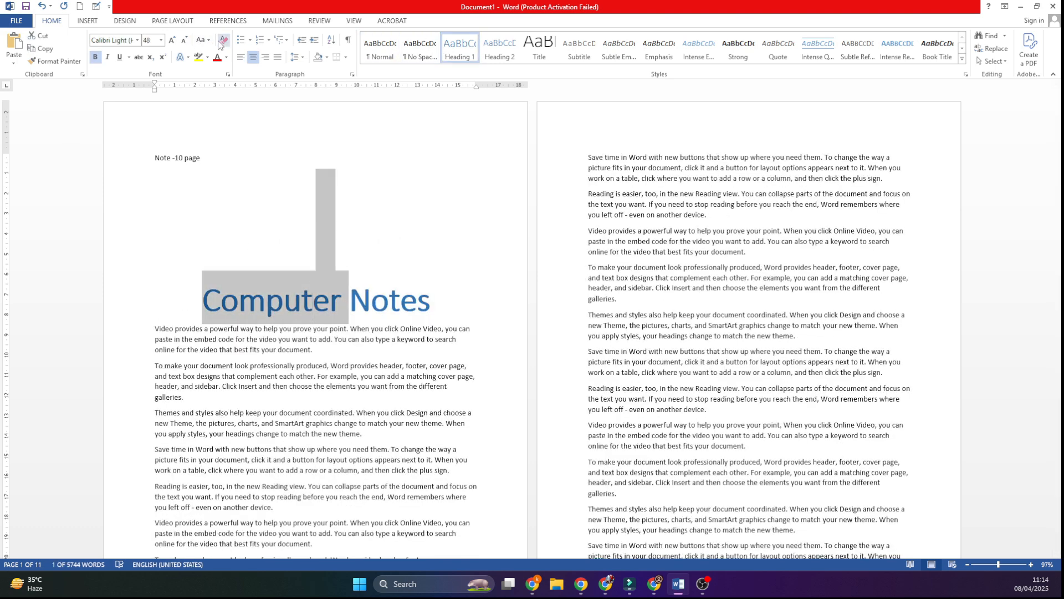
pyautogui.click(224, 40)
# Step: Add the lines "H1-", "H2-" and "H3" in the blank space under "Note -10 page"
pyautogui.click(232, 184)
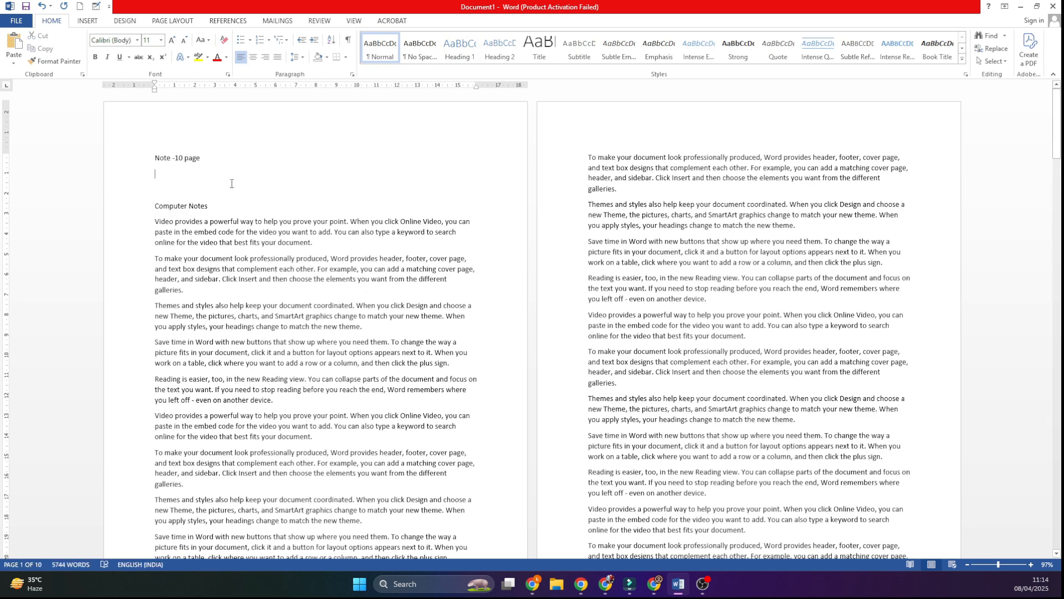
pyautogui.keyDown('ctrl'); pyautogui.scroll(8, 230, 183); pyautogui.keyUp('ctrl')
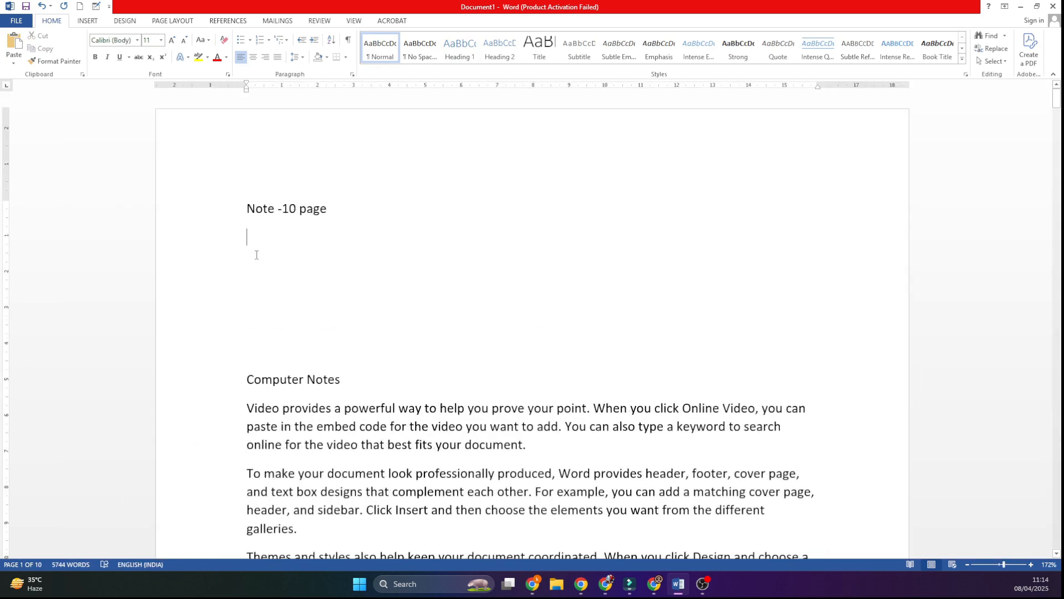
pyautogui.write('H1-')
pyautogui.press('Return')
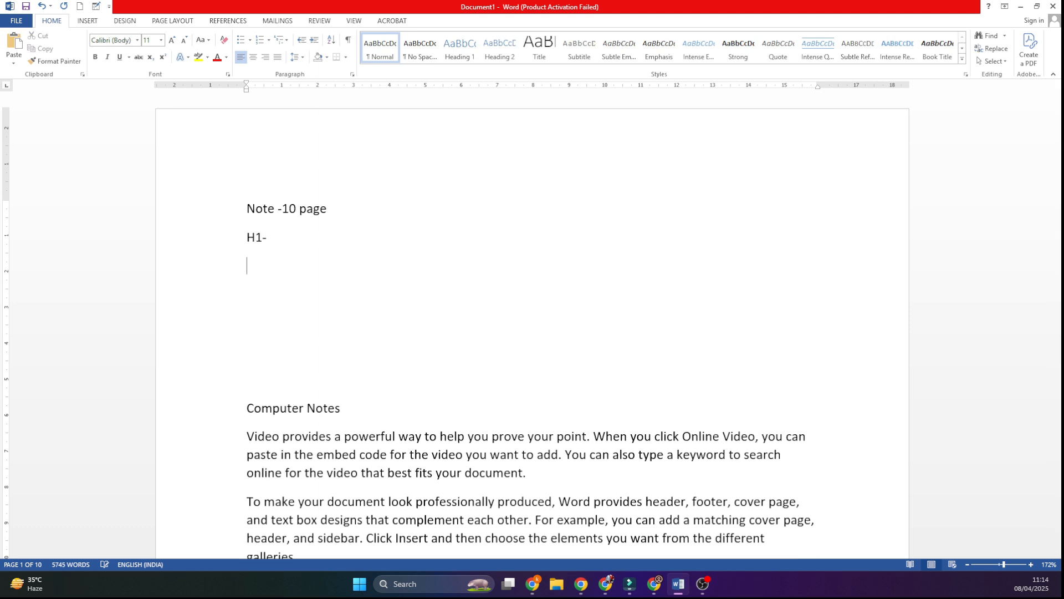
pyautogui.write('H2-')
pyautogui.press('Return')
pyautogui.write('H3')
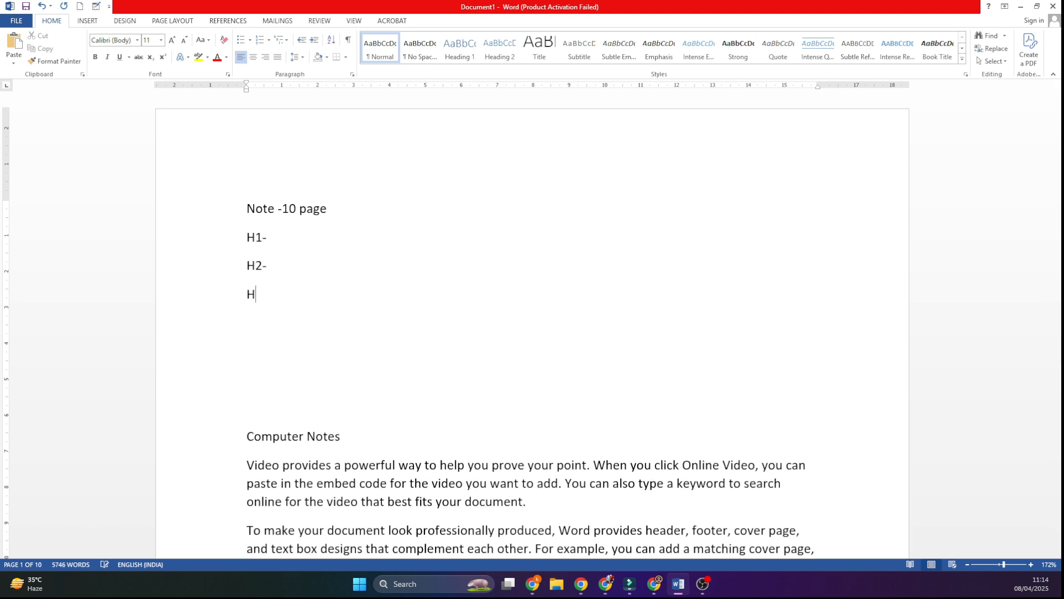
# Step: Continue the list with the lines "H4-", "H5", "H6" and "PAragrpah"
pyautogui.press('Return')
pyautogui.write('H$')
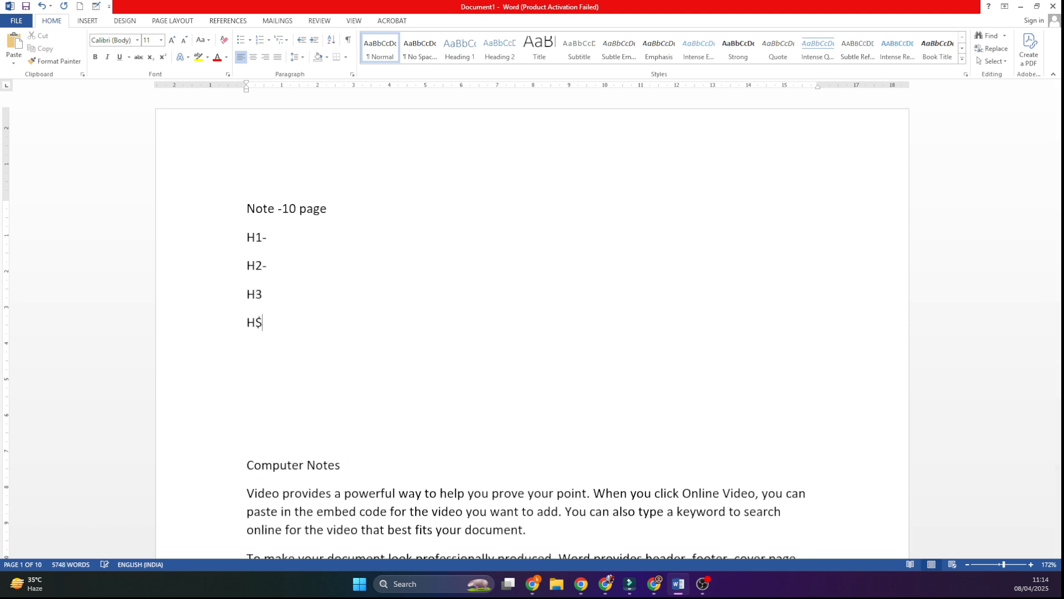
pyautogui.press('BackSpace')
pyautogui.write('4-')
pyautogui.press('Return')
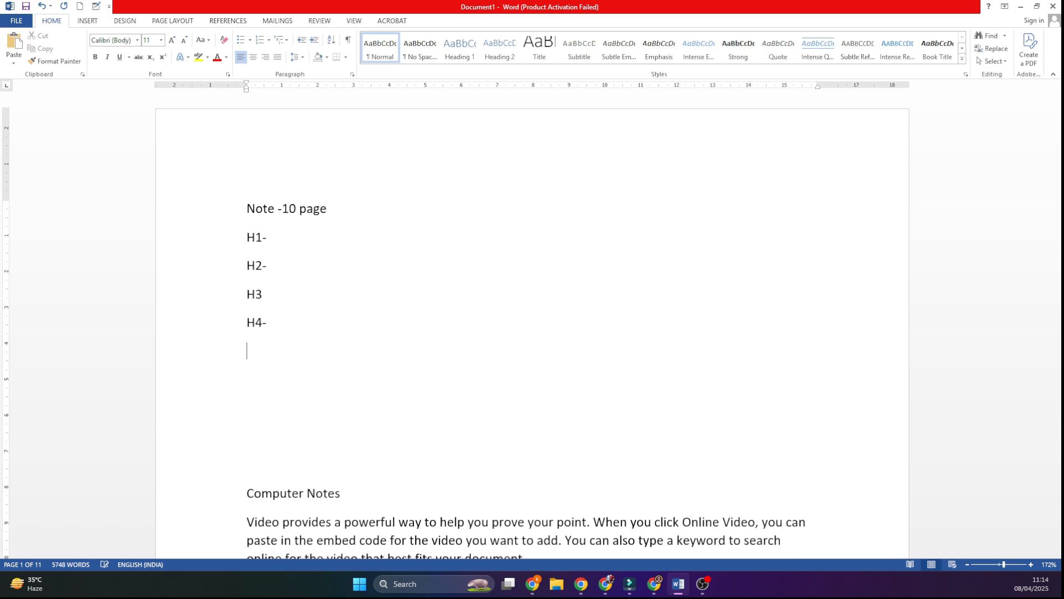
pyautogui.write('H5')
pyautogui.press('Return')
pyautogui.write('H6')
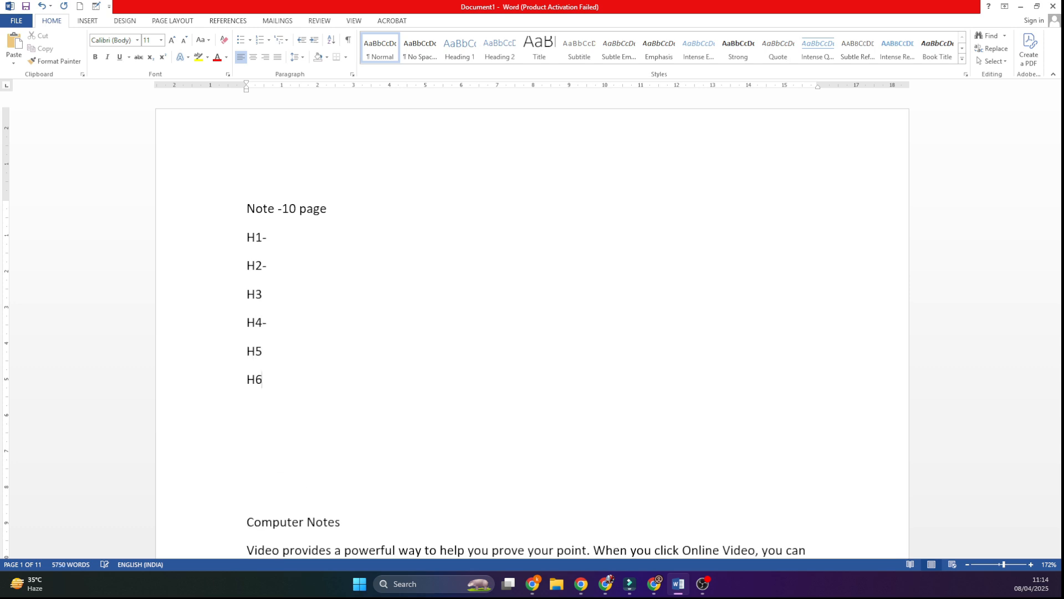
pyautogui.press('Return')
pyautogui.write('PAr')
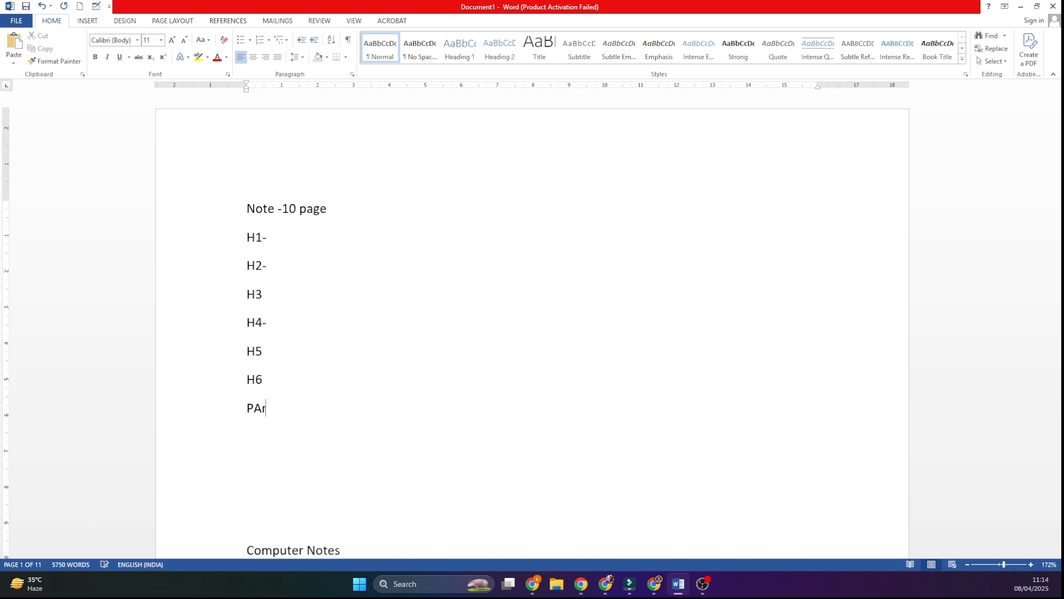
pyautogui.write('agrpaj')
pyautogui.write('h')
# Step: Add the description "Main Content" after "H1-" in the heading list
pyautogui.click(290, 240)
pyautogui.write('MAin Comte')
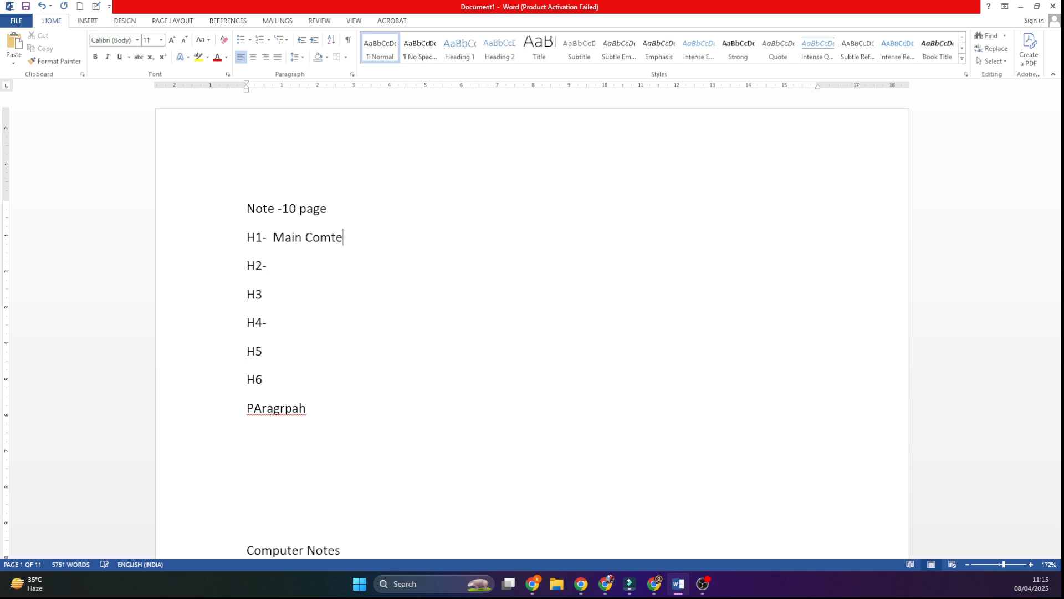
pyautogui.write('nrt')
pyautogui.press('BackSpace')
pyautogui.press('BackSpace')
pyautogui.press('BackSpace')
pyautogui.press('BackSpace')
pyautogui.press('BackSpace')
pyautogui.write('ntent')
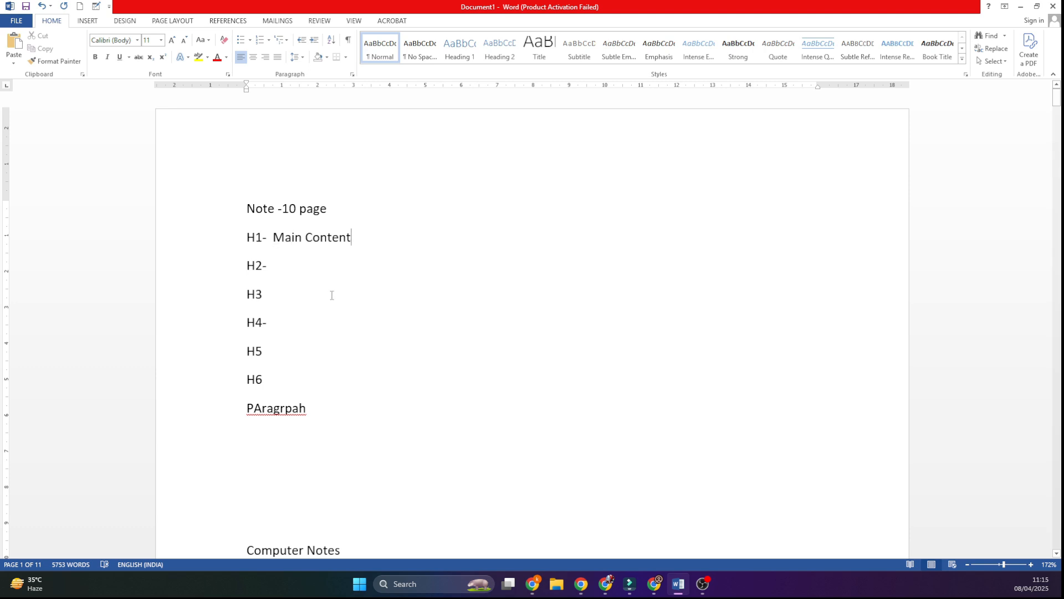
# Step: Apply the Heading 1 style to the "Computer Notes" line above the body text
pyautogui.click(233, 241)
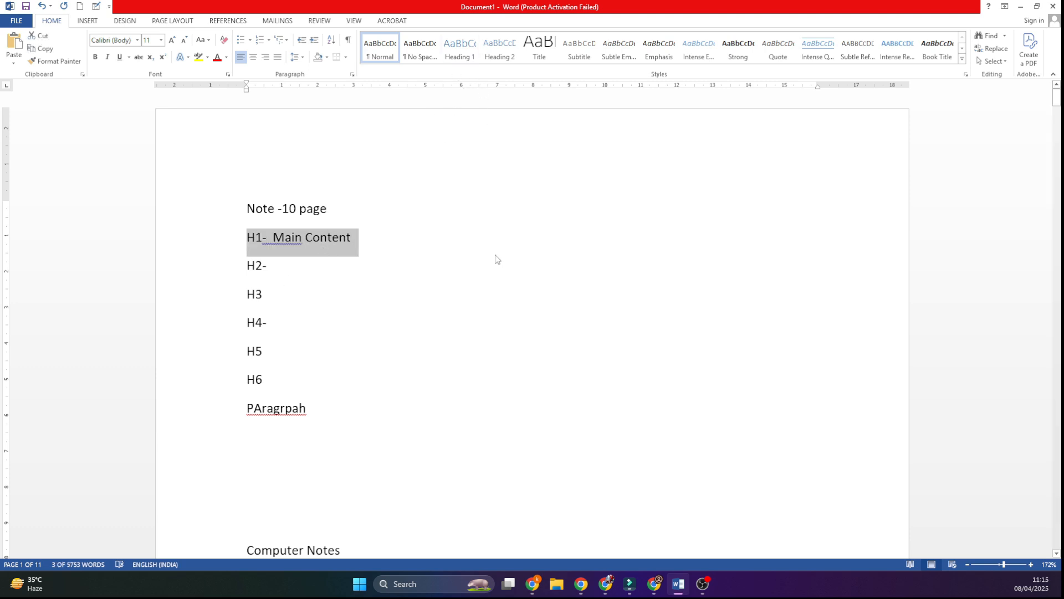
pyautogui.scroll(-3, 494, 257)
pyautogui.moveTo(256, 330); pyautogui.dragTo(359, 335)
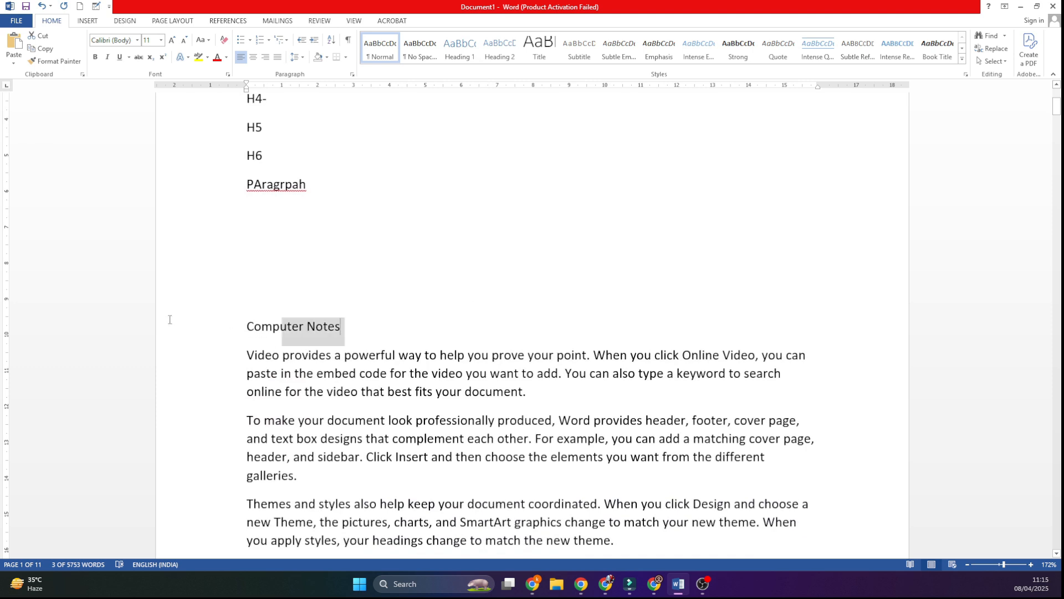
pyautogui.click(459, 47)
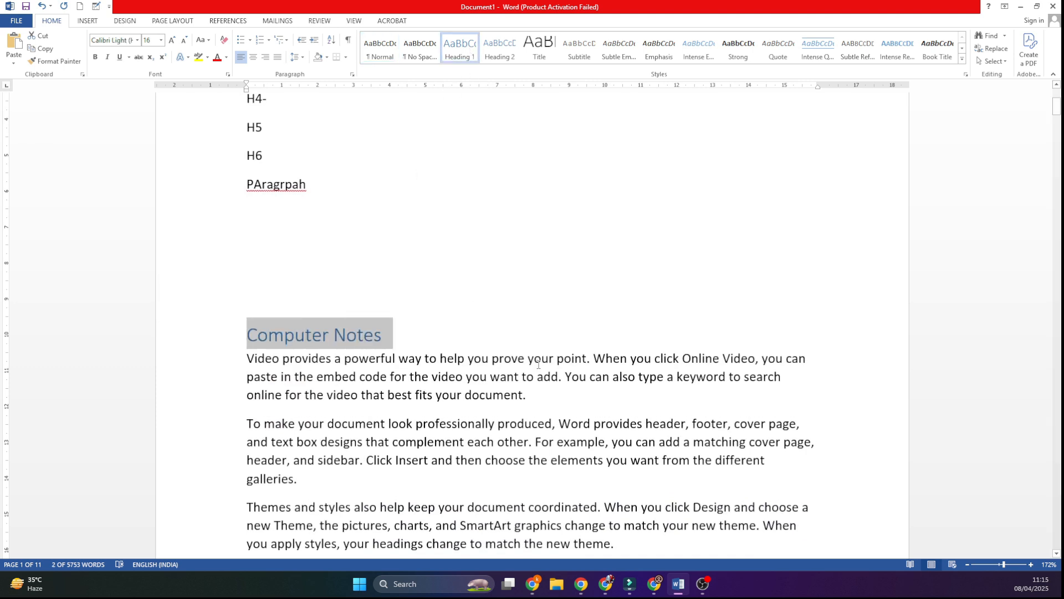
pyautogui.click(381, 376)
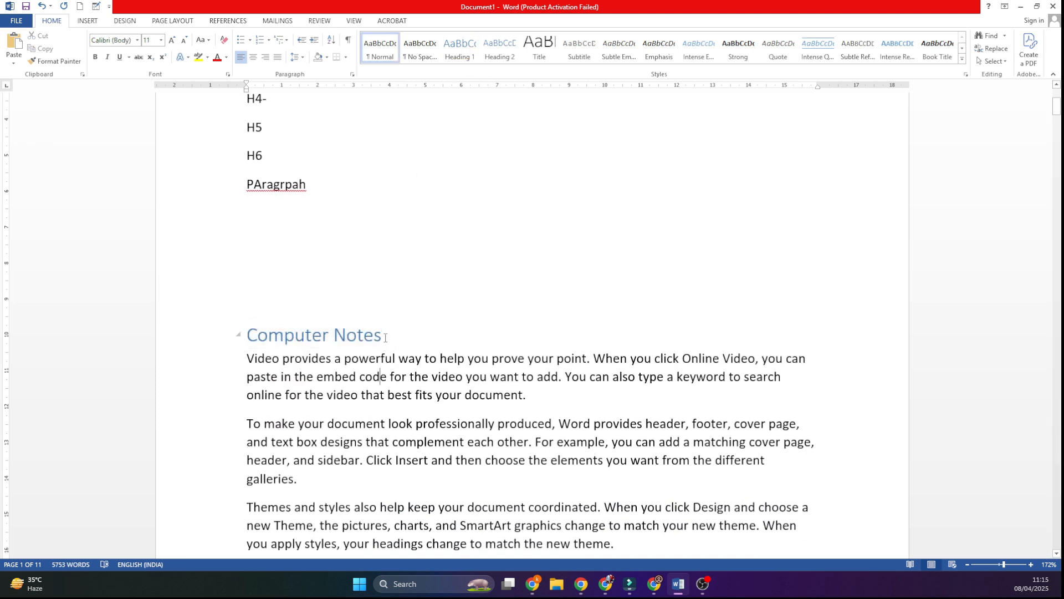
# Step: Format the "Computer Notes" heading as bold, 26 pt Times New Roman
pyautogui.tripleClick(385, 337)
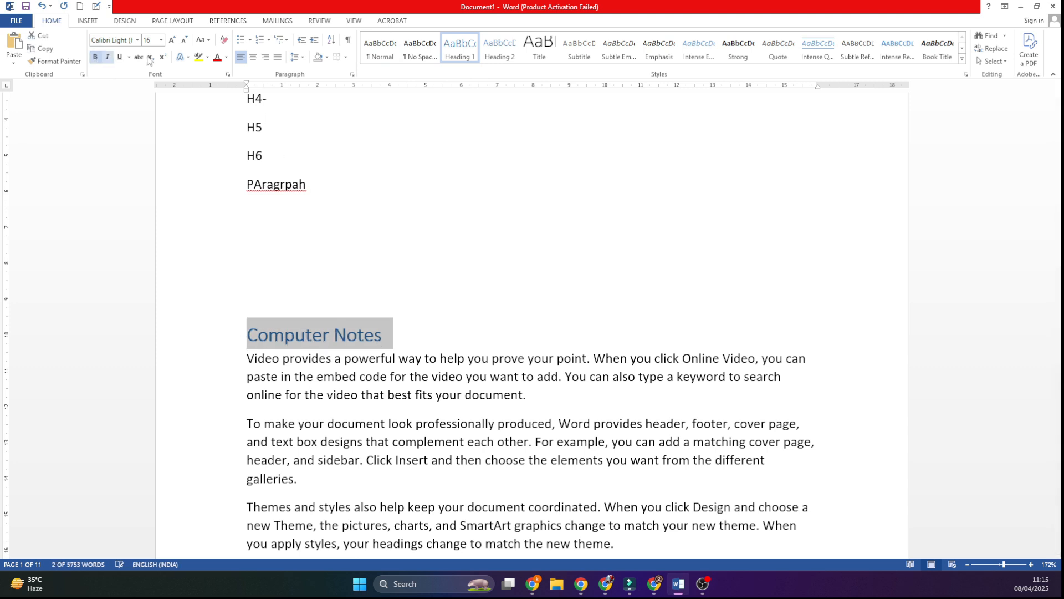
pyautogui.click(172, 40)
pyautogui.click(172, 40)
pyautogui.click(171, 39)
pyautogui.click(171, 40)
pyautogui.click(172, 40)
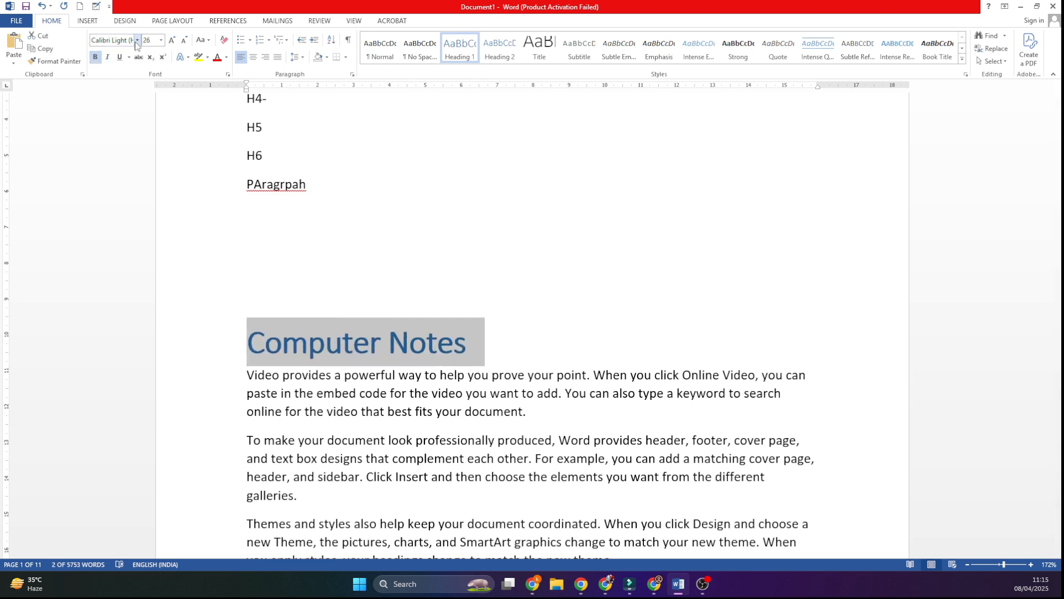
pyautogui.click(137, 40)
pyautogui.click(149, 119)
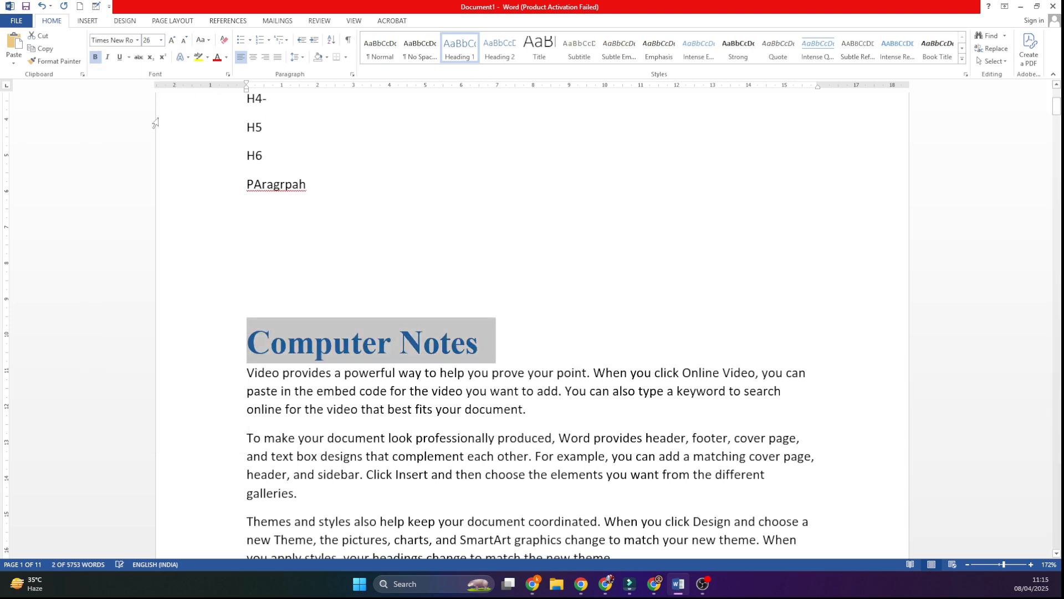
# Step: Color the "Computer Notes" heading red and center it on the page
pyautogui.click(217, 57)
pyautogui.click(252, 57)
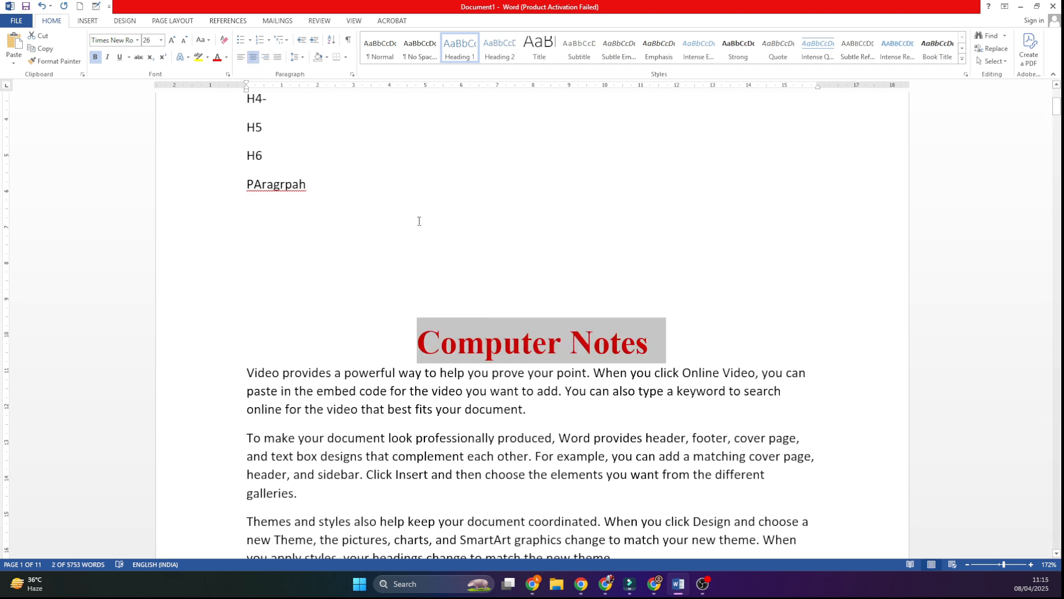
pyautogui.click(499, 316)
# Step: Remove the extra space before "Main Content" in the H1 line and add "Sub Content (Main Content)" after "H2-"
pyautogui.scroll(3, 364, 288)
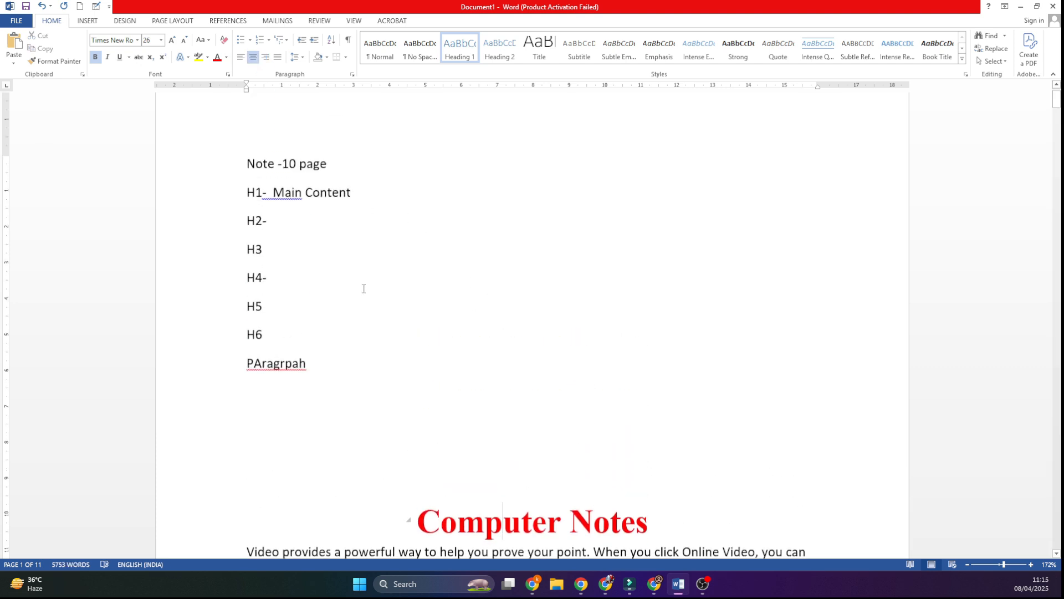
pyautogui.click(277, 225)
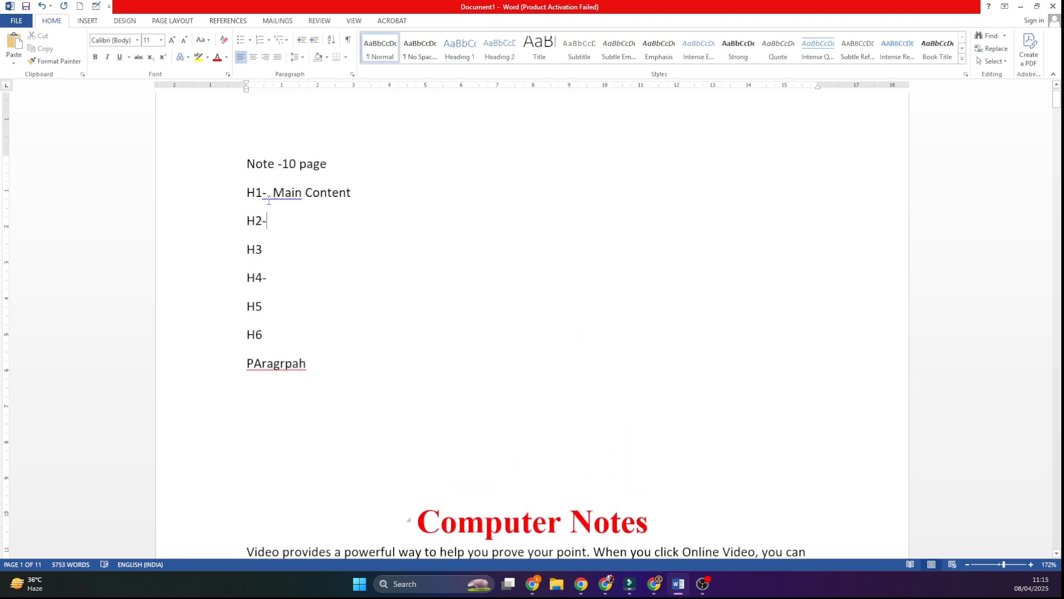
pyautogui.press('BackSpace')
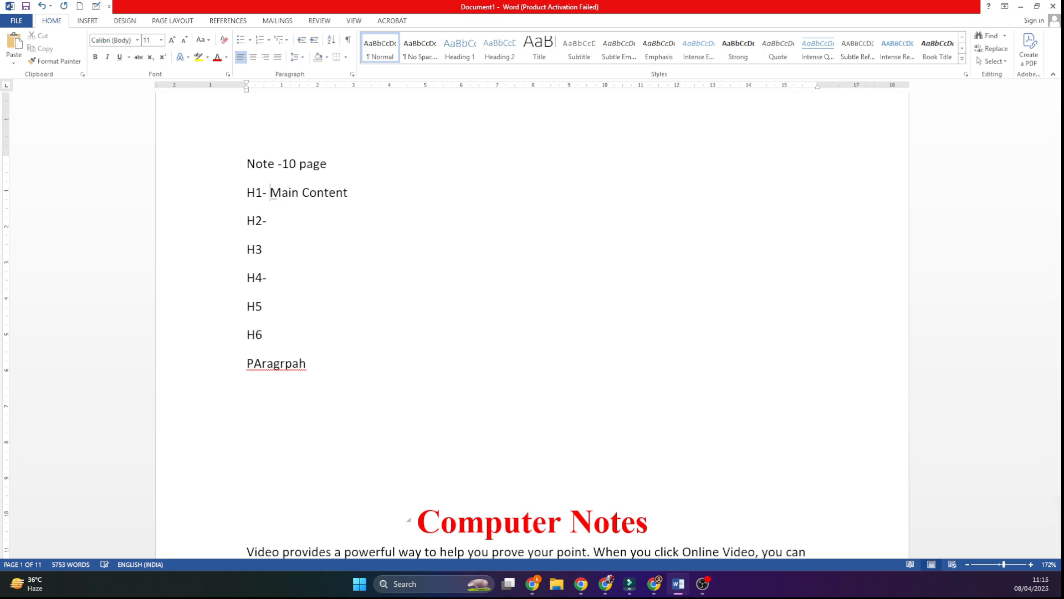
pyautogui.click(289, 219)
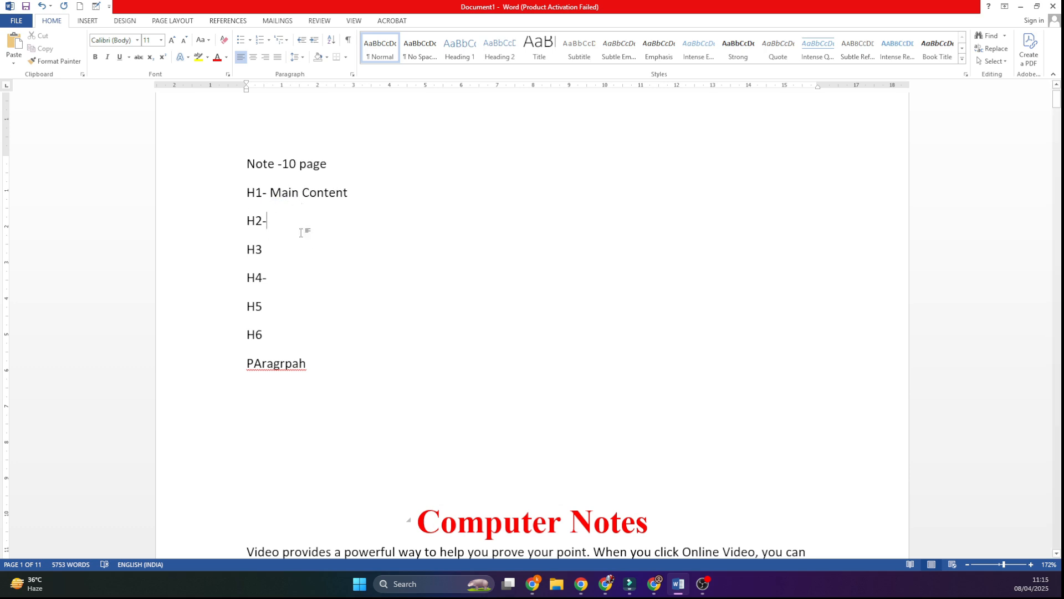
pyautogui.write('Su')
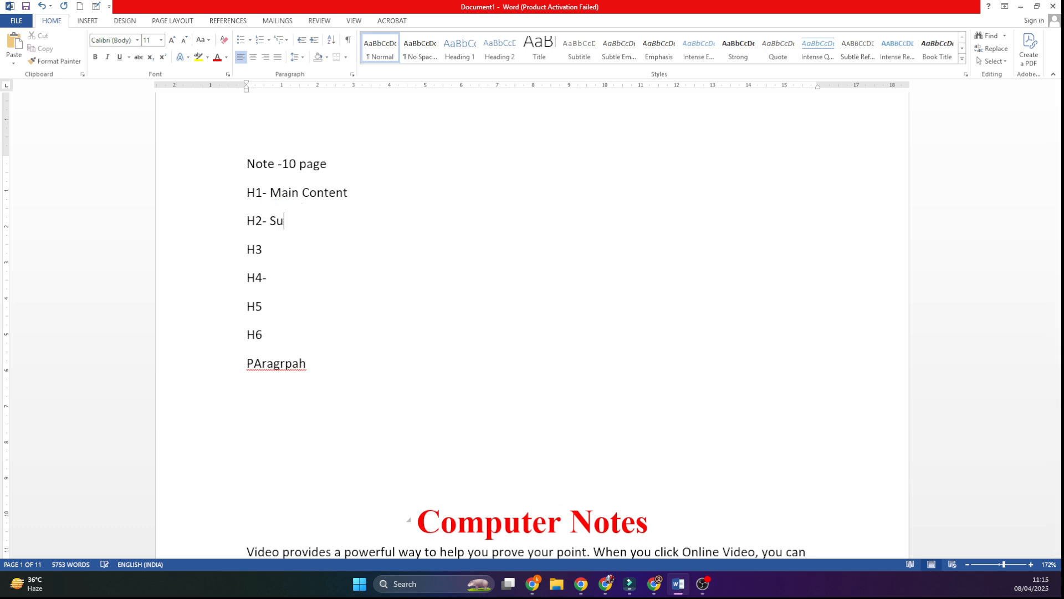
pyautogui.write('b Content (Main Content)')
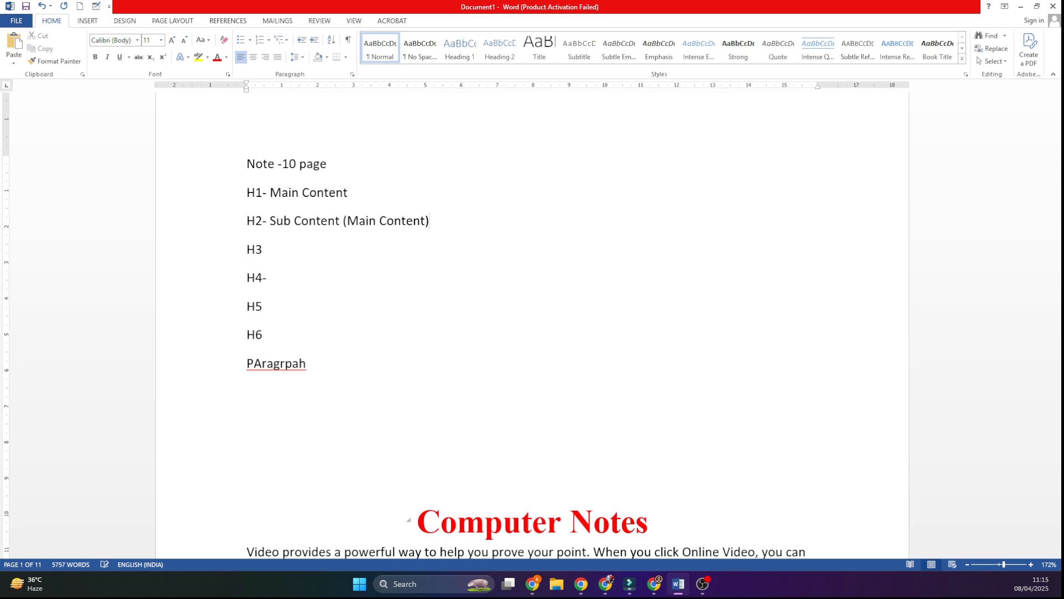
# Step: Insert the line "What is Computer" after the second body paragraph, which ends with "galleries."
pyautogui.scroll(-7, 468, 330)
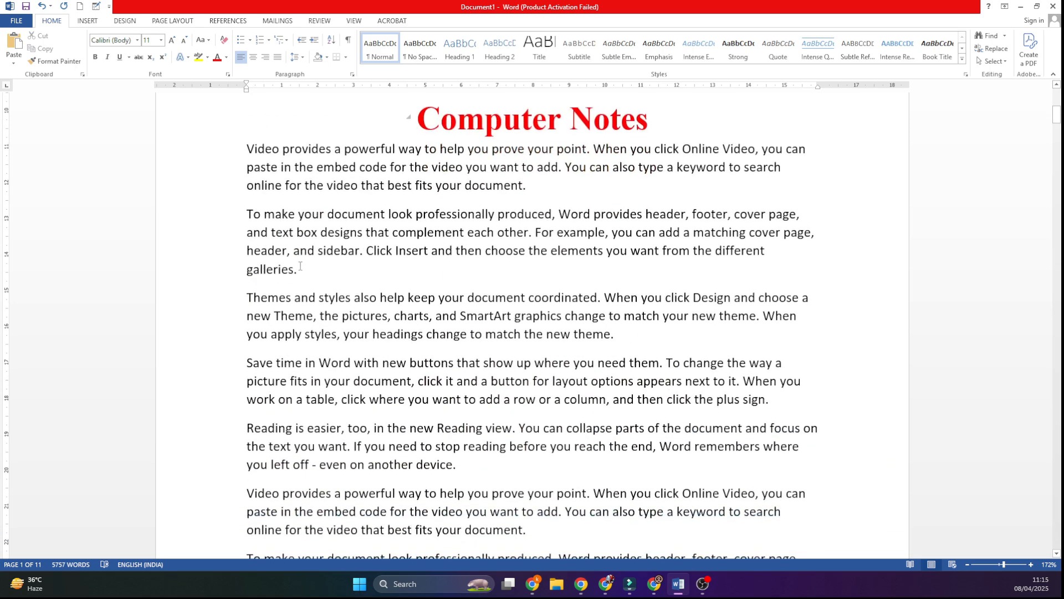
pyautogui.press('Return')
pyautogui.write('What ')
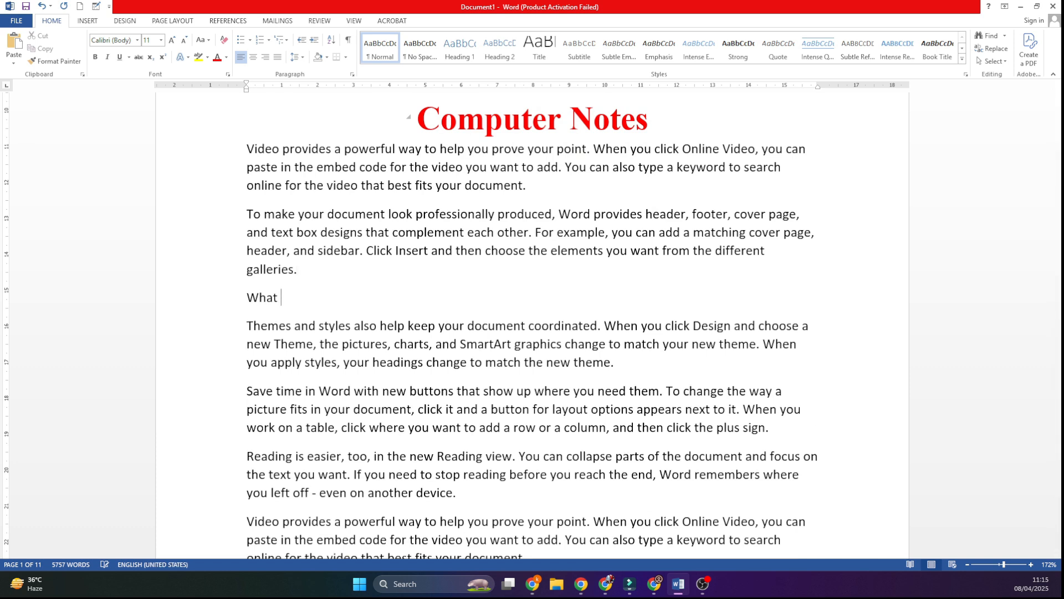
pyautogui.write('is Computer')
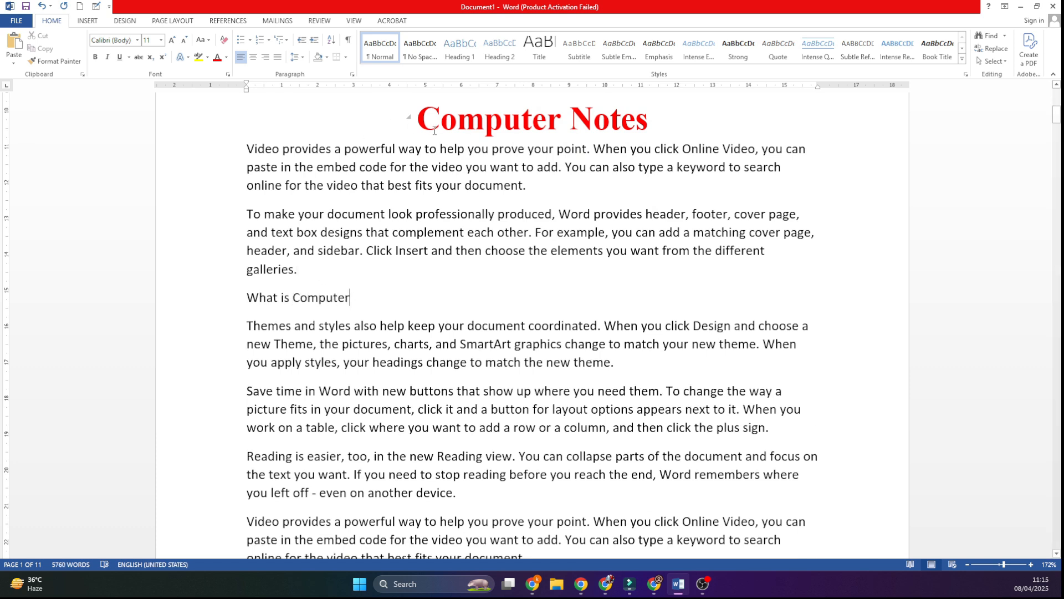
# Step: Apply the Heading 2 style to "What is Computer" and make it bold at 18 pt
pyautogui.moveTo(358, 293); pyautogui.dragTo(202, 298)
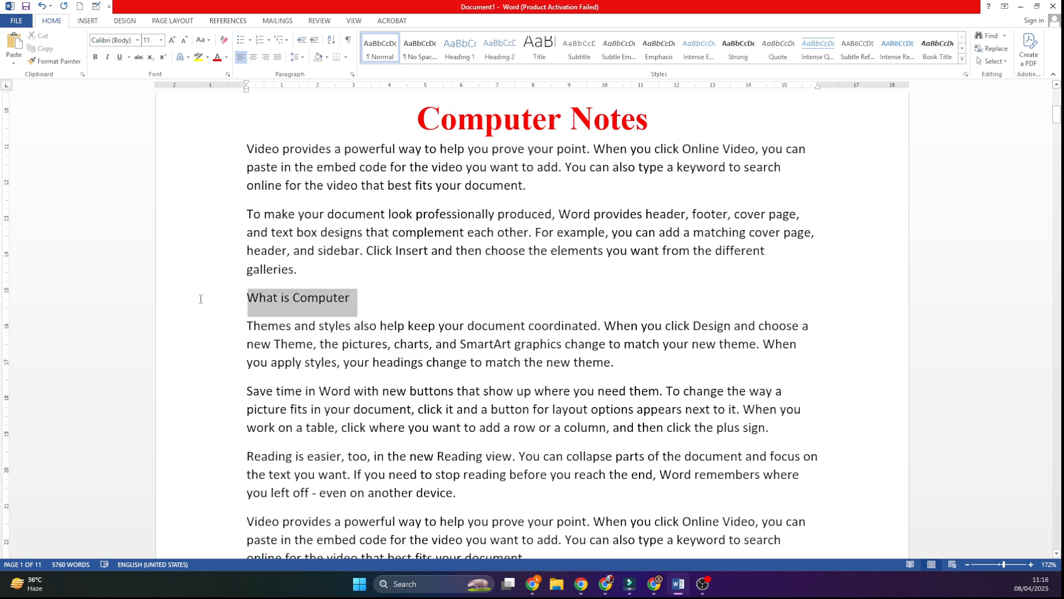
pyautogui.click(504, 47)
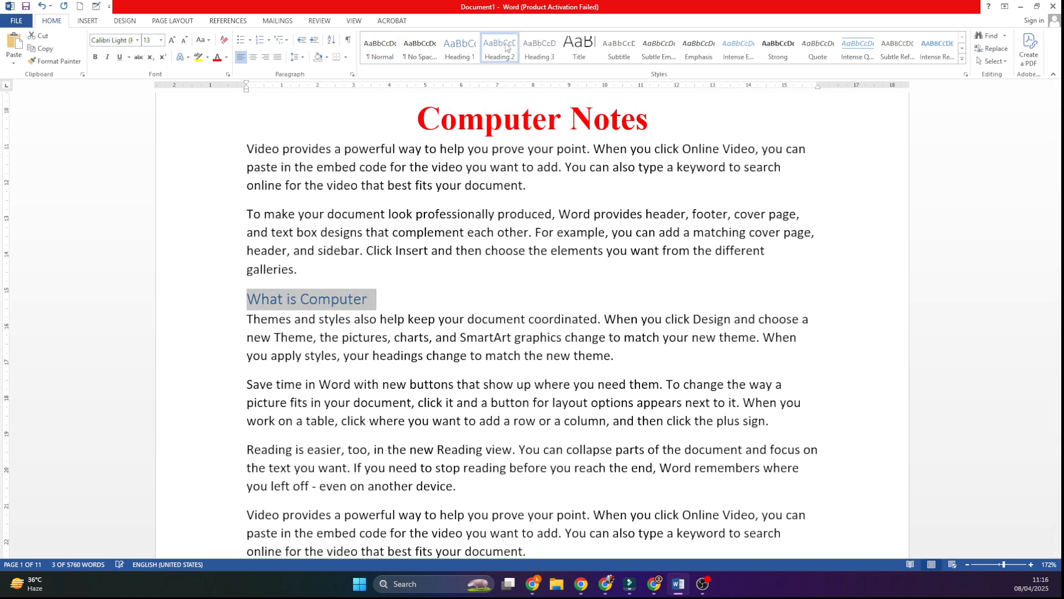
pyautogui.click(172, 39)
pyautogui.click(173, 40)
pyautogui.click(172, 39)
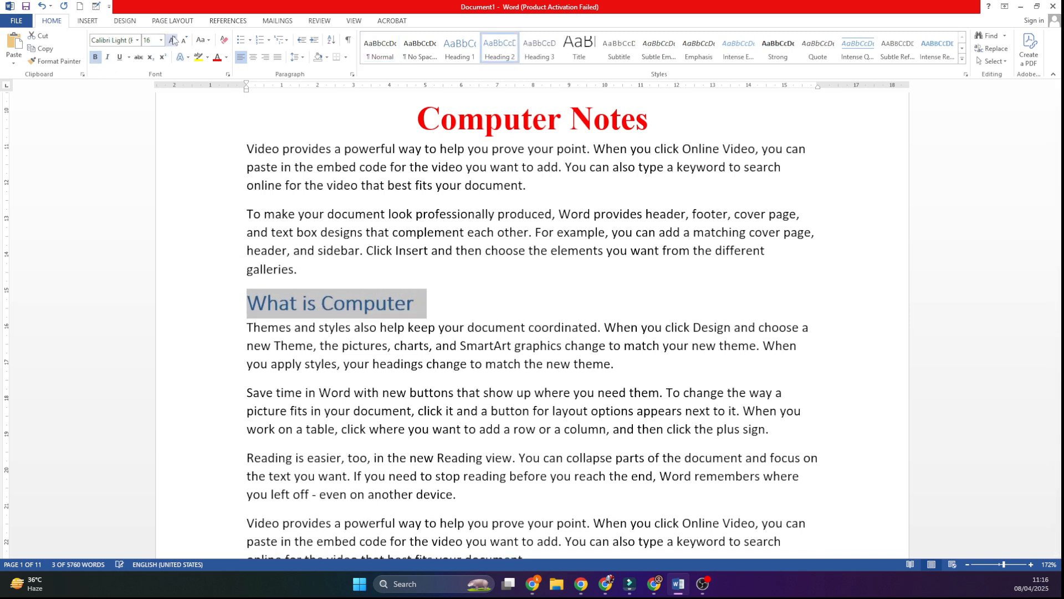
# Step: Insert the line "Generation of Computer" after the paragraph ending "even on another device." in the "What is Computer" section, using the spelling suggestion "Generation"
pyautogui.scroll(-3, 581, 322)
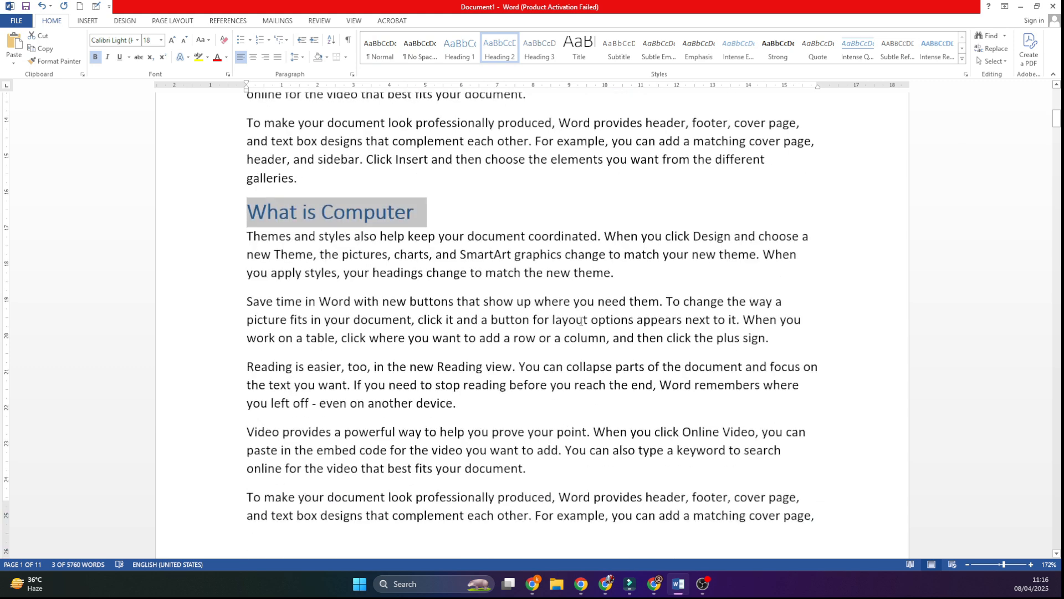
pyautogui.click(482, 322)
pyautogui.press('Return')
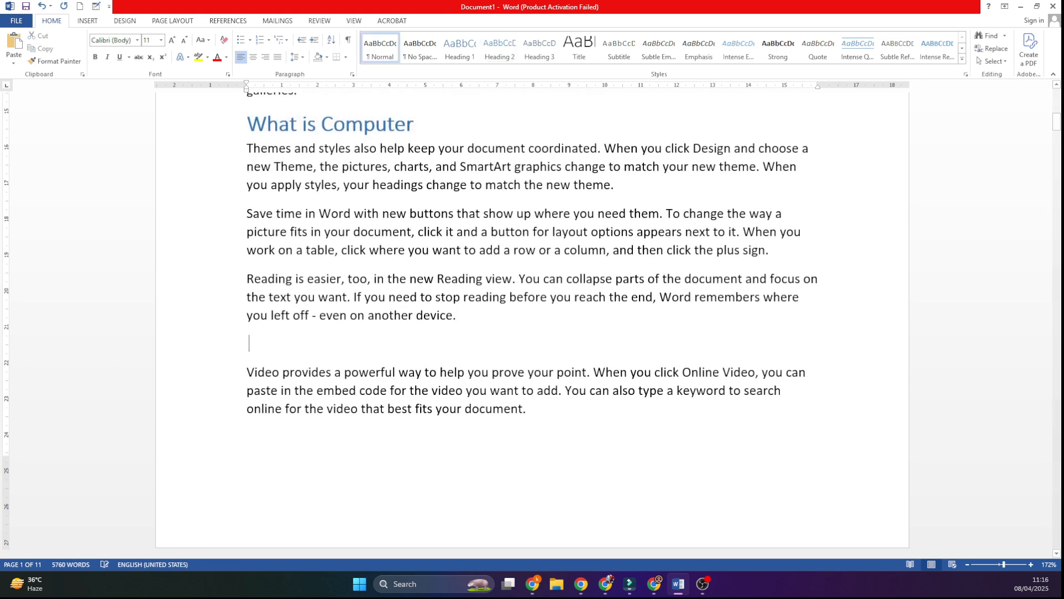
pyautogui.write('Gent')
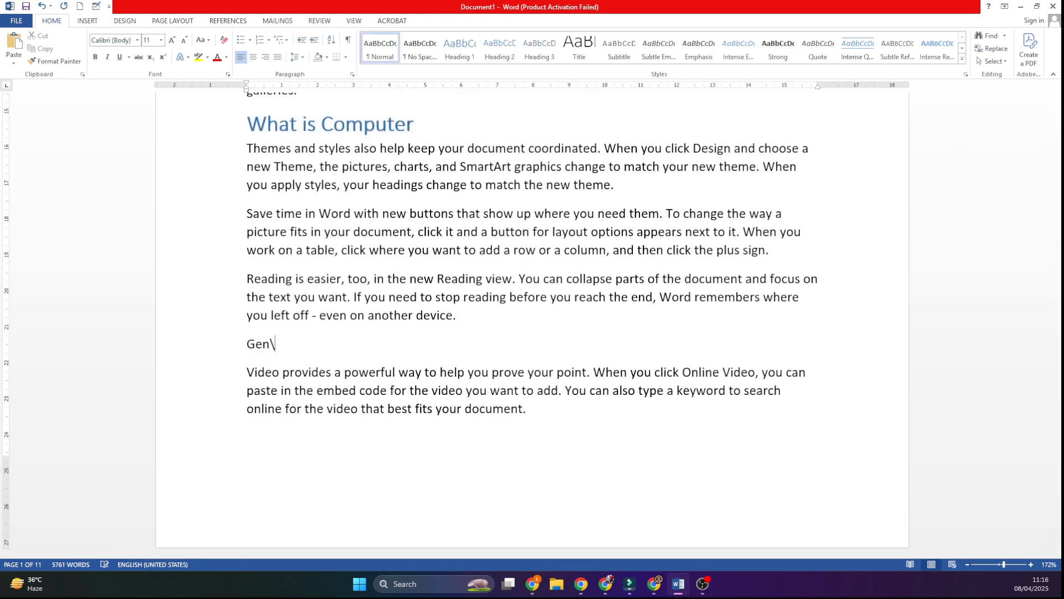
pyautogui.press('BackSpace')
pyautogui.write('ration of Comput')
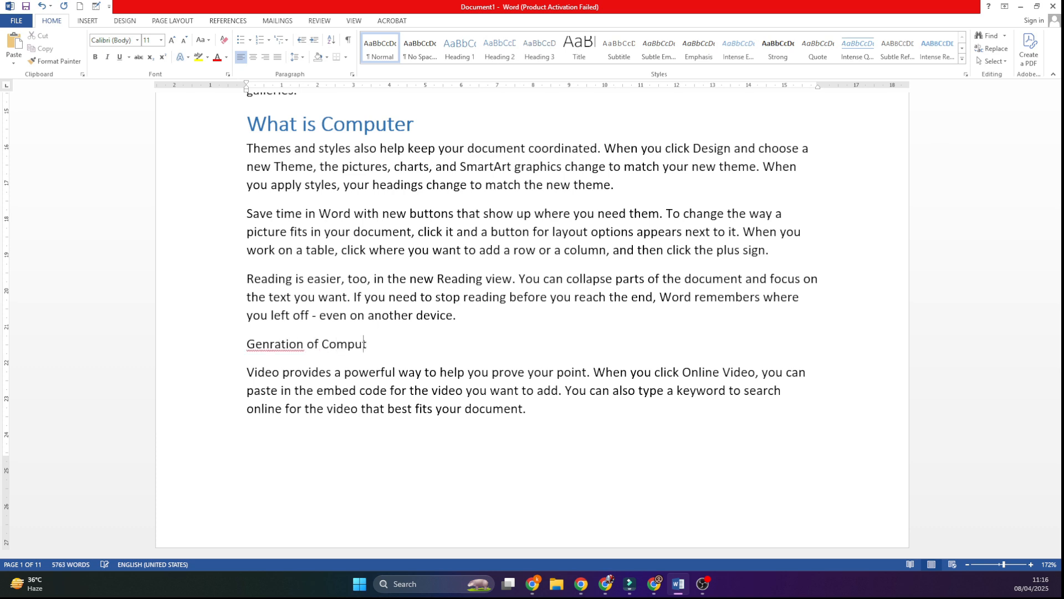
pyautogui.write('er')
pyautogui.rightClick(283, 342)
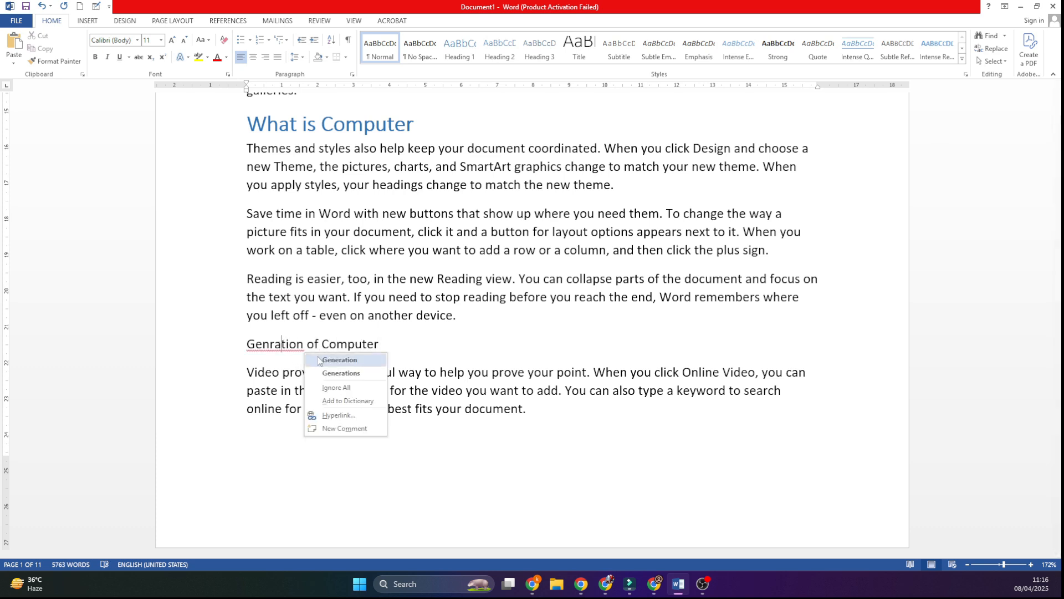
pyautogui.click(330, 417)
# Step: Apply the Heading 2 style to "Generation of Computer", make it bold and enlarge it to match the "What is Computer" heading
pyautogui.moveTo(406, 348); pyautogui.dragTo(178, 355)
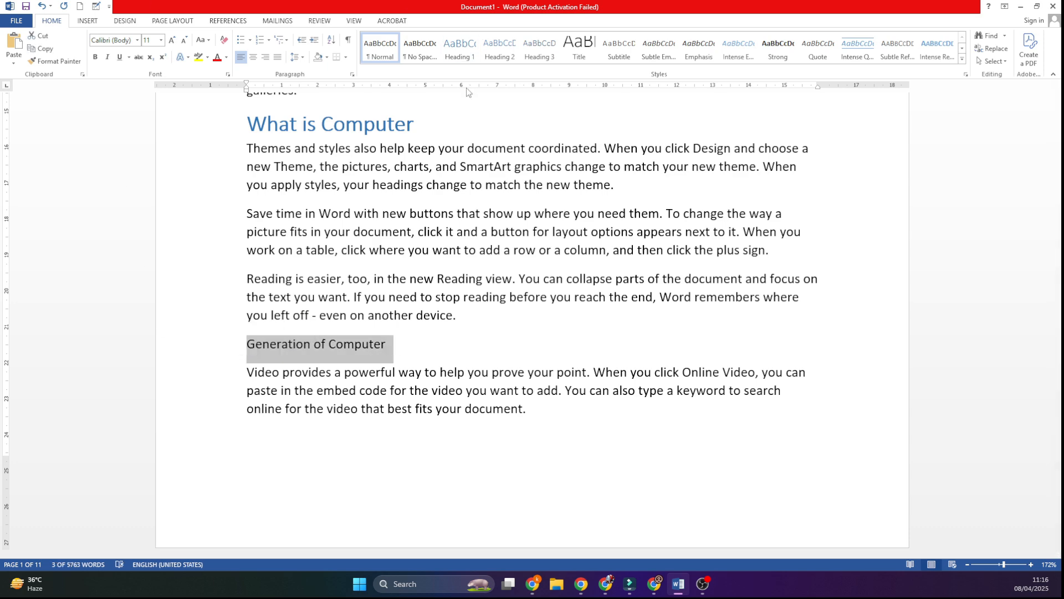
pyautogui.click(501, 50)
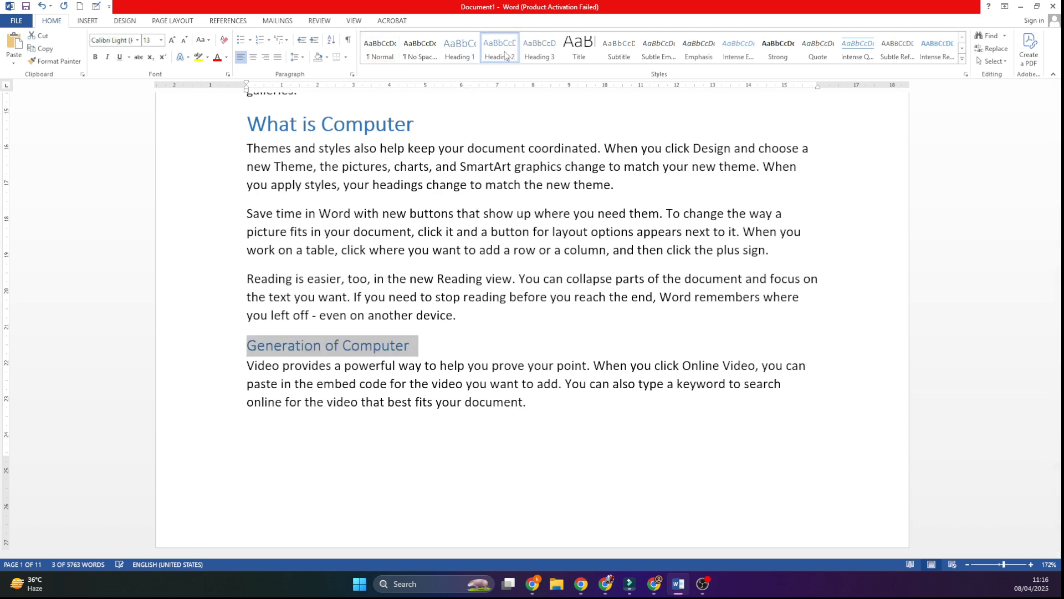
pyautogui.click(95, 56)
pyautogui.click(172, 40)
pyautogui.click(172, 40)
pyautogui.click(594, 302)
# Step: Insert the line "Hardware" on page 2 after the paragraph that begins "Themes and styles"
pyautogui.scroll(-10, 597, 316)
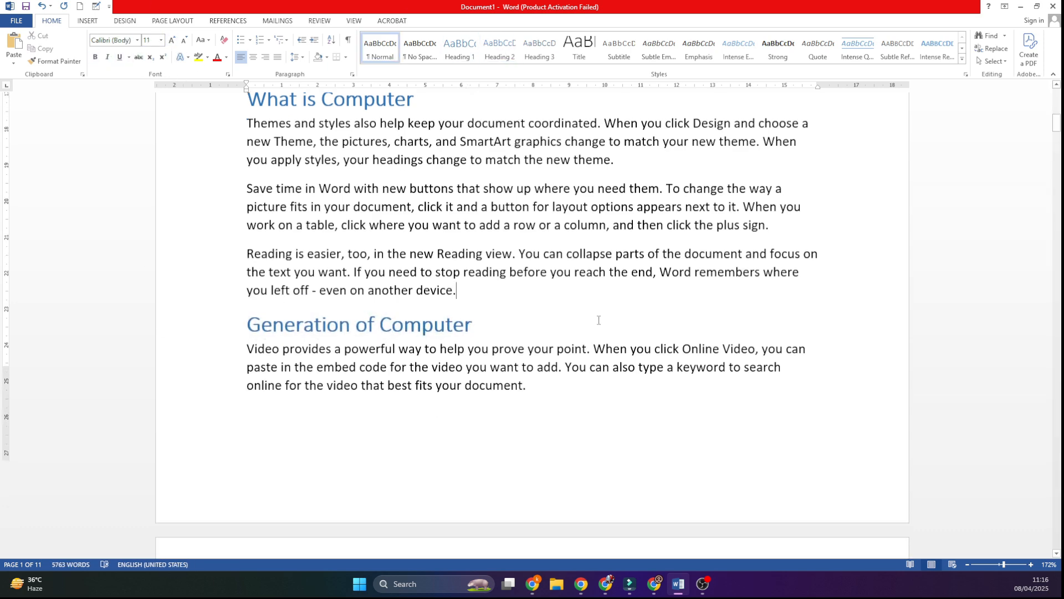
pyautogui.click(638, 303)
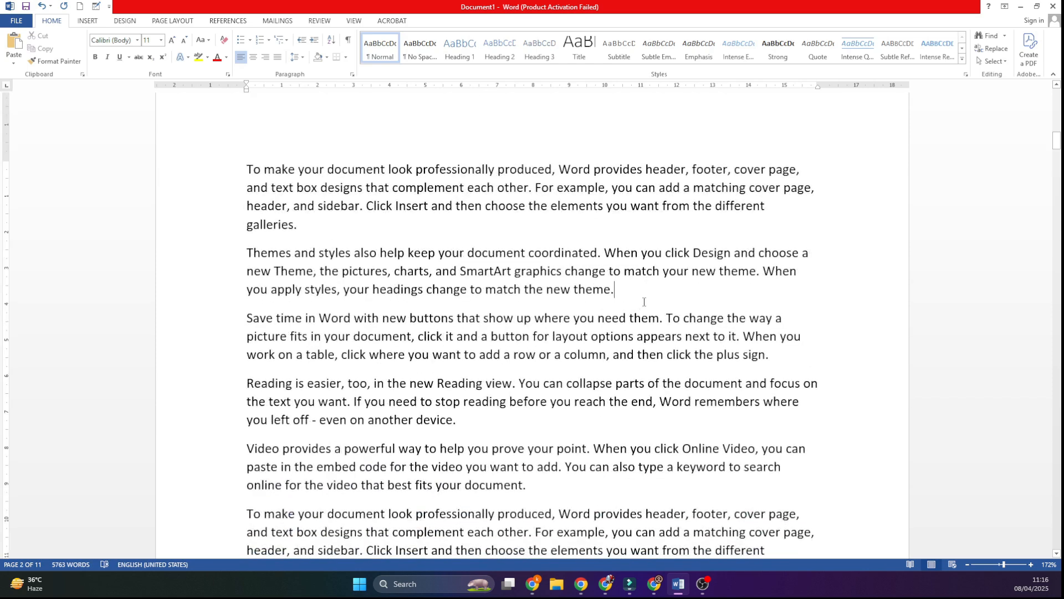
pyautogui.press('Return')
pyautogui.write('Ha')
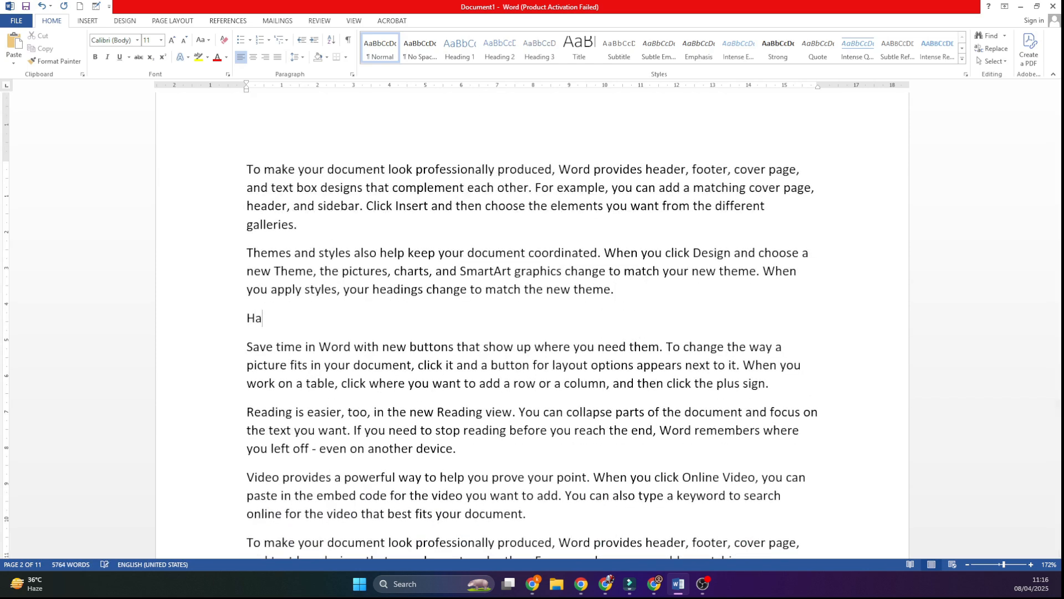
pyautogui.write('rdwarf')
pyautogui.press('BackSpace')
pyautogui.press('BackSpace')
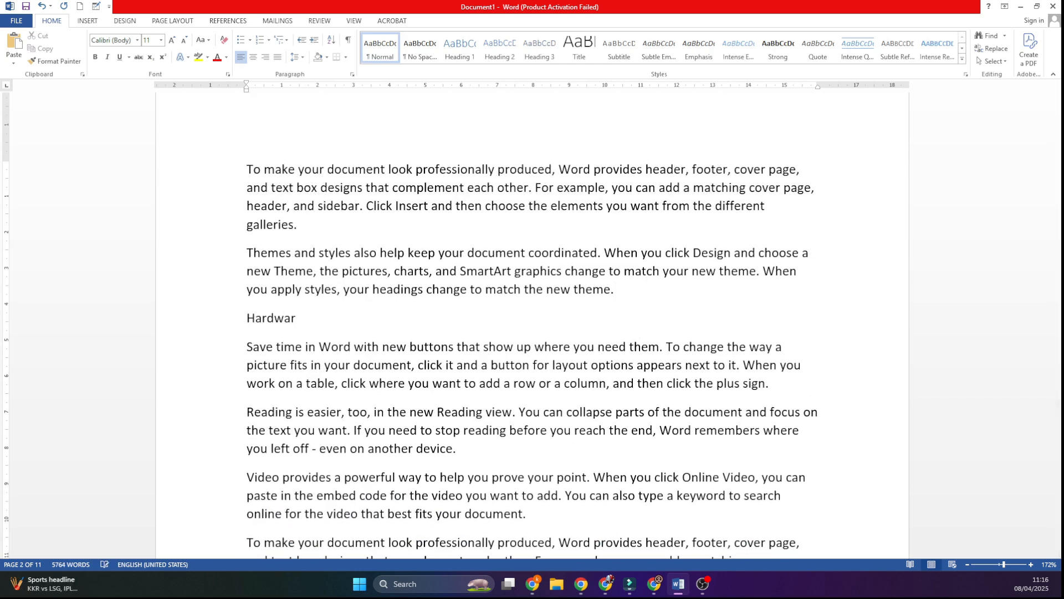
pyautogui.write('e')
# Step: Apply the Heading 2 style to "Hardware" and make it bold at 20 pt
pyautogui.moveTo(308, 319); pyautogui.dragTo(134, 329)
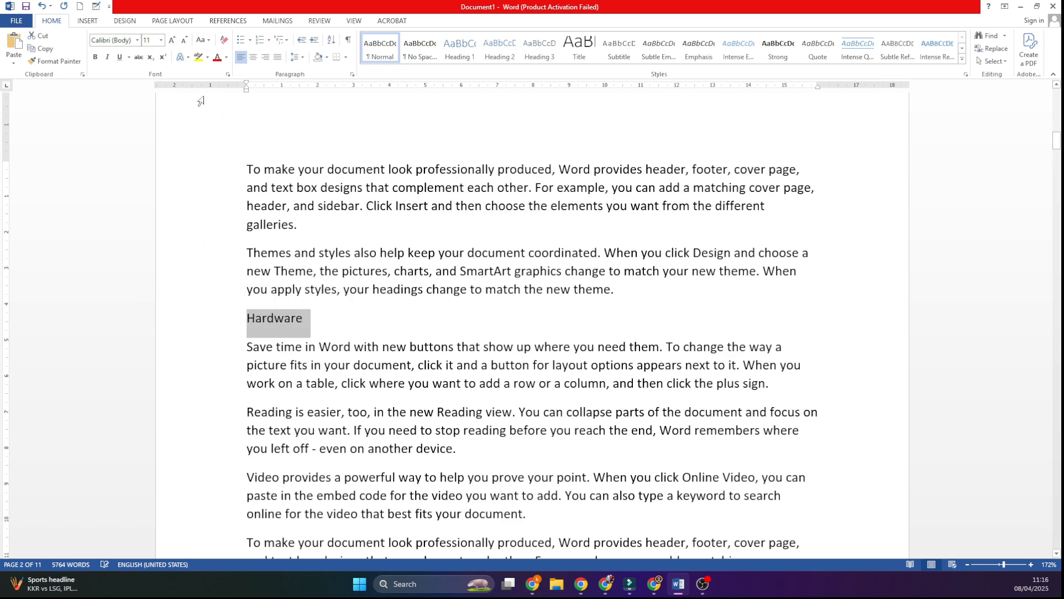
pyautogui.click(497, 52)
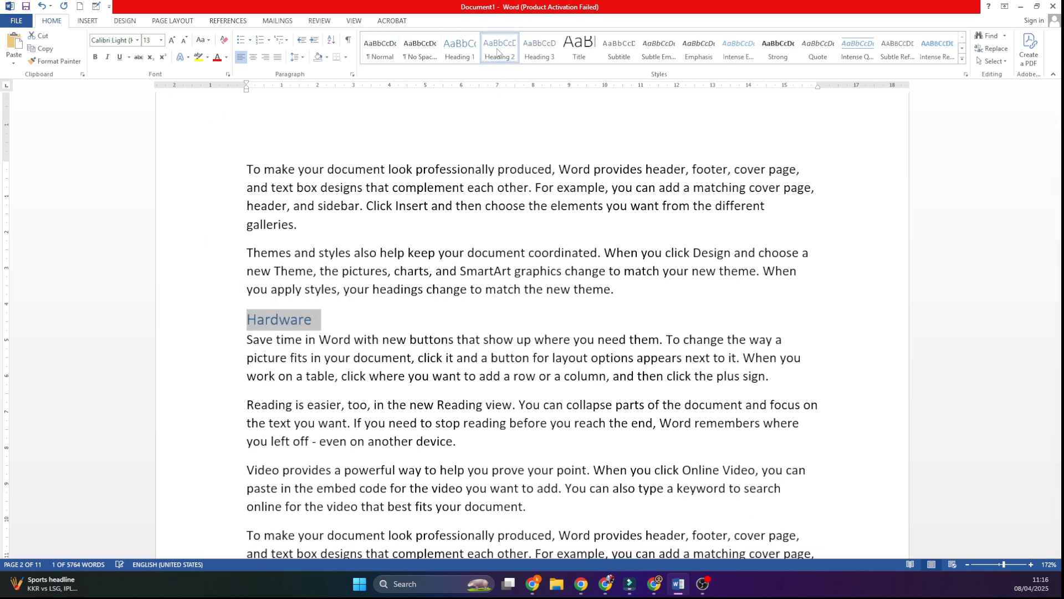
pyautogui.click(95, 56)
pyautogui.click(172, 39)
pyautogui.click(172, 40)
pyautogui.click(171, 40)
pyautogui.click(172, 40)
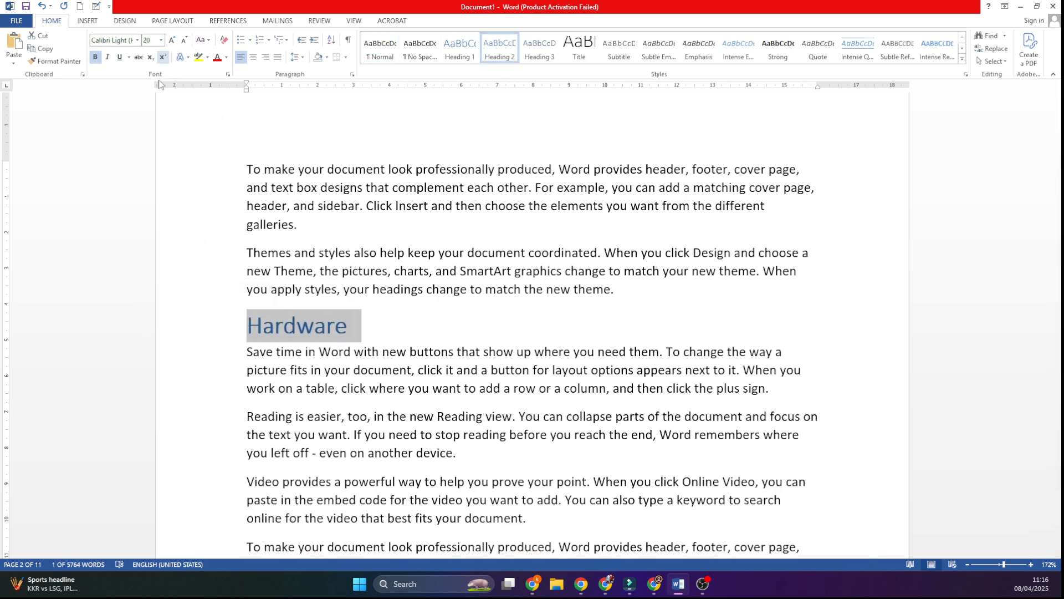
# Step: Add "-Sub-Sub Heading" after "H3" in the heading list on page 1
pyautogui.scroll(15, 397, 296)
pyautogui.scroll(2, 397, 295)
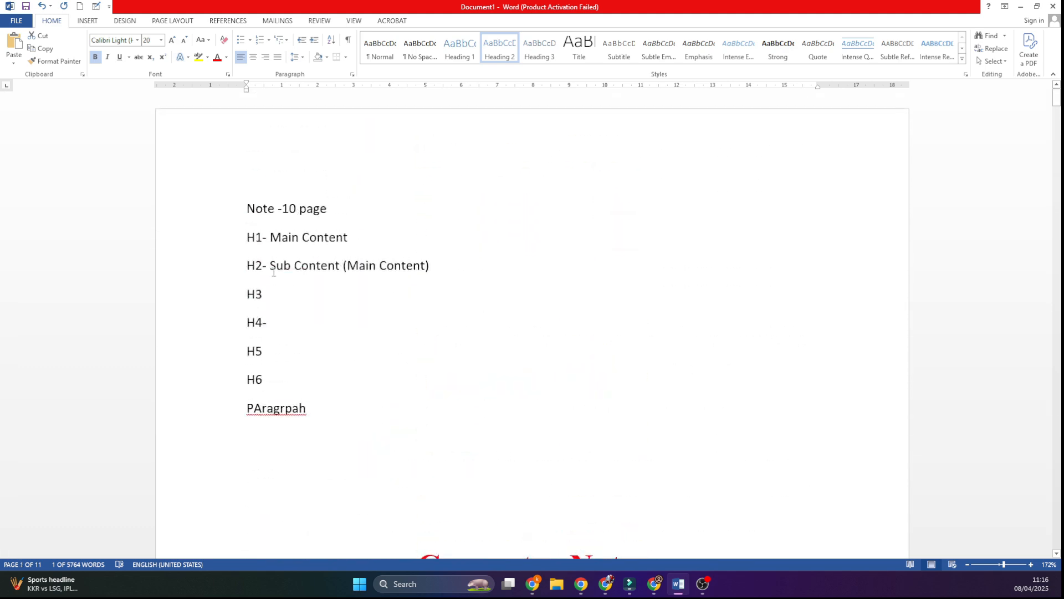
pyautogui.click(292, 296)
pyautogui.write('-')
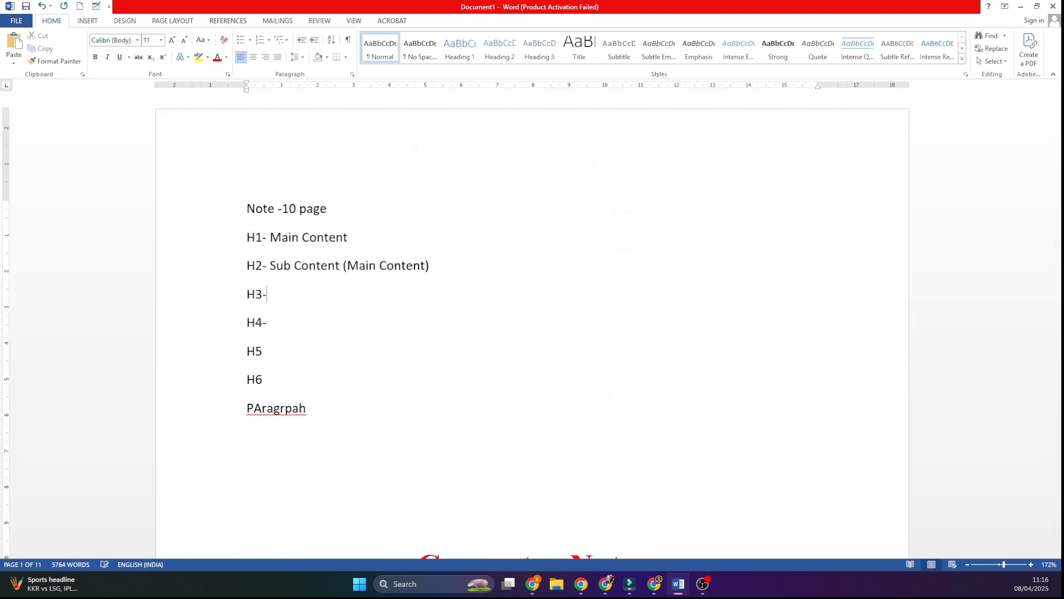
pyautogui.write('Sub-Sub HE')
pyautogui.write('ng')
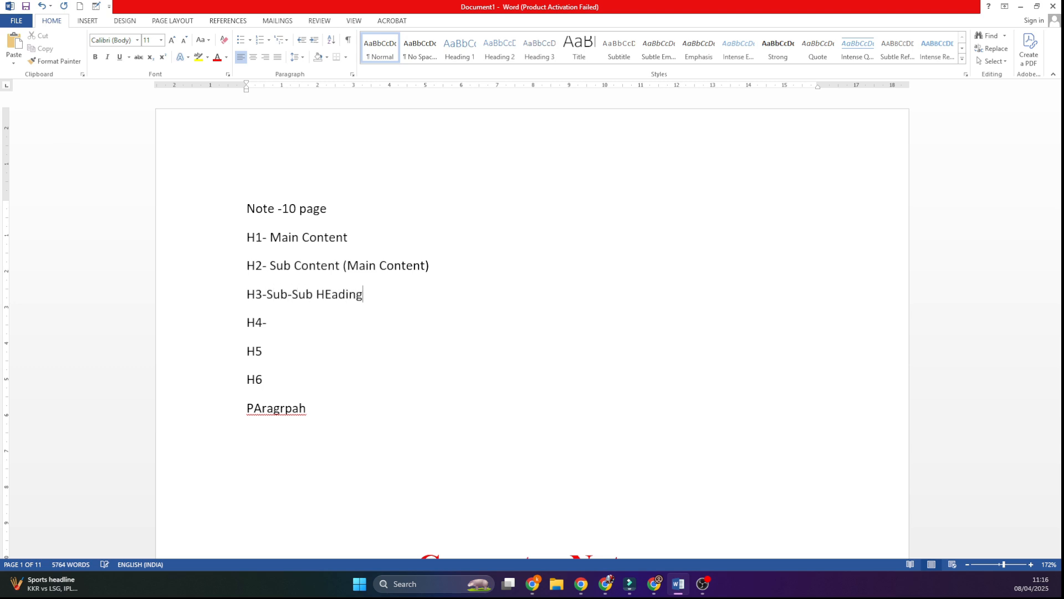
pyautogui.press('BackSpace')
pyautogui.press('BackSpace')
pyautogui.press('BackSpace')
pyautogui.press('BackSpace')
pyautogui.write('ading')
# Step: Reword the H3 entry so that it reads "H3- Sub Heading of H2 Content"
pyautogui.moveTo(292, 297); pyautogui.dragTo(271, 302)
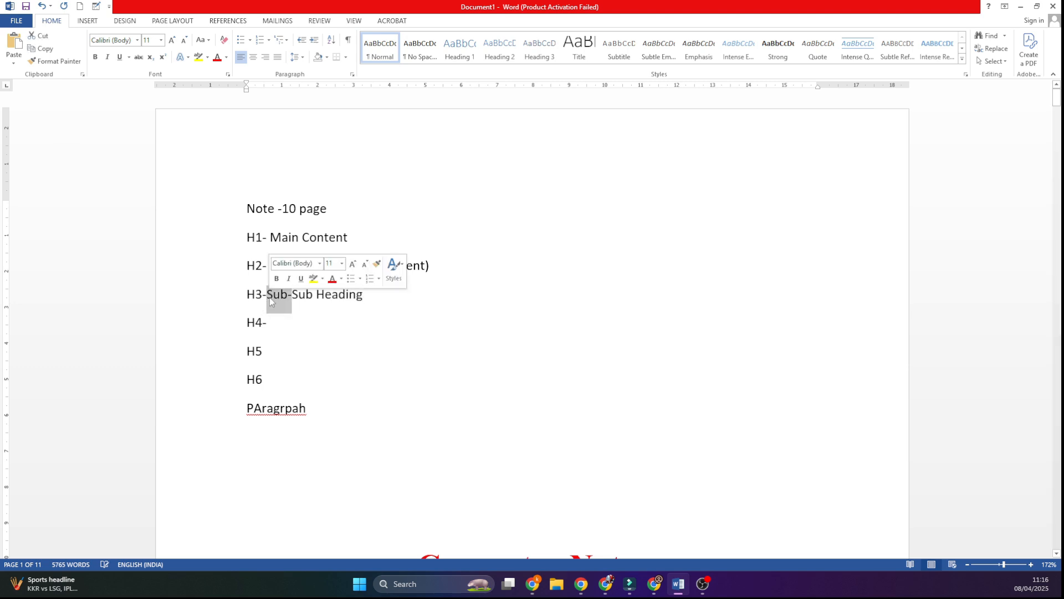
pyautogui.press('BackSpace')
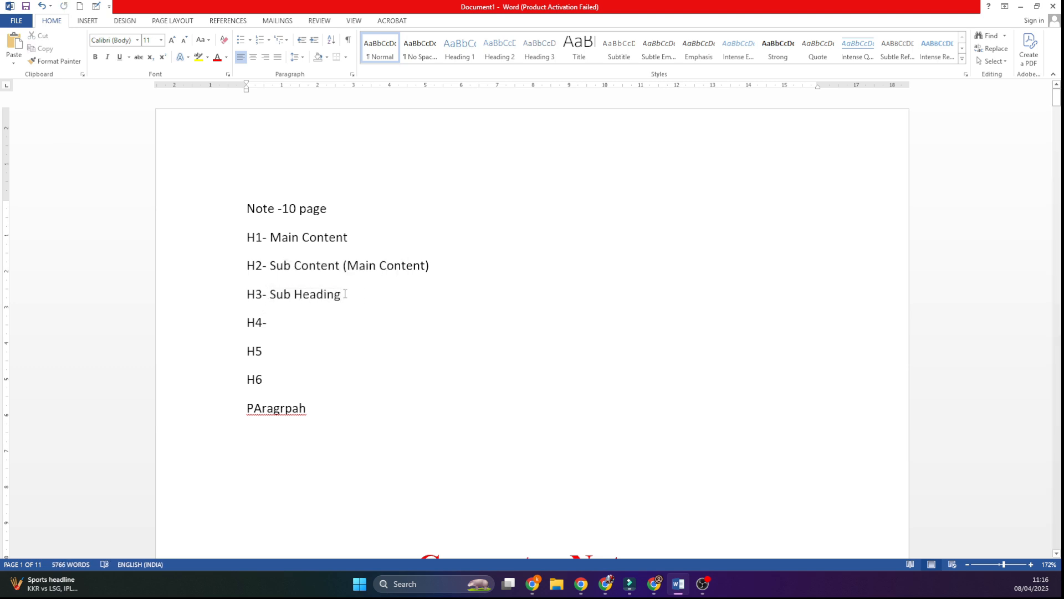
pyautogui.write('op')
pyautogui.write('f ')
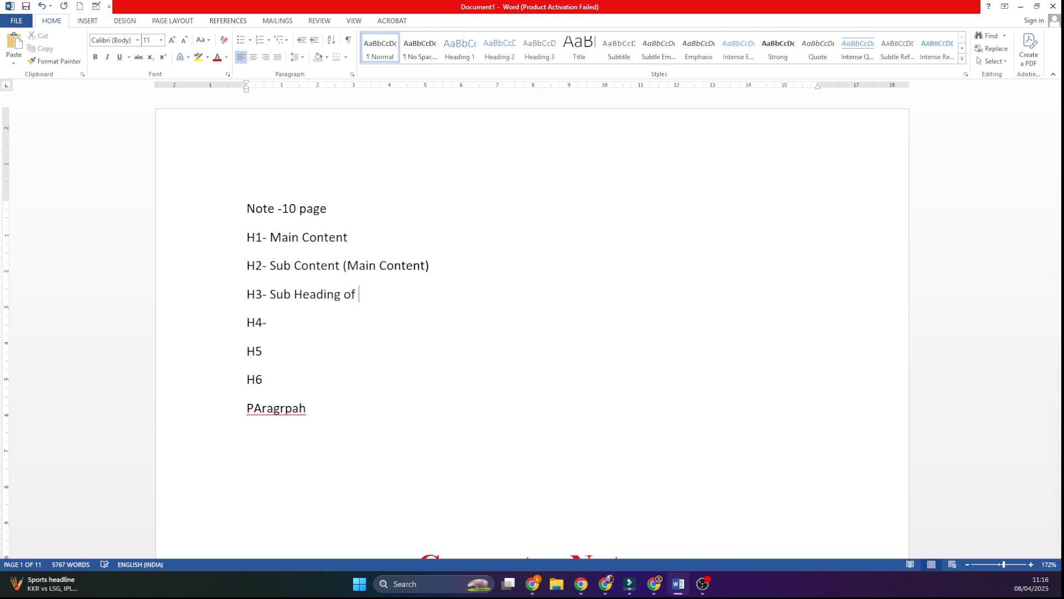
pyautogui.write('H@')
pyautogui.press('BackSpace')
pyautogui.press('BackSpace')
pyautogui.write('2 Content')
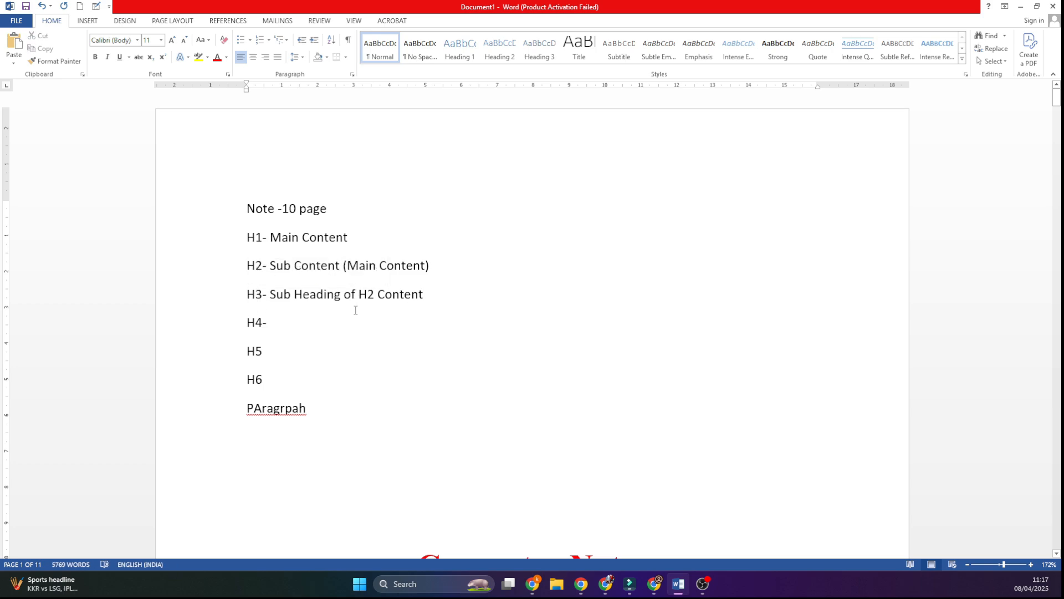
# Step: Insert the line "INPUT" under Hardware, after the paragraph that begins "Reading is easier"
pyautogui.scroll(-8, 356, 307)
pyautogui.click(326, 268)
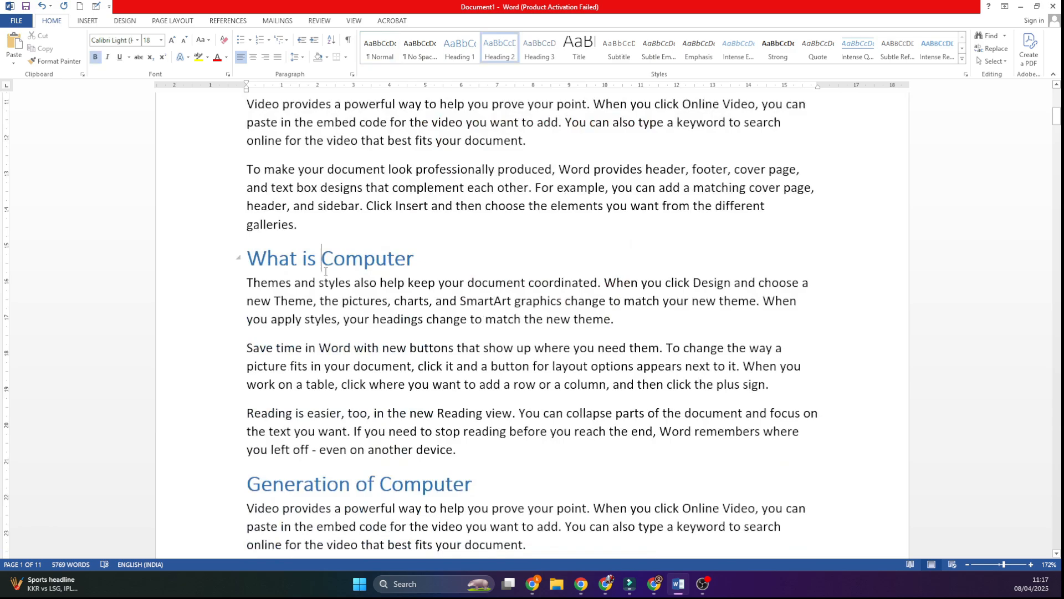
pyautogui.scroll(3, 442, 241)
pyautogui.scroll(-15, 443, 241)
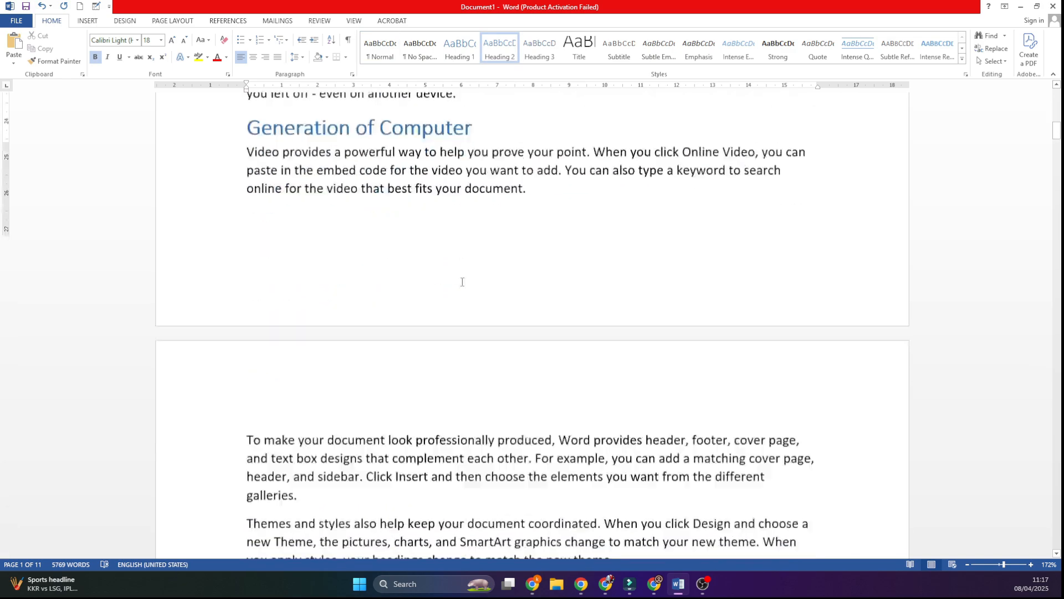
pyautogui.scroll(-20, 461, 281)
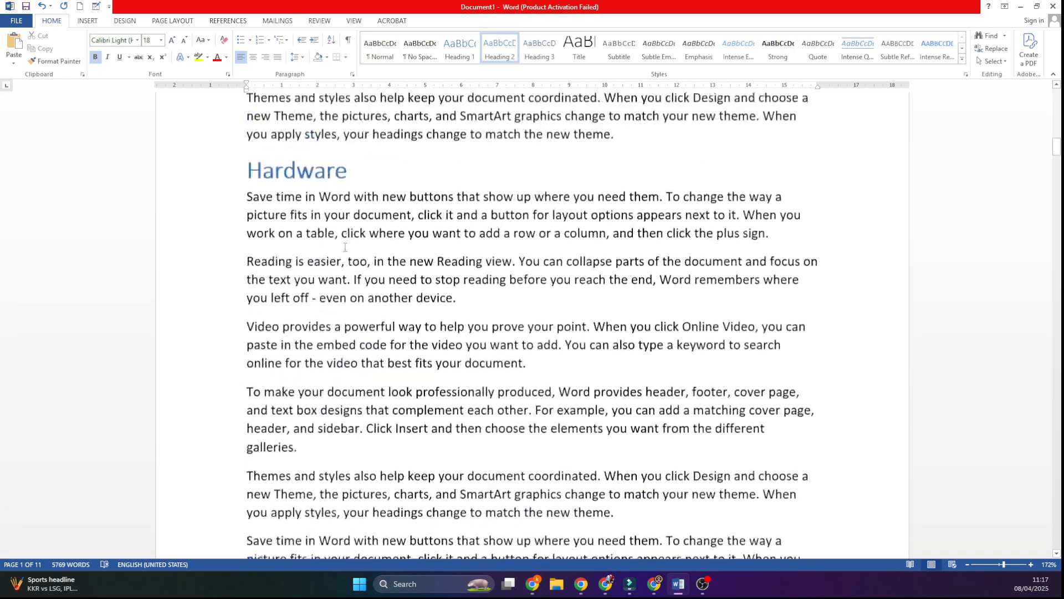
pyautogui.click(456, 312)
pyautogui.press('Return')
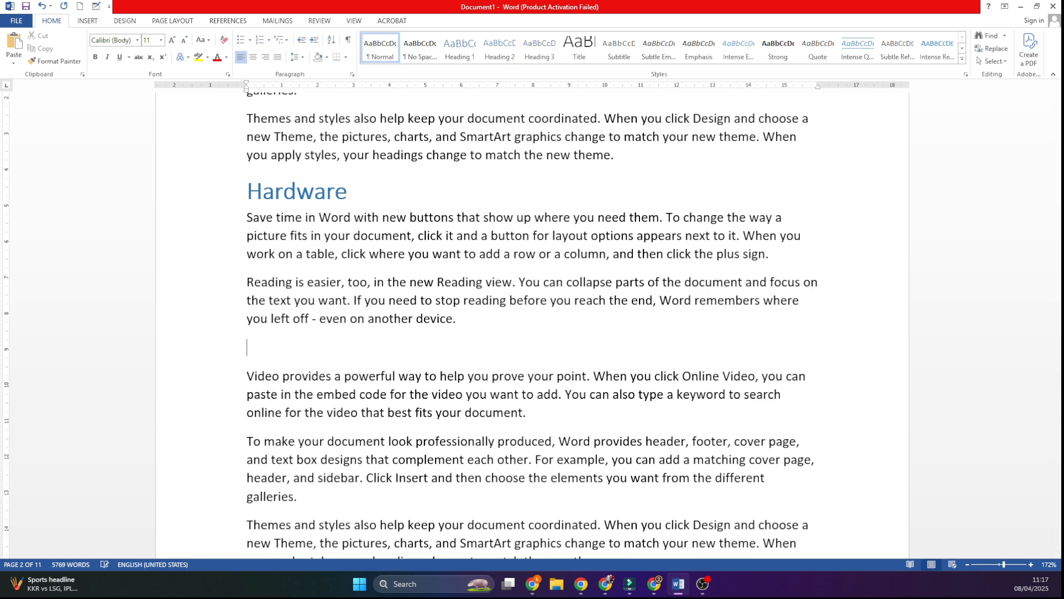
pyautogui.write('INPUT')
# Step: Apply the Heading 3 style to "INPUT" and make it bold at 20 pt
pyautogui.doubleClick(293, 351)
pyautogui.scroll(9, 434, 178)
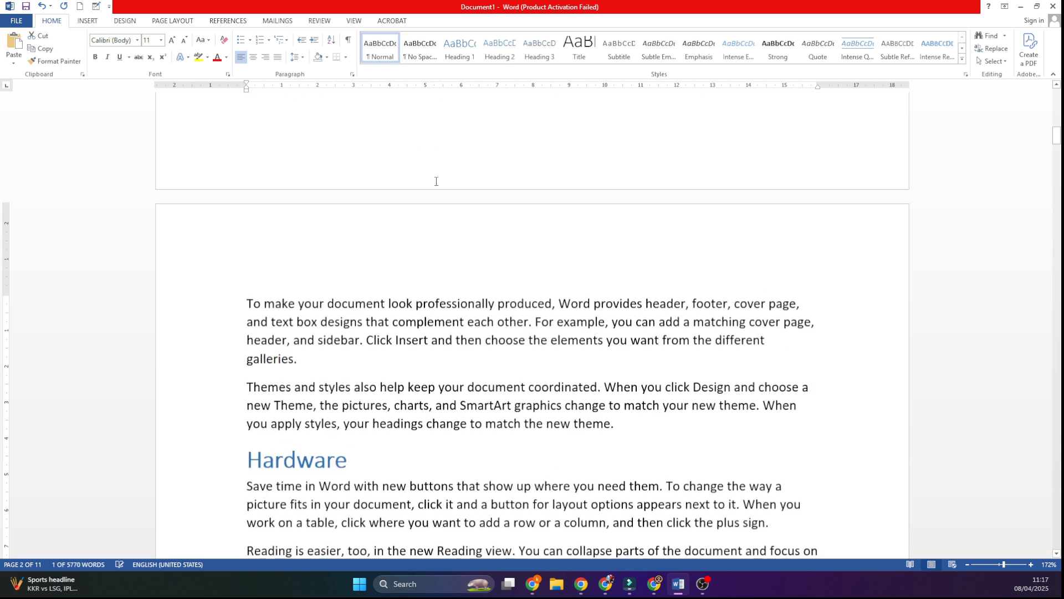
pyautogui.scroll(-3, 503, 274)
pyautogui.scroll(-5, 502, 273)
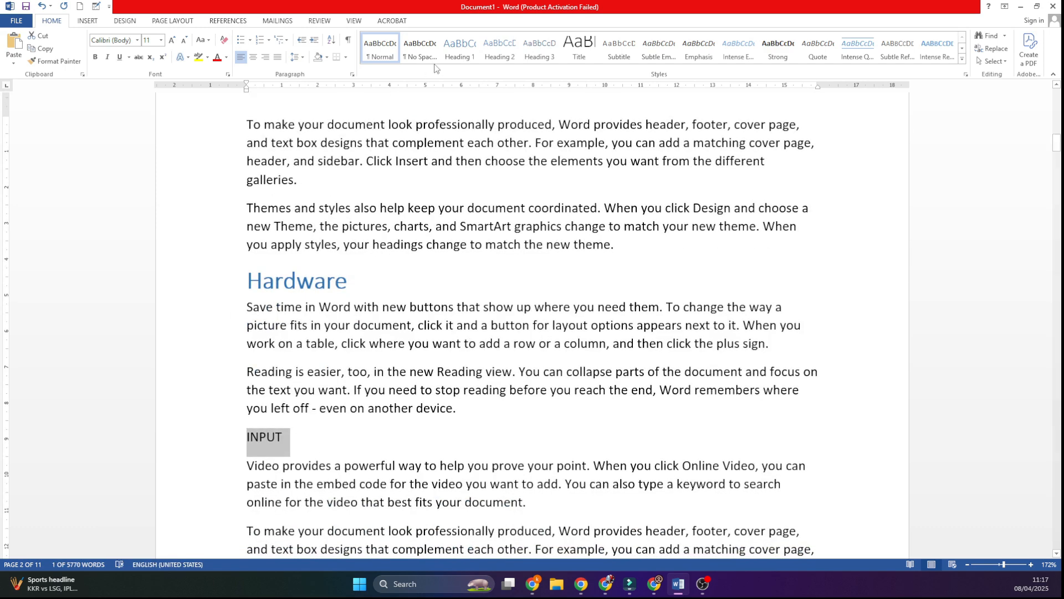
pyautogui.click(540, 49)
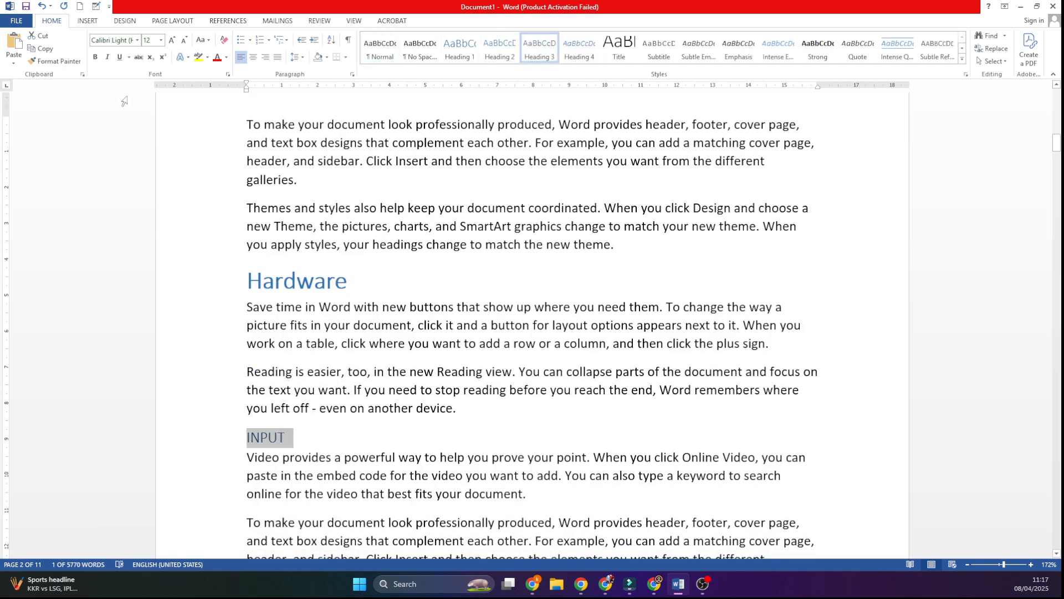
pyautogui.click(95, 58)
pyautogui.click(172, 41)
pyautogui.click(172, 41)
pyautogui.click(172, 41)
pyautogui.click(172, 41)
# Step: Insert the line "OUTPUT" after the "To make your document look professionally produced" paragraph under INPUT
pyautogui.scroll(-3, 340, 299)
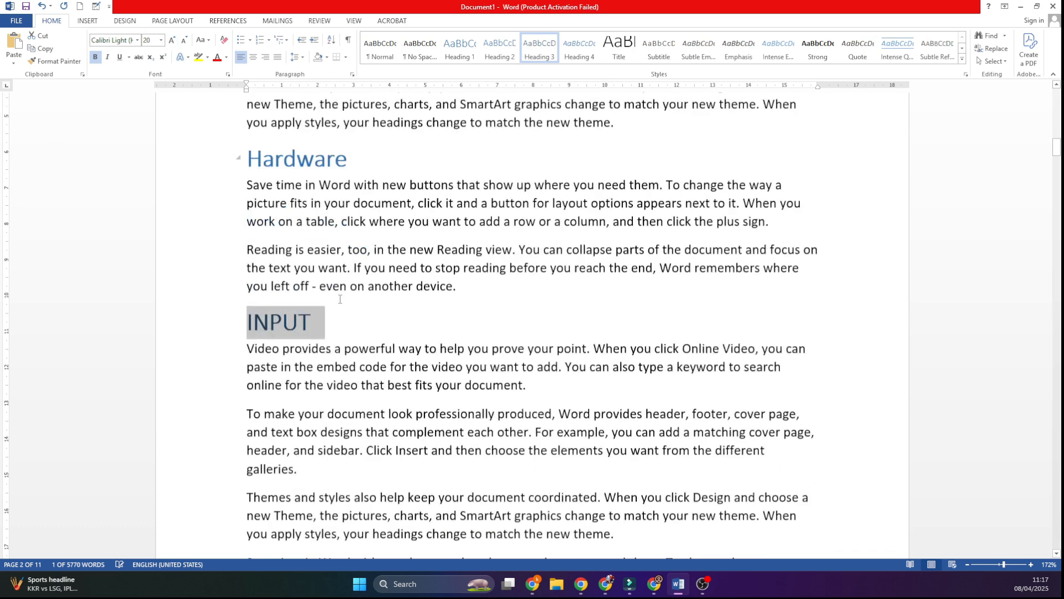
pyautogui.click(323, 418)
pyautogui.press('Return')
pyautogui.write('O')
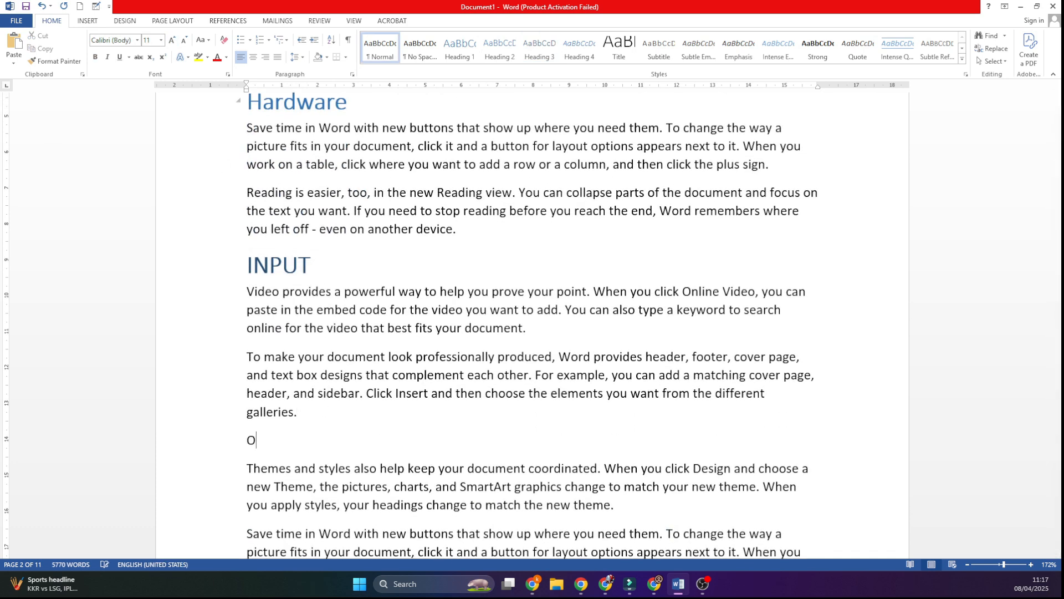
pyautogui.write('UTPUT')
# Step: Insert the line "CPU" after the "Reading is easier" paragraph under OUTPUT
pyautogui.scroll(-4, 340, 433)
pyautogui.press('Return')
pyautogui.write('CPU')
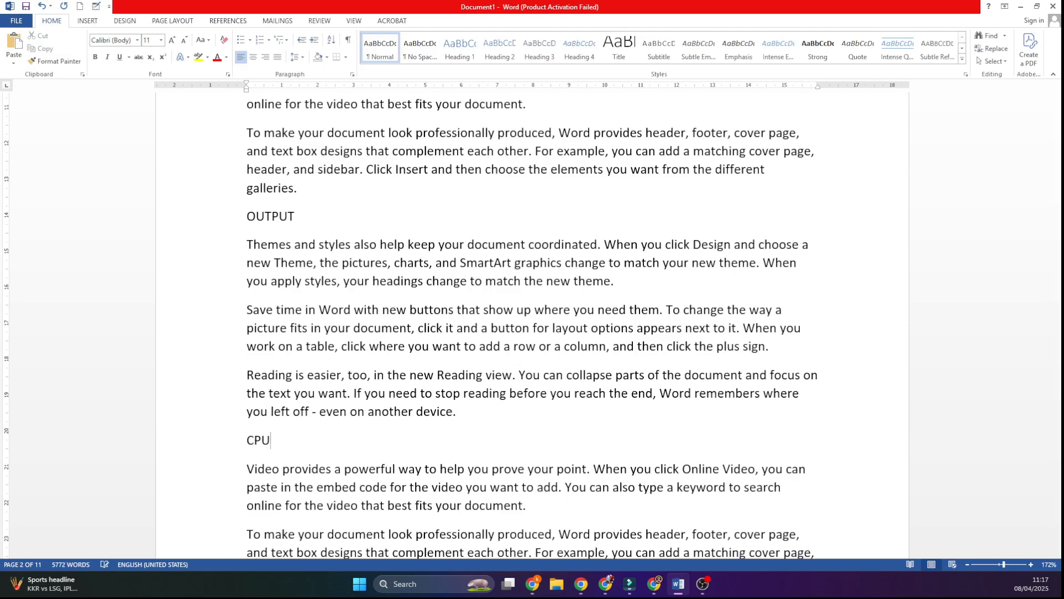
# Step: Insert the line "MEMORY" after the "To make your document look professionally produced" paragraph under CPU
pyautogui.scroll(-7, 350, 409)
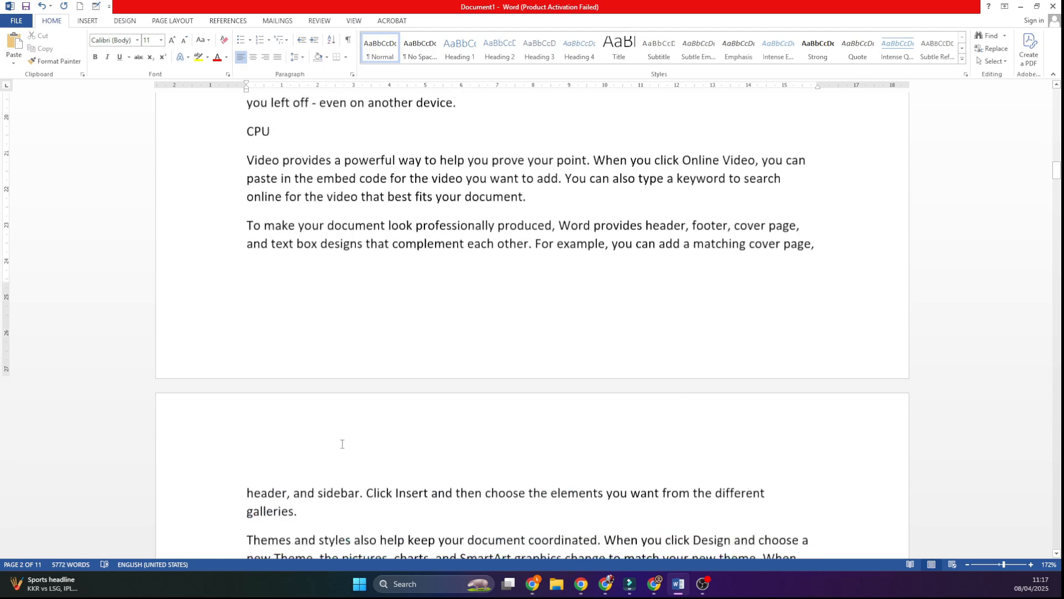
pyautogui.click(312, 415)
pyautogui.press('Return')
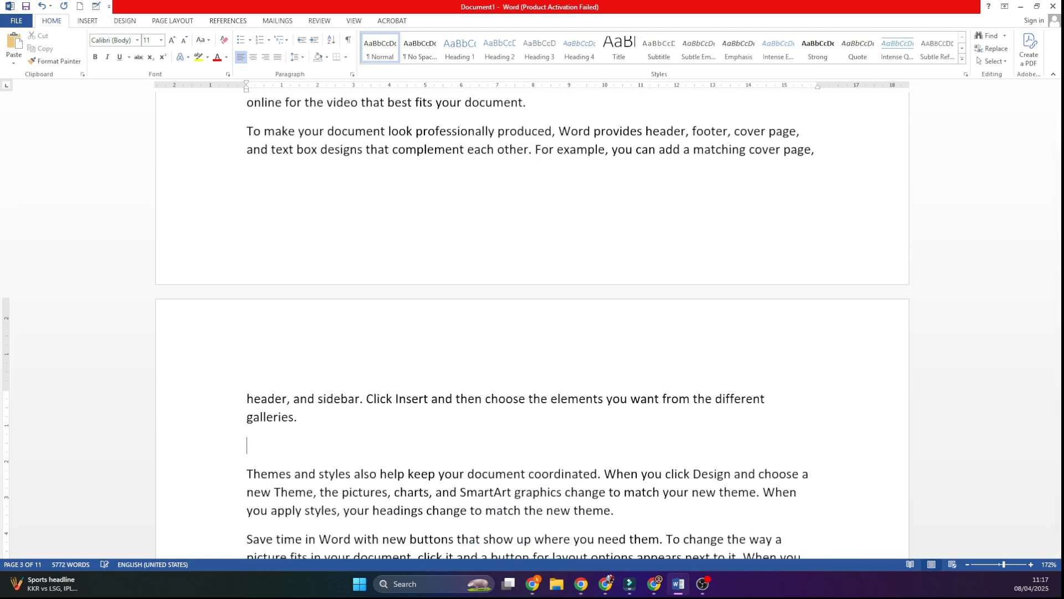
pyautogui.write('MEMORY')
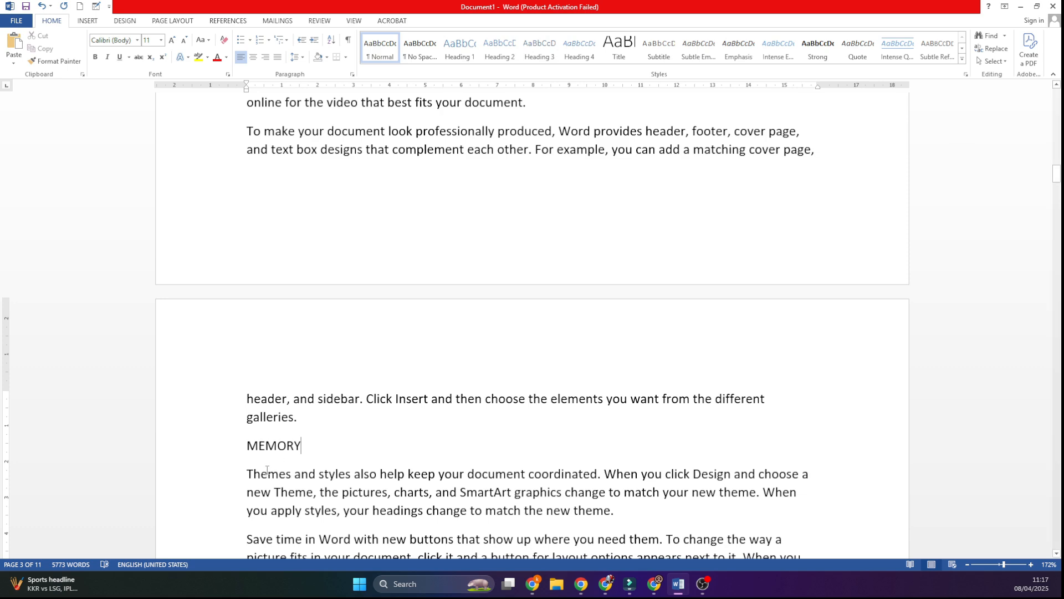
# Step: Apply the Heading 3 style to the "MEMORY", "CPU" and "OUTPUT" lines
pyautogui.moveTo(308, 447); pyautogui.dragTo(247, 447)
pyautogui.hotkey('ctrl', 'alt', '3')
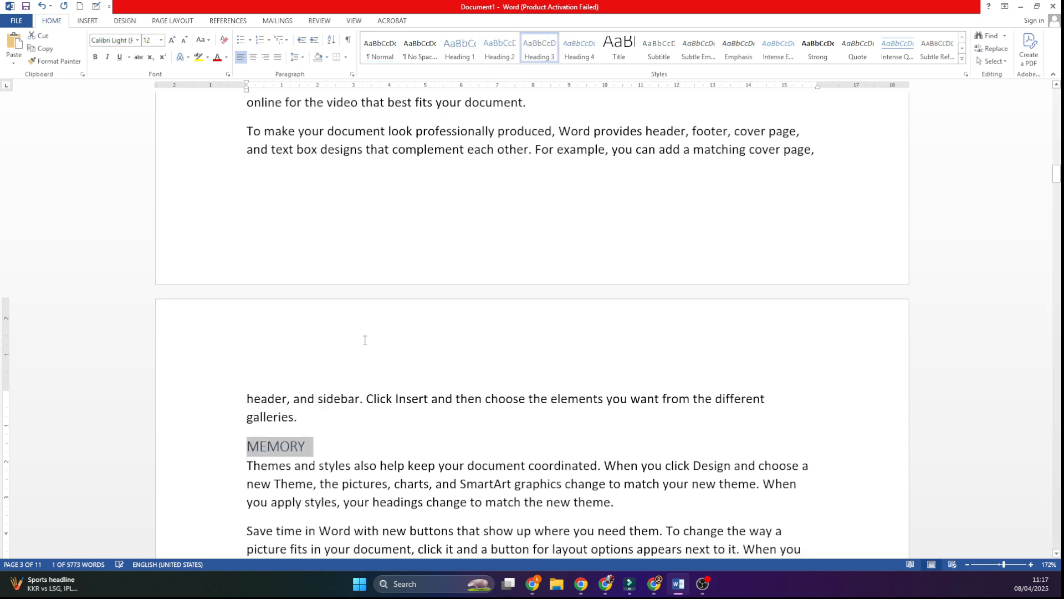
pyautogui.scroll(5, 164, 341)
pyautogui.moveTo(164, 341); pyautogui.dragTo(163, 340)
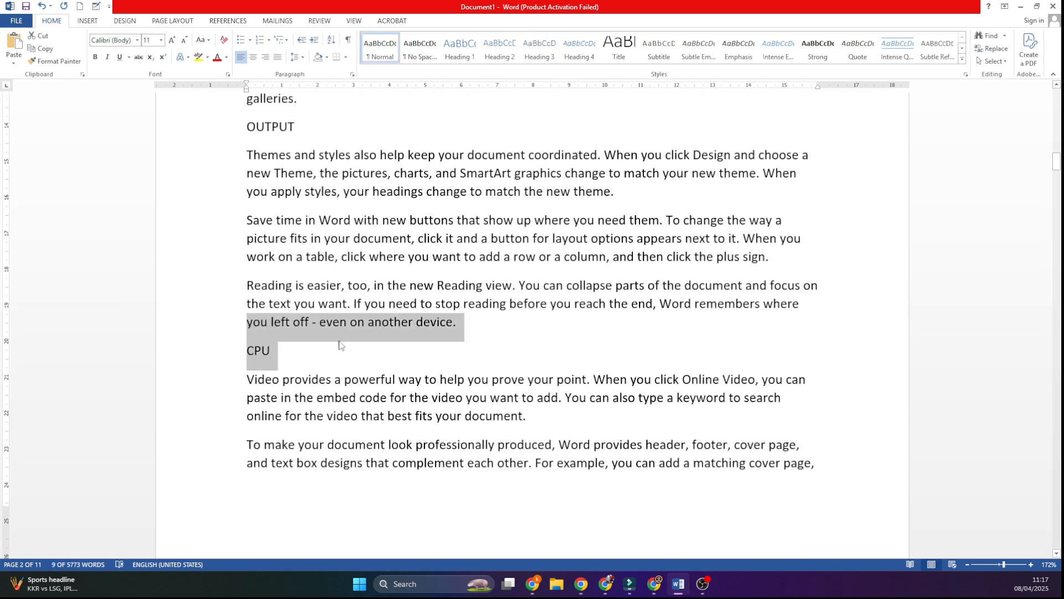
pyautogui.moveTo(303, 347); pyautogui.dragTo(244, 349)
pyautogui.click(539, 48)
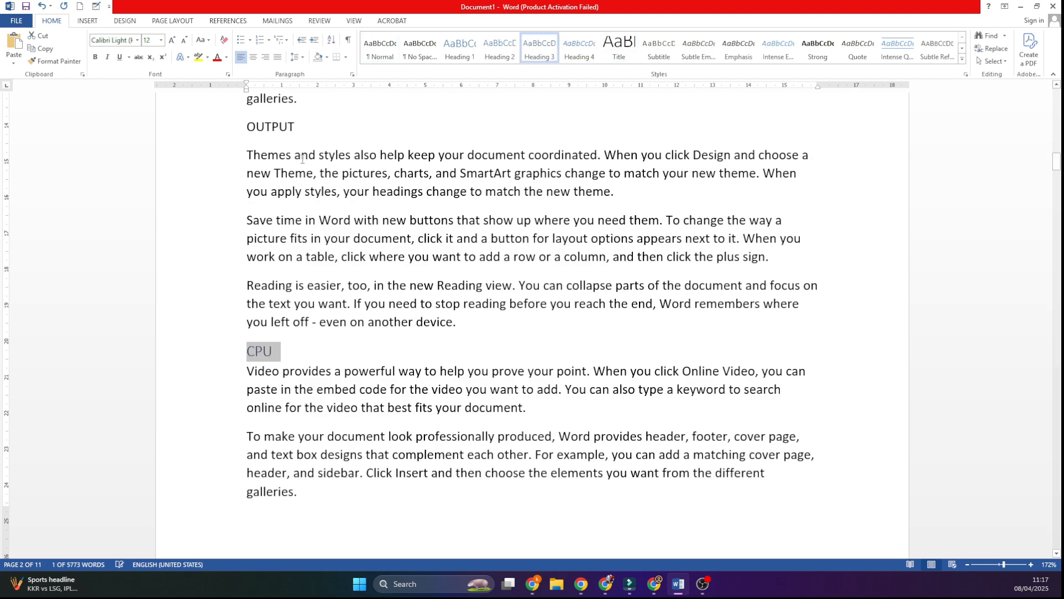
pyautogui.moveTo(303, 127); pyautogui.dragTo(246, 128)
pyautogui.click(554, 50)
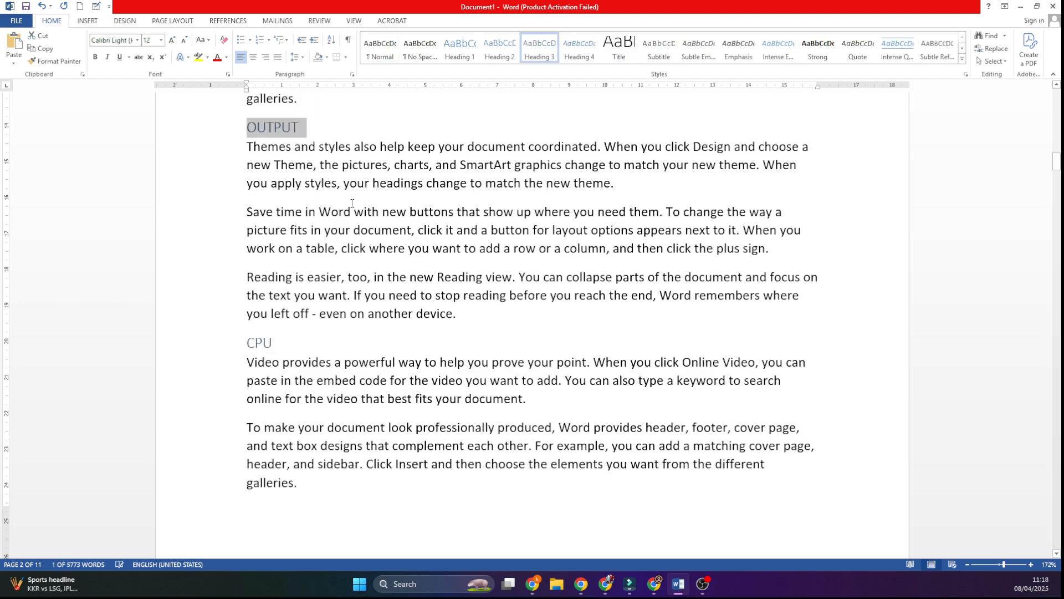
# Step: Complete the H4 entry in the heading list on page 1 so that it reads "H4- Subheading of H-3"
pyautogui.scroll(10, 333, 308)
pyautogui.scroll(15, 333, 309)
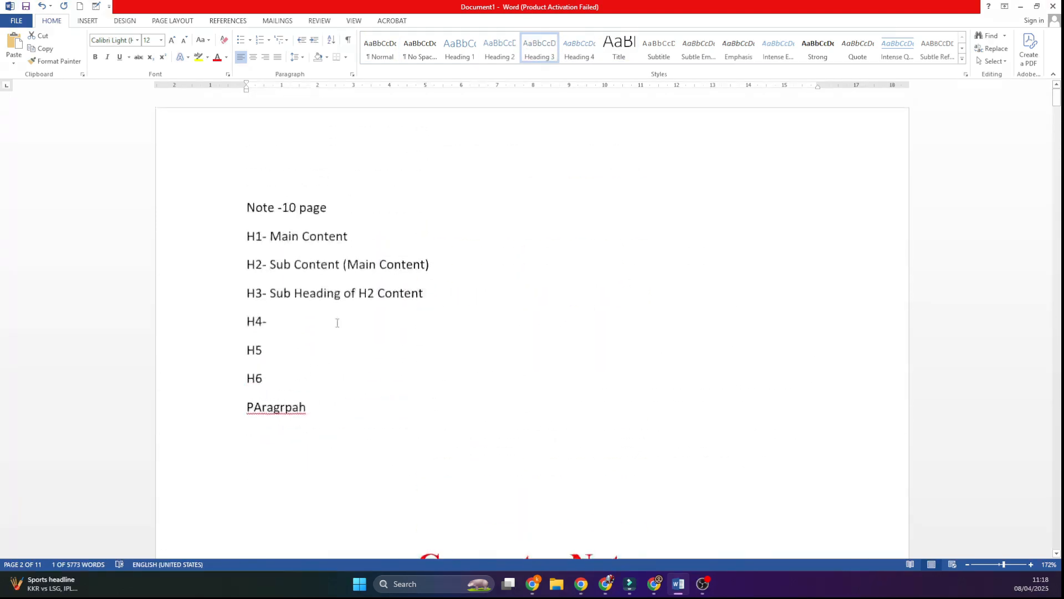
pyautogui.click(314, 319)
pyautogui.write('Sub')
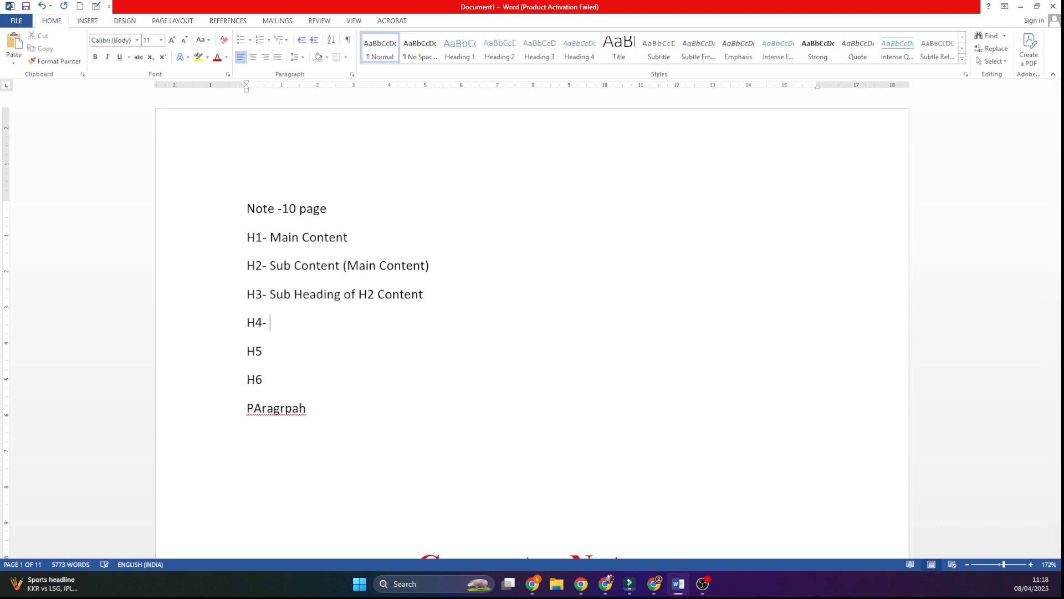
pyautogui.write('heading of H')
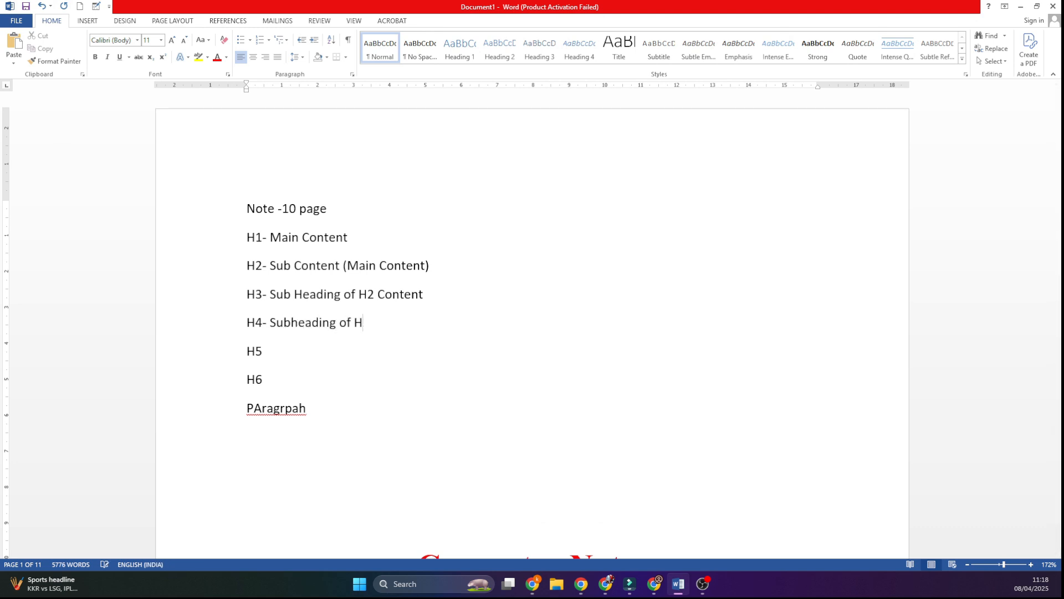
pyautogui.write('-3')
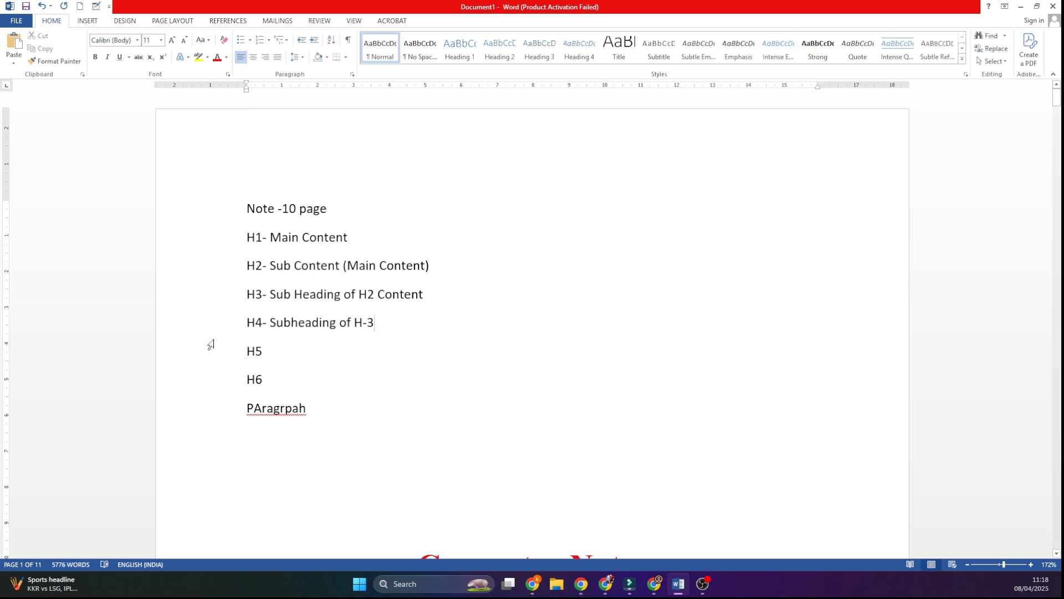
# Step: Insert the line "Keyboard" after the first paragraph under INPUT and apply the Heading 4 style to it
pyautogui.scroll(-15, 391, 325)
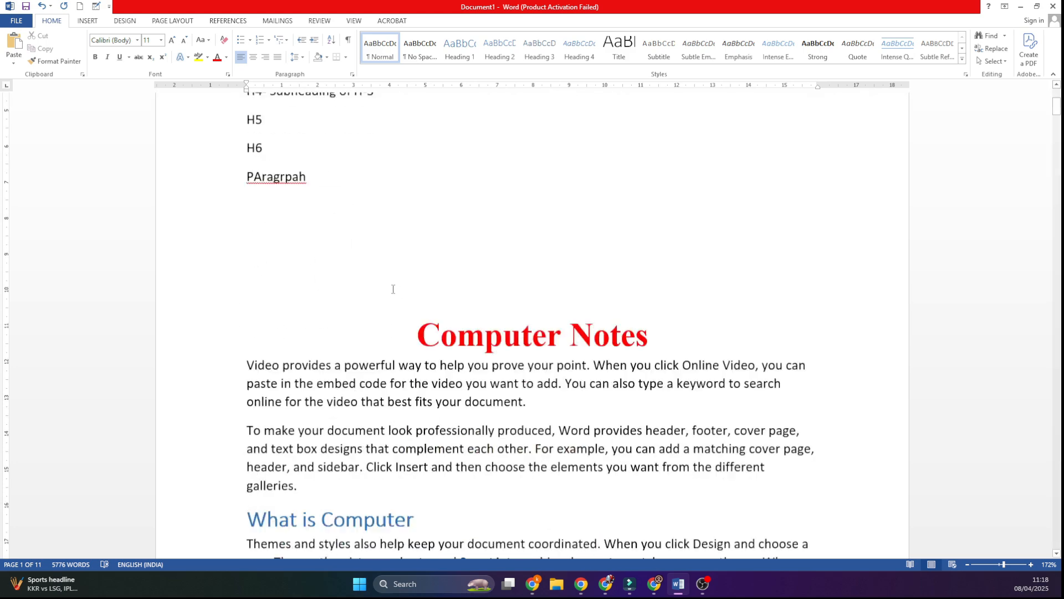
pyautogui.scroll(-1, 414, 271)
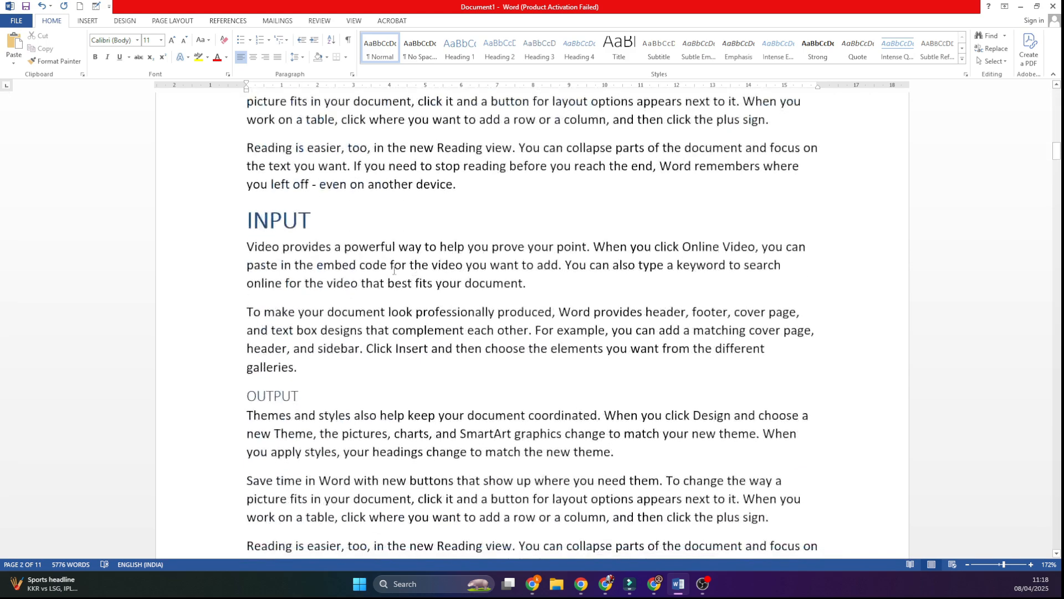
pyautogui.click(298, 226)
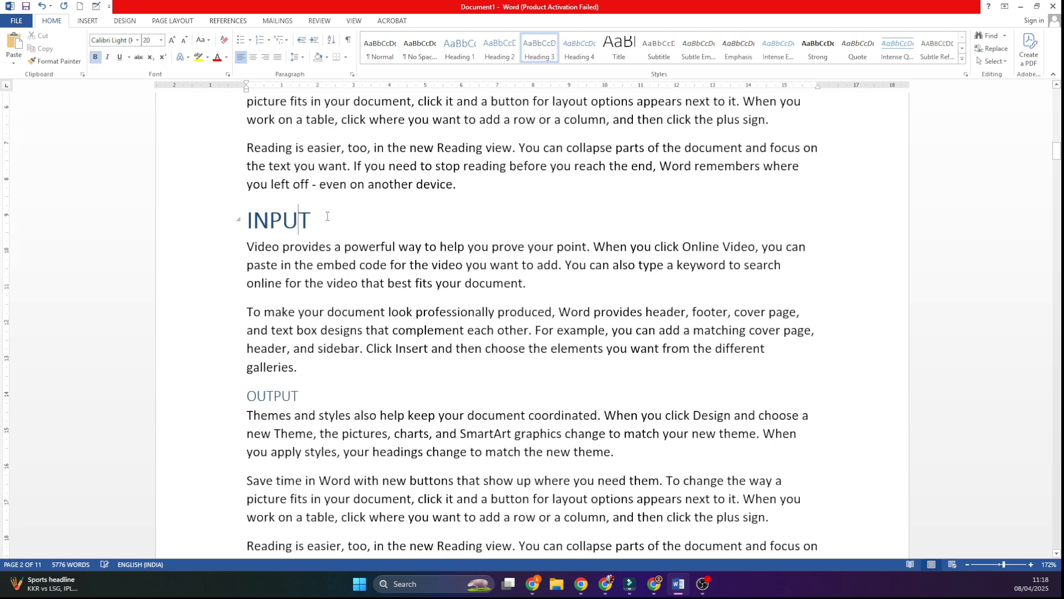
pyautogui.click(551, 55)
pyautogui.click(536, 284)
pyautogui.press('Return')
pyautogui.write('Keyboard')
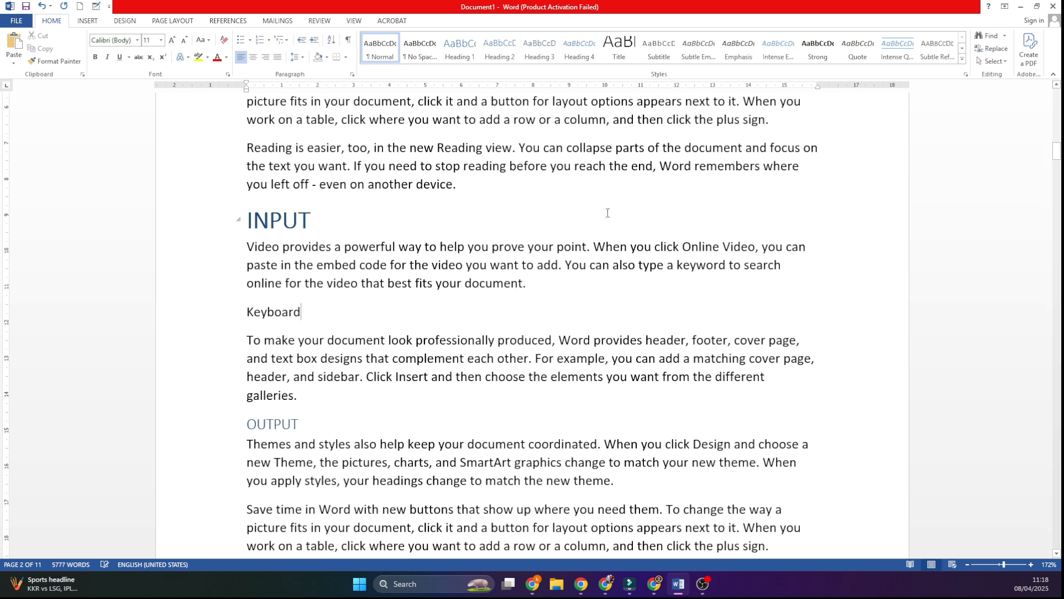
pyautogui.moveTo(316, 315); pyautogui.dragTo(214, 314)
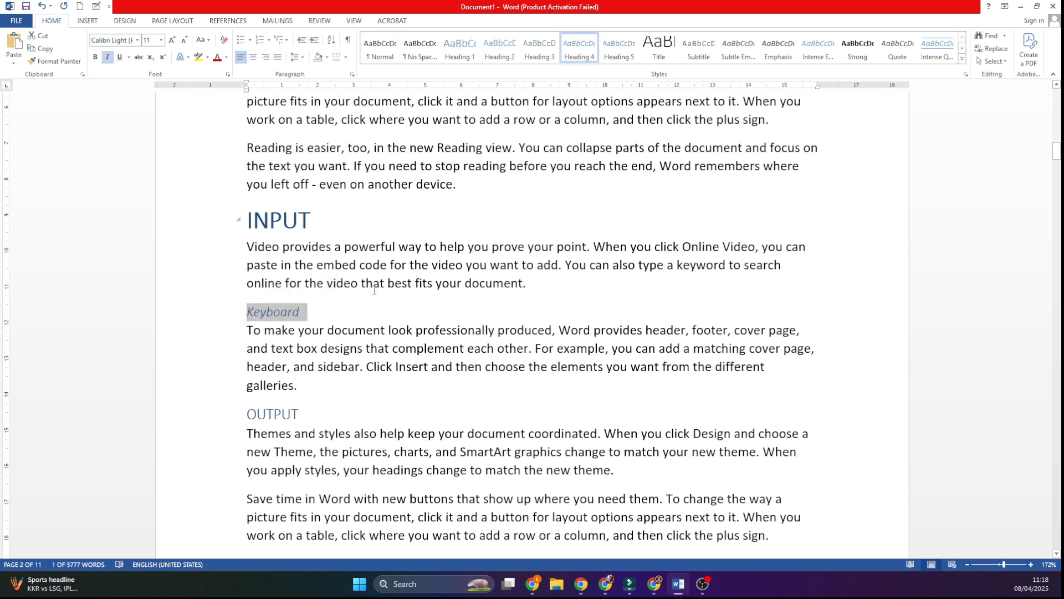
pyautogui.click(584, 53)
# Step: Duplicate the "Keyboard" heading with its paragraph twice, directly below the original
pyautogui.moveTo(302, 390); pyautogui.dragTo(244, 311)
pyautogui.hotkey('ctrl', 'c')
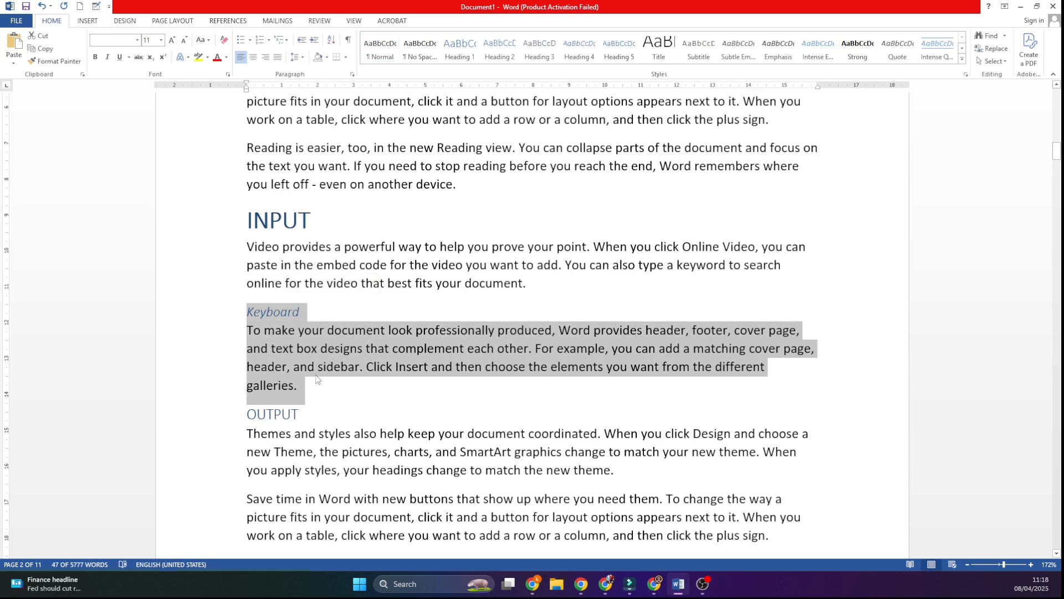
pyautogui.click(319, 383)
pyautogui.hotkey('ctrl', 'v')
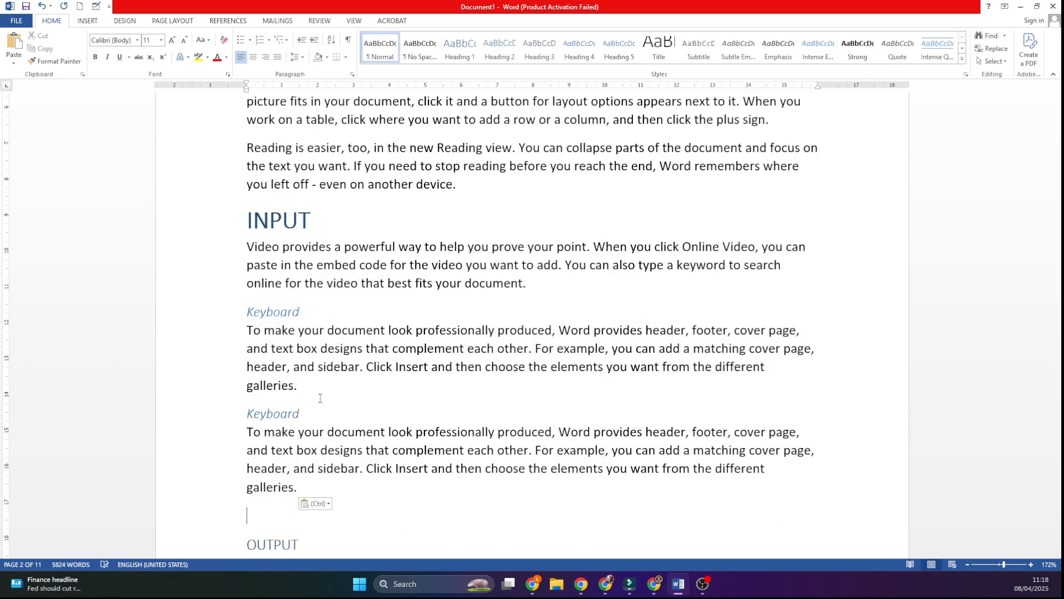
pyautogui.hotkey('ctrl', 'v')
# Step: Rename the two copied "Keyboard" headings as "Mouse" and "Jyostic"
pyautogui.click(240, 320)
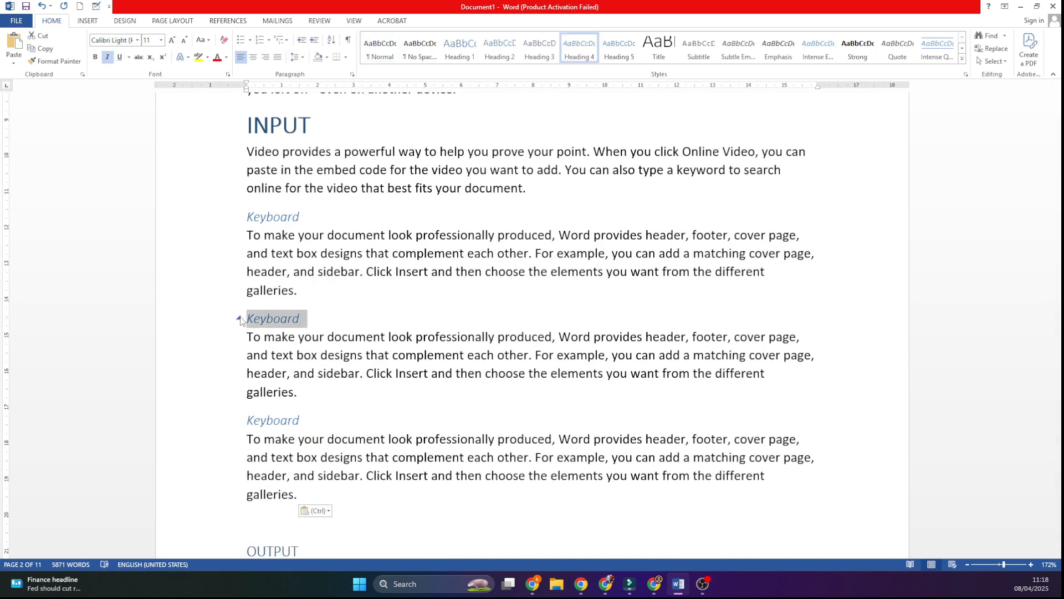
pyautogui.write('Mouse')
pyautogui.moveTo(303, 421); pyautogui.dragTo(244, 419)
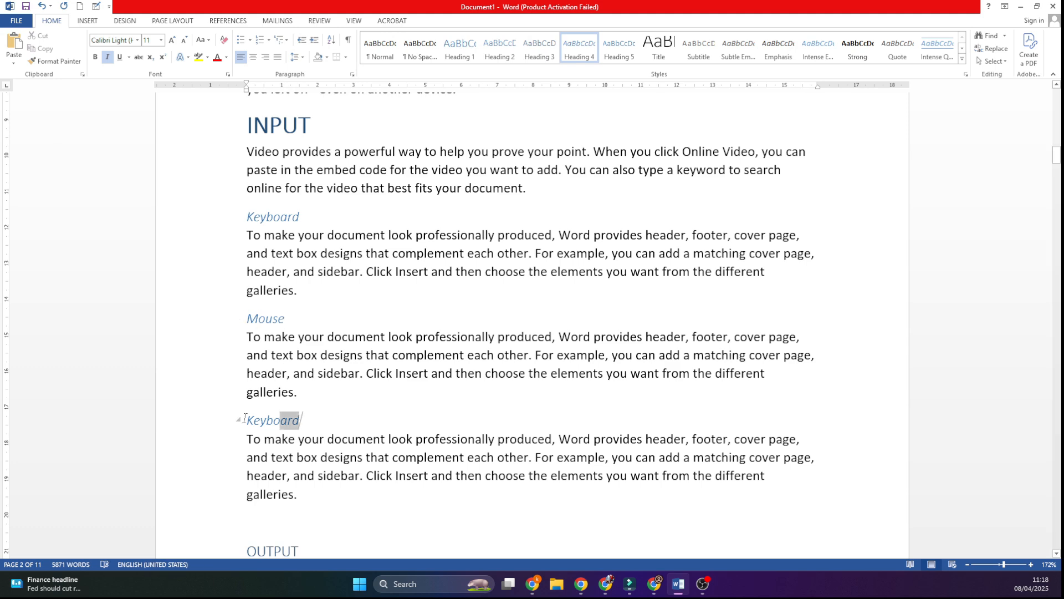
pyautogui.write('Jyos')
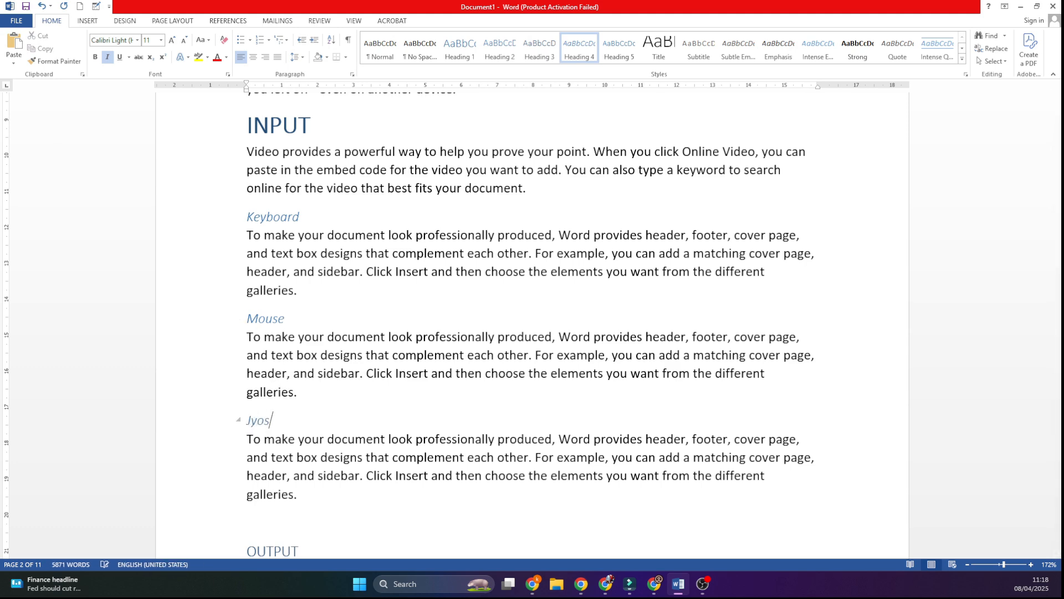
pyautogui.write('tic')
# Step: Insert the line "Monitor" above the "Save time in Word" paragraph at the start of page 3 and select it
pyautogui.scroll(-8, 311, 401)
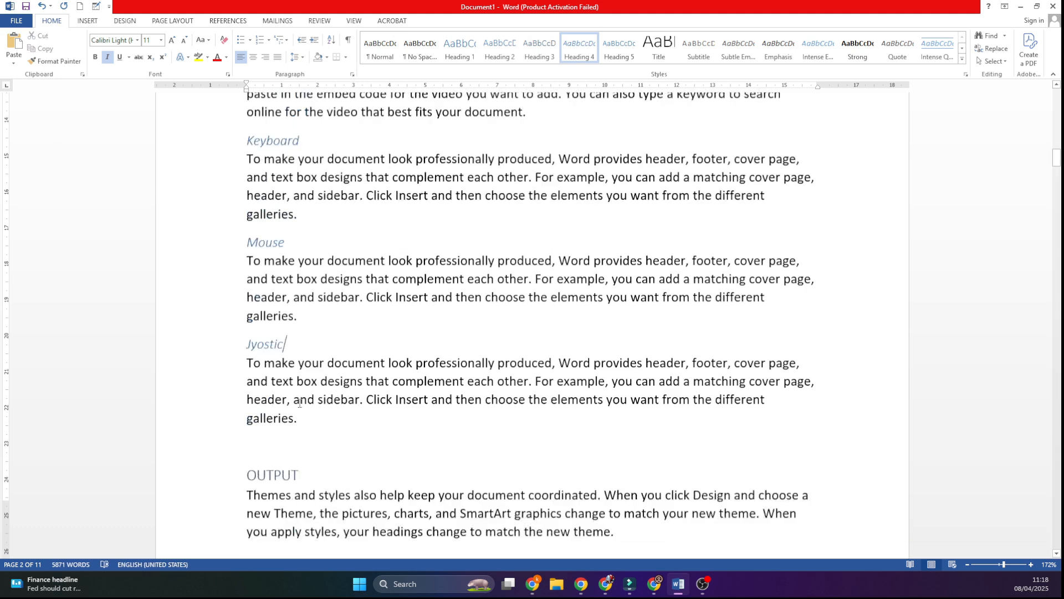
pyautogui.scroll(-2, 299, 434)
pyautogui.click(243, 400)
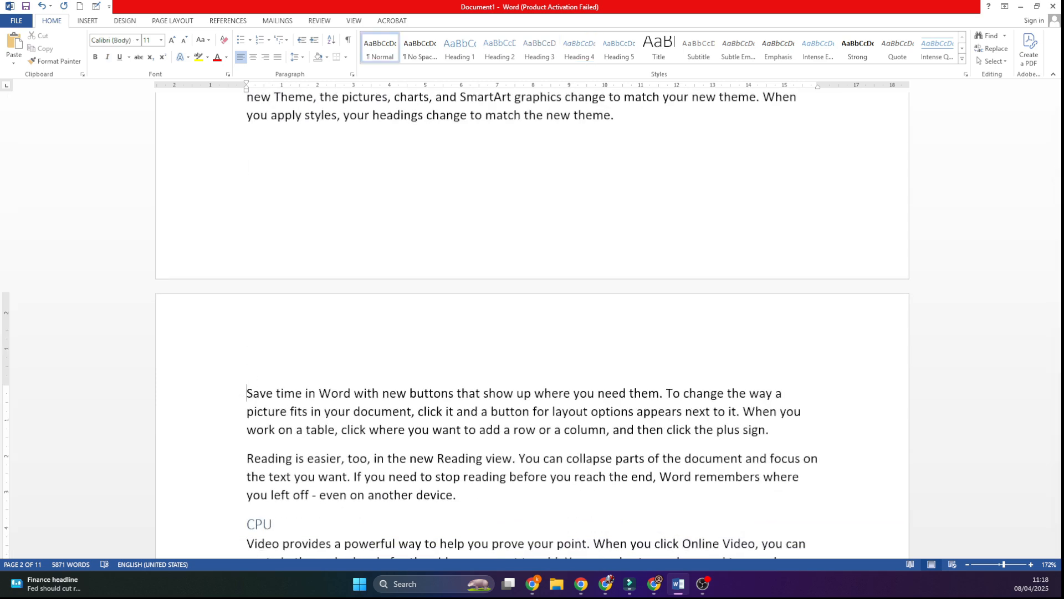
pyautogui.write('Monitor')
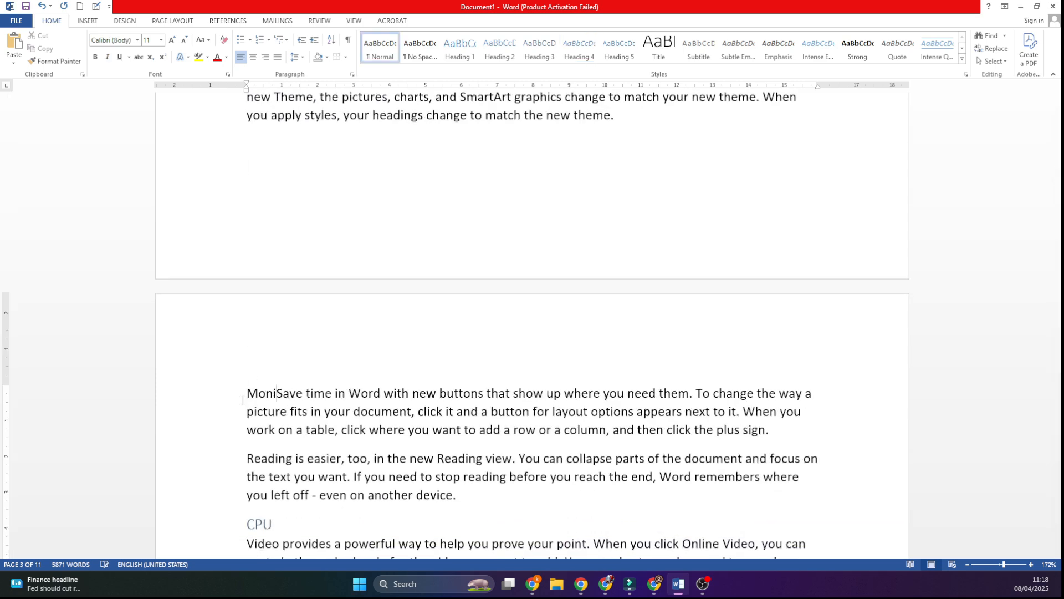
pyautogui.press('Return')
pyautogui.click(202, 397)
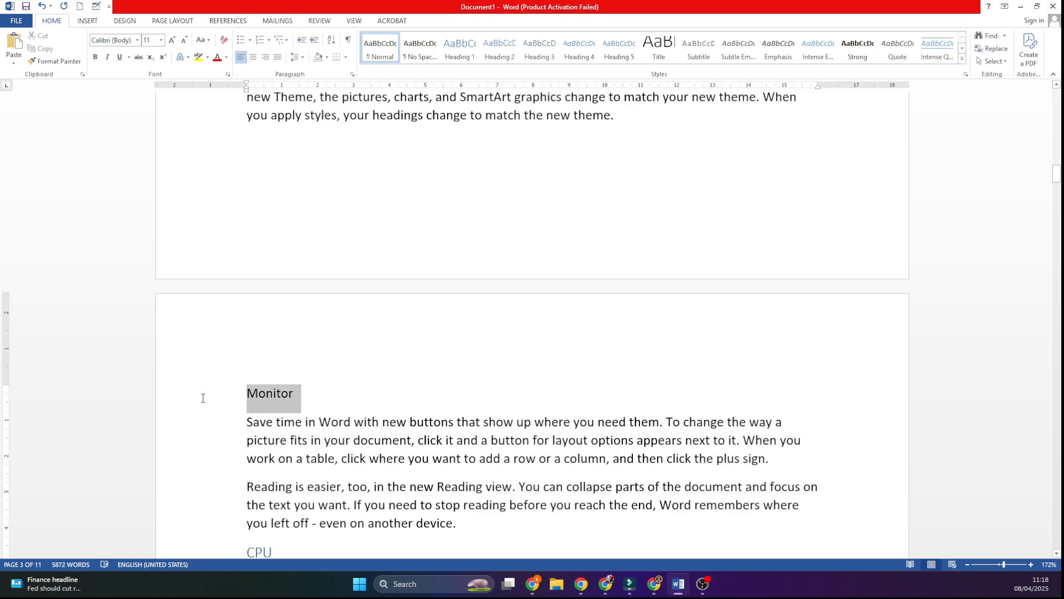
# Step: Apply the Heading 4 style to the "Monitor" line at the start of page 3 and enlarge its font
pyautogui.click(580, 48)
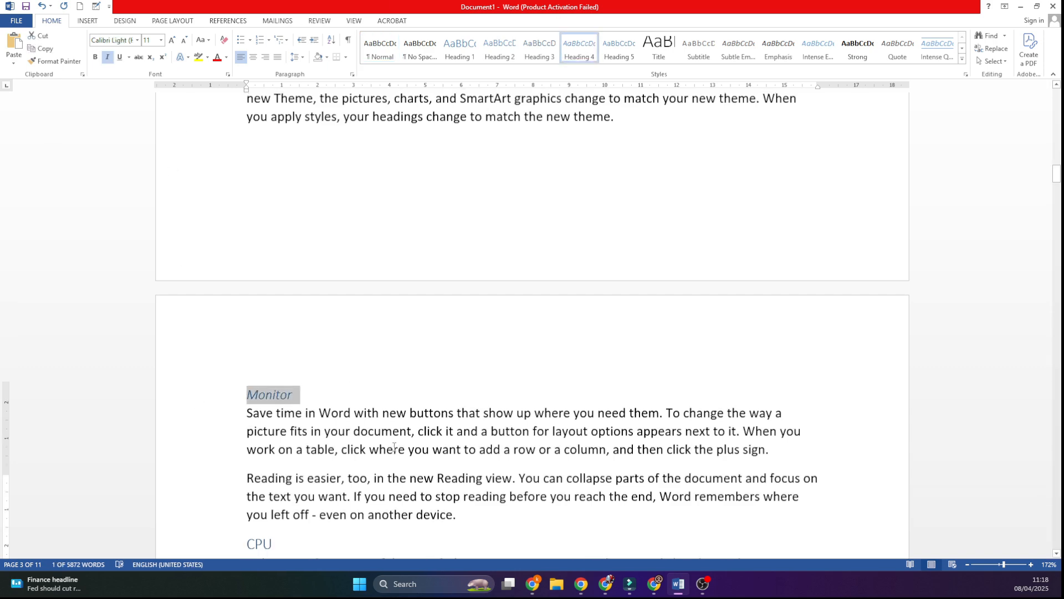
pyautogui.scroll(3, 312, 322)
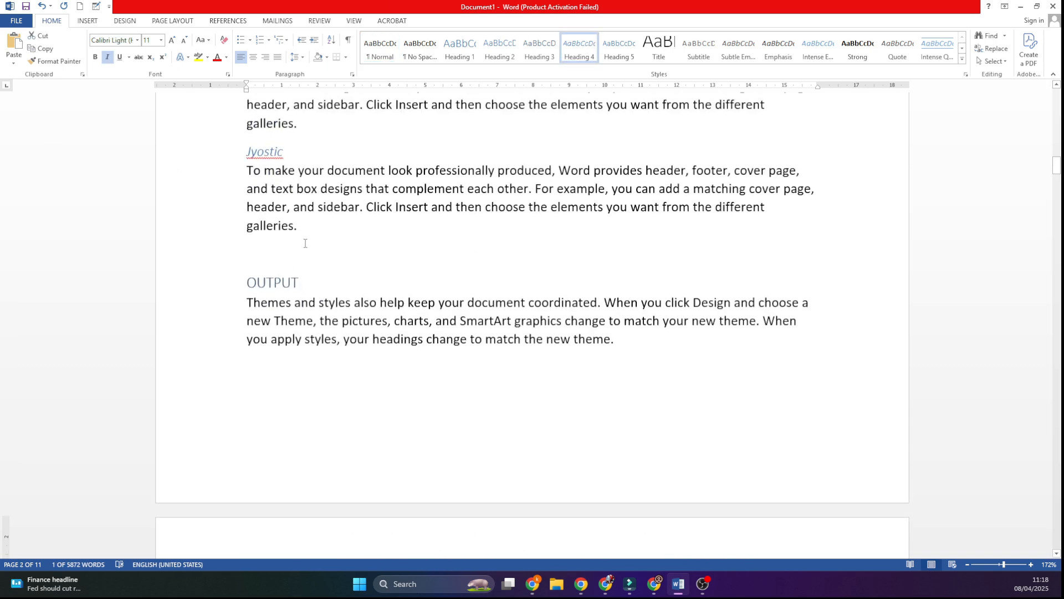
pyautogui.scroll(-3, 302, 322)
pyautogui.moveTo(306, 488); pyautogui.dragTo(213, 469)
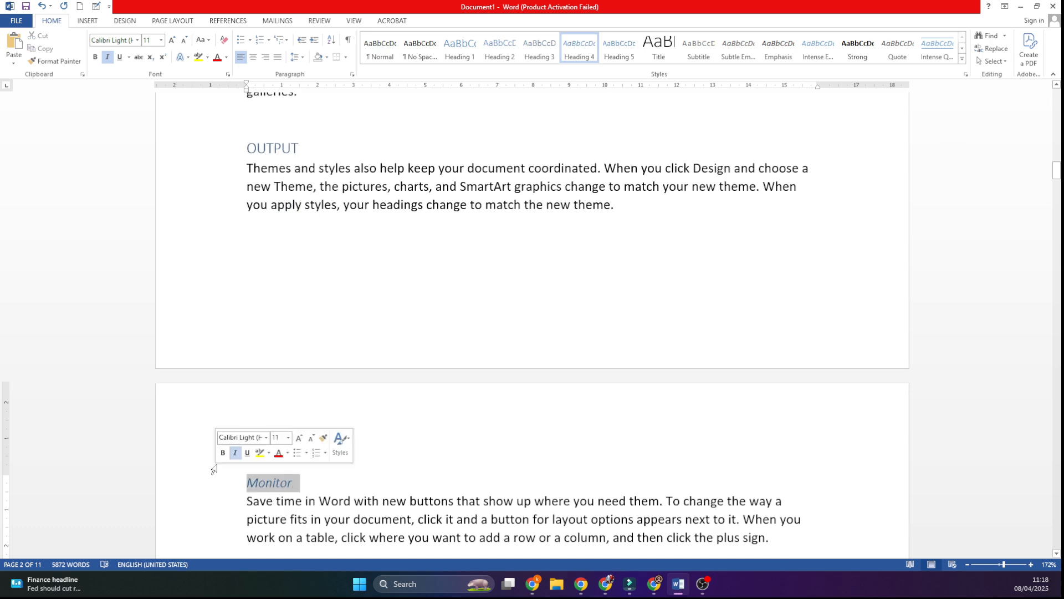
pyautogui.click(173, 41)
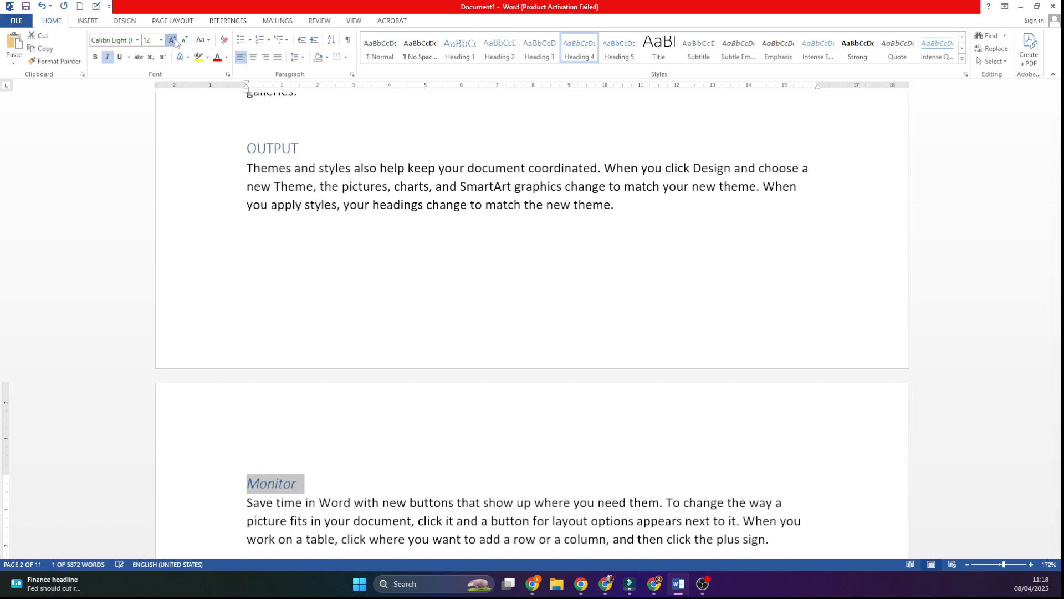
pyautogui.click(173, 41)
pyautogui.click(385, 298)
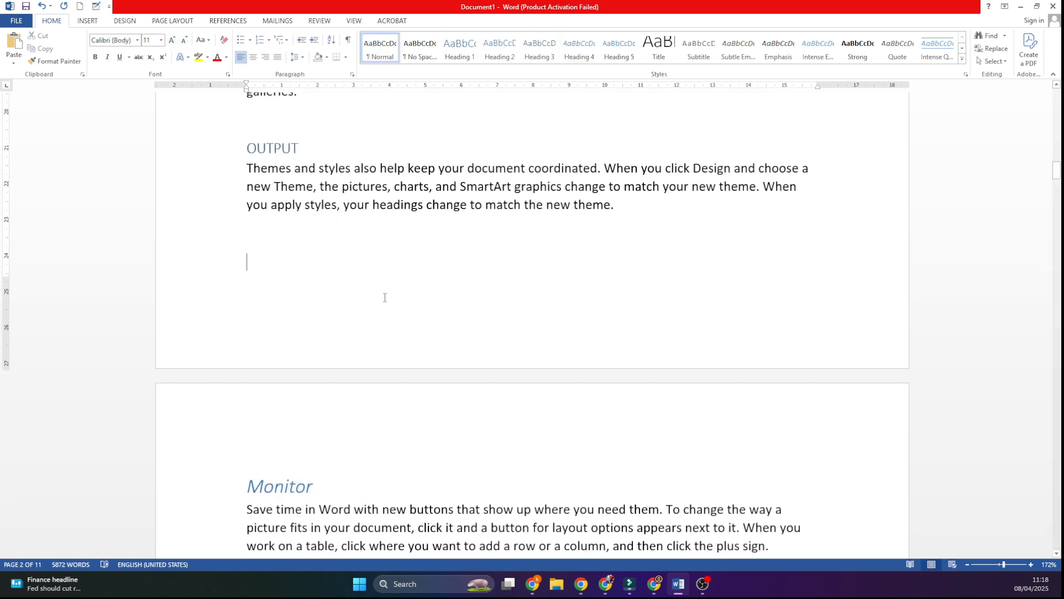
pyautogui.scroll(-8, 385, 297)
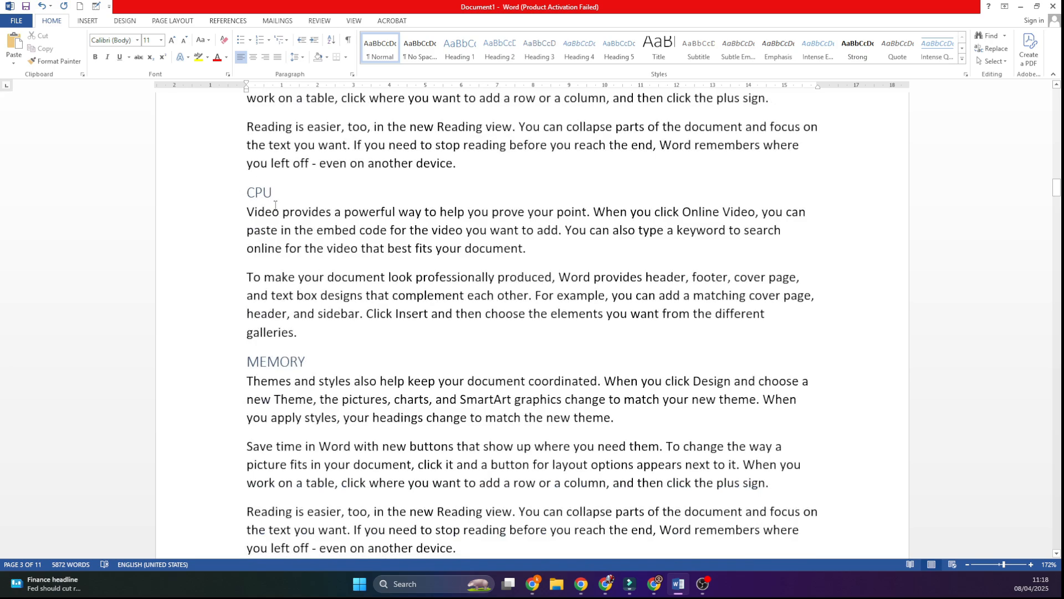
pyautogui.scroll(-14, 275, 205)
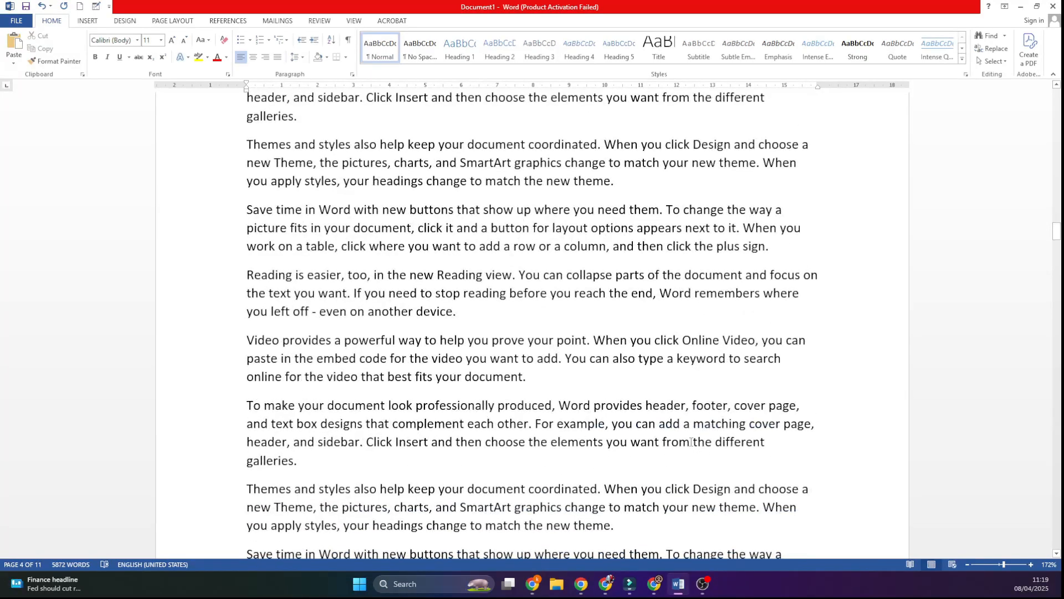
pyautogui.scroll(15, 690, 441)
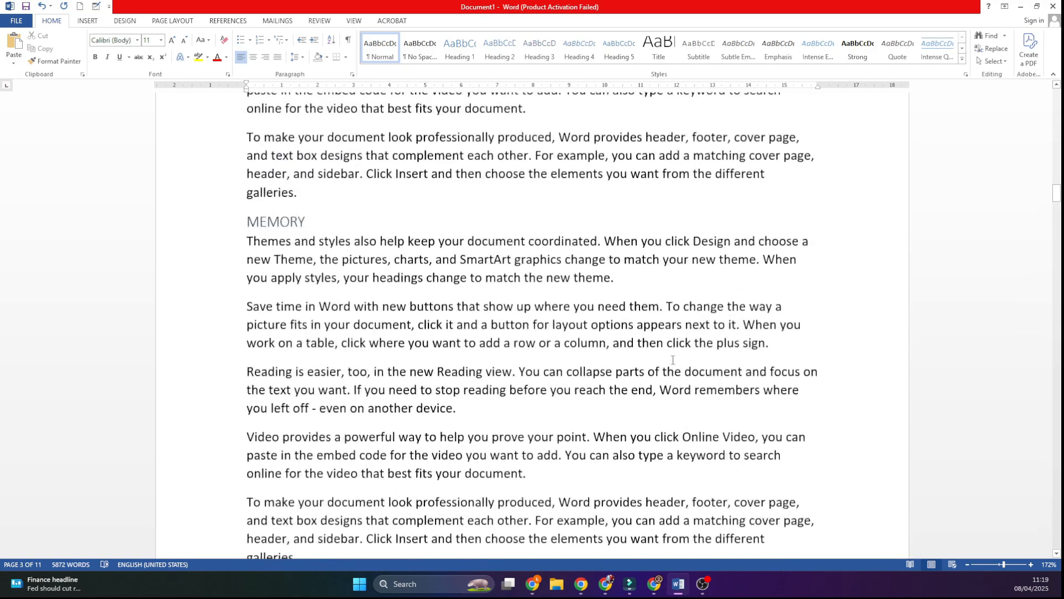
pyautogui.scroll(4, 673, 359)
pyautogui.scroll(1, 542, 269)
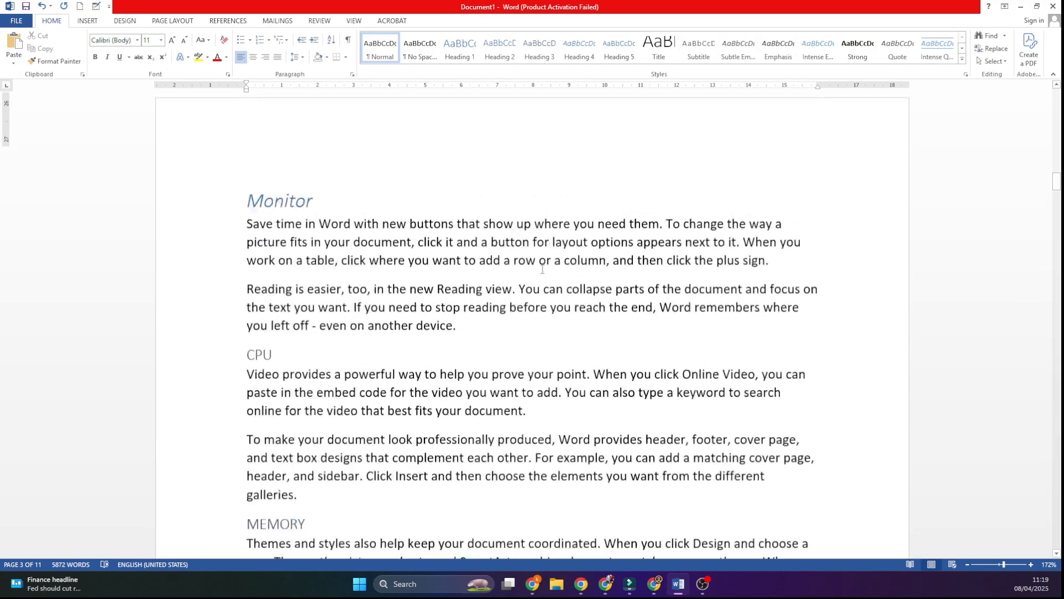
pyautogui.scroll(15, 542, 269)
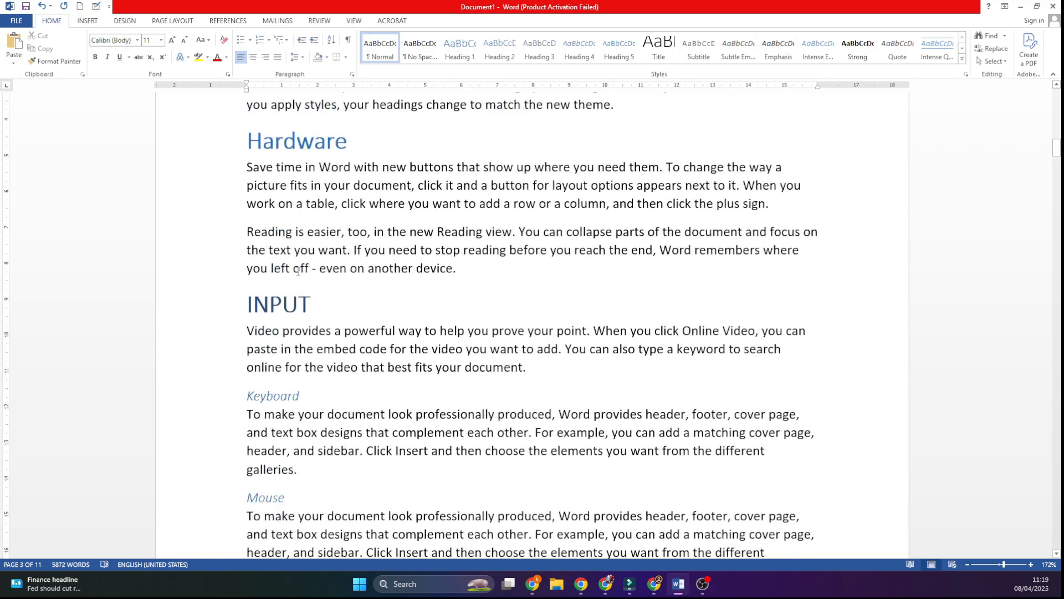
# Step: Create a new blank document and fill it with sample text using =rand(100,6)
pyautogui.hotkey('ctrl', 'n')
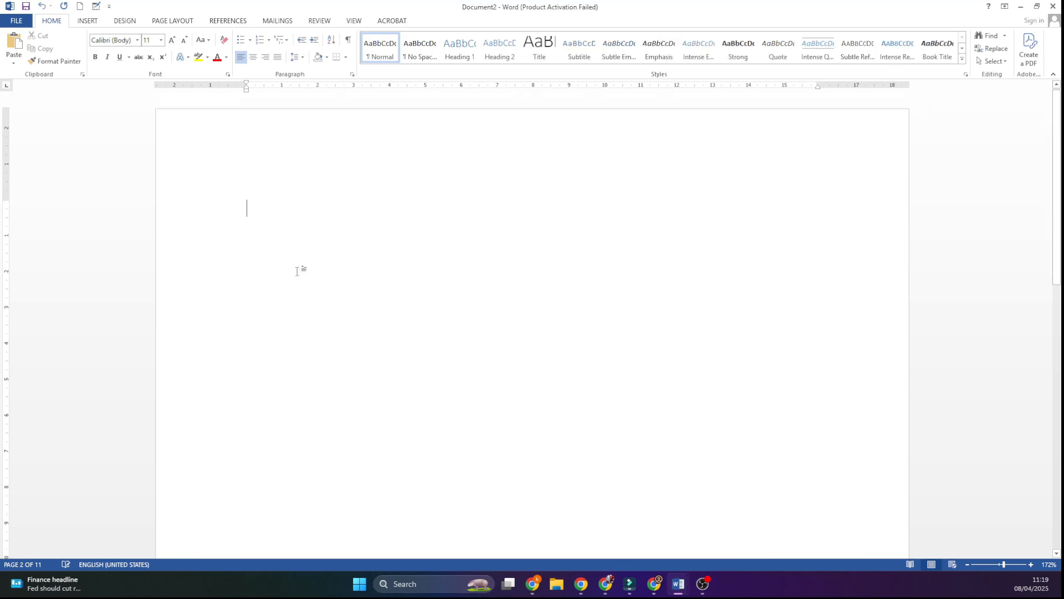
pyautogui.write('=rand')
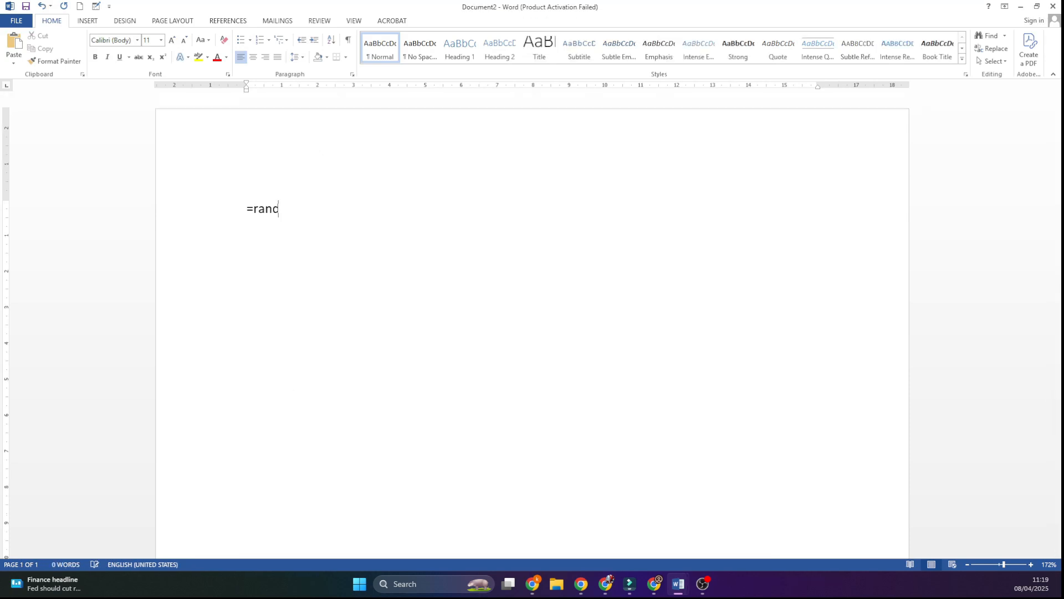
pyautogui.write('(100,6')
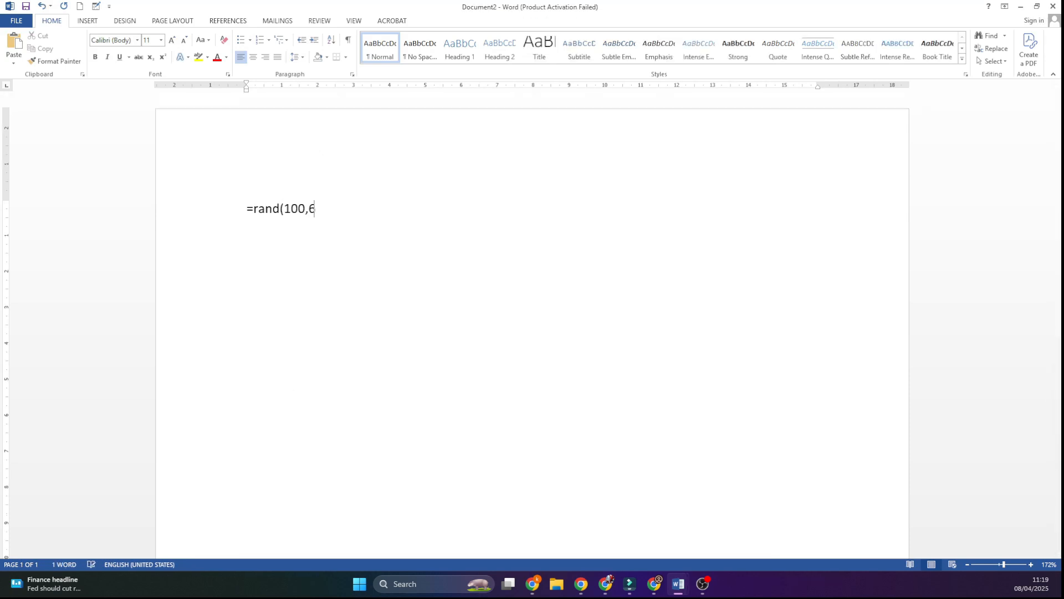
pyautogui.write(')')
pyautogui.press('Return')
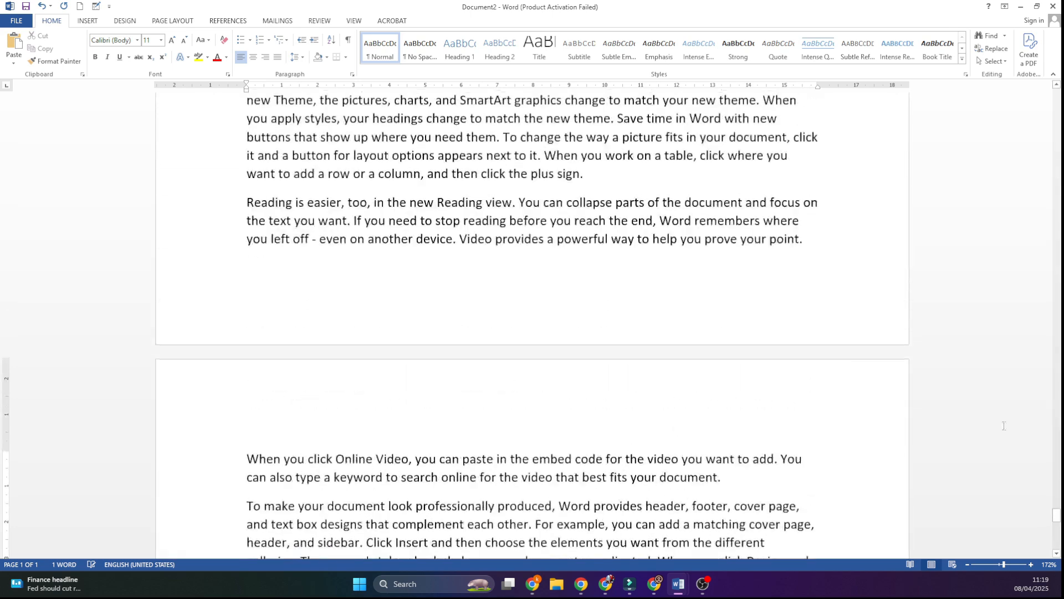
# Step: Insert the title line "Computer Notes" above the first paragraph of the document
pyautogui.moveTo(1056, 509); pyautogui.dragTo(1025, 174)
pyautogui.moveTo(1028, 173); pyautogui.dragTo(1053, 92)
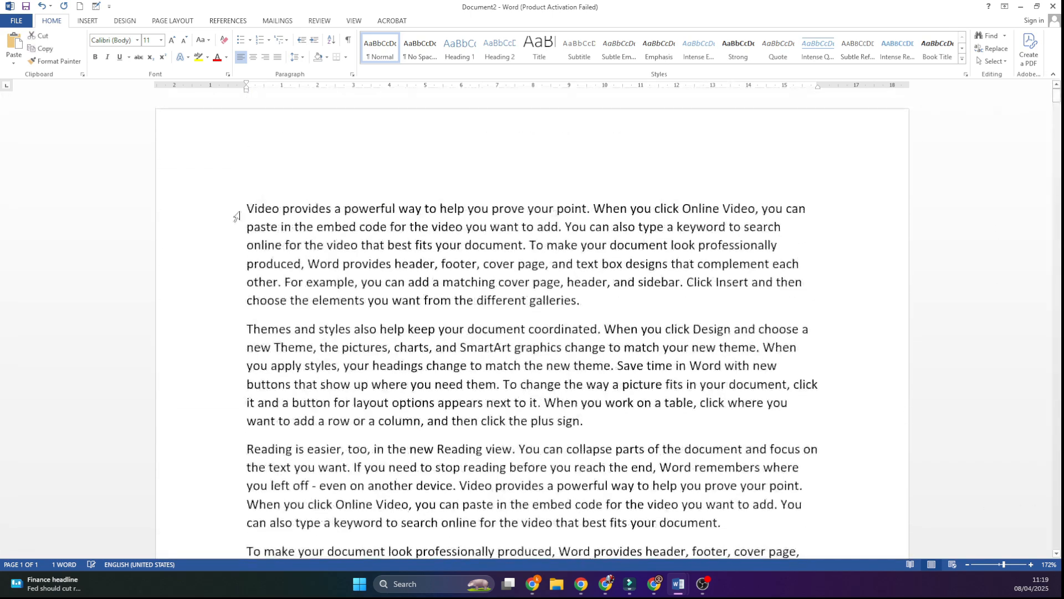
pyautogui.click(240, 211)
pyautogui.click(243, 216)
pyautogui.press('Return')
pyautogui.press('Up')
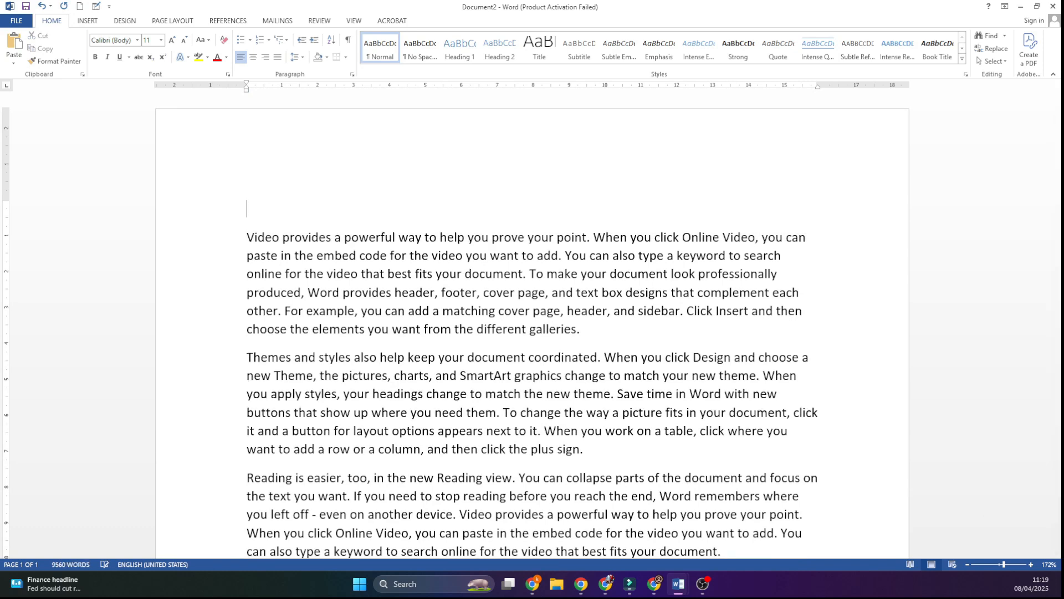
pyautogui.write('W')
pyautogui.press('BackSpace')
pyautogui.write('Computer Notes')
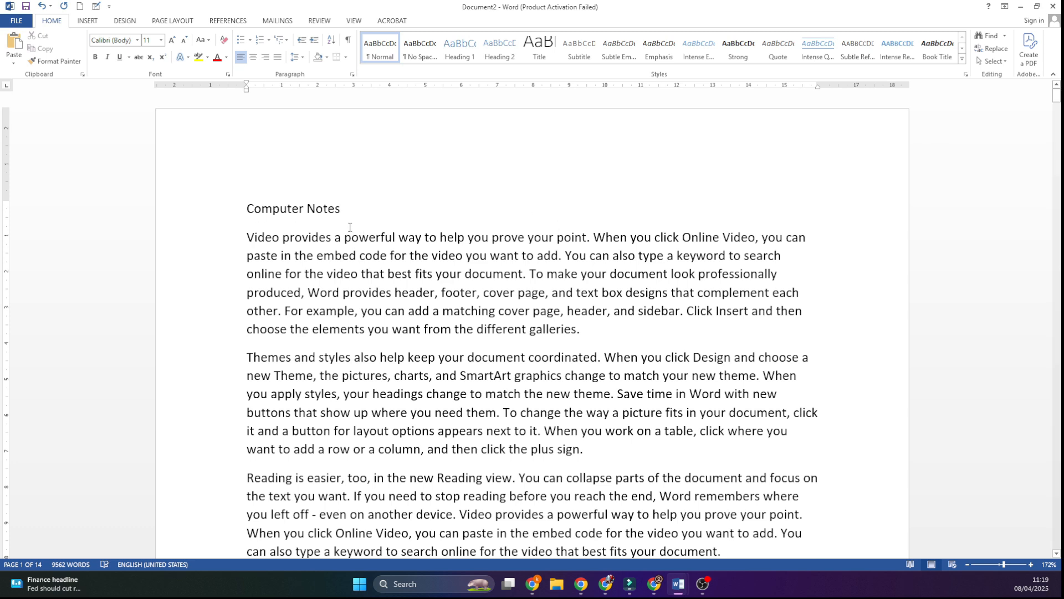
# Step: Format the "Computer Notes" title as 28 pt, bold and centered
pyautogui.hotkey('shift', 'Left')
pyautogui.hotkey('shift', 'Left')
pyautogui.hotkey('shift', 'Left')
pyautogui.hotkey('shift', 'Left')
pyautogui.hotkey('shift', 'Left')
pyautogui.hotkey('shift', 'Left')
pyautogui.hotkey('shift', 'Left')
pyautogui.hotkey('shift', 'Left')
pyautogui.hotkey('shift', 'Left')
pyautogui.hotkey('shift', 'Left')
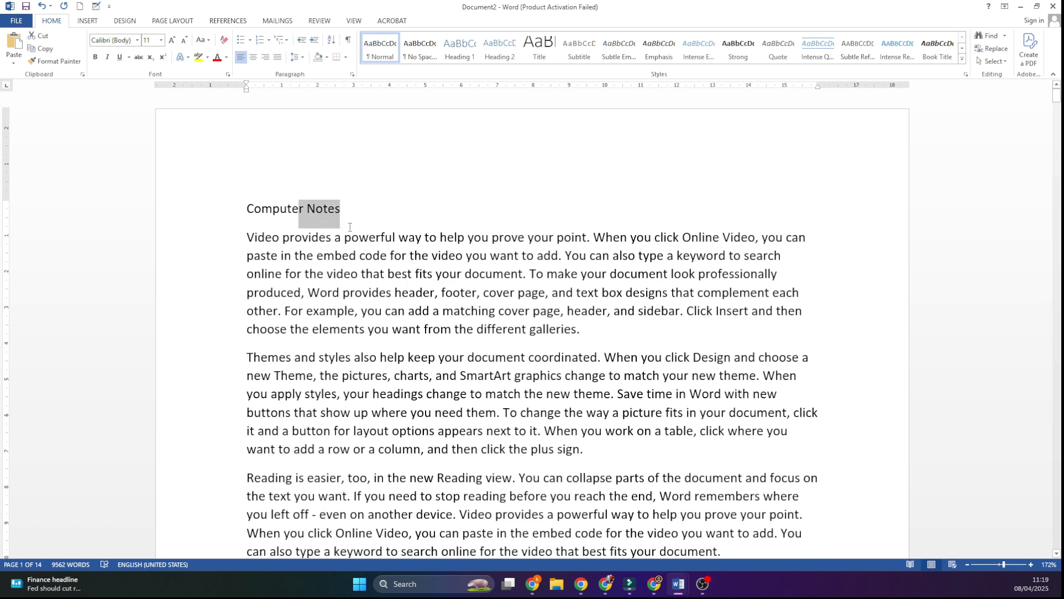
pyautogui.hotkey('shift', 'Left')
pyautogui.hotkey('shift', 'Left')
pyautogui.hotkey('shift', 'Left')
pyautogui.hotkey('shift', 'Left')
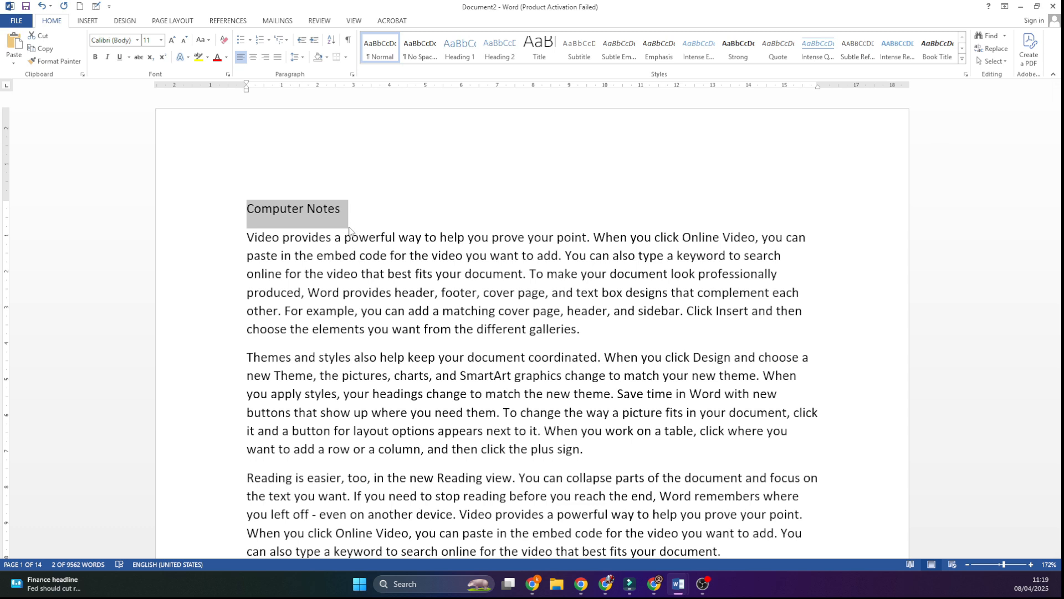
pyautogui.hotkey('ctrl', 'shift', '.')
pyautogui.hotkey('ctrl', 'shift', '.')
pyautogui.hotkey('ctrl', 'shift', '.')
pyautogui.hotkey('ctrl', 'shift', '.')
pyautogui.hotkey('ctrl', 'shift', '.')
pyautogui.hotkey('ctrl', 'shift', '.')
pyautogui.hotkey('ctrl', 'shift', '.')
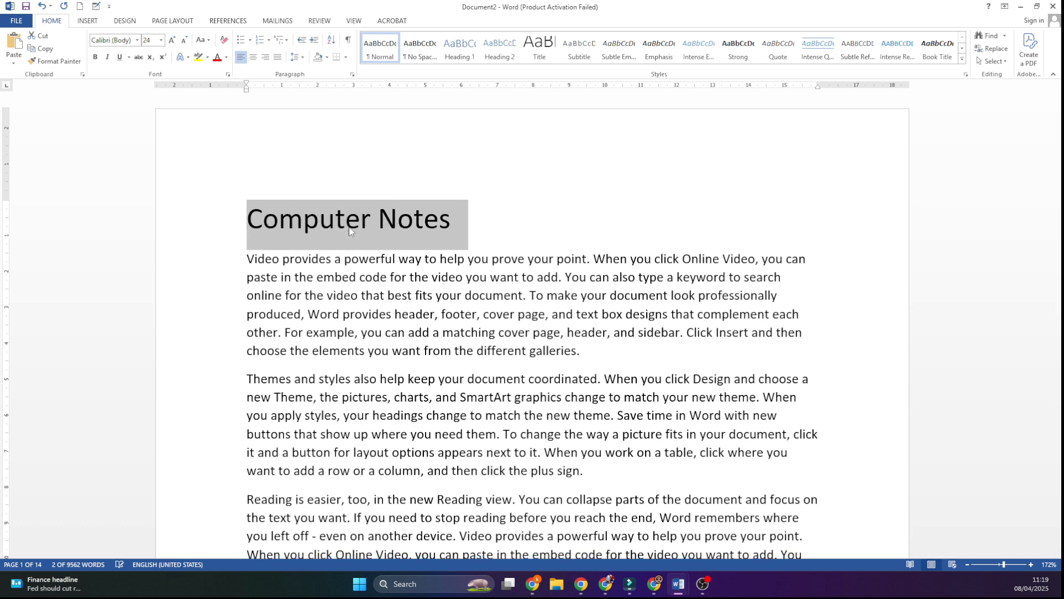
pyautogui.hotkey('ctrl', 'shift', ',')
pyautogui.hotkey('ctrl', 'shift', '.')
pyautogui.hotkey('ctrl', 'shift', '.')
pyautogui.hotkey('ctrl', 'shift', '.')
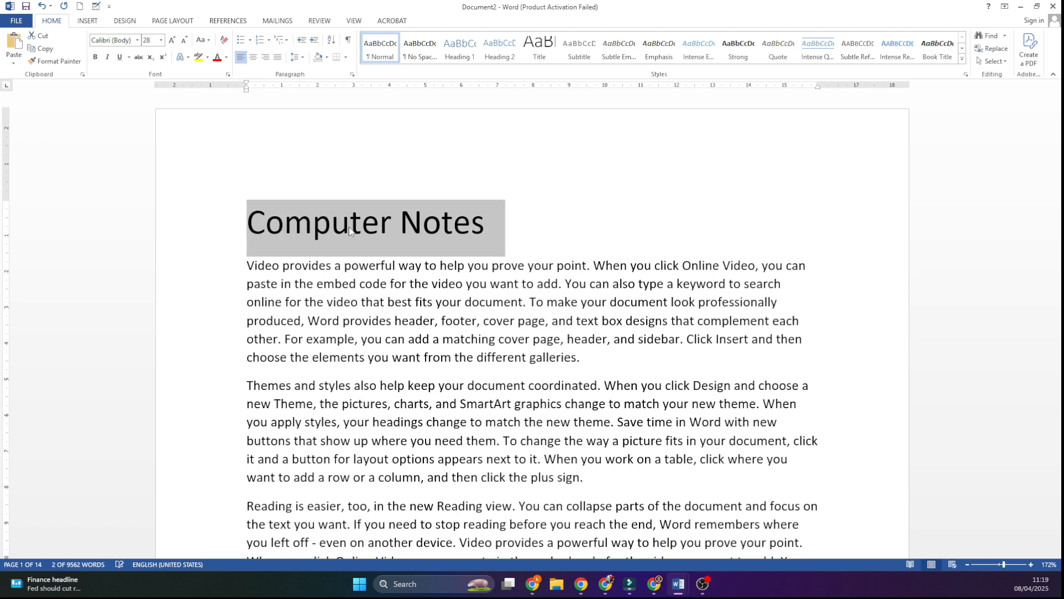
pyautogui.hotkey('ctrl', 'b')
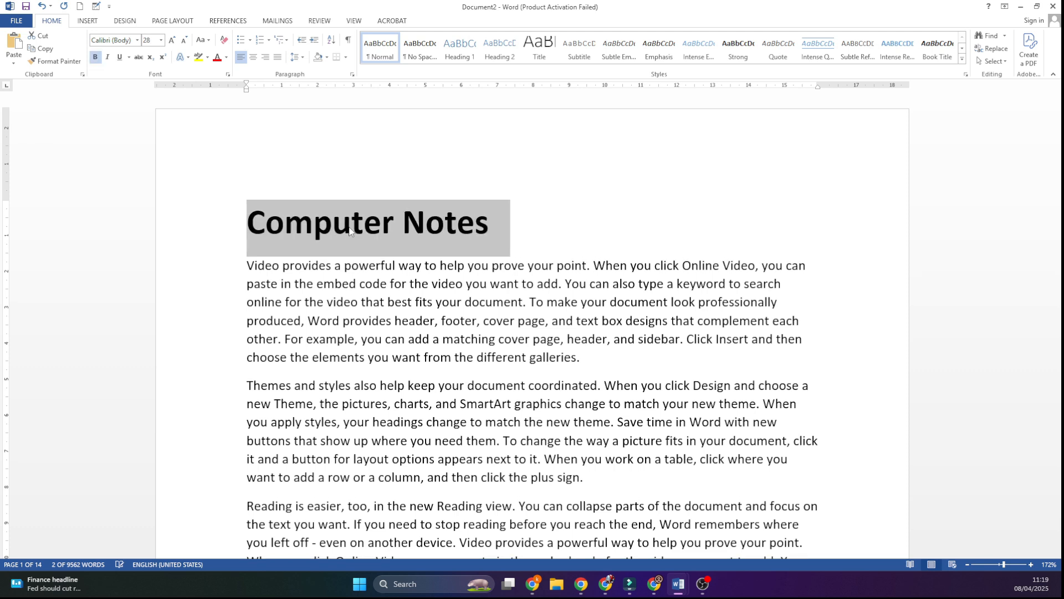
pyautogui.hotkey('ctrl', 'e')
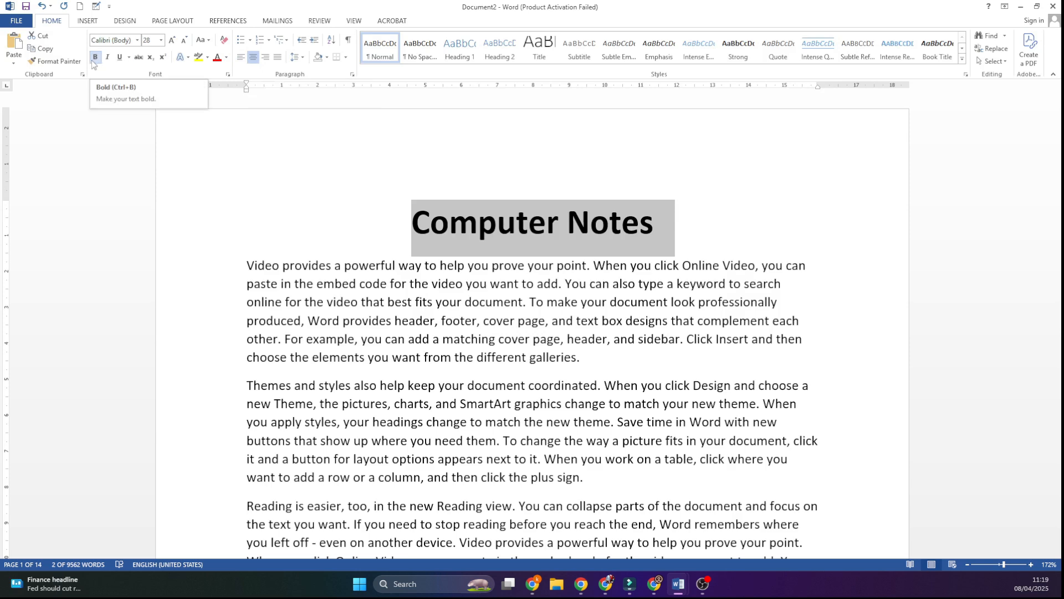
pyautogui.click(523, 211)
# Step: Insert the line "What is COmputer" after the "Themes and styles" paragraph on page 1
pyautogui.scroll(-3, 523, 211)
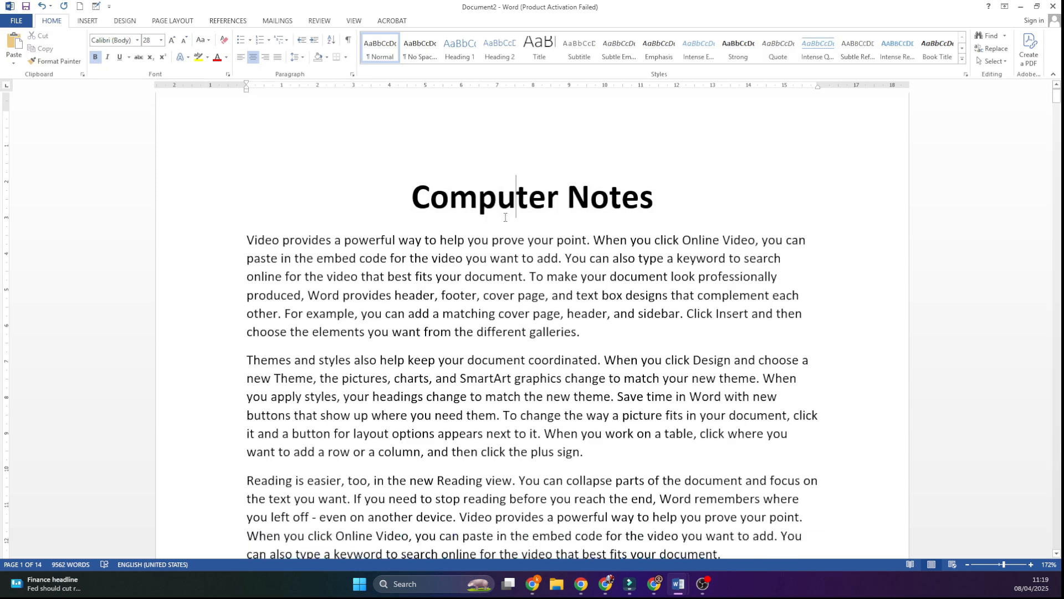
pyautogui.click(621, 306)
pyautogui.press('Return')
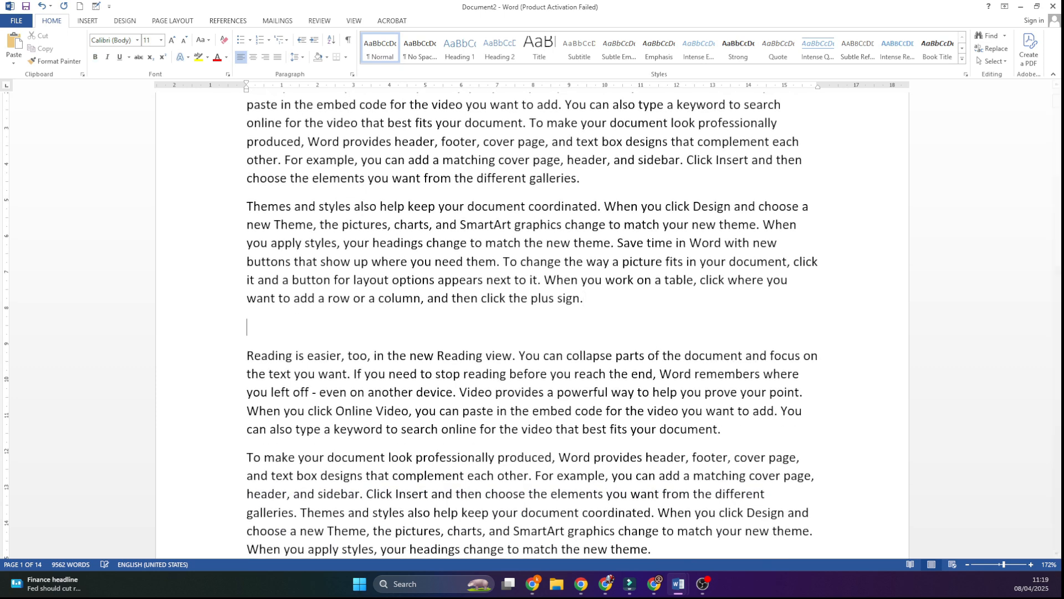
pyautogui.write('What is COmputer')
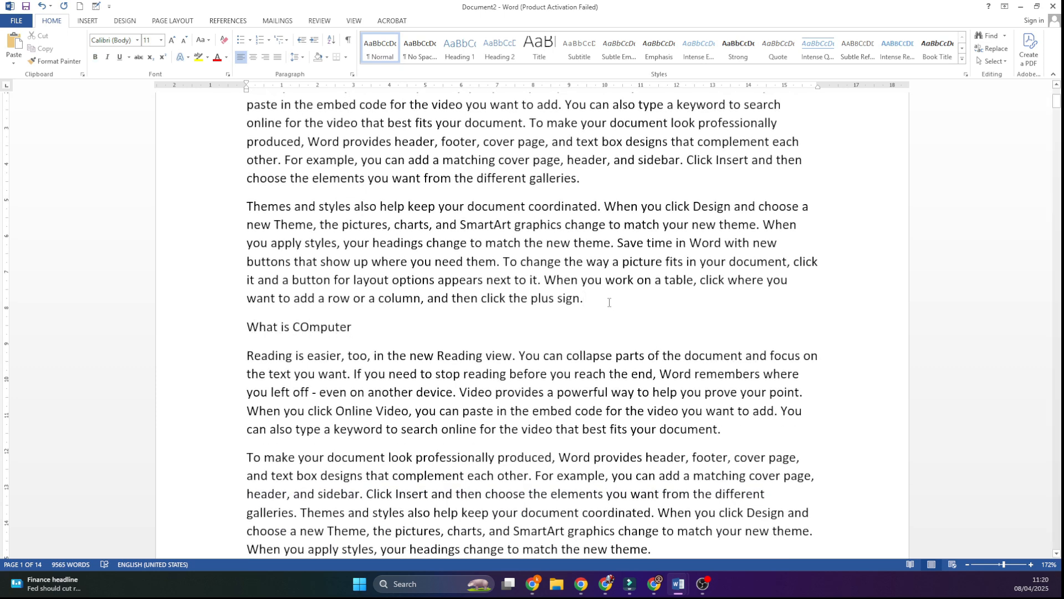
# Step: Make the "What is COmputer" line bold and set its font size to 20 pt
pyautogui.click(246, 323)
pyautogui.click(95, 56)
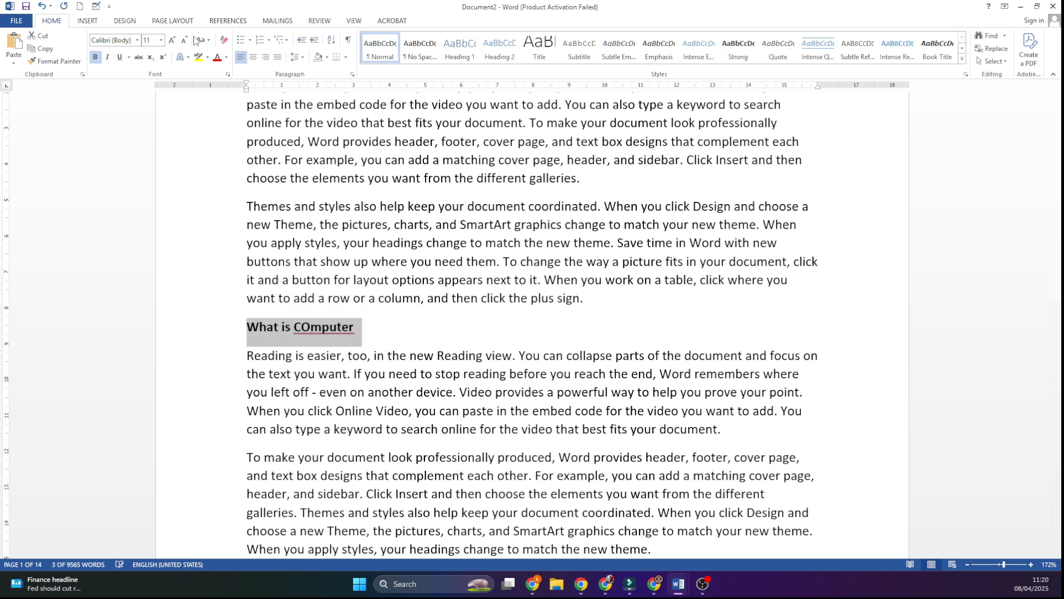
pyautogui.click(171, 40)
pyautogui.click(172, 40)
pyautogui.click(172, 40)
pyautogui.click(172, 40)
pyautogui.click(172, 40)
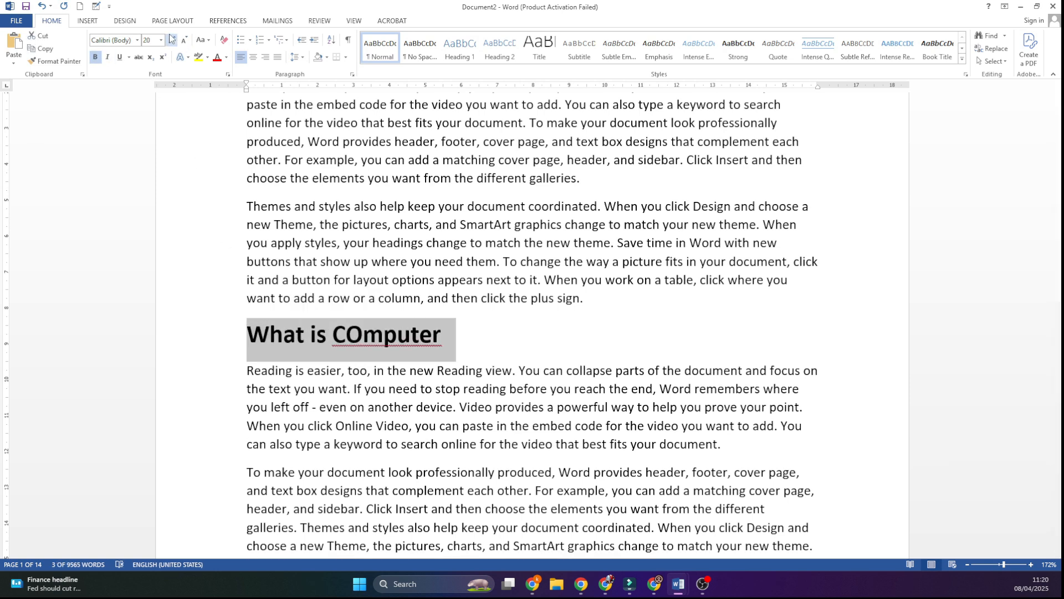
# Step: Correct the capital O in the heading and accept the suggested correction "Computer?"
pyautogui.click(361, 334)
pyautogui.press('BackSpace')
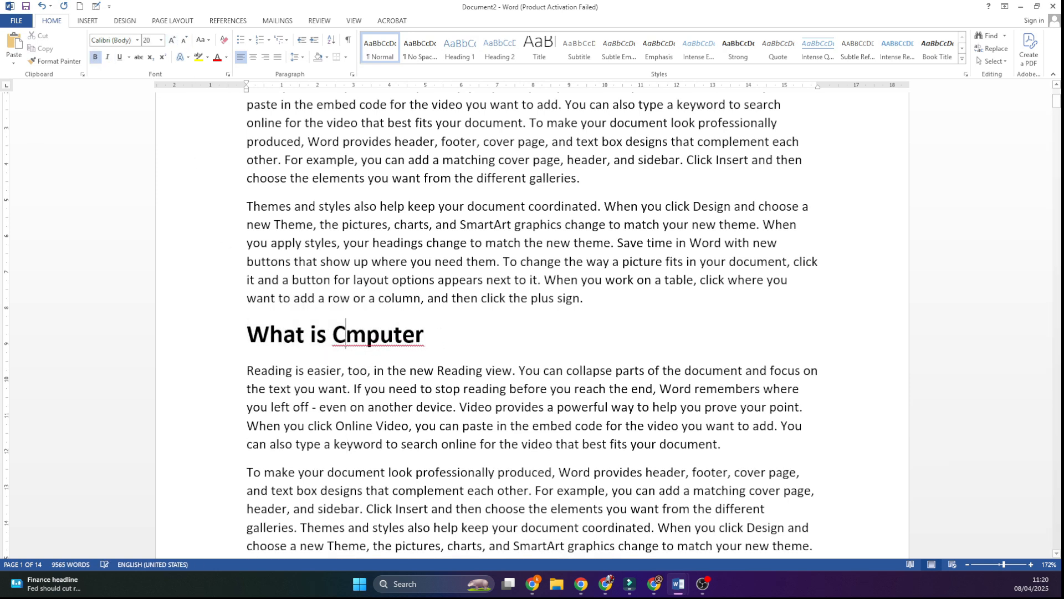
pyautogui.write('o')
pyautogui.rightClick(438, 350)
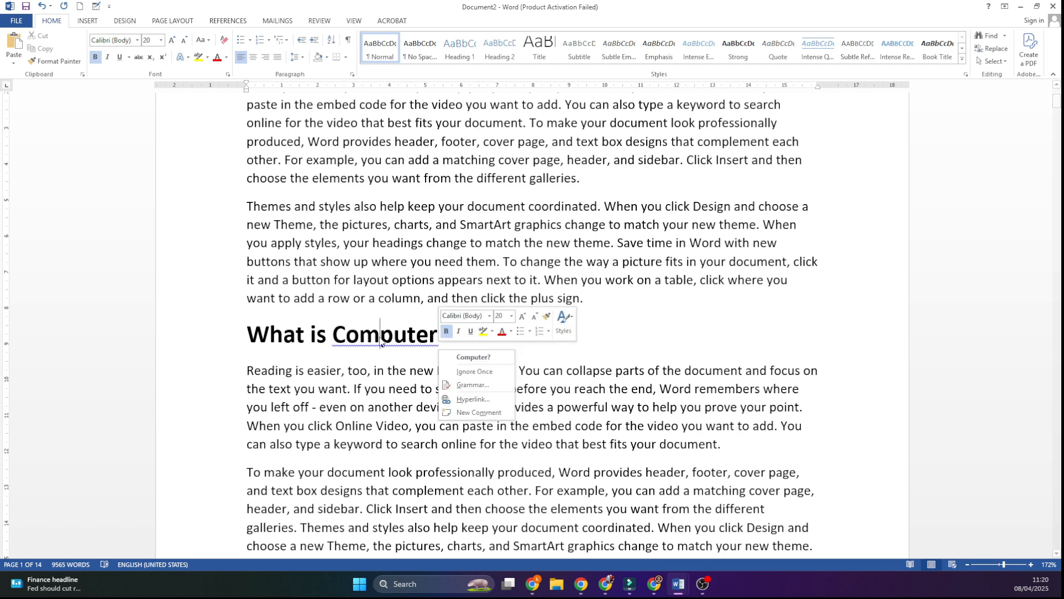
pyautogui.click(490, 361)
# Step: Copy the "What is Computer?" heading and paste it on three new lines between paragraphs on pages 1 and 2
pyautogui.moveTo(205, 333); pyautogui.dragTo(206, 322)
pyautogui.hotkey('ctrl', 'c')
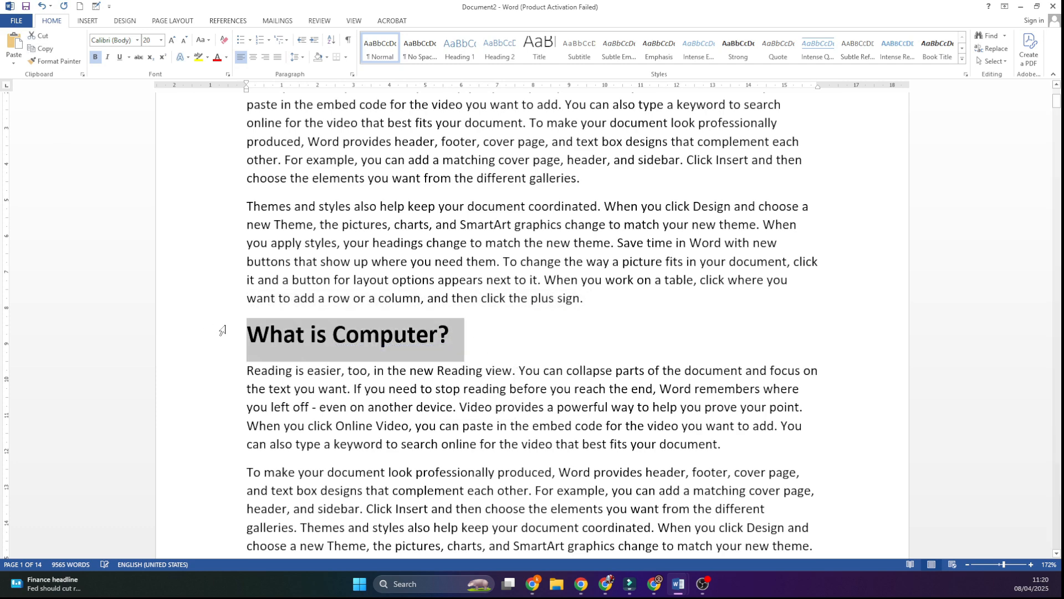
pyautogui.scroll(-10, 233, 322)
pyautogui.click(411, 159)
pyautogui.press('Return')
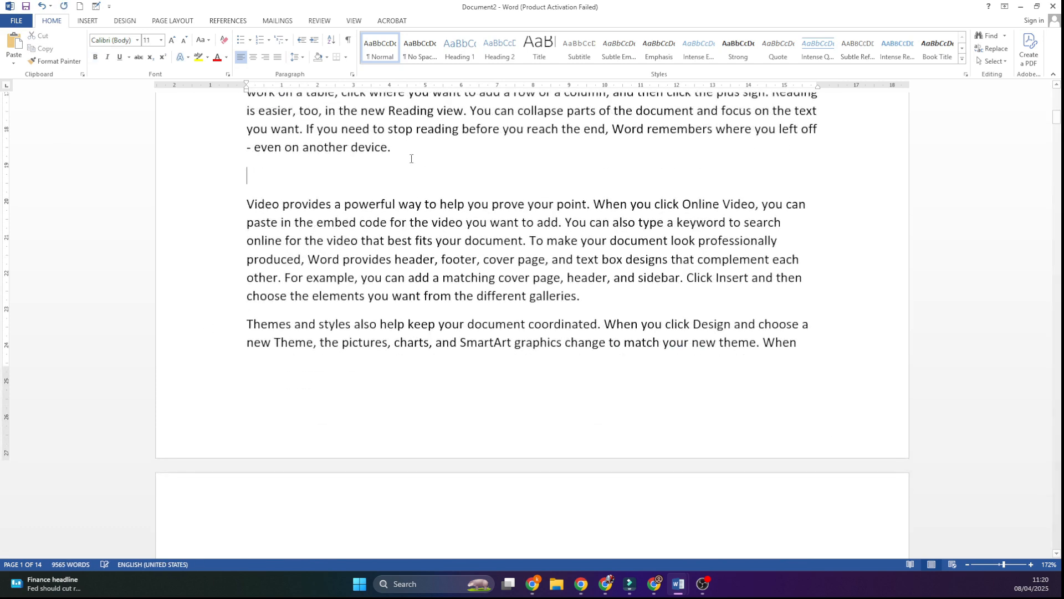
pyautogui.hotkey('ctrl', 'v')
pyautogui.scroll(-5, 698, 191)
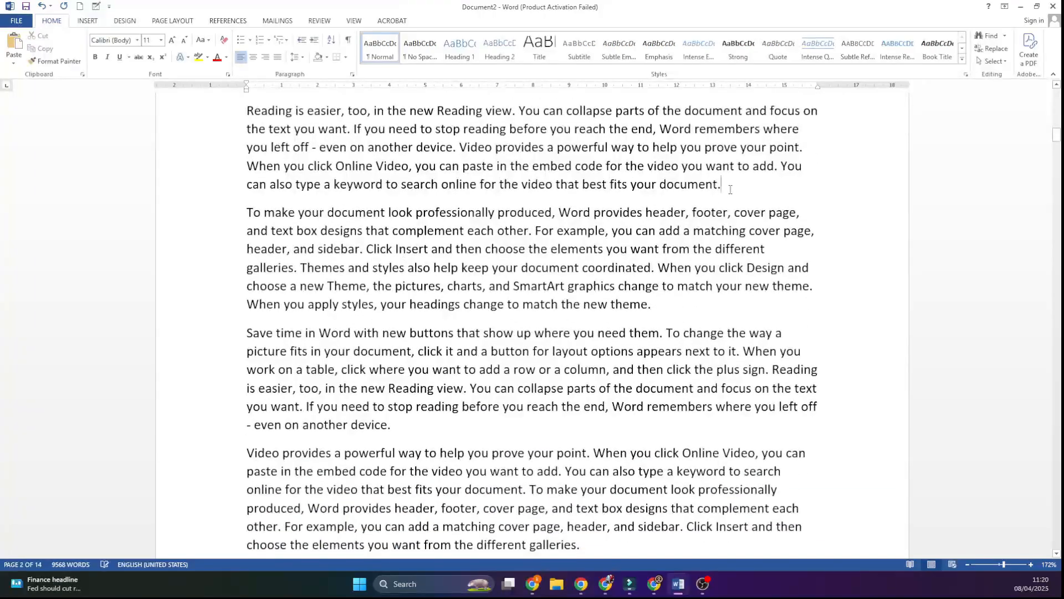
pyautogui.press('Return')
pyautogui.hotkey('ctrl', 'v')
pyautogui.scroll(-7, 589, 275)
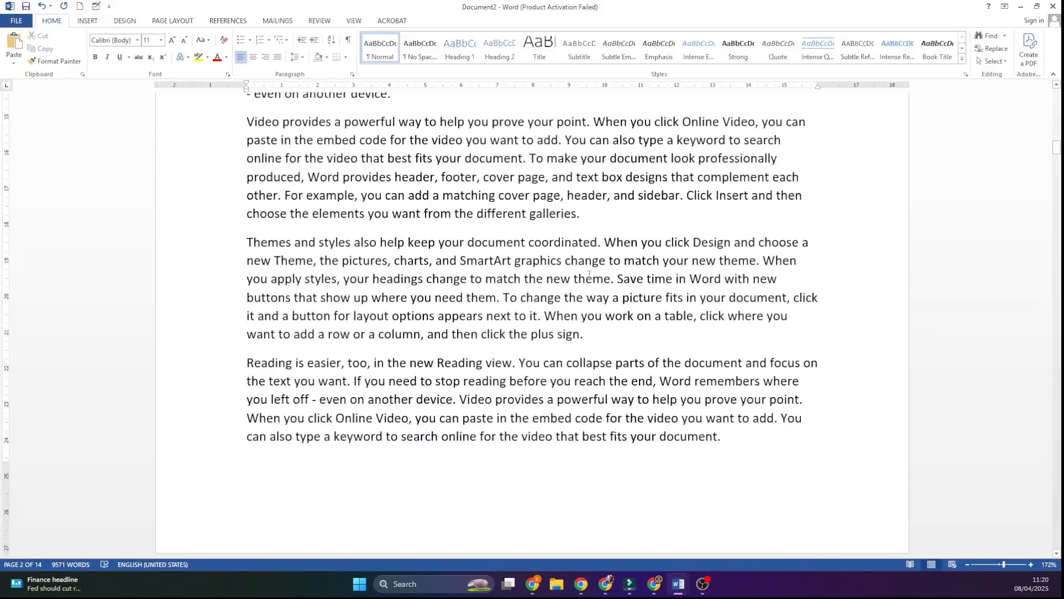
pyautogui.press('Return')
pyautogui.hotkey('ctrl', 'v')
pyautogui.scroll(-10, 404, 343)
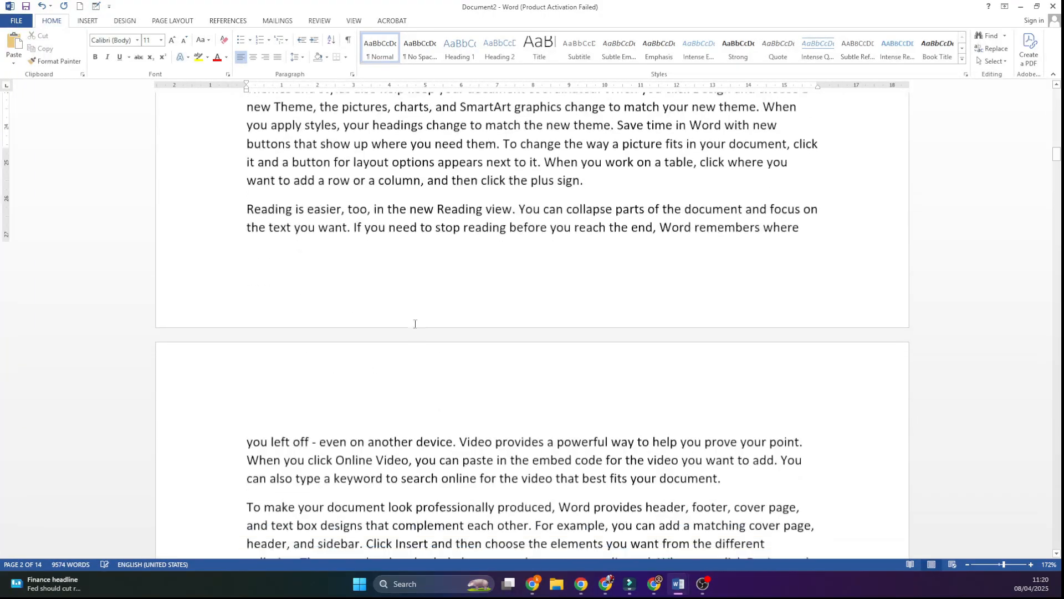
# Step: Paste the "What is Computer?" heading on a new line after the "Save time in Word" paragraph on page 3
pyautogui.click(404, 374)
pyautogui.press('Return')
pyautogui.hotkey('ctrl', 'v')
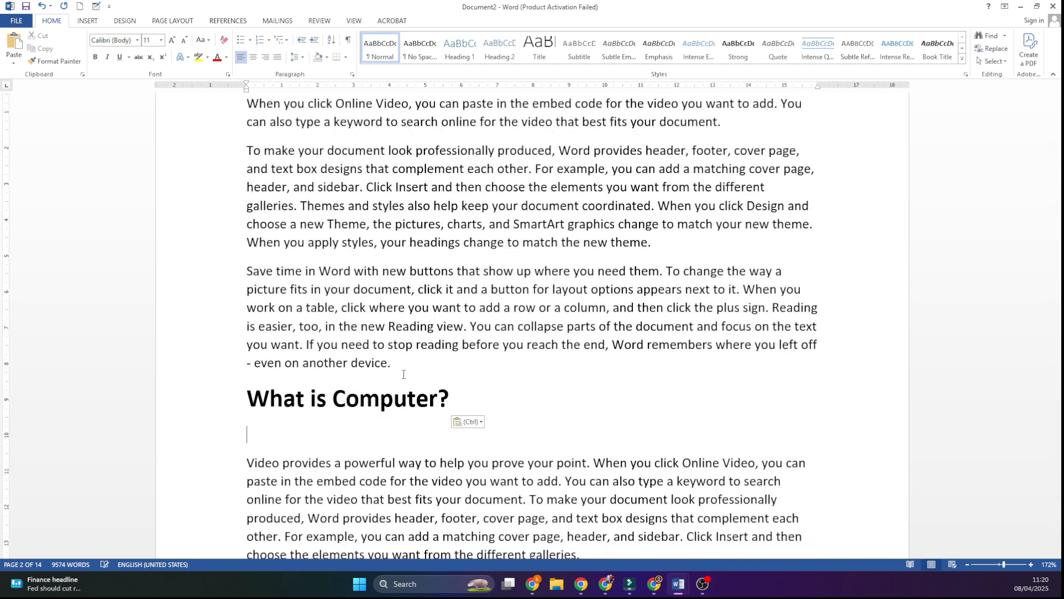
# Step: Preview the document for printing, check the headings on pages 1 to 3, and return to editing
pyautogui.hotkey('ctrl', 'p')
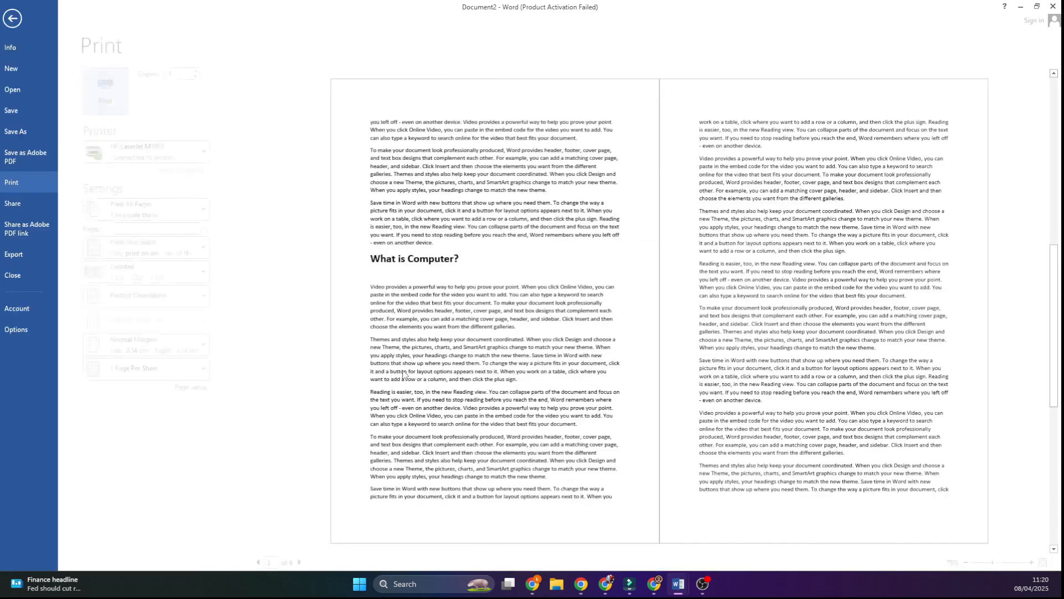
pyautogui.click(269, 562)
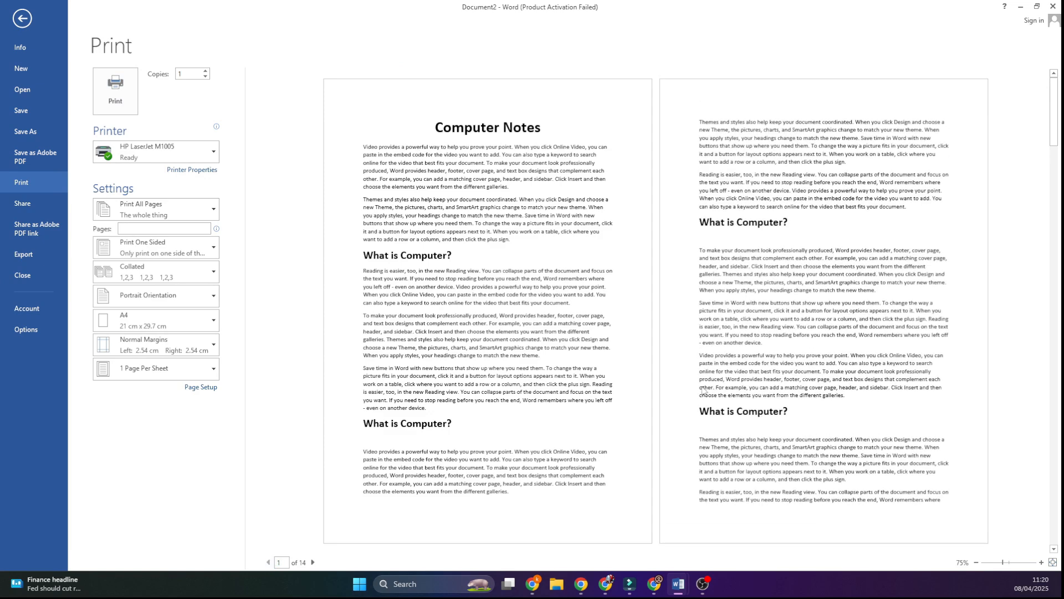
pyautogui.click(312, 562)
pyautogui.click(312, 562)
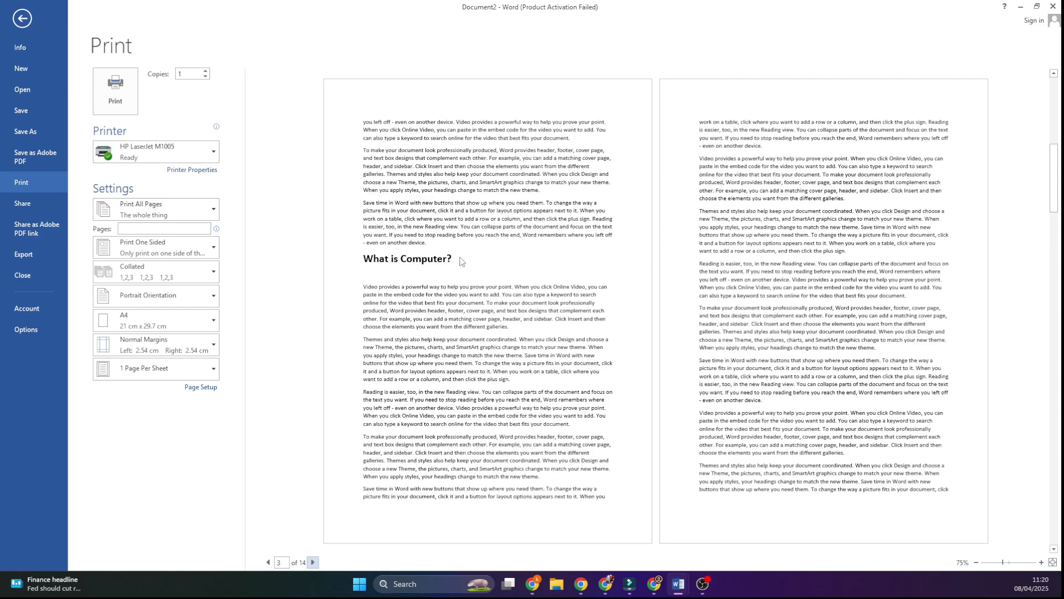
pyautogui.press('Escape')
pyautogui.scroll(15, 301, 228)
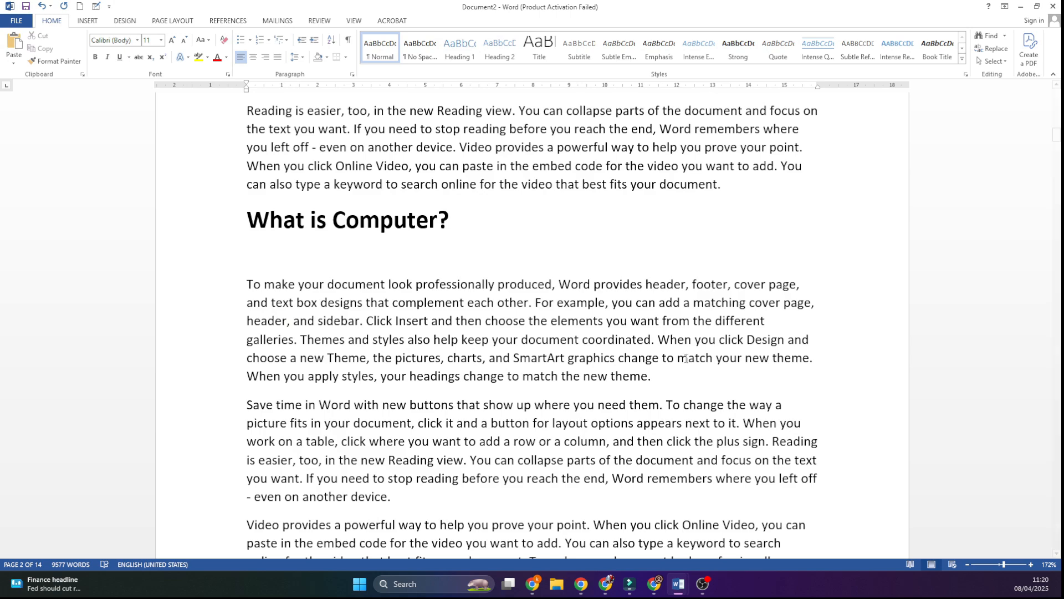
# Step: Switch between Document1 and Document2 to compare the styled headings with the manually formatted ones, and look through Document1's first pages
pyautogui.click(673, 586)
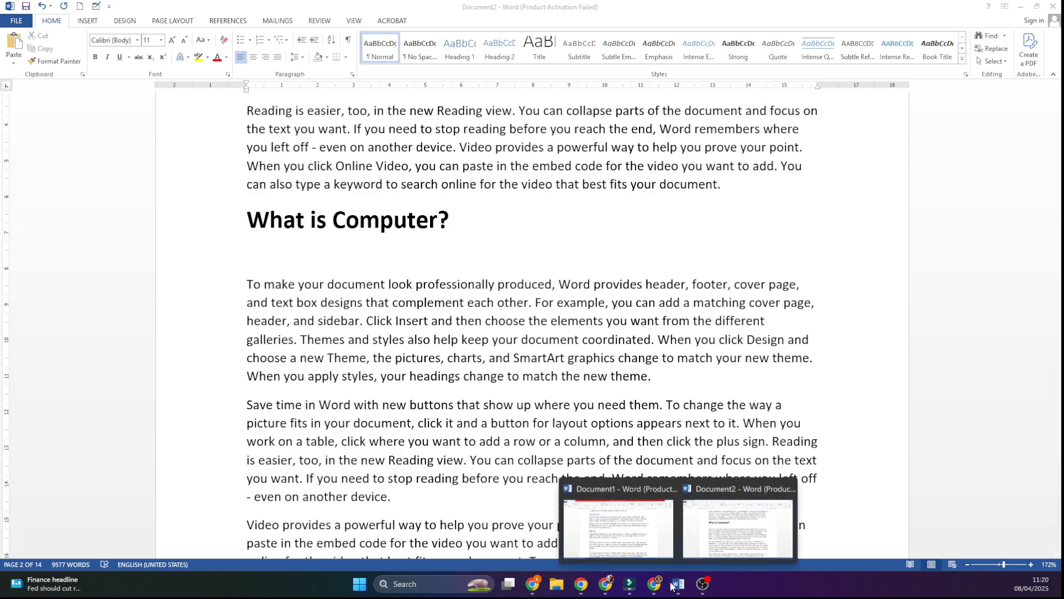
pyautogui.click(591, 515)
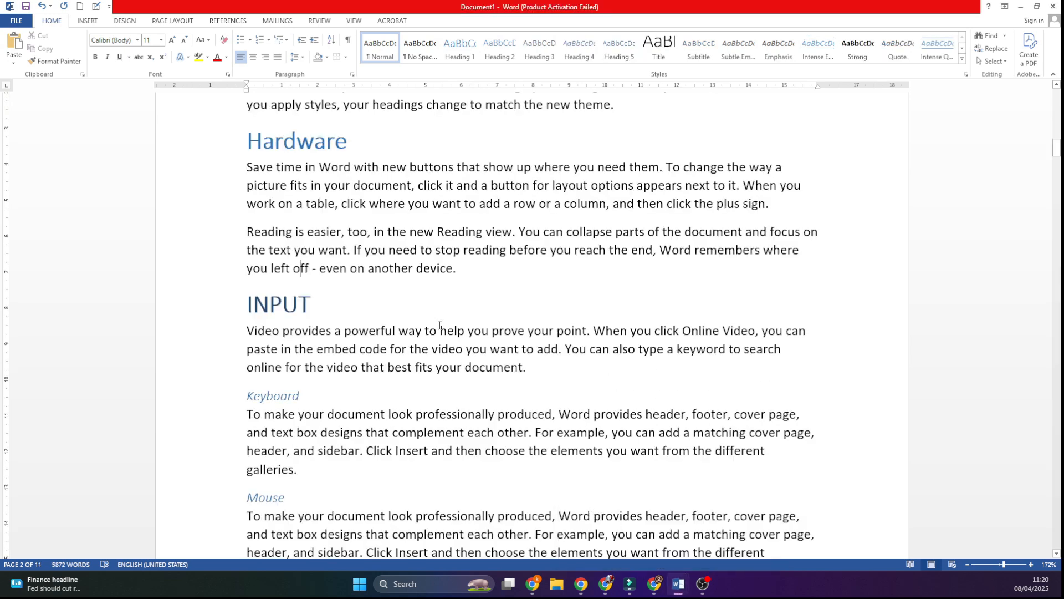
pyautogui.scroll(15, 439, 324)
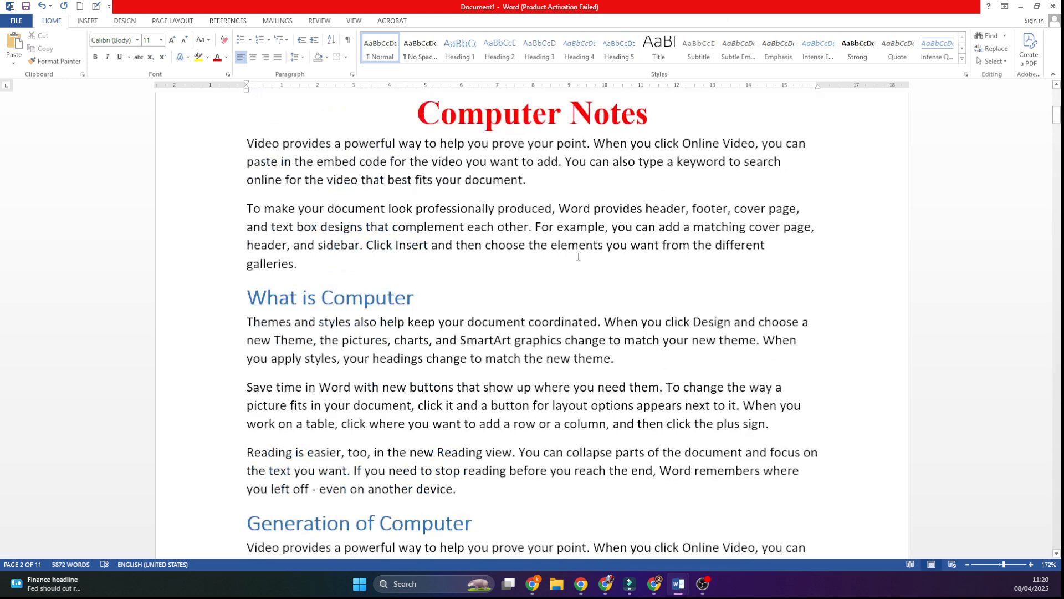
pyautogui.click(683, 595)
pyautogui.click(748, 551)
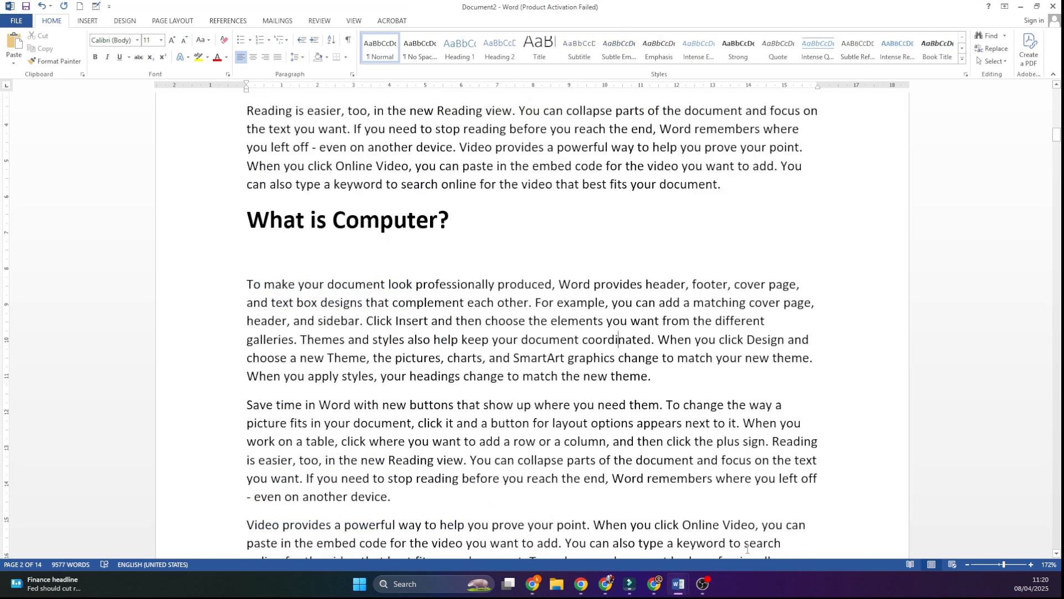
pyautogui.click(678, 584)
pyautogui.click(615, 526)
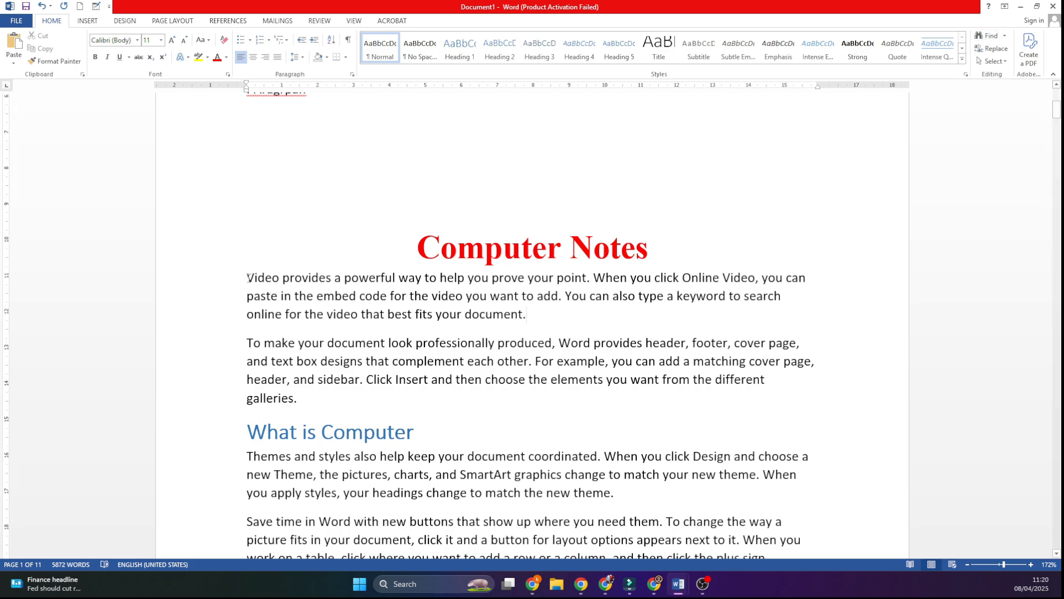
pyautogui.moveTo(248, 277); pyautogui.dragTo(280, 278)
pyautogui.scroll(-3, 377, 419)
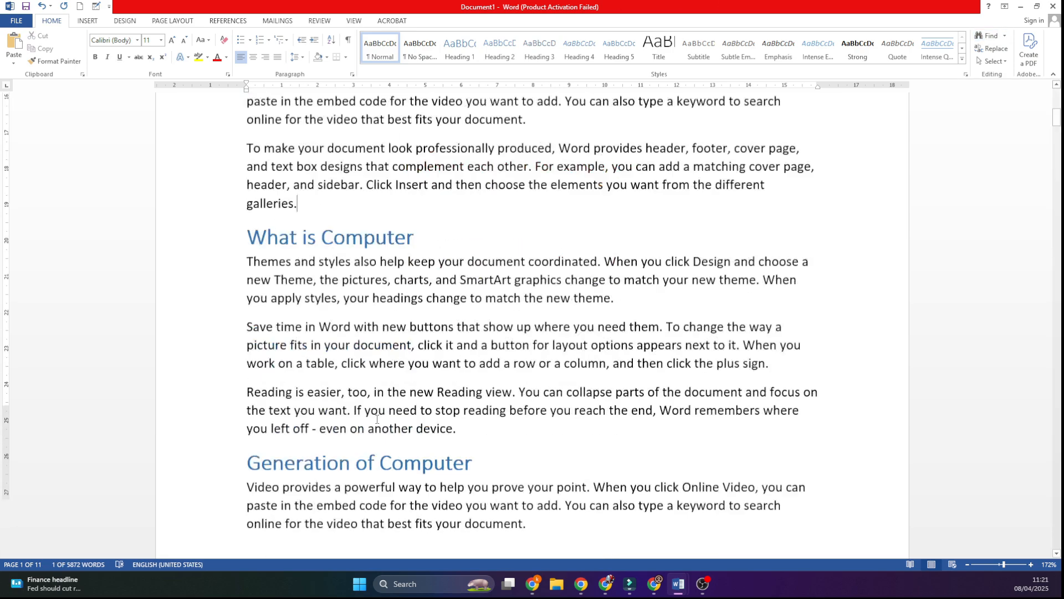
pyautogui.scroll(-3, 377, 419)
pyautogui.scroll(7, 500, 233)
pyautogui.moveTo(440, 323); pyautogui.dragTo(562, 294)
pyautogui.click(526, 359)
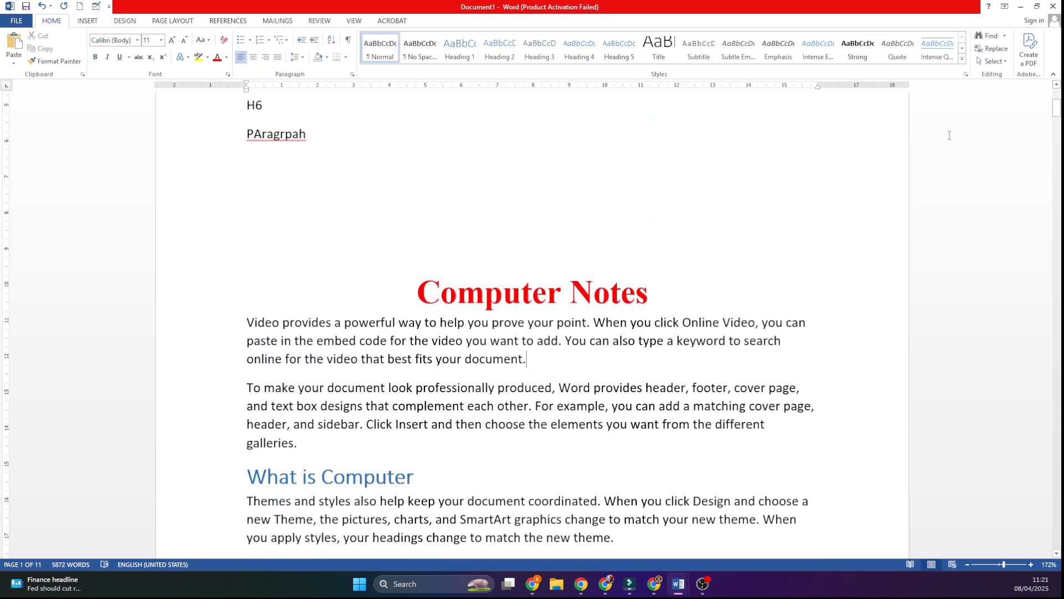
# Step: Search Document1 for "computer" and go through the matches in the "Computer Notes", "What is Computer" and "Generation of Computer" headings
pyautogui.click(987, 36)
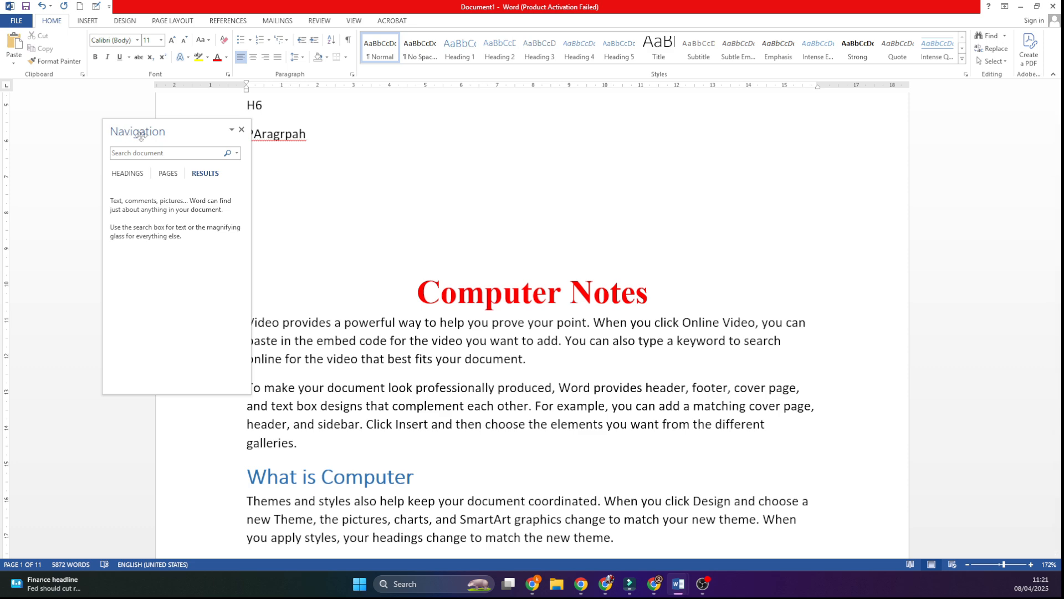
pyautogui.click(139, 154)
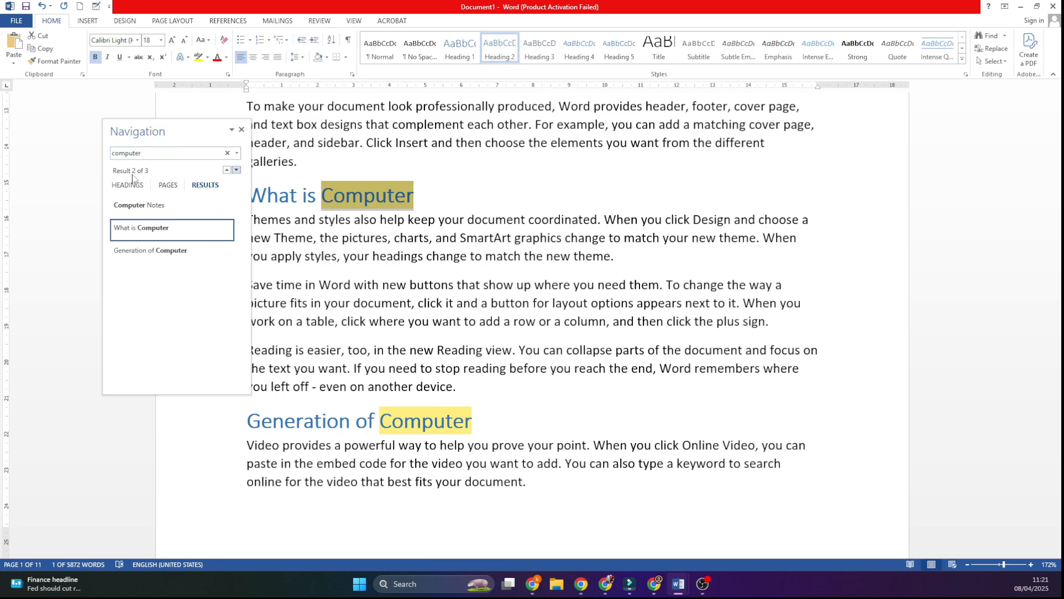
pyautogui.click(140, 205)
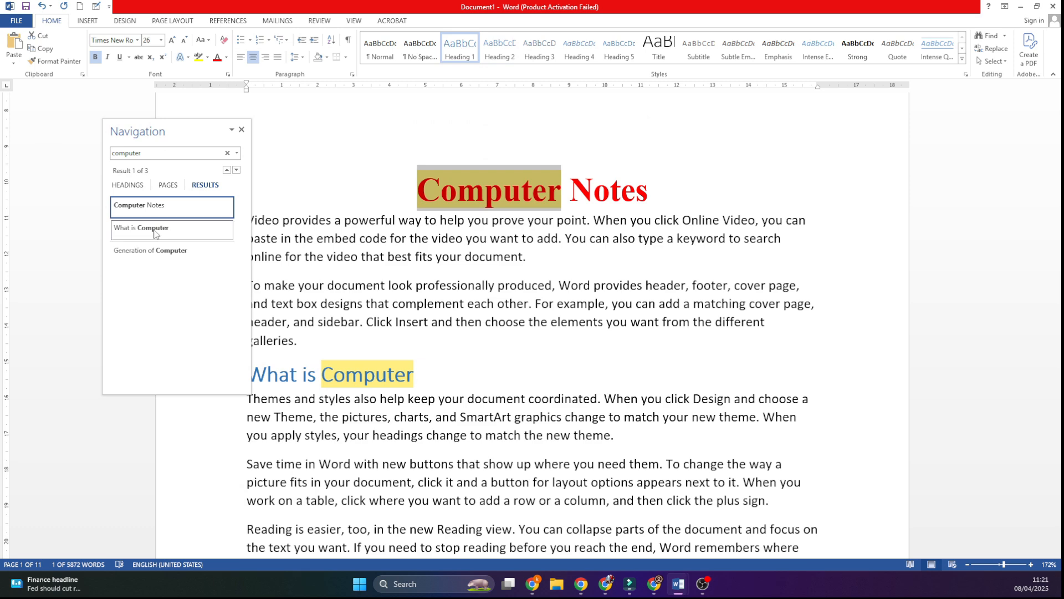
pyautogui.click(157, 228)
pyautogui.click(140, 258)
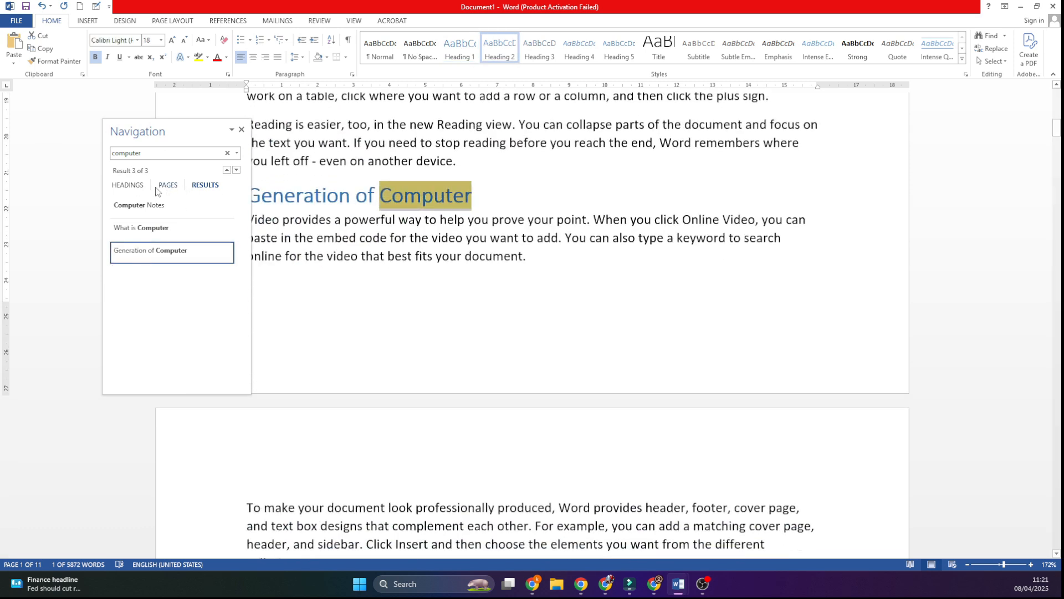
# Step: Show Document1's heading outline and jump to the INPUT, OUTPUT, MEMORY and CPU sections, moving the outline clear of the text
pyautogui.click(129, 190)
pyautogui.click(127, 188)
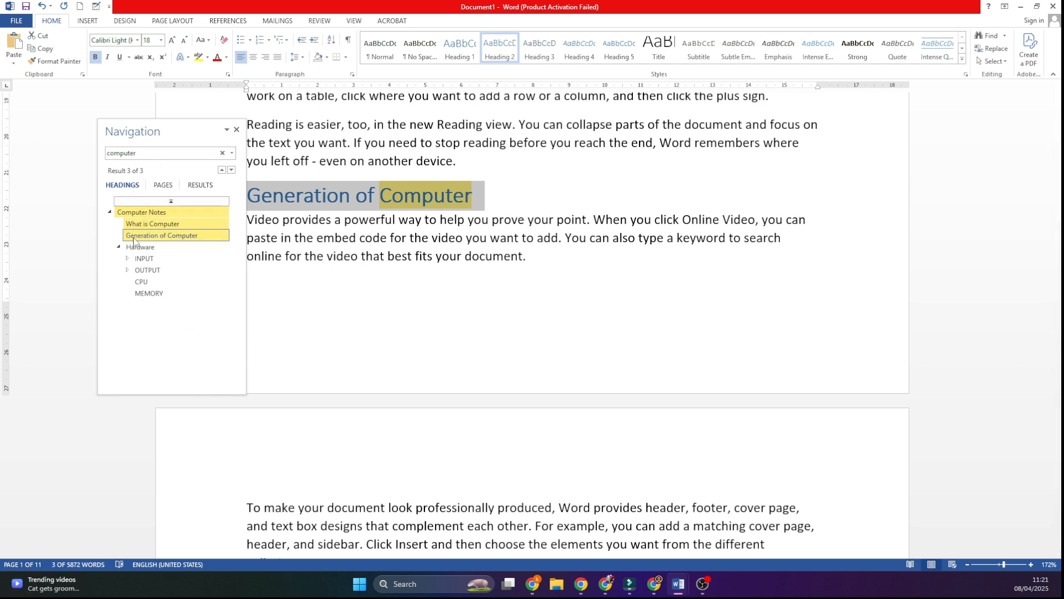
pyautogui.click(169, 258)
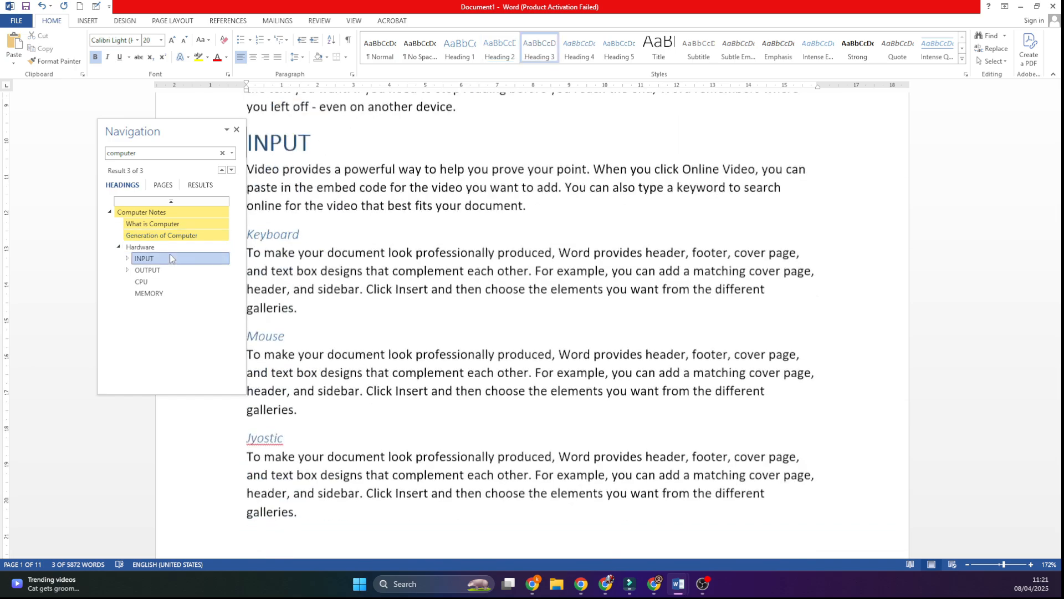
pyautogui.click(162, 270)
pyautogui.click(158, 292)
pyautogui.click(156, 282)
pyautogui.click(157, 270)
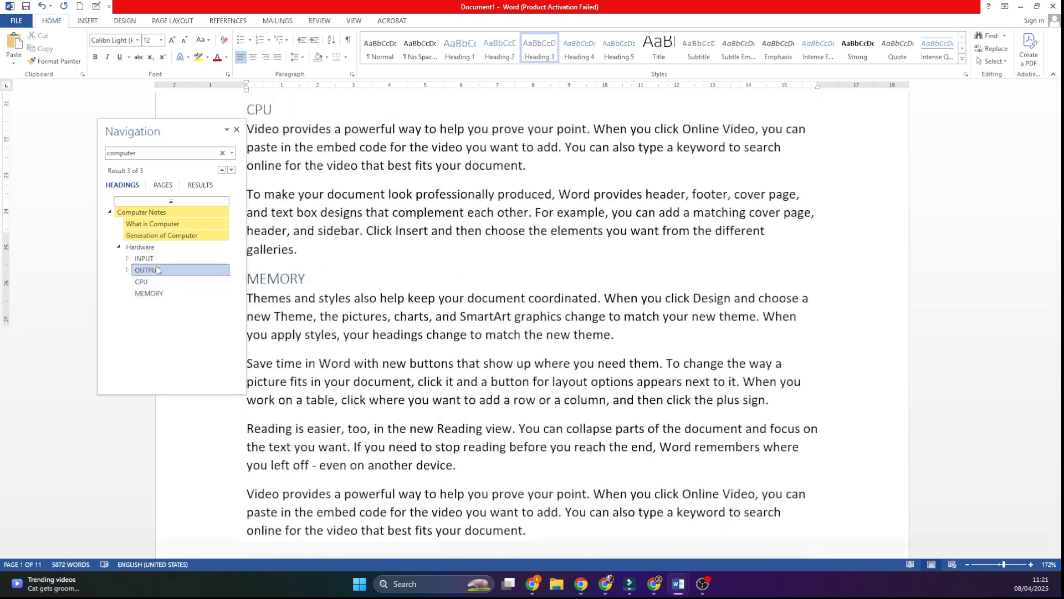
pyautogui.moveTo(143, 131); pyautogui.dragTo(93, 132)
pyautogui.click(102, 295)
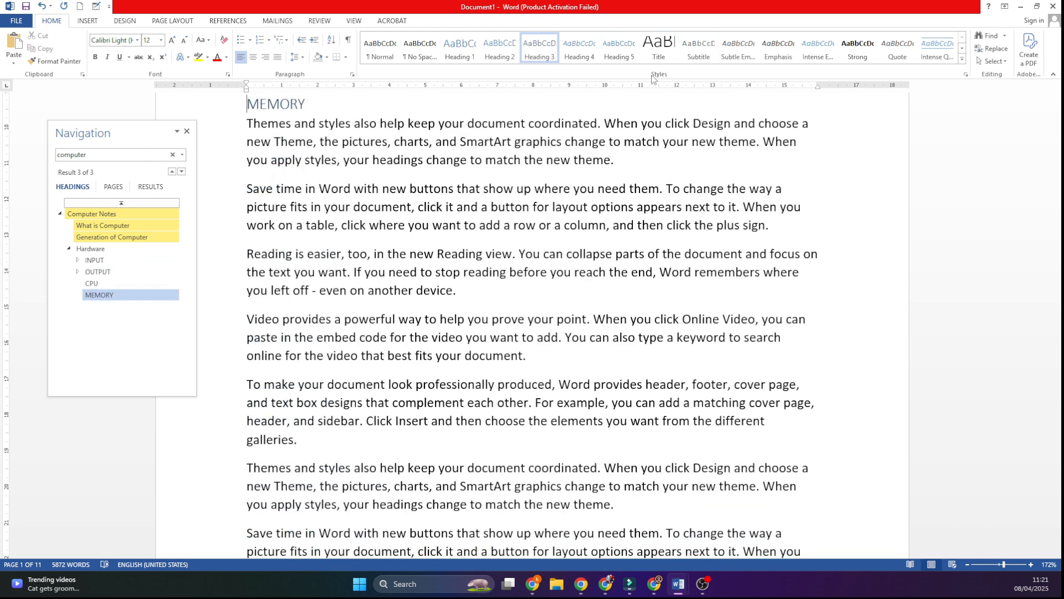
pyautogui.click(105, 283)
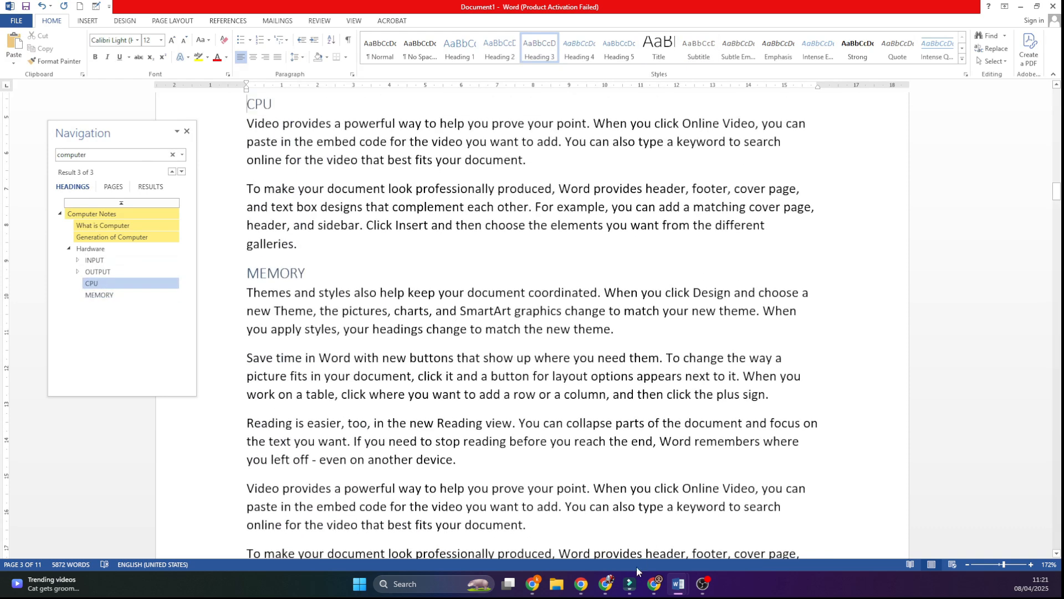
# Step: Switch to Document2, search it for "computer" and go through several "What is Computer?" matches
pyautogui.moveTo(677, 582)
pyautogui.click(740, 526)
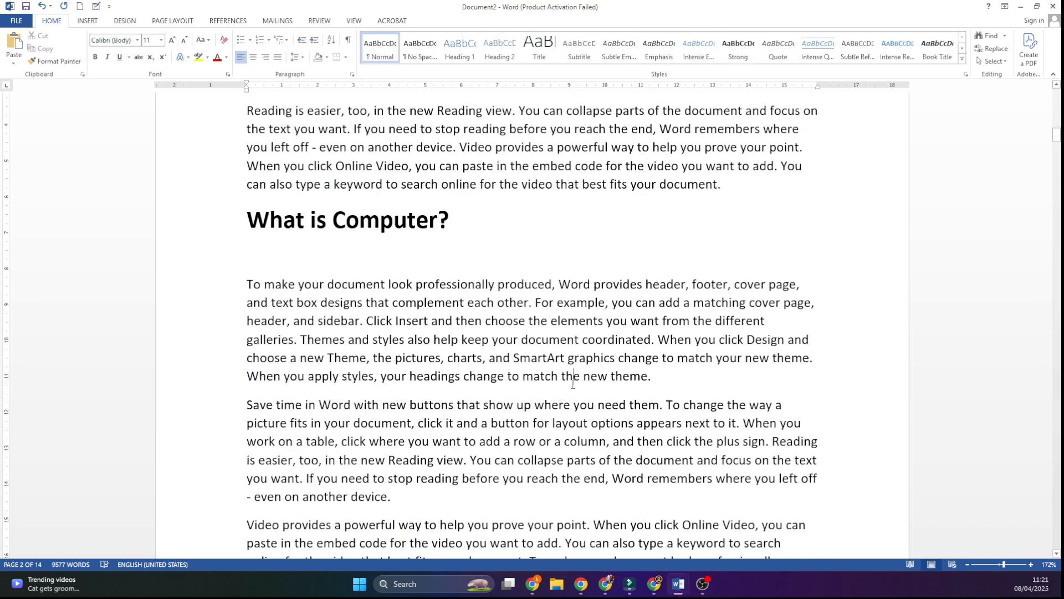
pyautogui.click(989, 36)
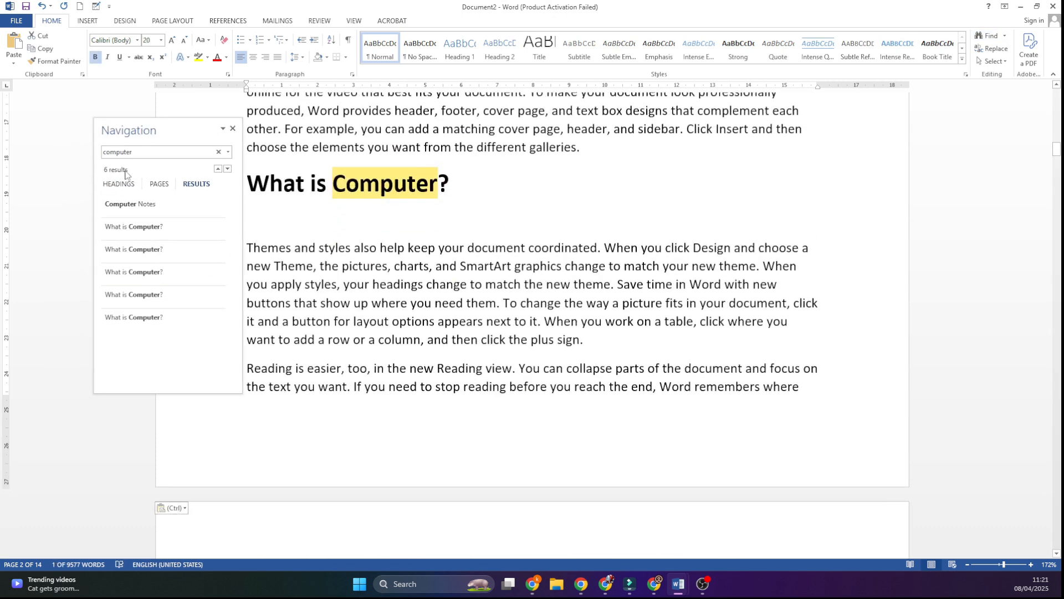
pyautogui.click(147, 250)
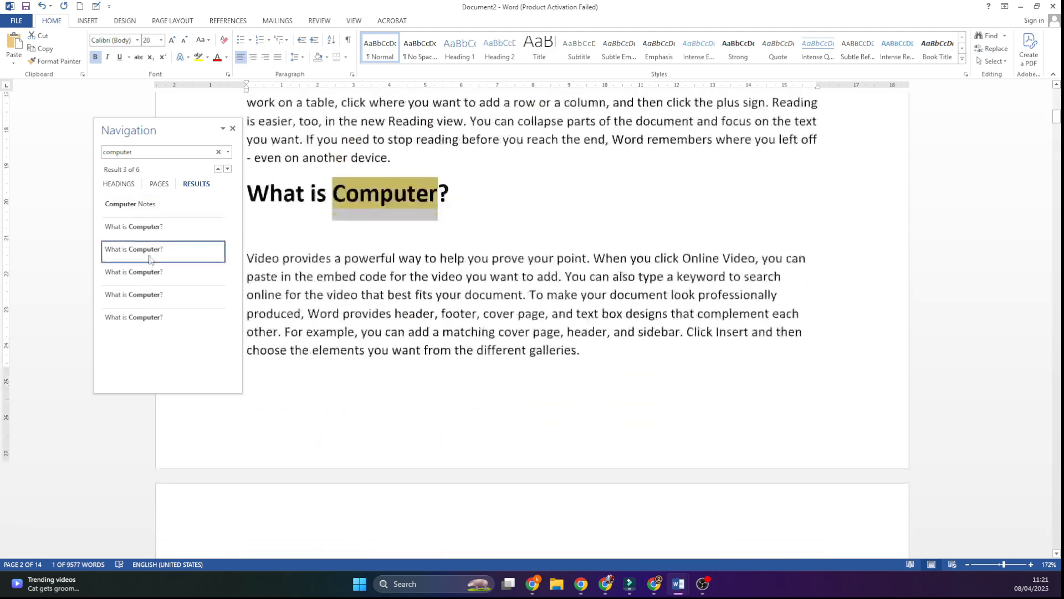
pyautogui.click(146, 273)
pyautogui.click(150, 316)
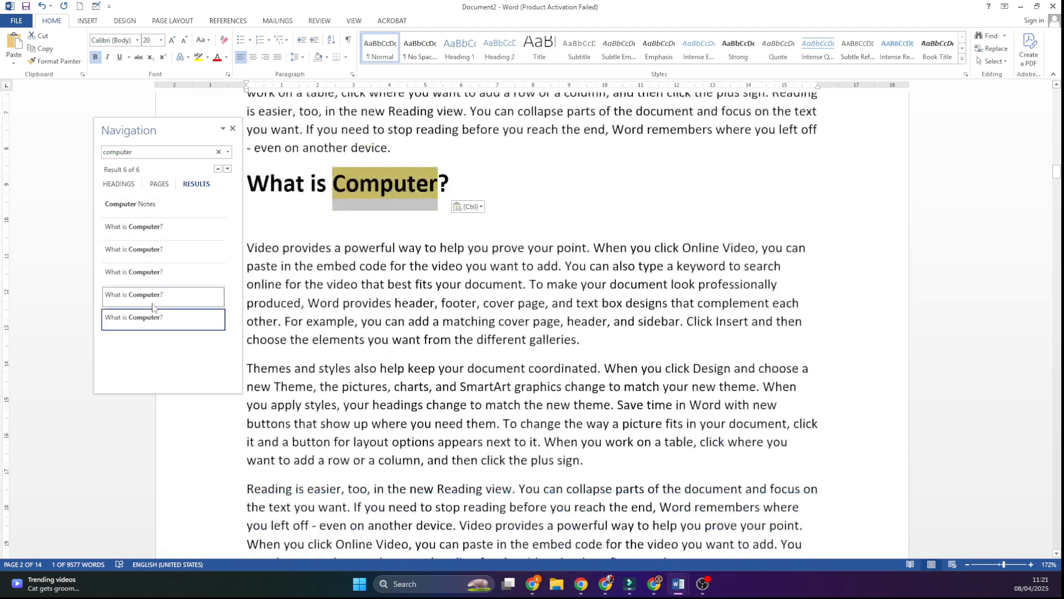
# Step: Check Document2's heading outline and use the page thumbnails to jump to pages 1 and 2
pyautogui.click(108, 186)
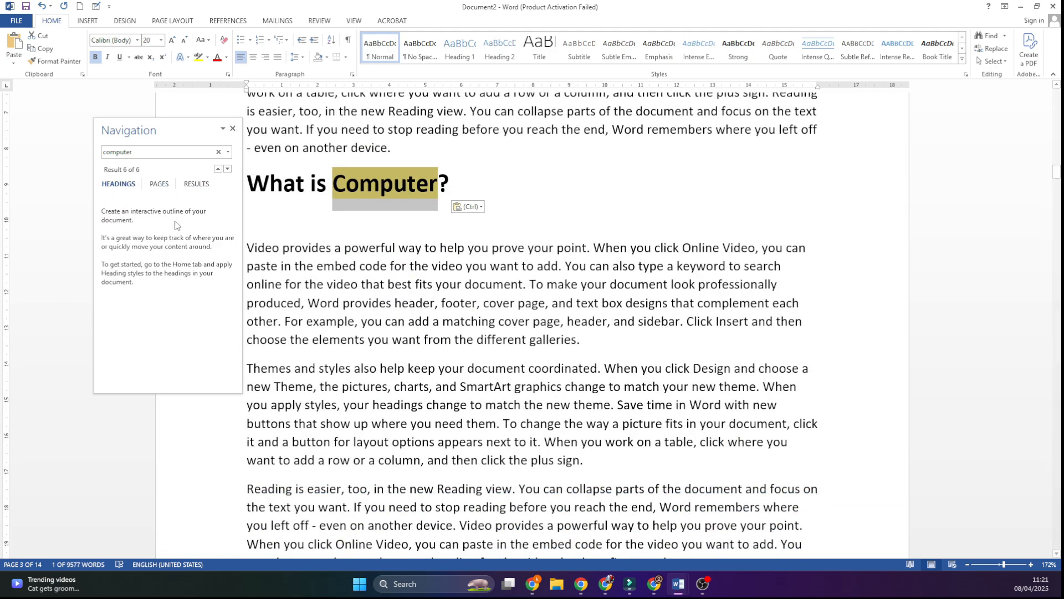
pyautogui.click(159, 184)
pyautogui.click(161, 250)
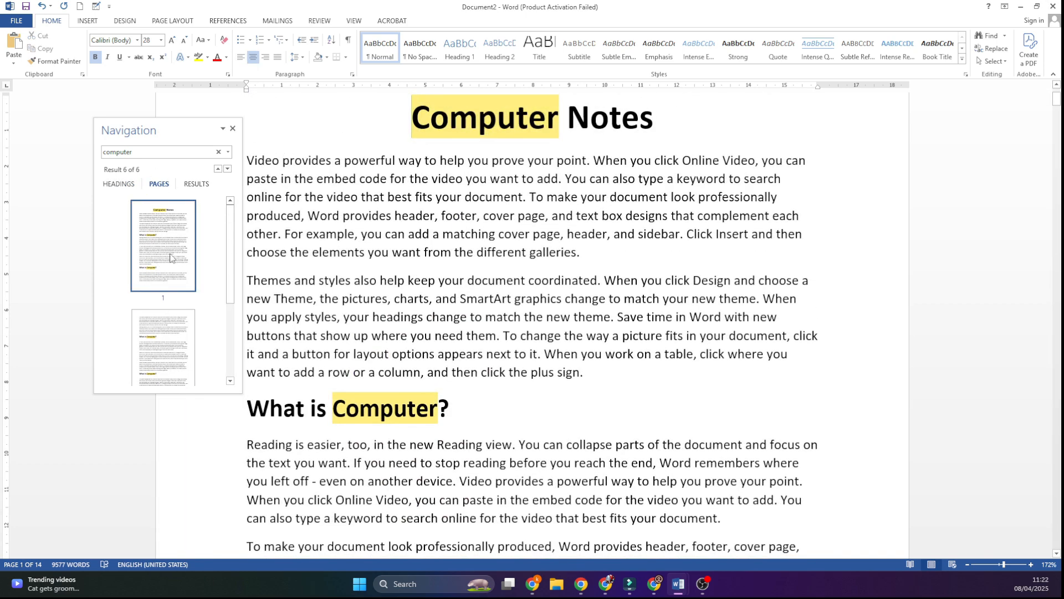
pyautogui.click(159, 335)
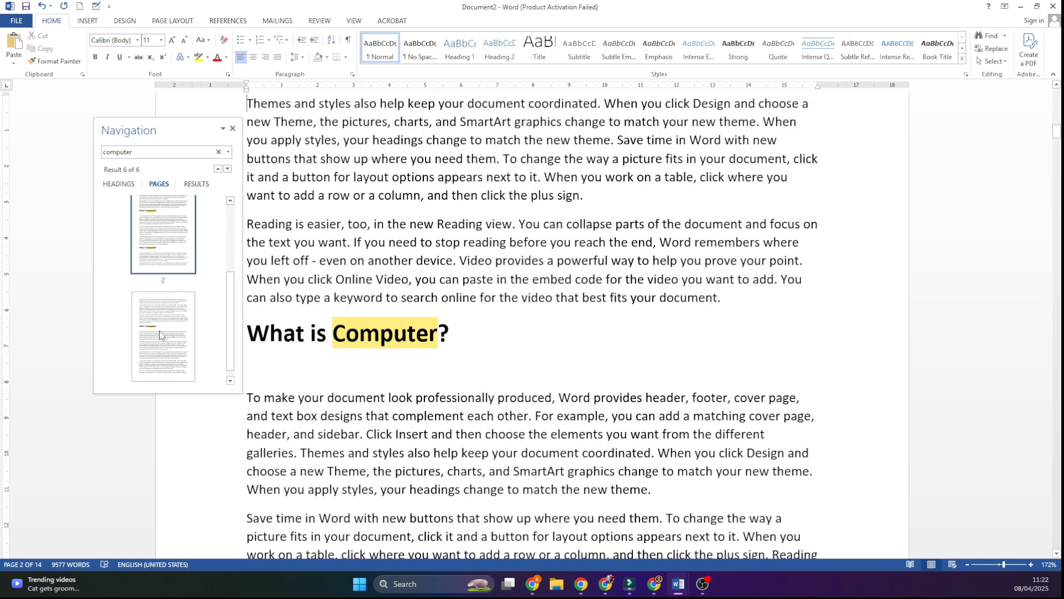
pyautogui.click(131, 184)
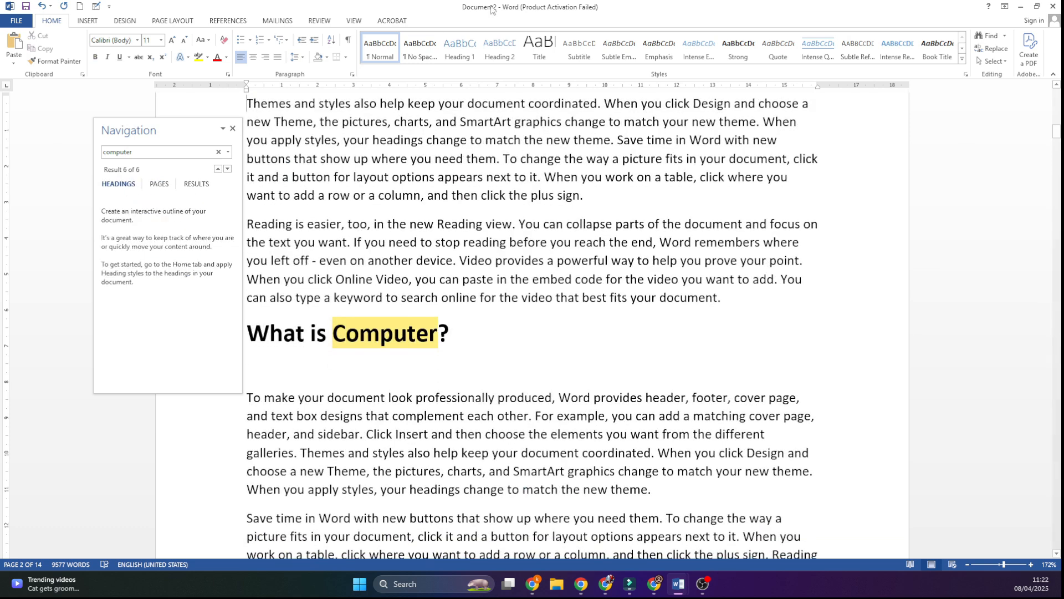
# Step: Switch back to Document1, jump to the "Computer Notes" and CPU headings from the outline, and close the Navigation pane
pyautogui.click(673, 594)
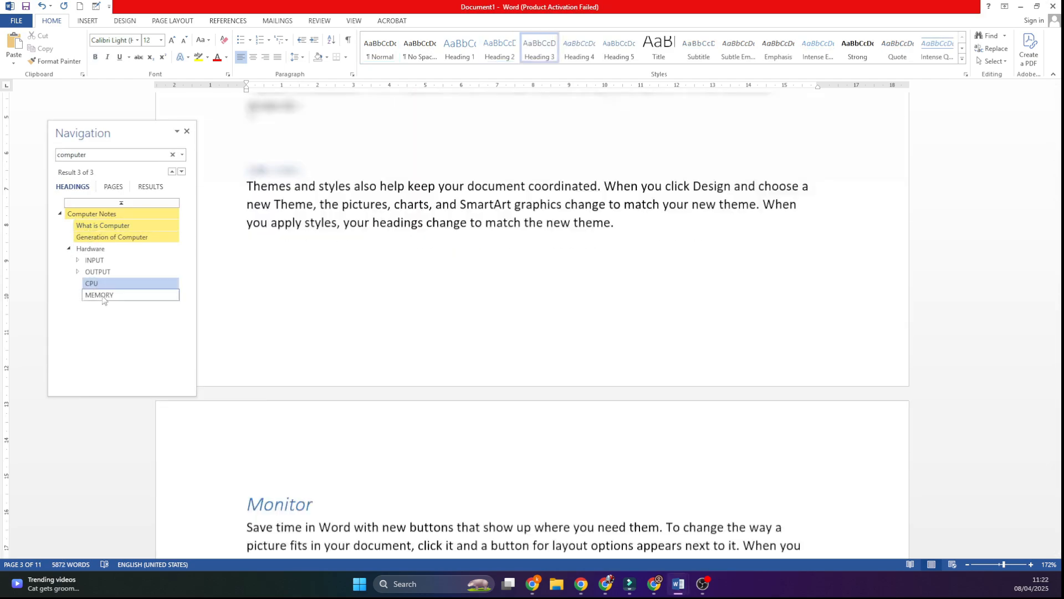
pyautogui.click(103, 215)
pyautogui.click(131, 284)
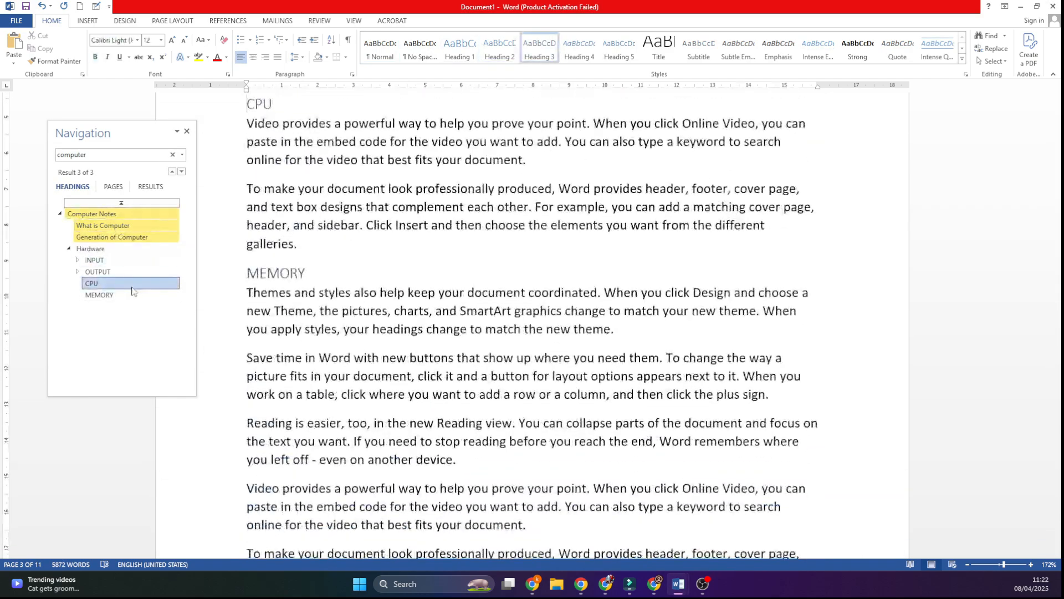
pyautogui.click(187, 131)
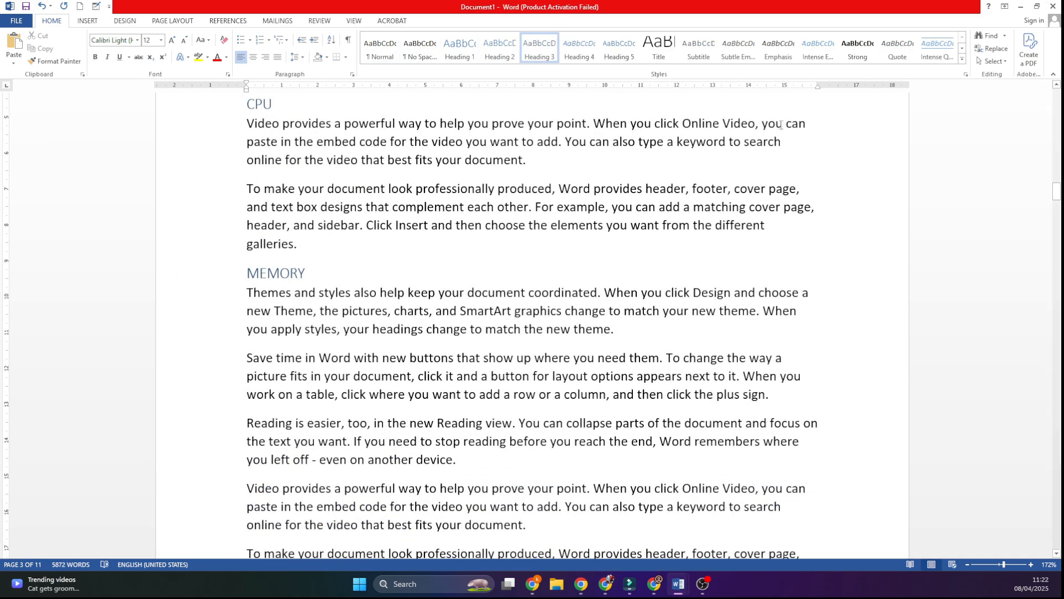
# Step: Set up a replacement of "Computer" with "Laptop" in Document1 and step through the matches, keeping the headings in view
pyautogui.click(992, 50)
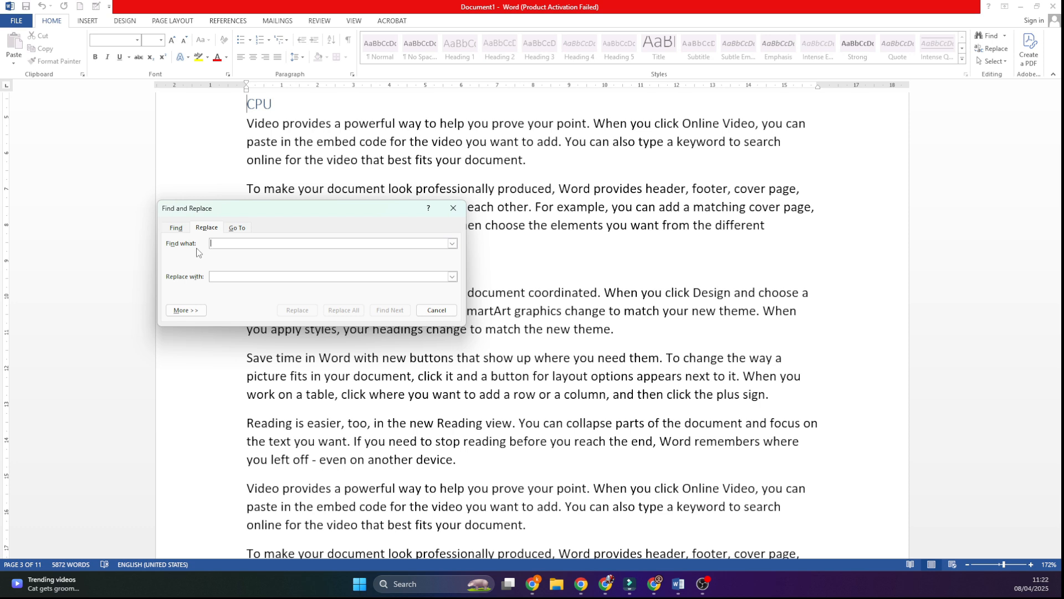
pyautogui.write('Computer')
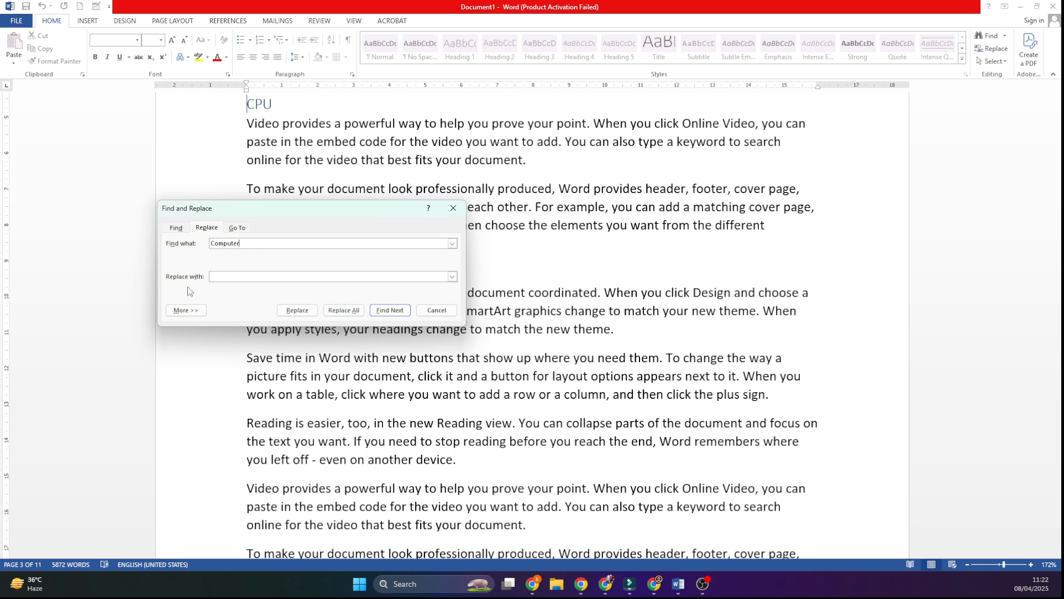
pyautogui.click(225, 276)
pyautogui.click(304, 313)
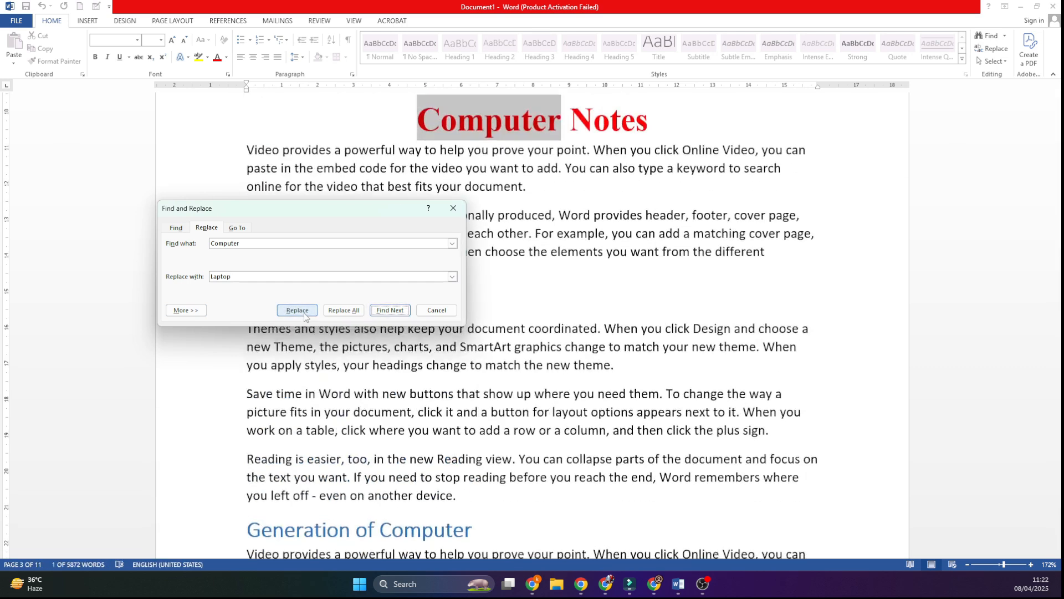
pyautogui.click(378, 313)
pyautogui.click(383, 268)
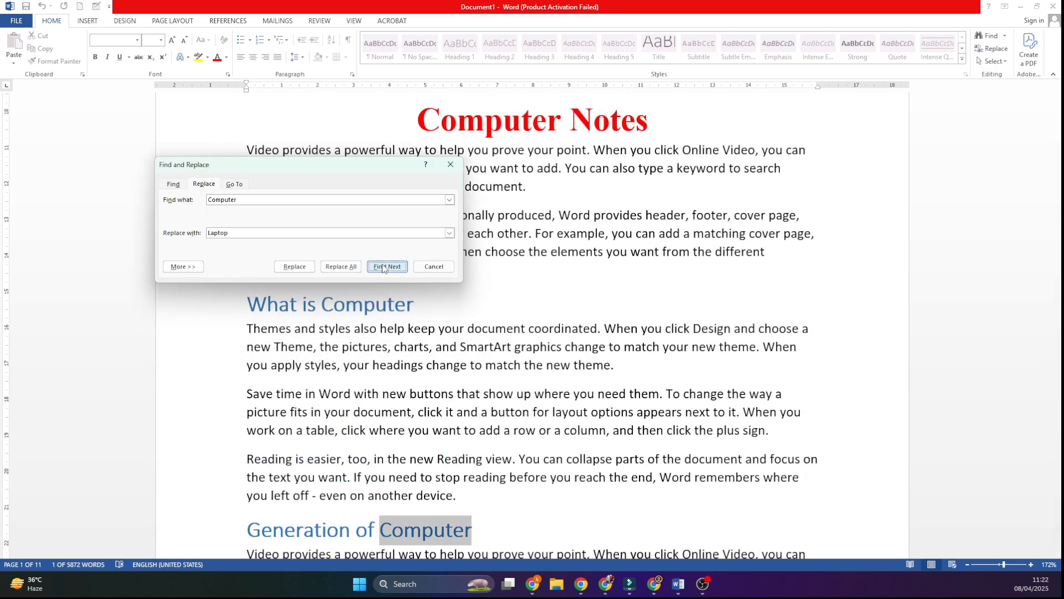
# Step: Replace every "Computer" with "Laptop" throughout Document1 and close Find and Replace
pyautogui.click(344, 271)
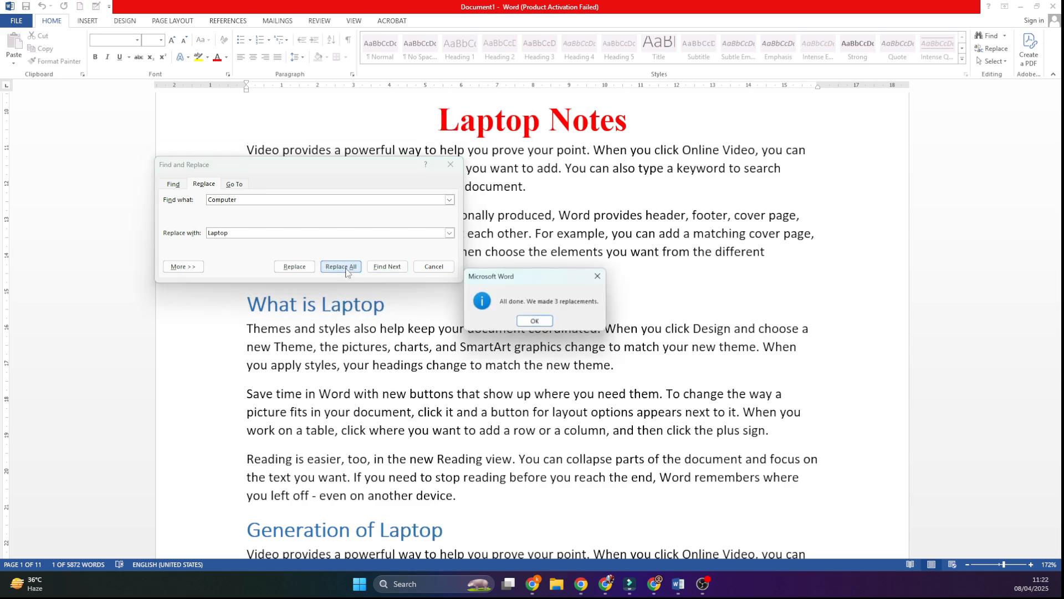
pyautogui.click(523, 328)
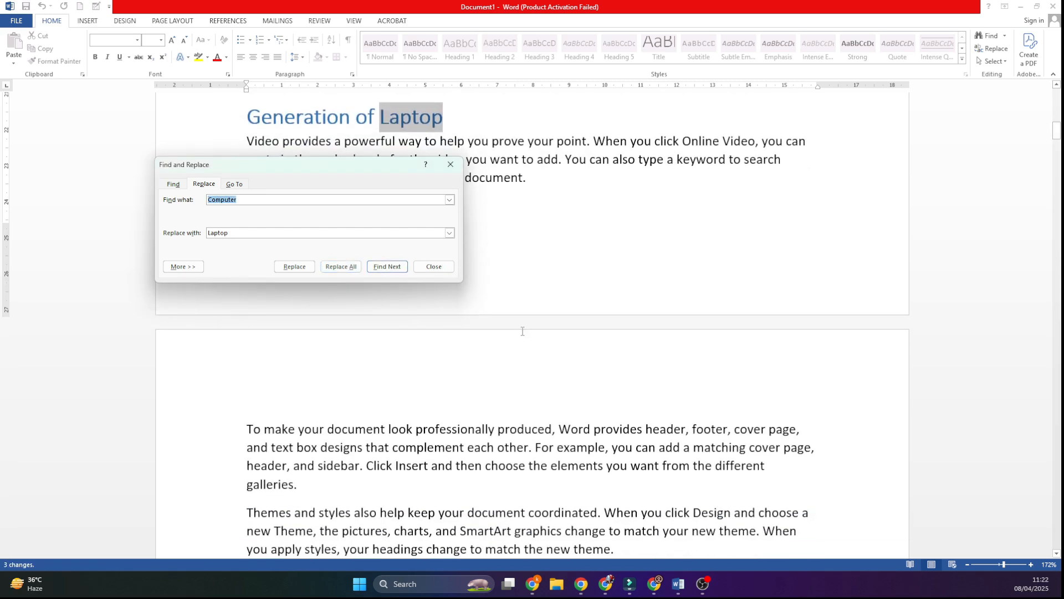
pyautogui.click(450, 164)
# Step: Review Document1's title and headings across the first two pages to check the replaced words
pyautogui.scroll(8, 509, 364)
pyautogui.scroll(4, 509, 354)
pyautogui.scroll(-5, 467, 200)
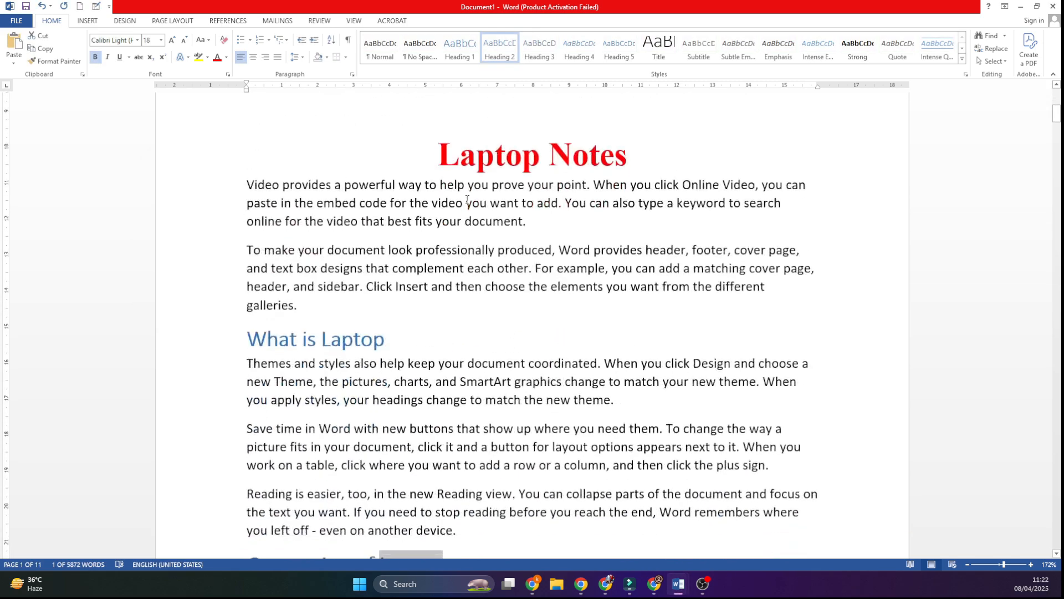
pyautogui.scroll(-2, 551, 157)
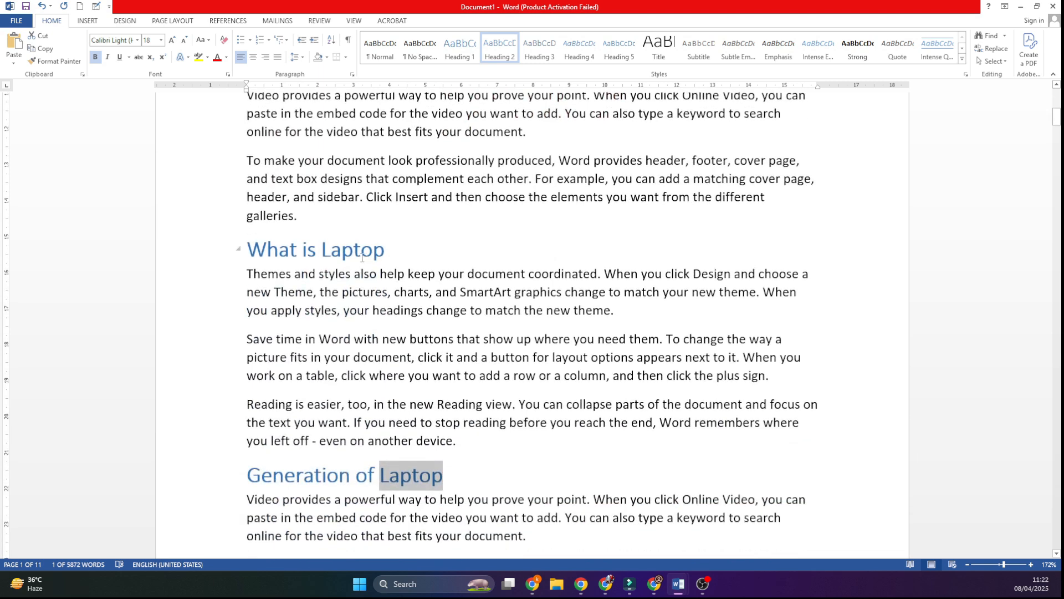
pyautogui.scroll(-3, 338, 268)
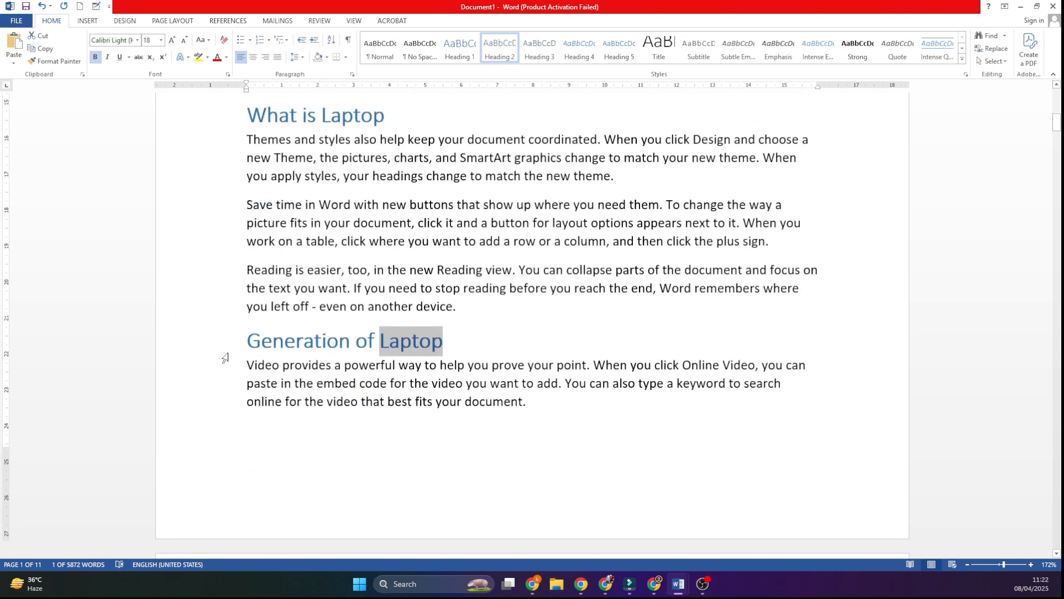
pyautogui.scroll(-20, 663, 371)
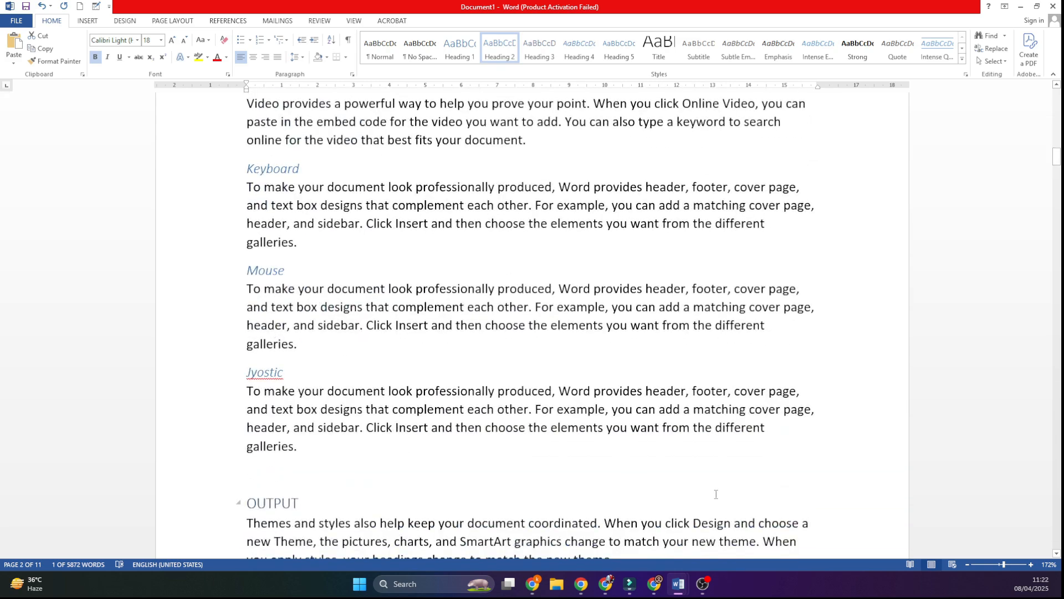
pyautogui.scroll(5, 489, 360)
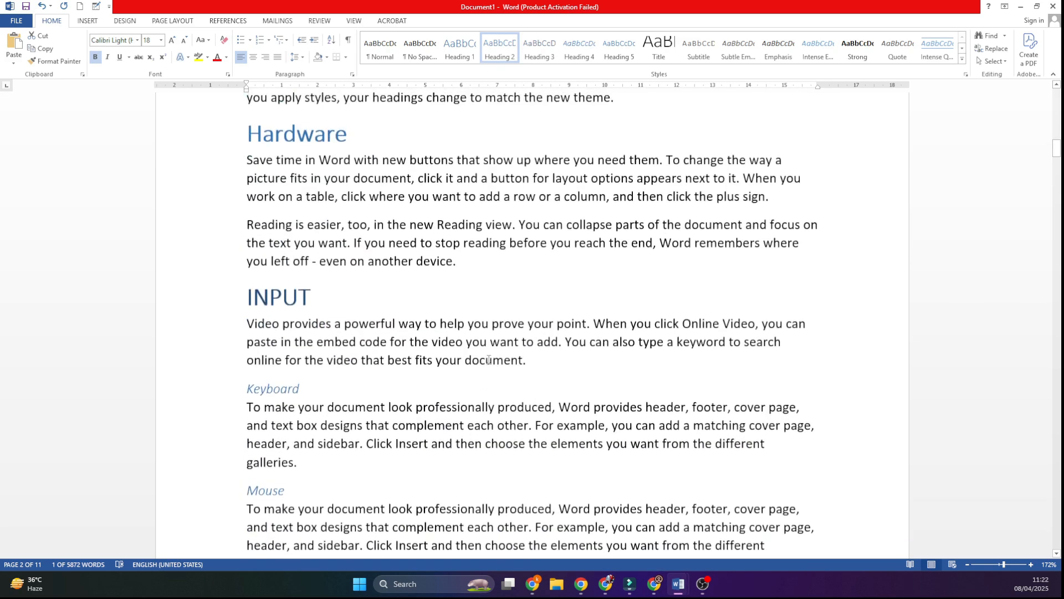
pyautogui.scroll(15, 489, 359)
# Step: Switch to Document2, replace every "Computer" with "Laptop" there, and close Find and Replace
pyautogui.moveTo(678, 583)
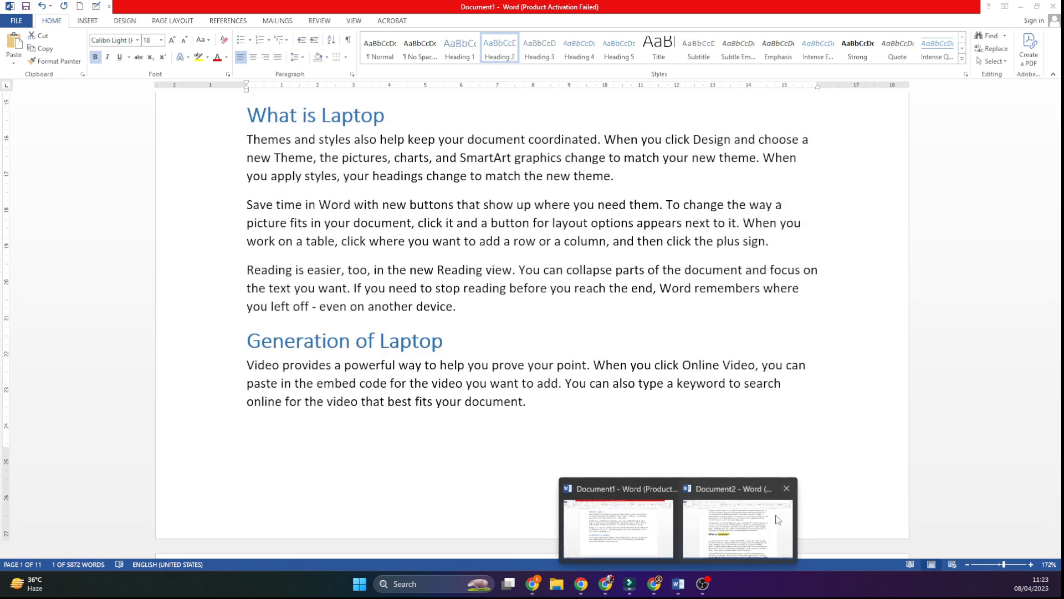
pyautogui.click(778, 519)
pyautogui.click(230, 131)
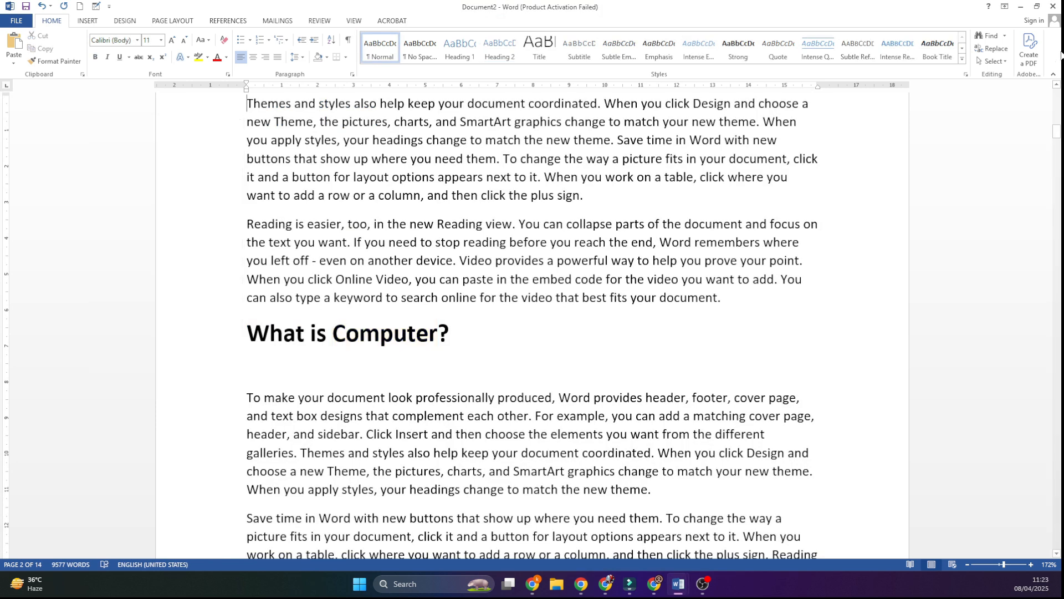
pyautogui.click(996, 55)
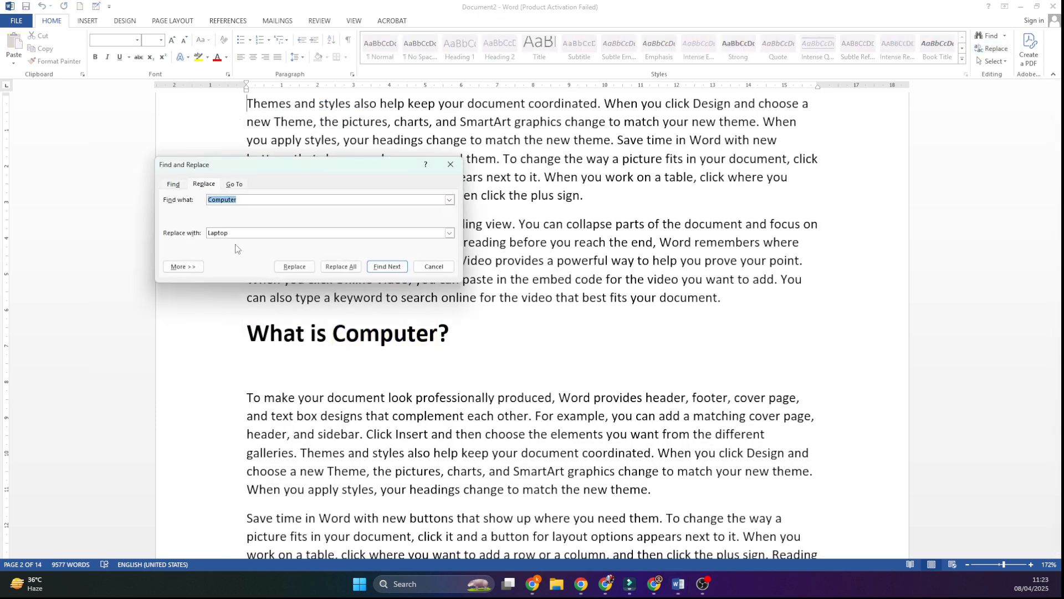
pyautogui.click(341, 266)
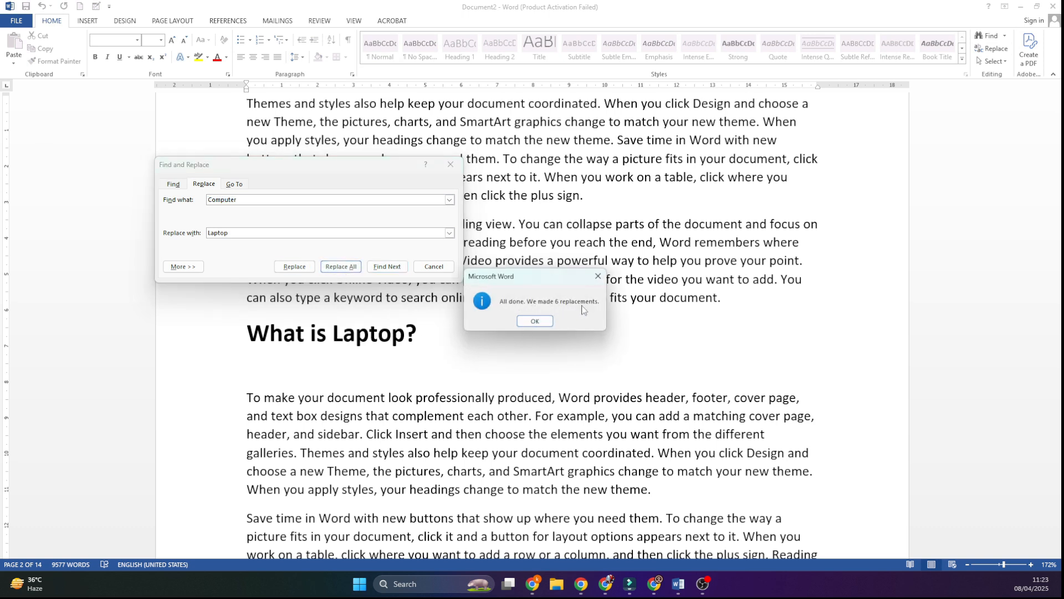
pyautogui.click(533, 322)
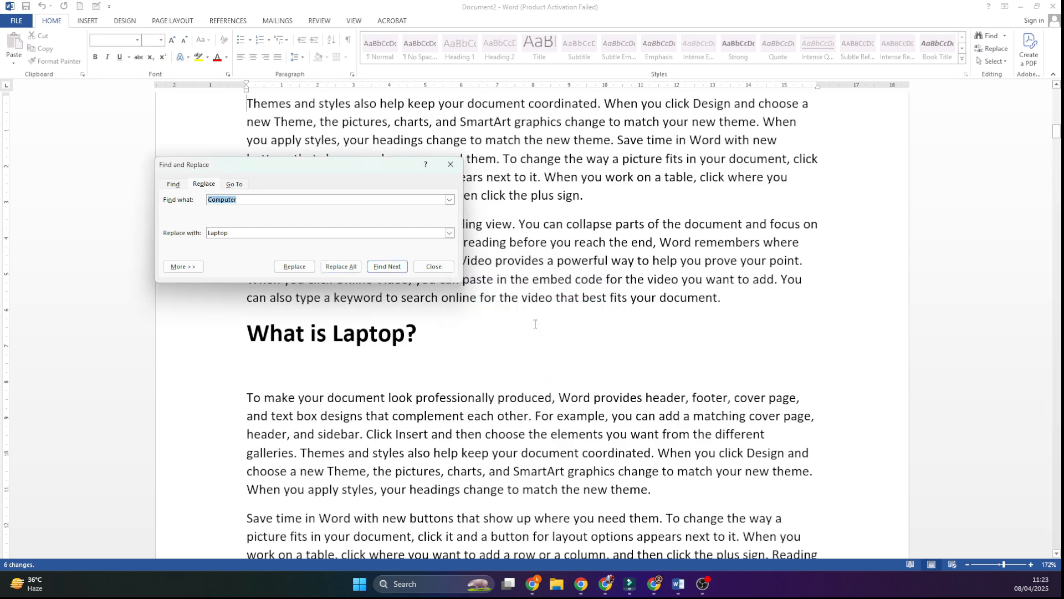
pyautogui.click(450, 164)
# Step: Check the title and headings at the start of Document2 and show the document formatting style sets
pyautogui.scroll(10, 432, 330)
pyautogui.scroll(12, 432, 330)
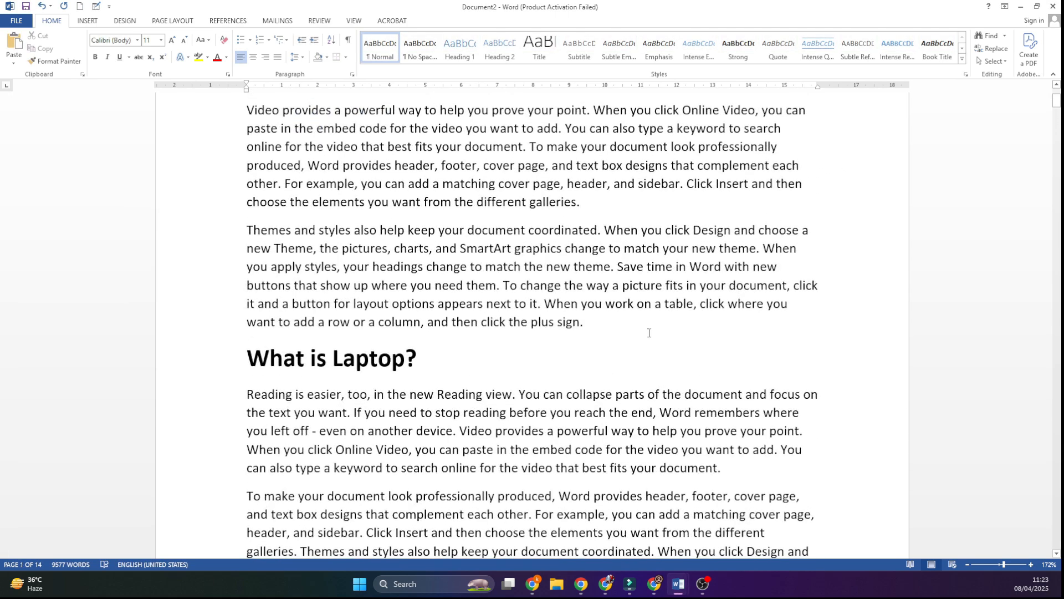
pyautogui.scroll(3, 649, 333)
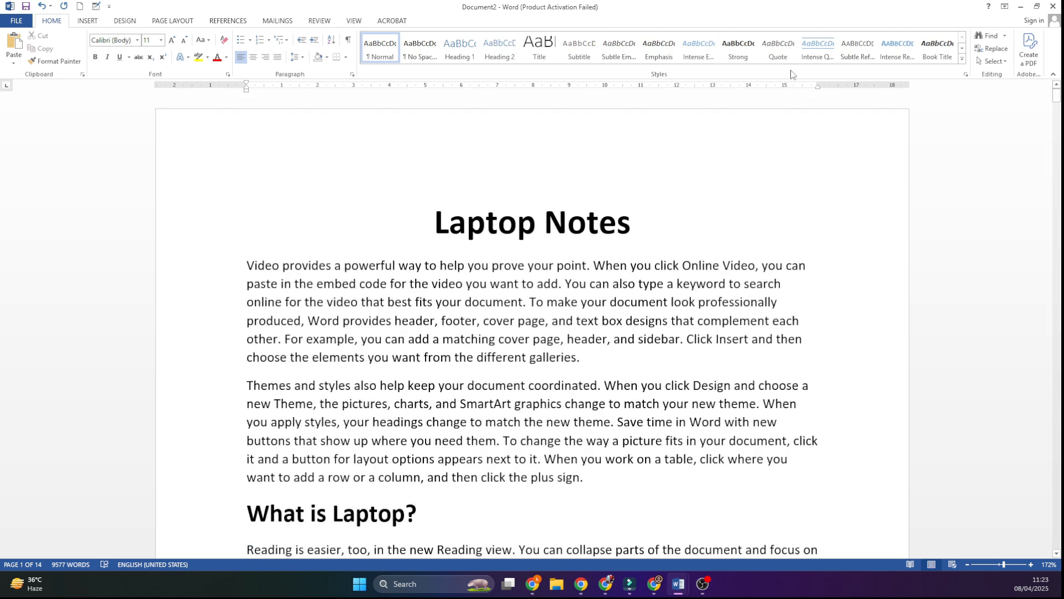
pyautogui.click(125, 21)
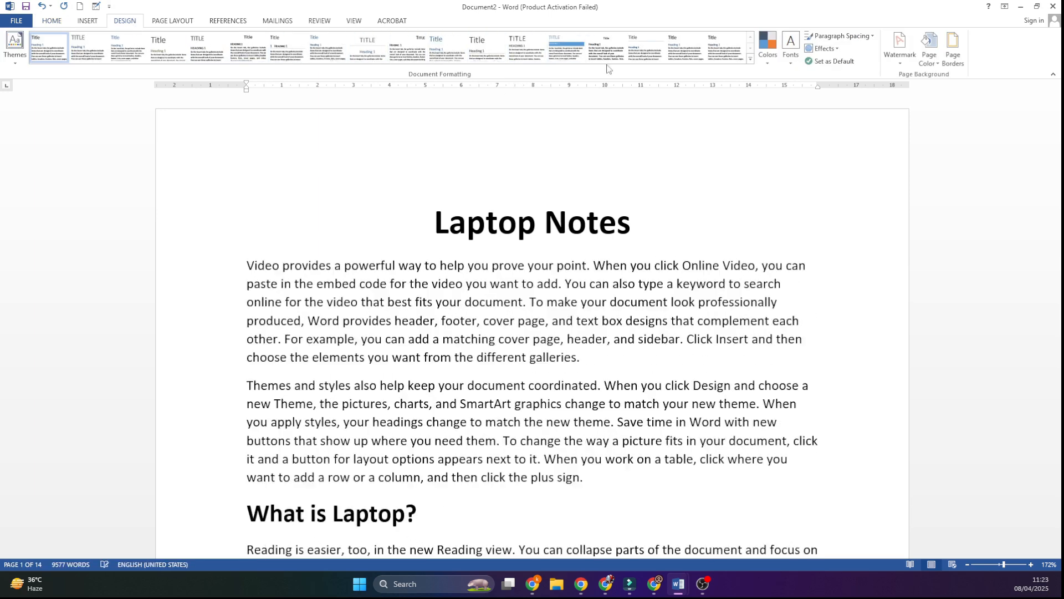
# Step: Switch to Document1 and apply the style set with a solid blue title band and shaded heading bands
pyautogui.moveTo(678, 583)
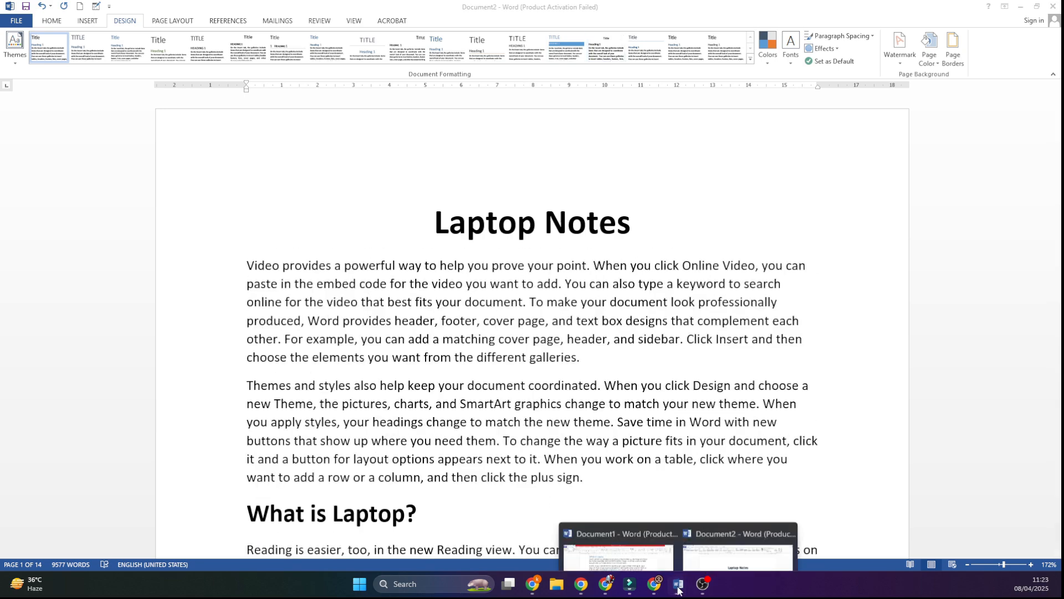
pyautogui.click(632, 549)
pyautogui.click(444, 468)
pyautogui.scroll(8, 444, 468)
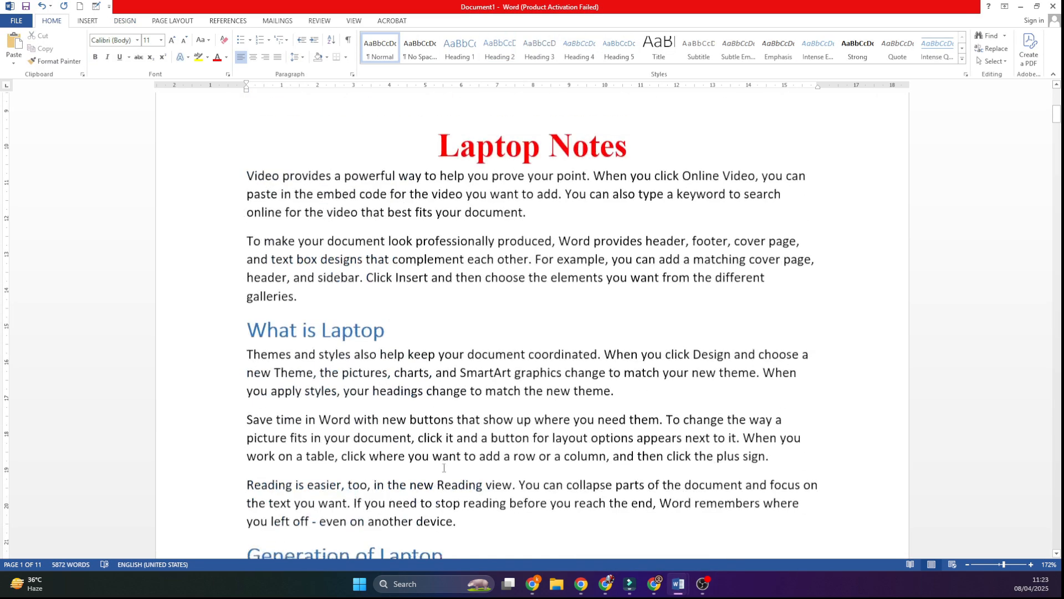
pyautogui.click(135, 23)
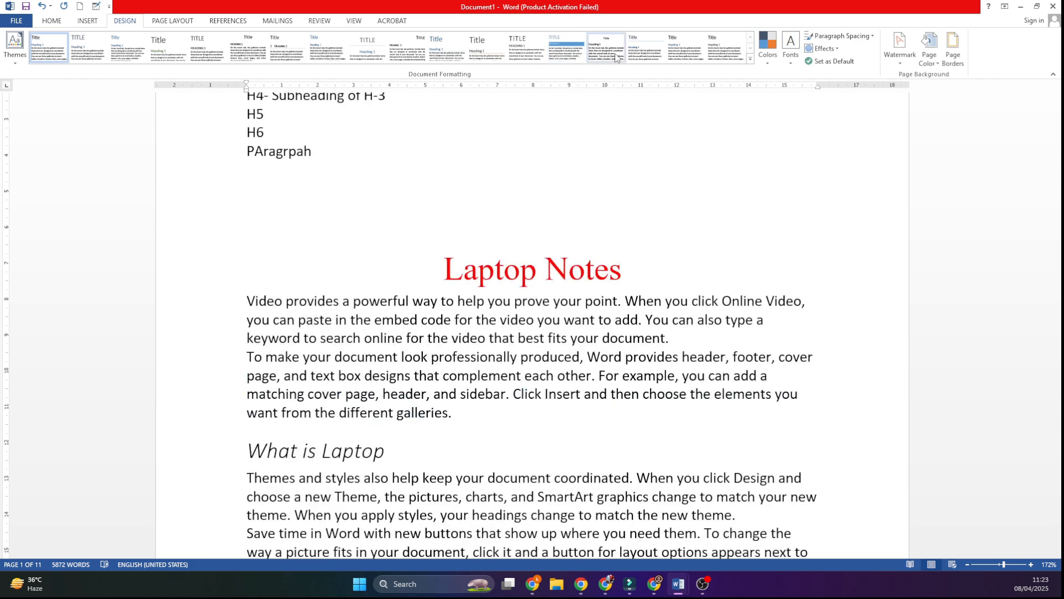
pyautogui.click(570, 49)
# Step: Examine how the new style set formats Document1's title, headings and body text on the first two pages
pyautogui.scroll(-18, 564, 275)
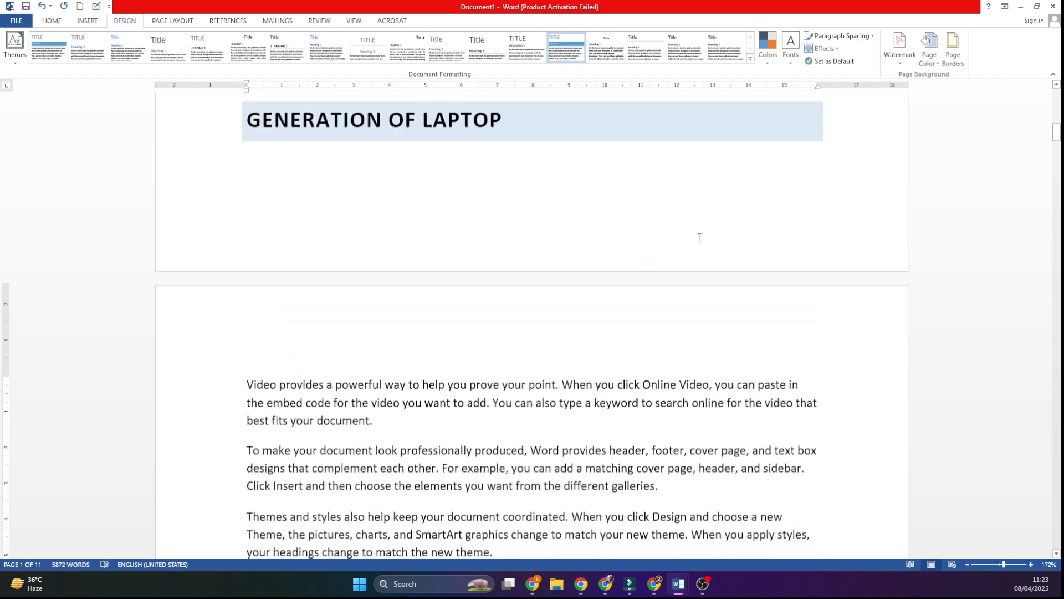
pyautogui.scroll(-3, 532, 351)
pyautogui.scroll(5, 542, 339)
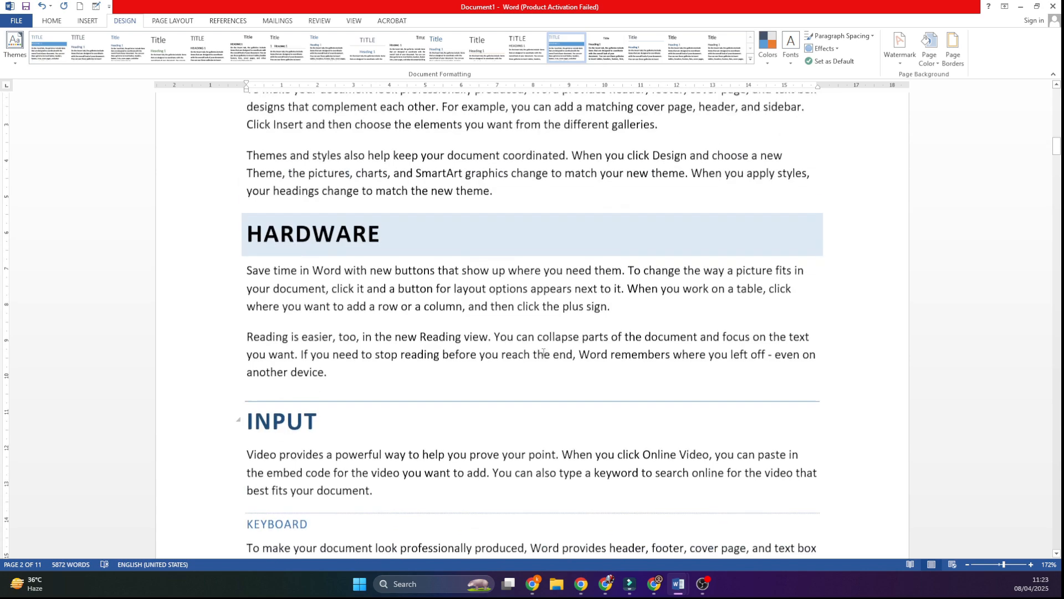
pyautogui.scroll(18, 542, 340)
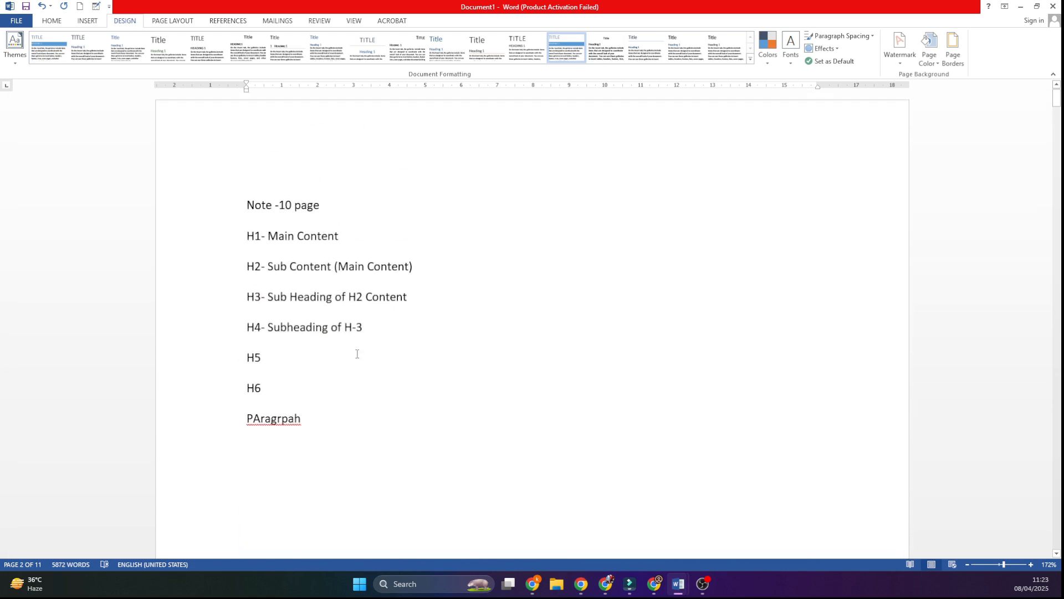
pyautogui.scroll(-2, 345, 305)
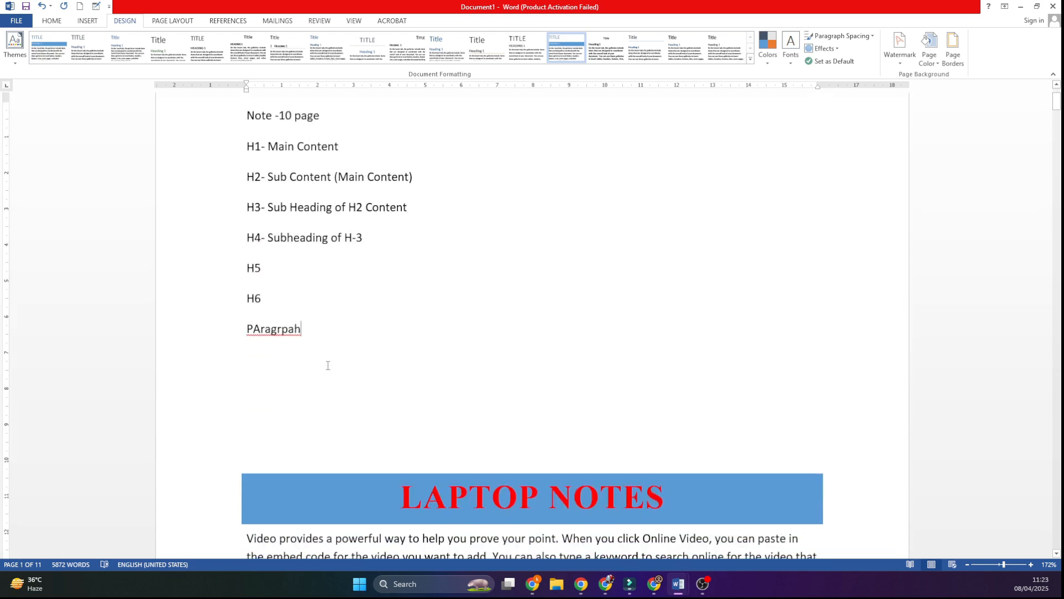
pyautogui.click(328, 363)
pyautogui.scroll(-5, 328, 363)
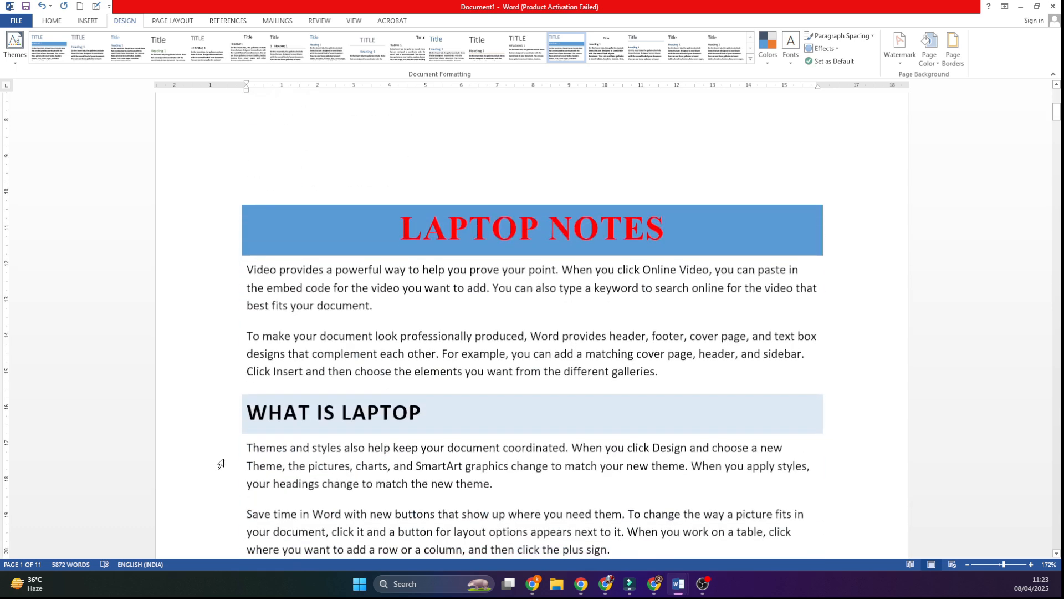
pyautogui.scroll(-6, 613, 424)
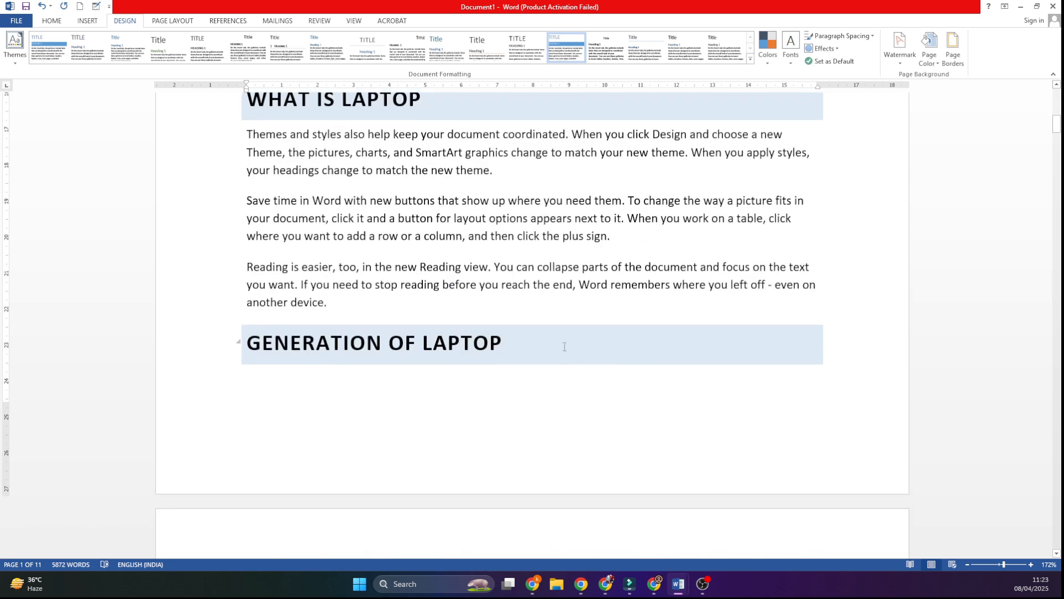
pyautogui.scroll(-8, 564, 347)
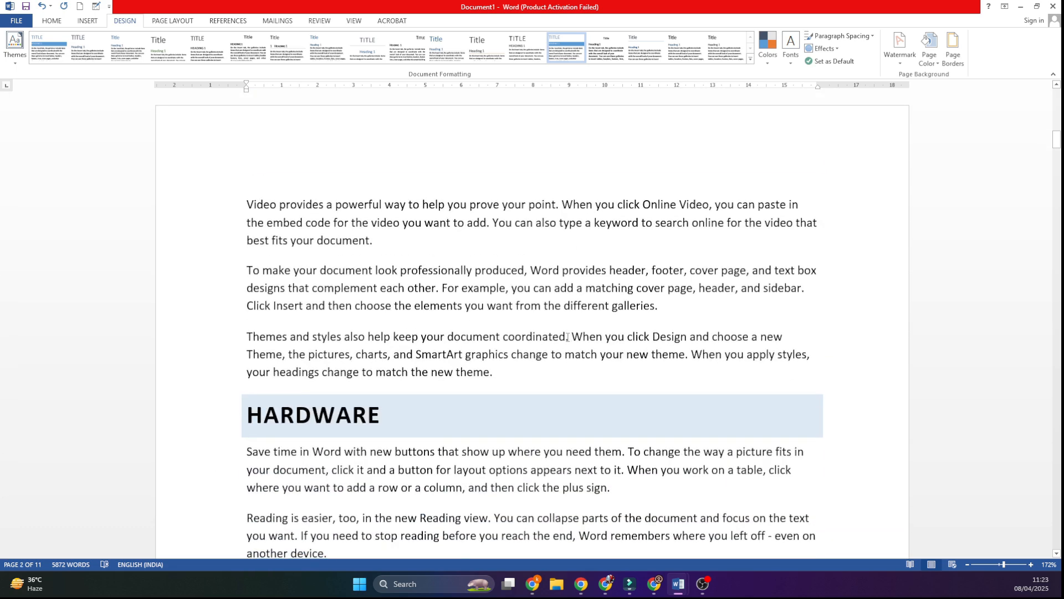
# Step: Highlight the body text under the HARDWARE and INPUT headings in turn to inspect it, then clear the selection
pyautogui.scroll(-3, 567, 336)
pyautogui.moveTo(249, 316); pyautogui.dragTo(236, 429)
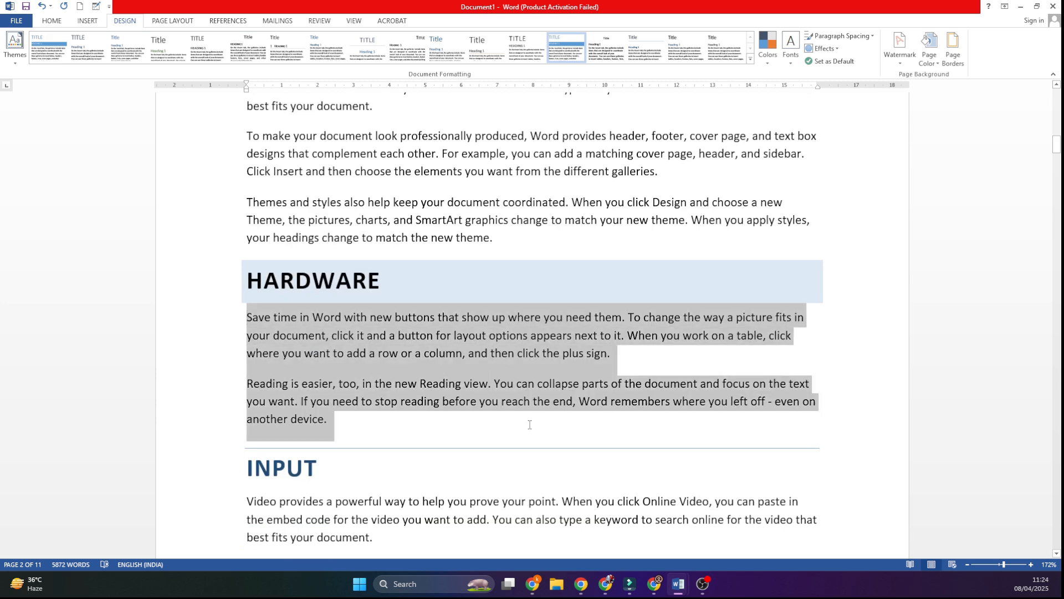
pyautogui.scroll(-4, 234, 270)
pyautogui.moveTo(245, 281); pyautogui.dragTo(417, 356)
pyautogui.scroll(-4, 417, 357)
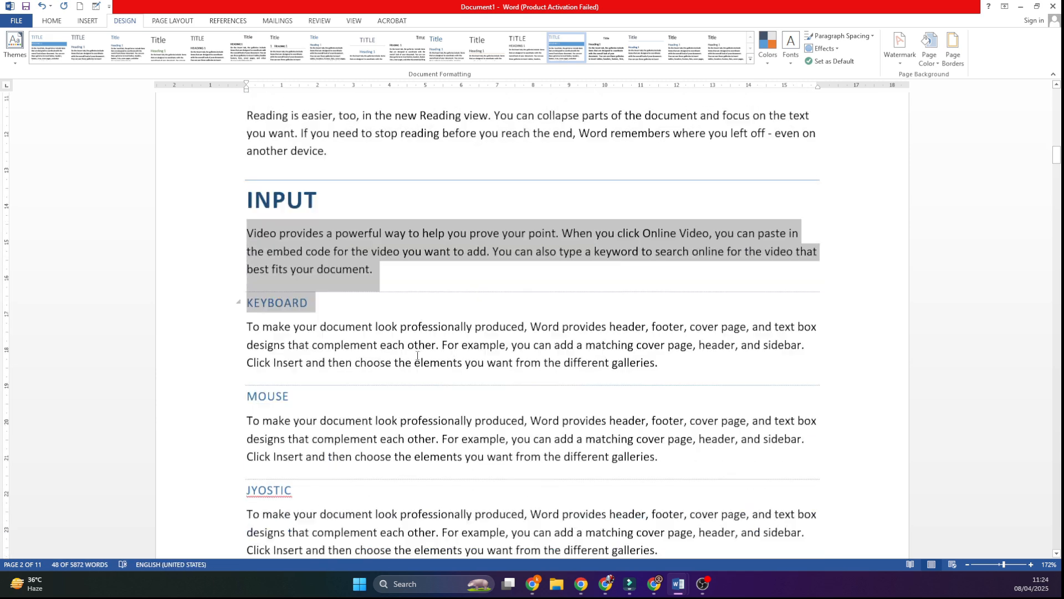
pyautogui.click(417, 355)
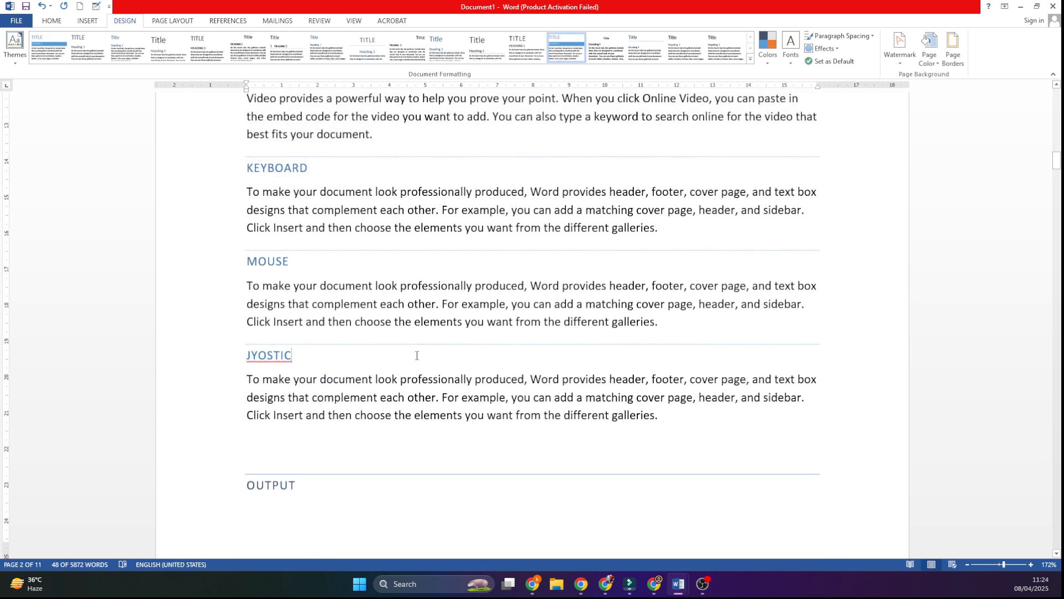
# Step: Bullet the paragraph under the KEYBOARD heading and split it into three bullets, breaking after "look" and after "produced,"
pyautogui.click(54, 22)
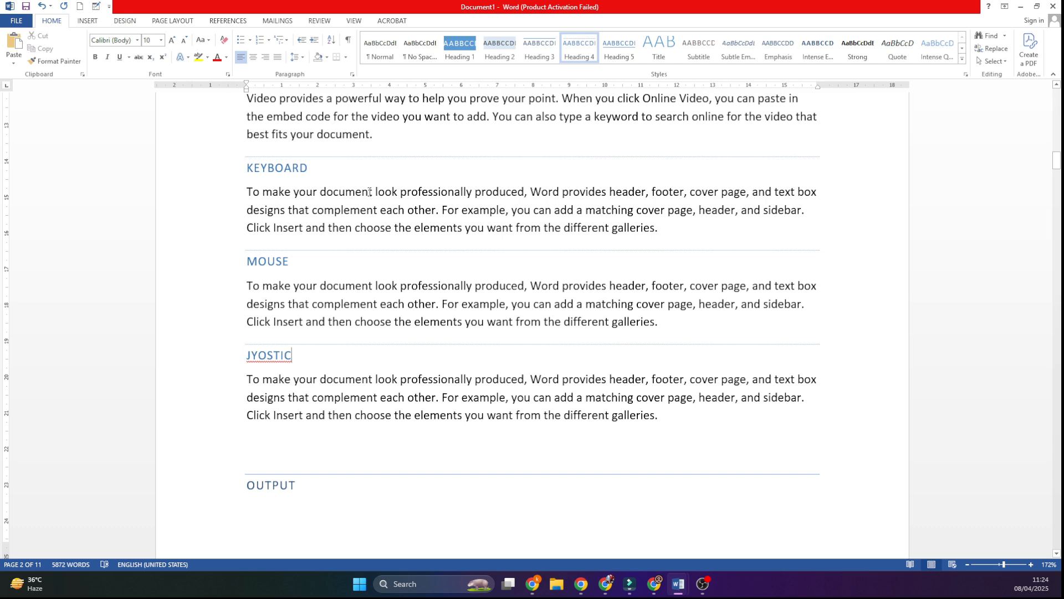
pyautogui.click(248, 193)
pyautogui.click(240, 40)
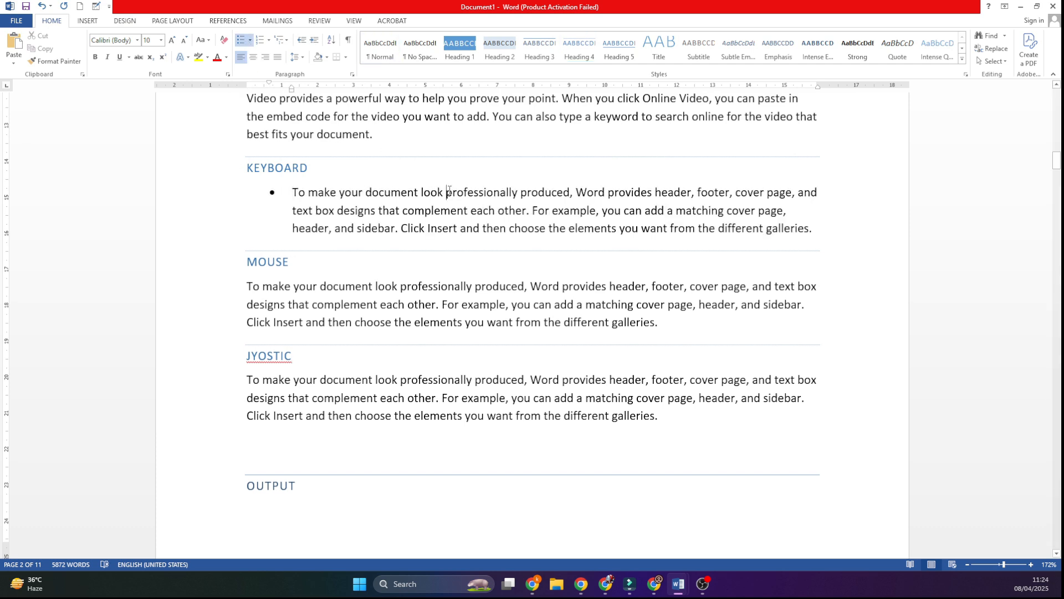
pyautogui.press('Return')
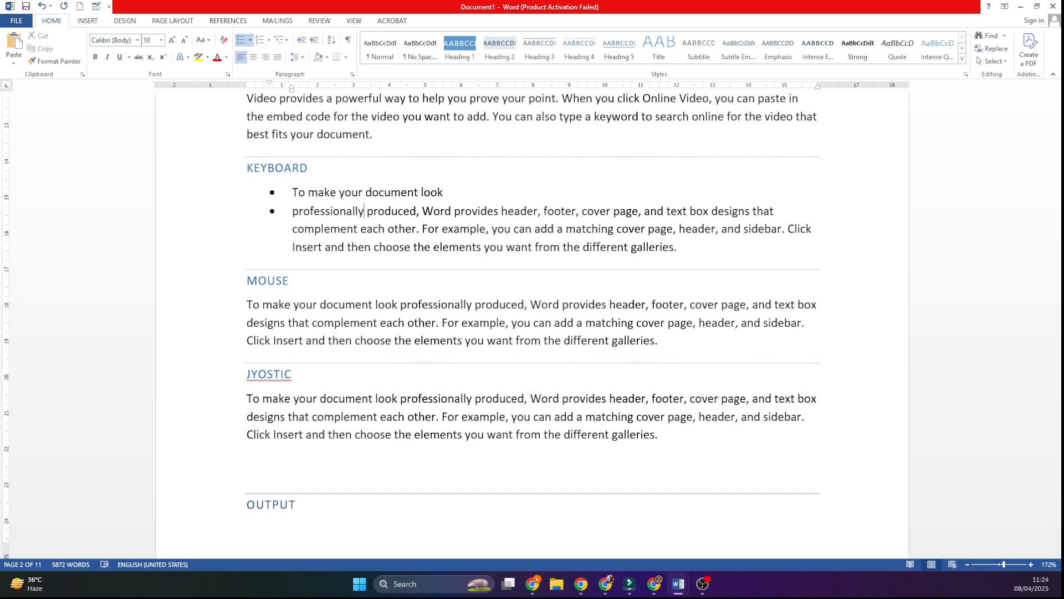
pyautogui.press('Return')
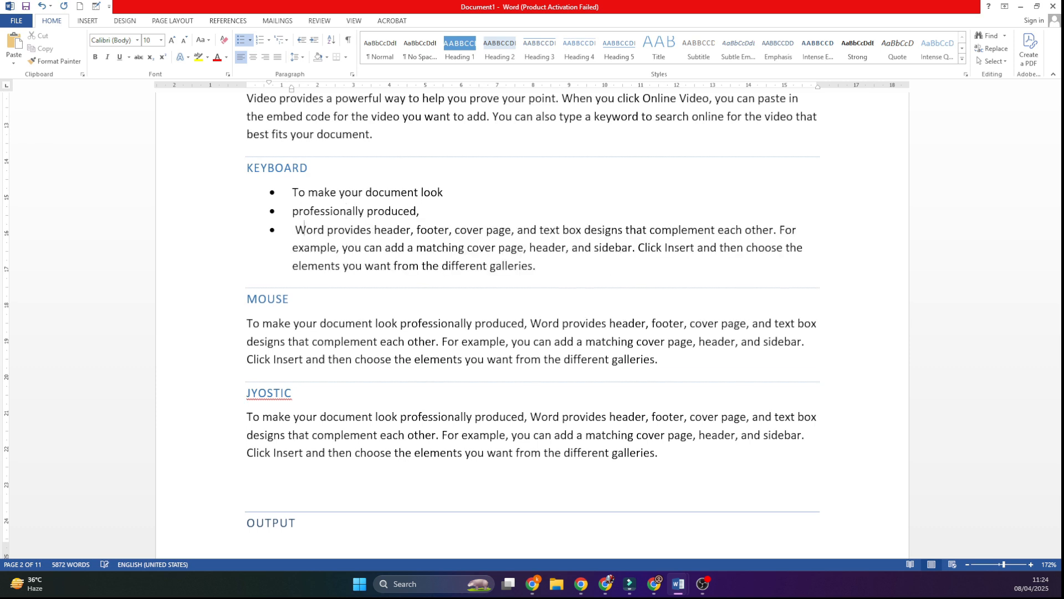
# Step: Number the paragraph under the MOUSE heading and split its text into six numbered items of roughly one short phrase each
pyautogui.click(247, 327)
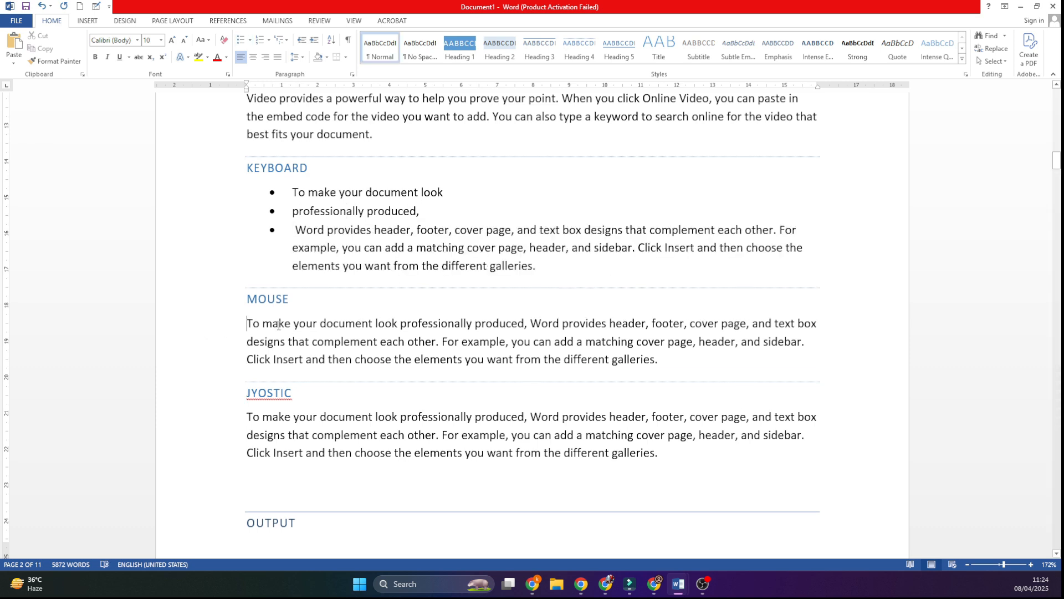
pyautogui.click(260, 40)
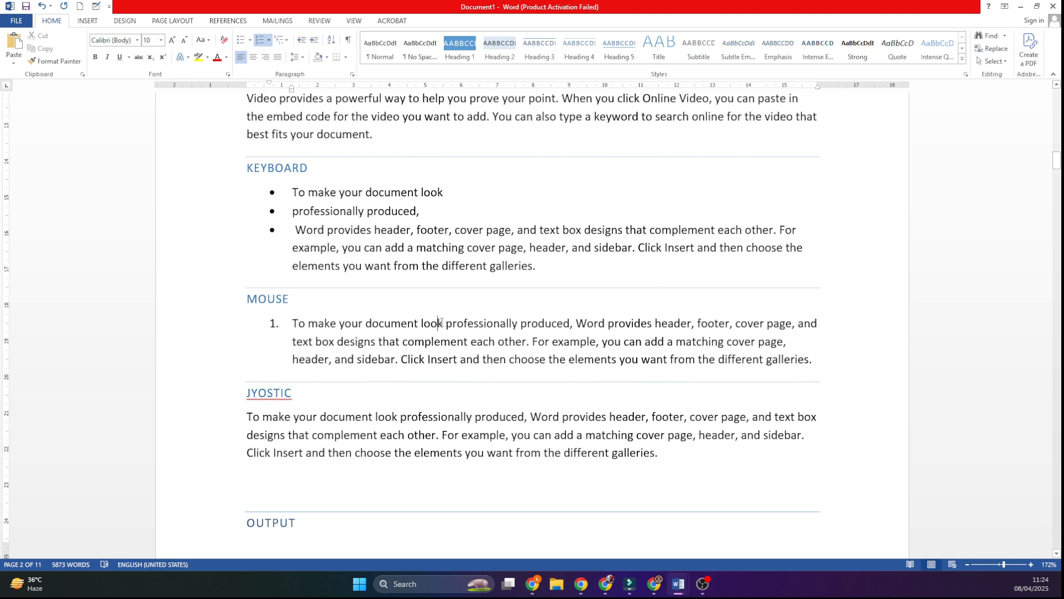
pyautogui.press('Return')
pyautogui.click(442, 341)
pyautogui.press('Return')
pyautogui.click(446, 359)
pyautogui.press('Return')
pyautogui.click(450, 377)
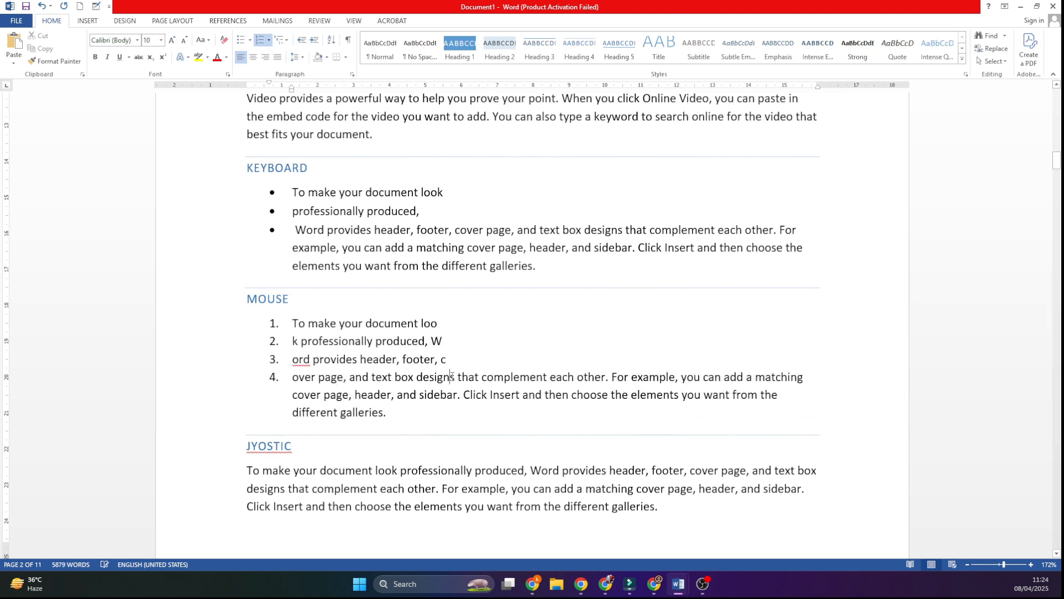
pyautogui.press('Return')
pyautogui.click(460, 395)
pyautogui.press('Return')
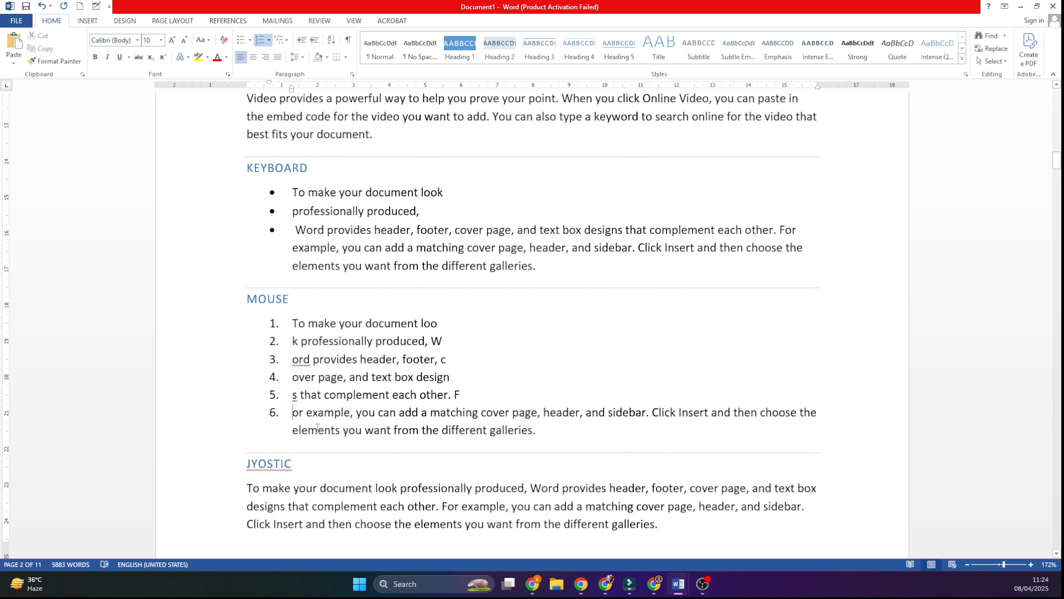
# Step: Add the line "Custom Bullet" below "PAragrpah" in the notes list on the first page and select that line
pyautogui.scroll(20, 321, 290)
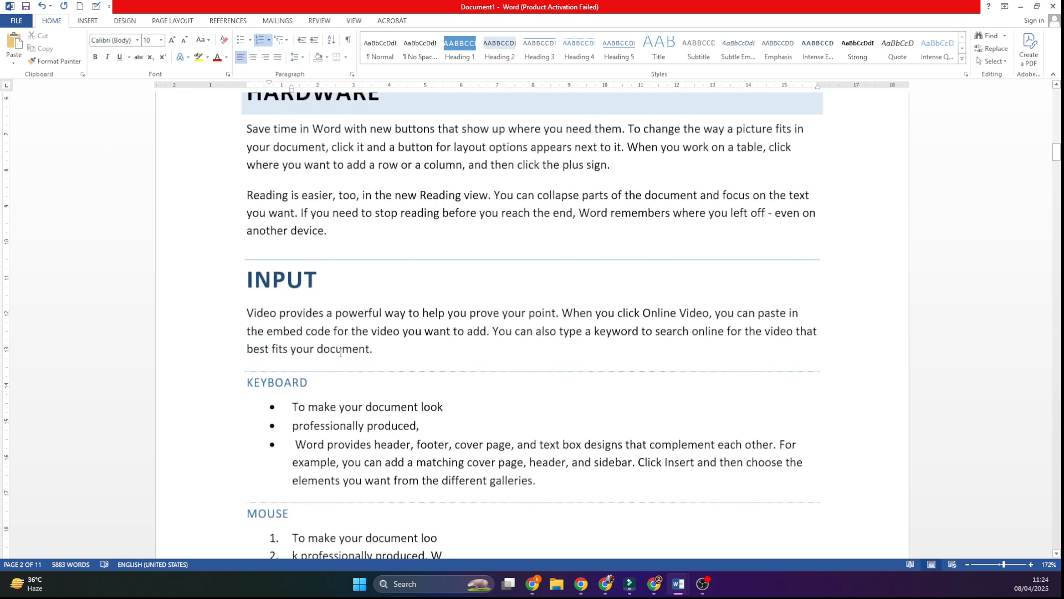
pyautogui.click(323, 438)
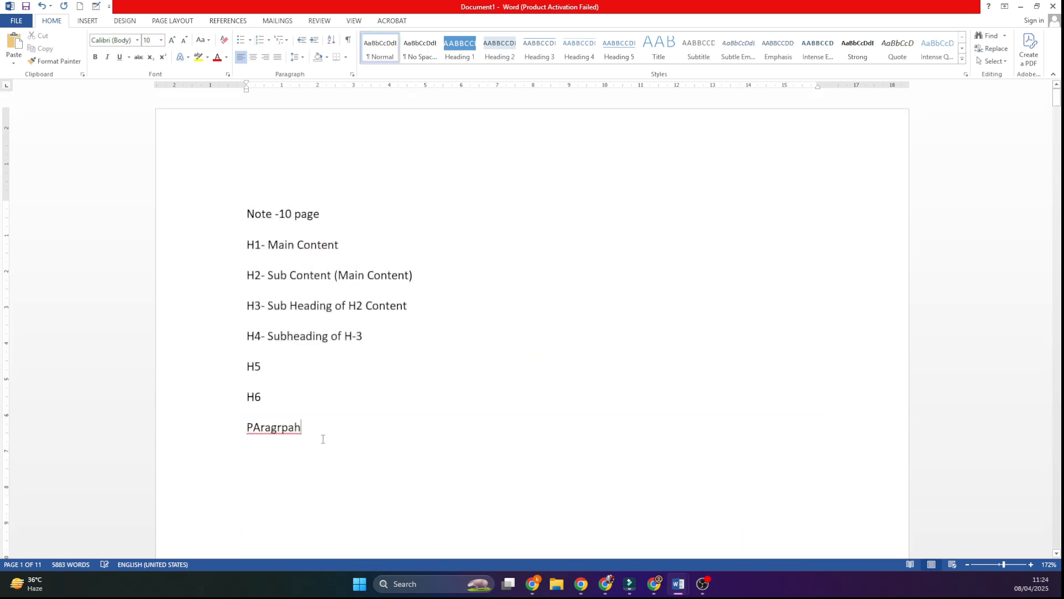
pyautogui.press('Return')
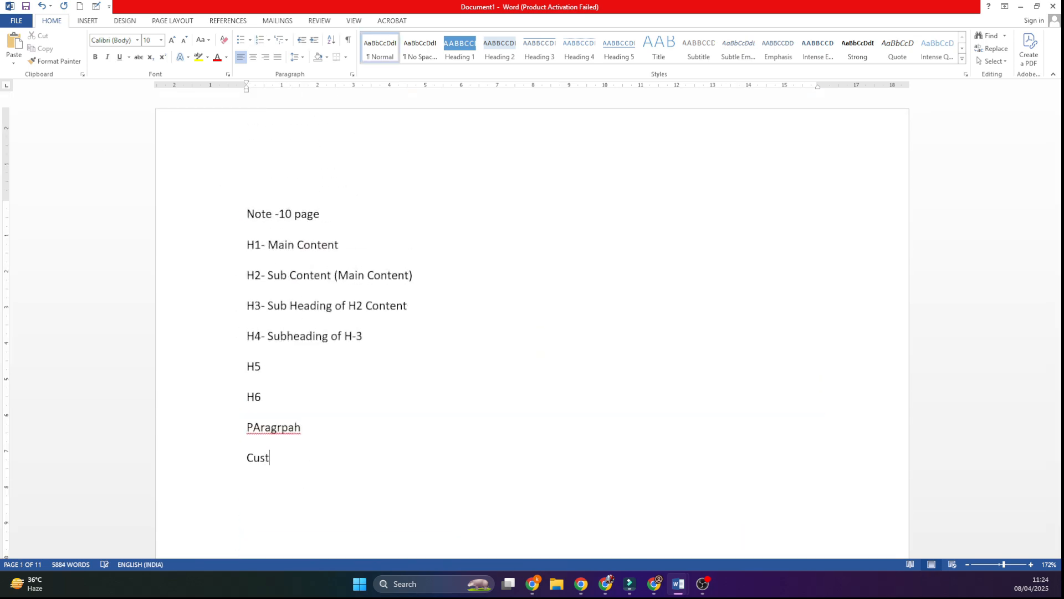
pyautogui.write('Custom BUt')
pyautogui.write('let')
pyautogui.click(166, 460)
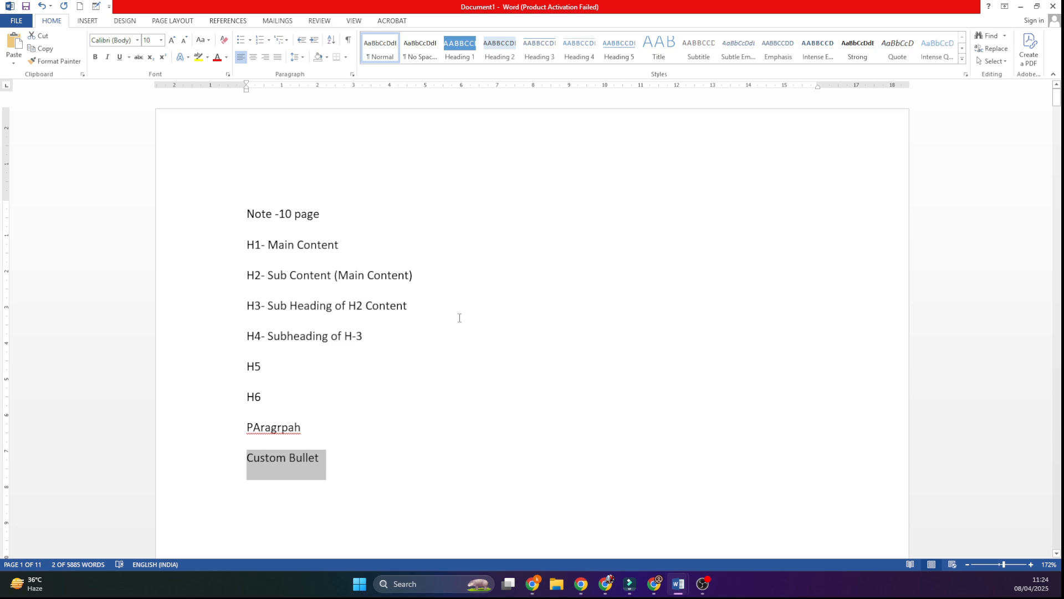
# Step: Apply the arrowhead bullet style to the "Themes and styles" paragraph under the WHAT IS LAPTOP heading
pyautogui.scroll(-8, 459, 310)
pyautogui.click(359, 415)
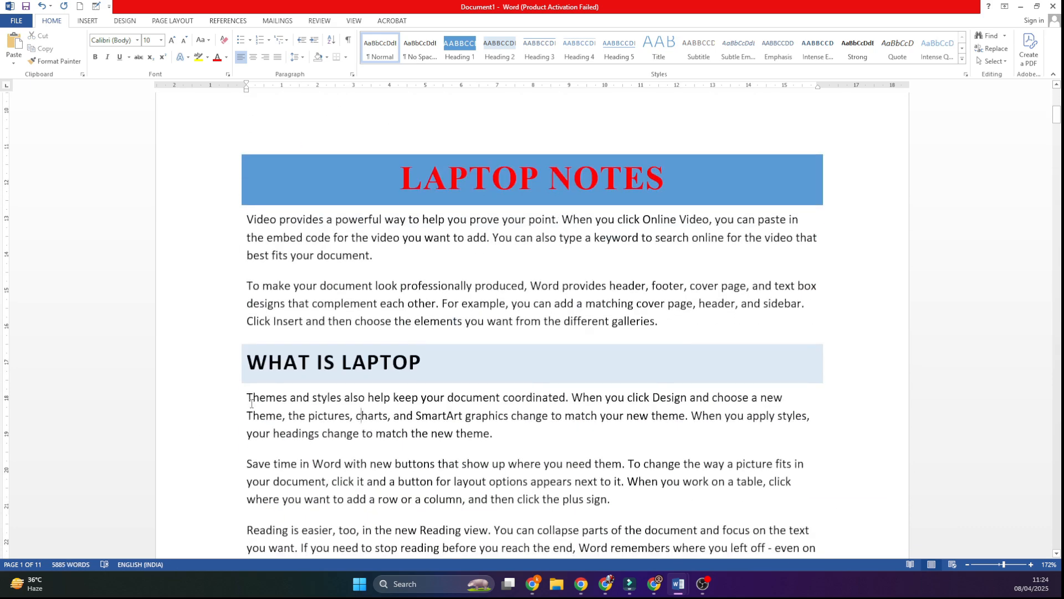
pyautogui.moveTo(251, 403); pyautogui.dragTo(499, 438)
pyautogui.click(251, 40)
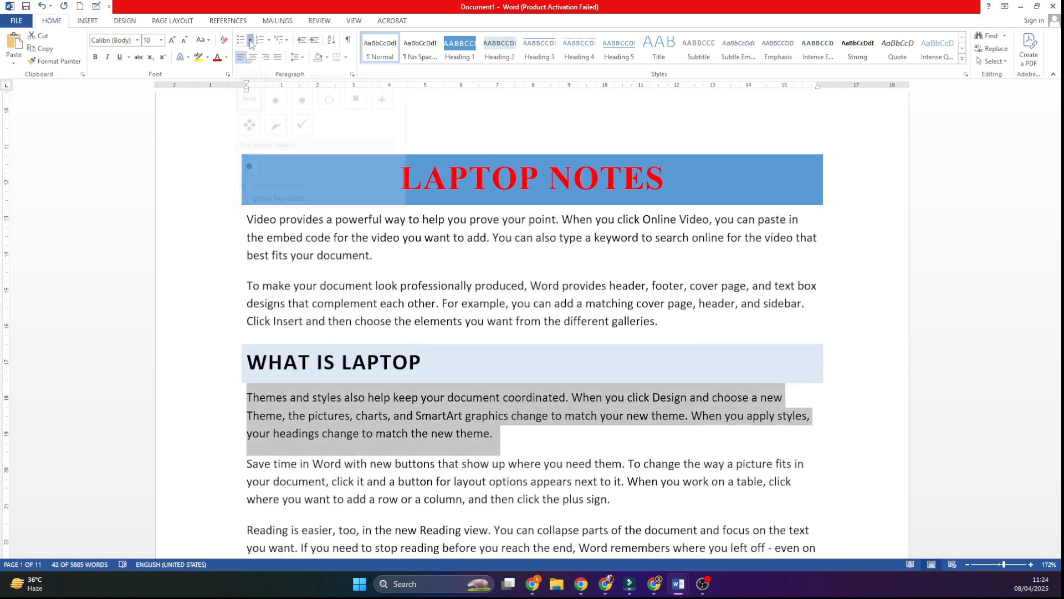
pyautogui.click(276, 138)
pyautogui.click(385, 433)
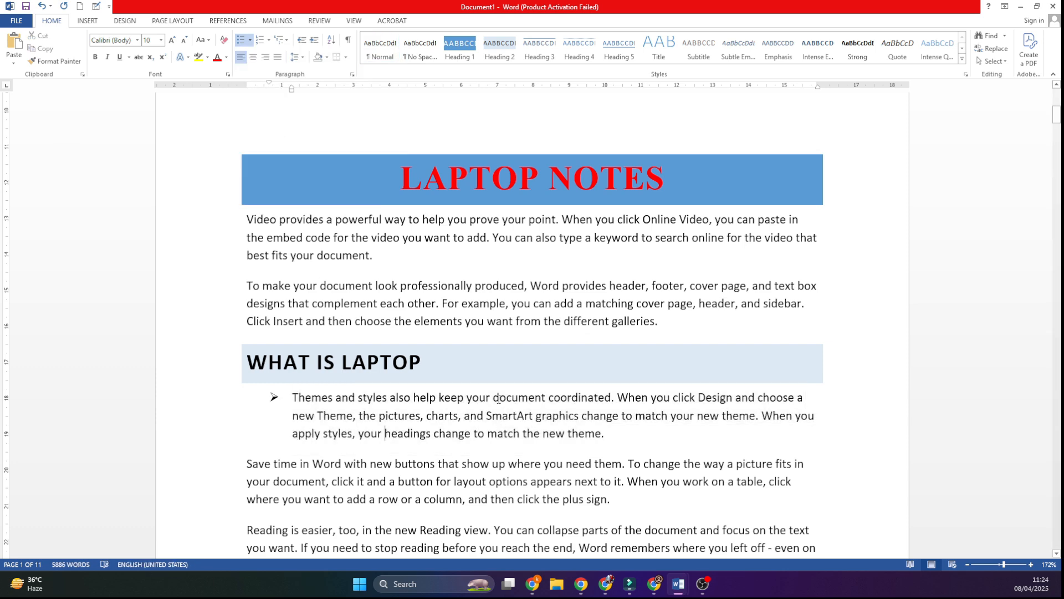
# Step: Split the arrow-bulleted paragraph under WHAT IS LAPTOP into four bullets, breaking after "your", "click" and "pictures", without an empty bullet
pyautogui.press('Return')
pyautogui.click(501, 416)
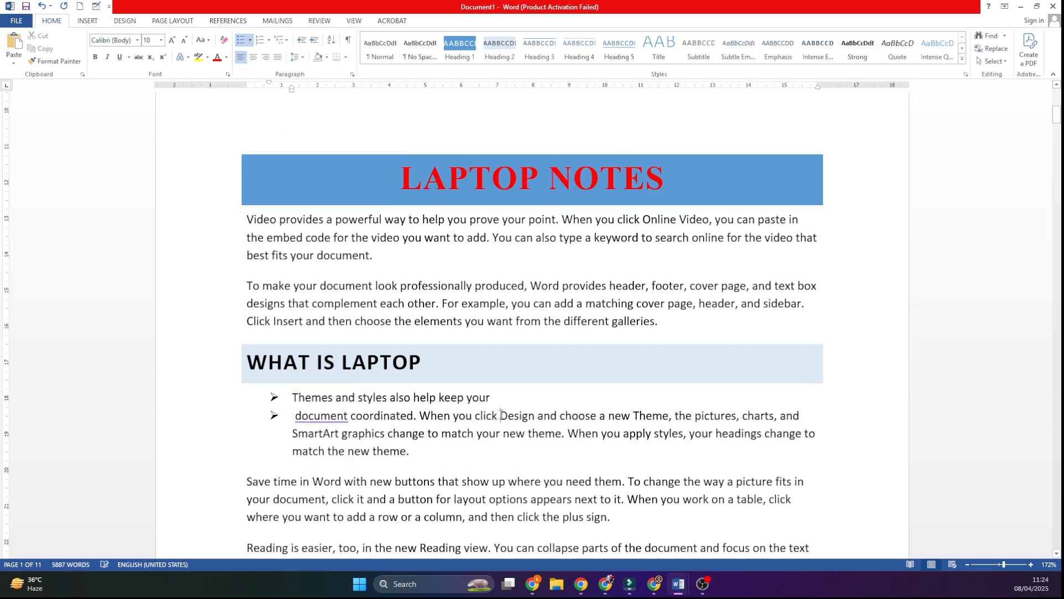
pyautogui.press('Return')
pyautogui.press('Return')
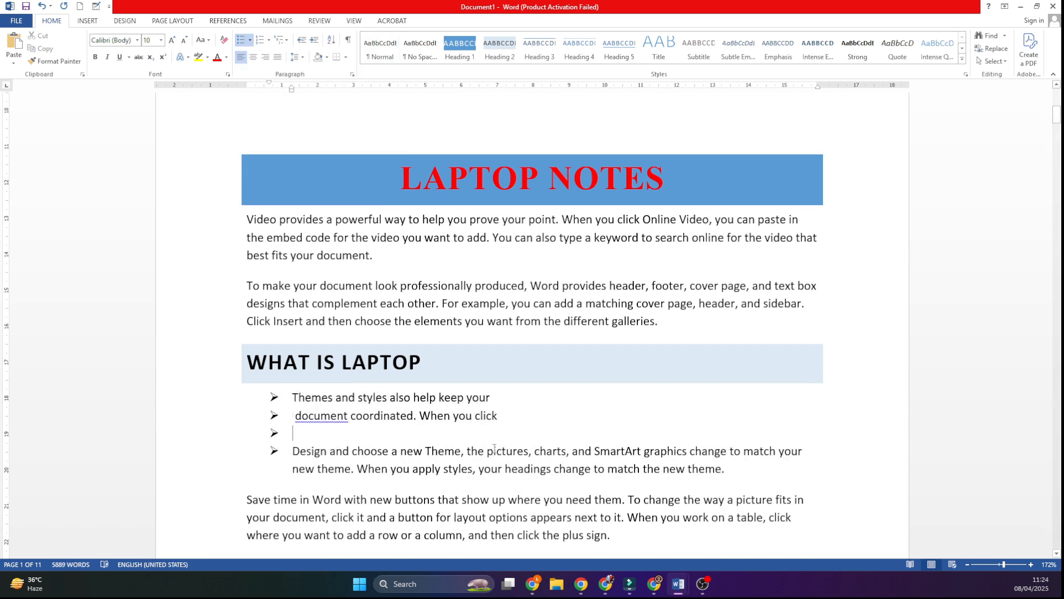
pyautogui.press('BackSpace')
pyautogui.press('BackSpace')
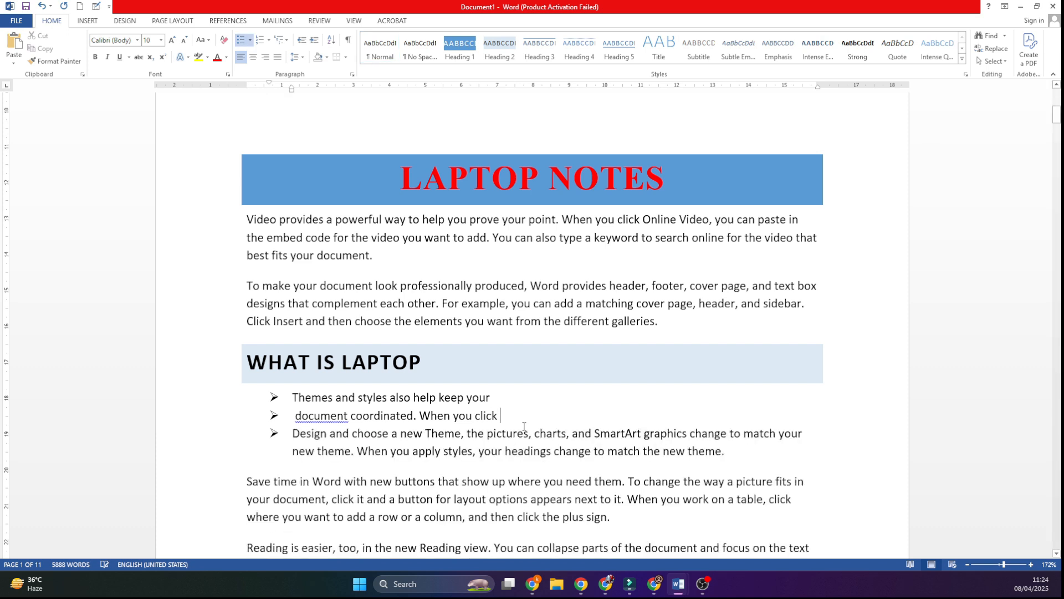
pyautogui.click(529, 433)
pyautogui.press('Return')
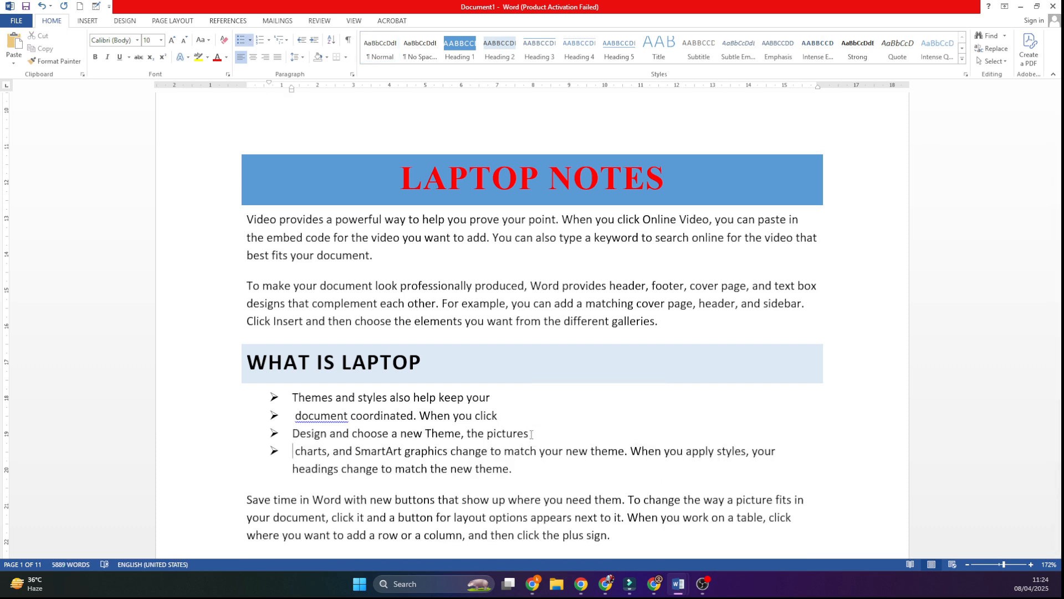
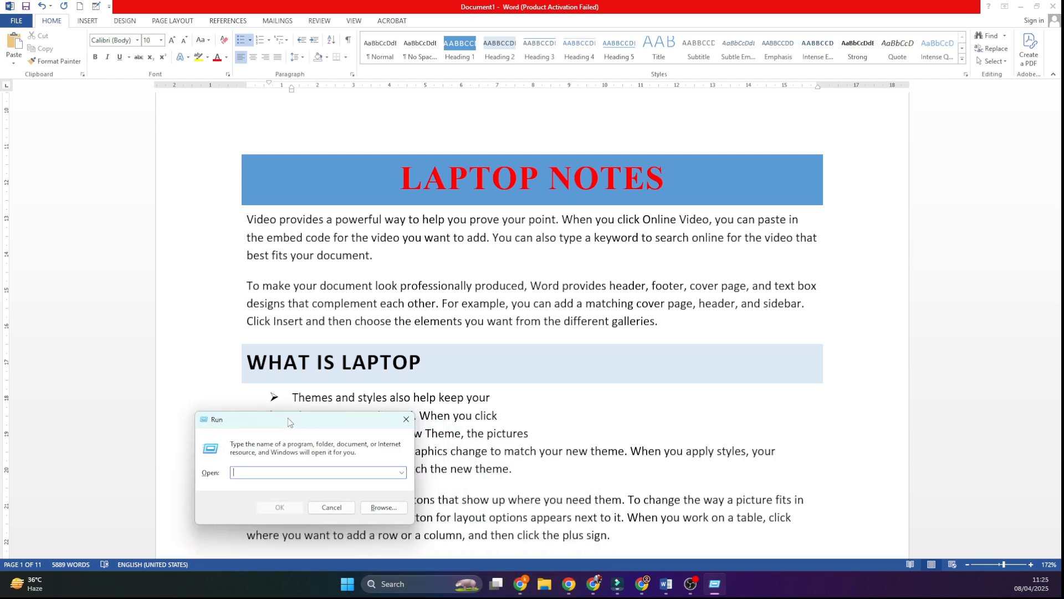
# Step: Open Paint and add a text box on the blank canvas containing the first name in capital letters
pyautogui.write('mspaint')
pyautogui.press('Return')
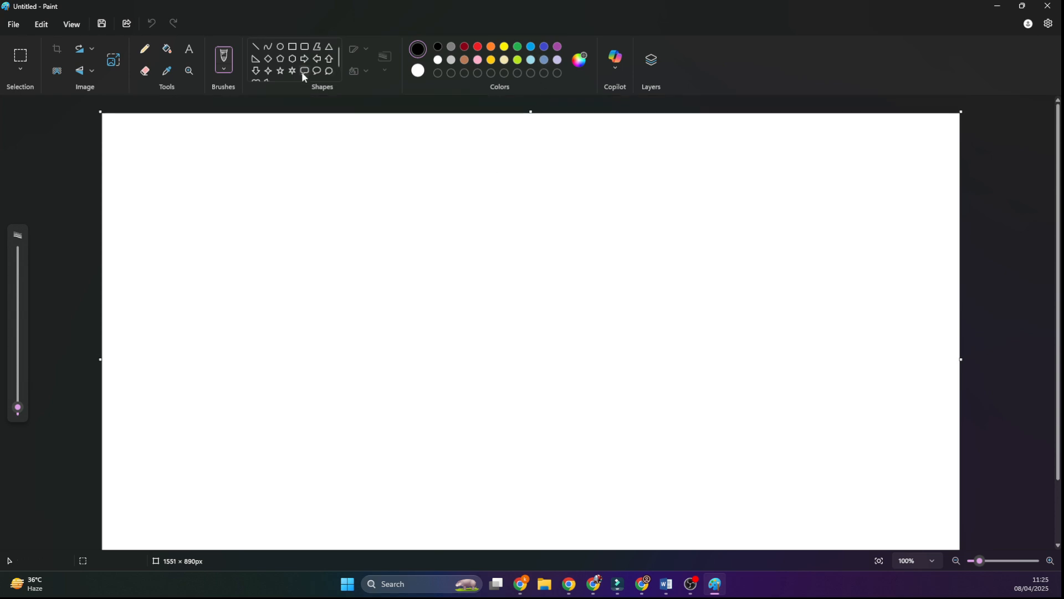
pyautogui.click(189, 50)
pyautogui.click(164, 237)
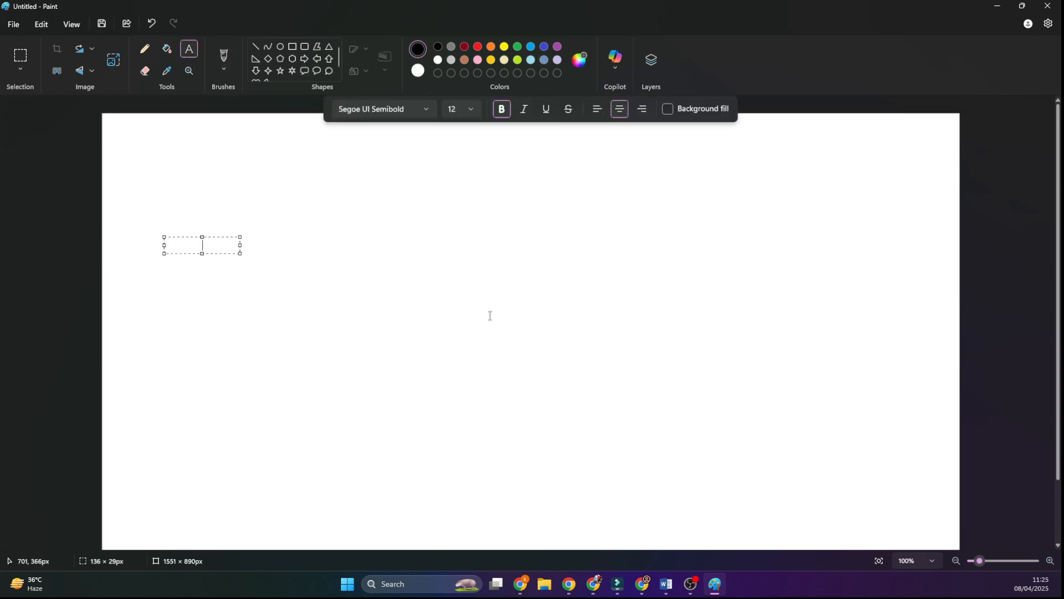
pyautogui.write('vishal')
pyautogui.press('BackSpace')
pyautogui.press('BackSpace')
pyautogui.press('BackSpace')
pyautogui.press('BackSpace')
pyautogui.write('SHAL')
# Step: Enlarge the name text to size 100 and widen its text box until the name fits on one line
pyautogui.hotkey('ctrl', 'a')
pyautogui.hotkey('ctrl', 'shift', '.')
pyautogui.hotkey('ctrl', 'shift', '.')
pyautogui.hotkey('ctrl', 'shift', '.')
pyautogui.hotkey('ctrl', 'shift', '.')
pyautogui.hotkey('ctrl', 'shift', '.')
pyautogui.hotkey('ctrl', 'shift', '.')
pyautogui.hotkey('ctrl', 'shift', '.')
pyautogui.hotkey('ctrl', 'shift', '.')
pyautogui.hotkey('ctrl', 'shift', '.')
pyautogui.hotkey('ctrl', 'shift', '.')
pyautogui.hotkey('ctrl', 'shift', '.')
pyautogui.hotkey('ctrl', 'shift', '.')
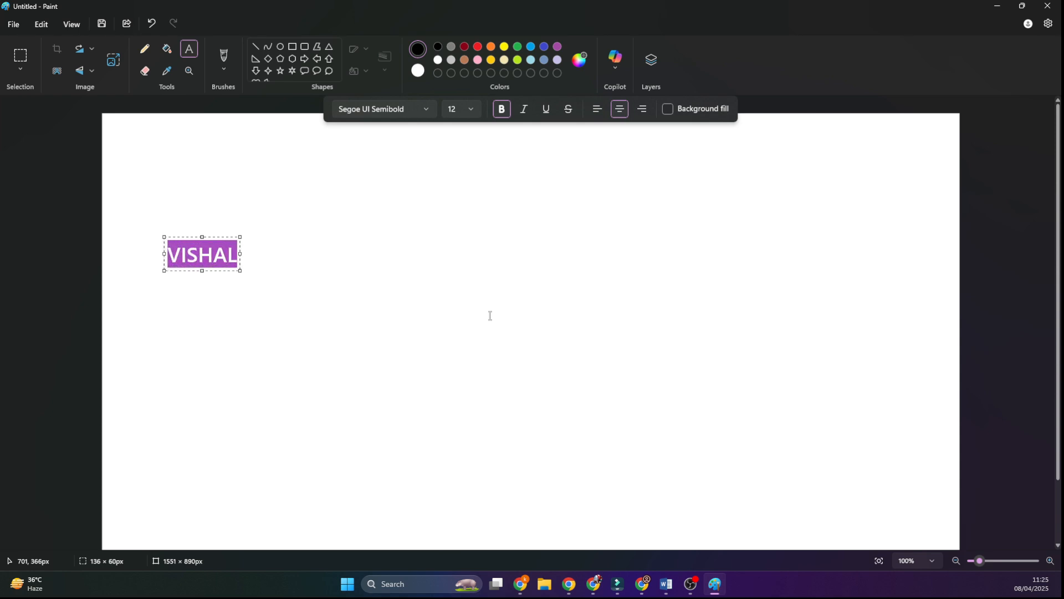
pyautogui.hotkey('ctrl', 'shift', '.')
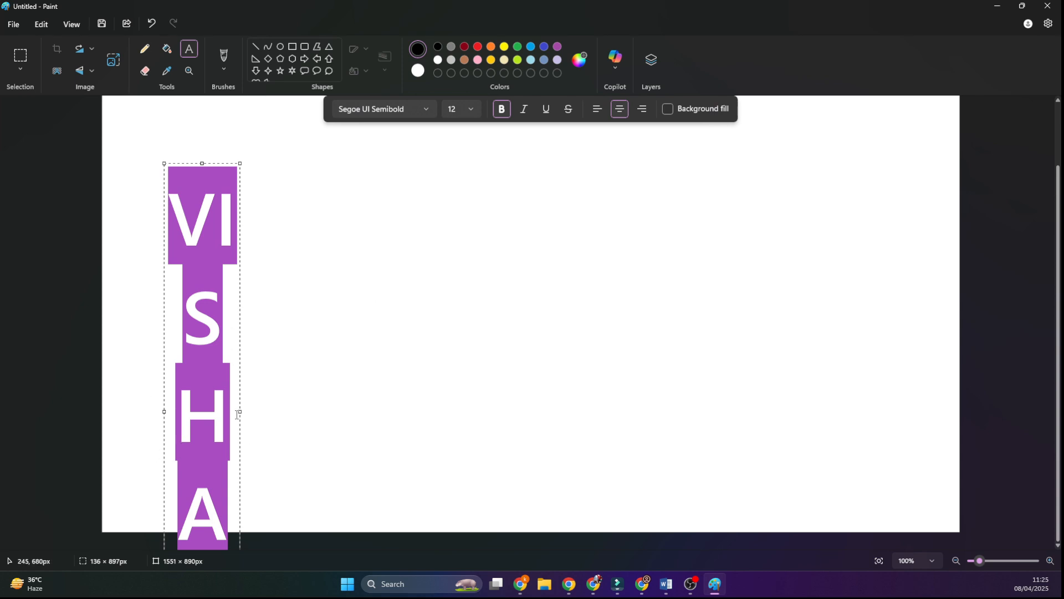
pyautogui.moveTo(243, 410); pyautogui.dragTo(588, 364)
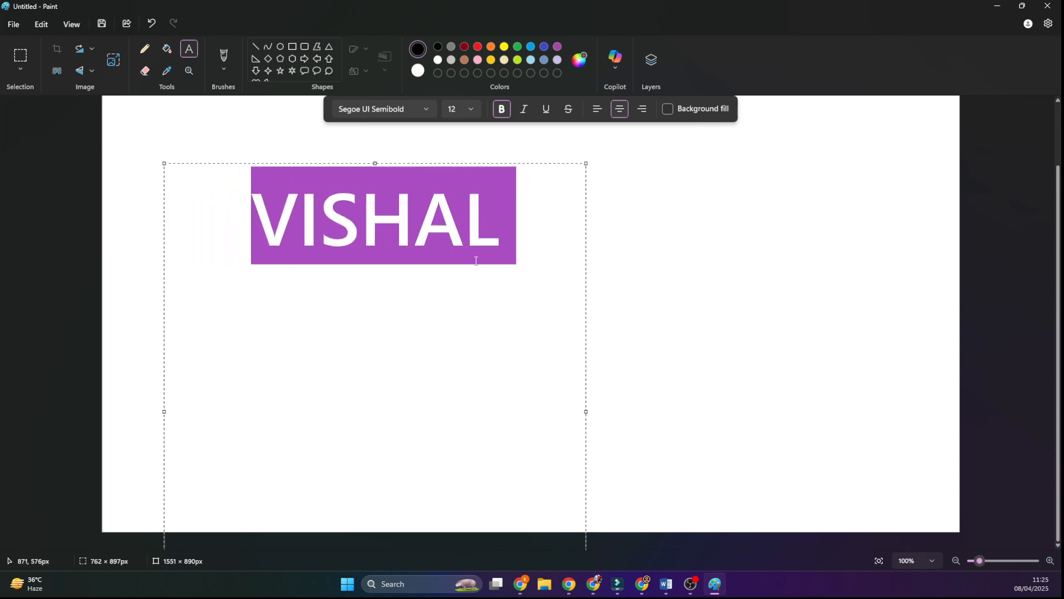
# Step: Remove the first letter from the name text and place the remaining letters on the canvas
pyautogui.click(474, 259)
pyautogui.moveTo(300, 222); pyautogui.dragTo(217, 220)
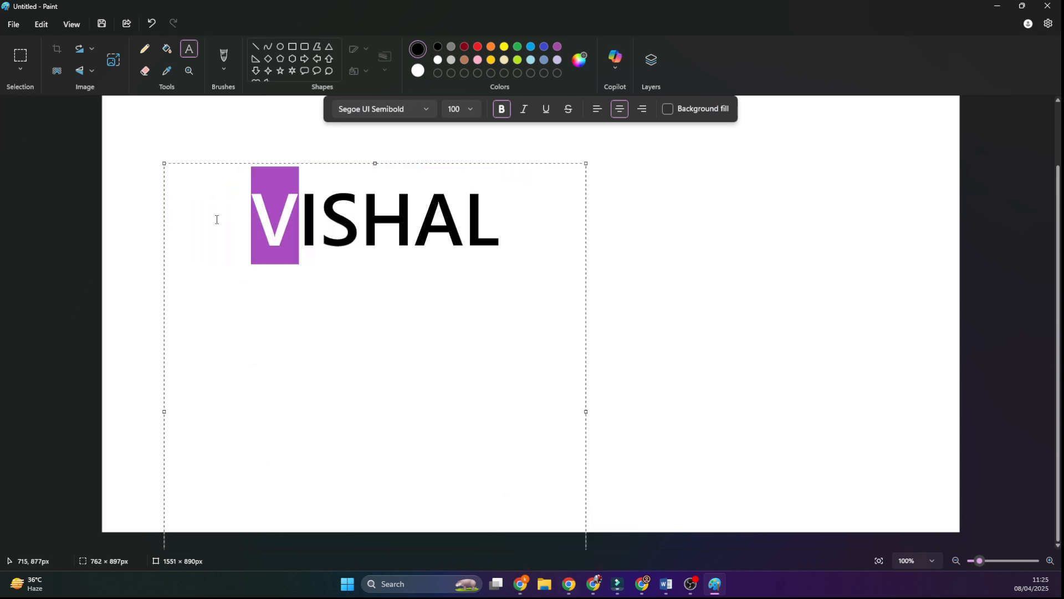
pyautogui.press('BackSpace')
pyautogui.click(634, 244)
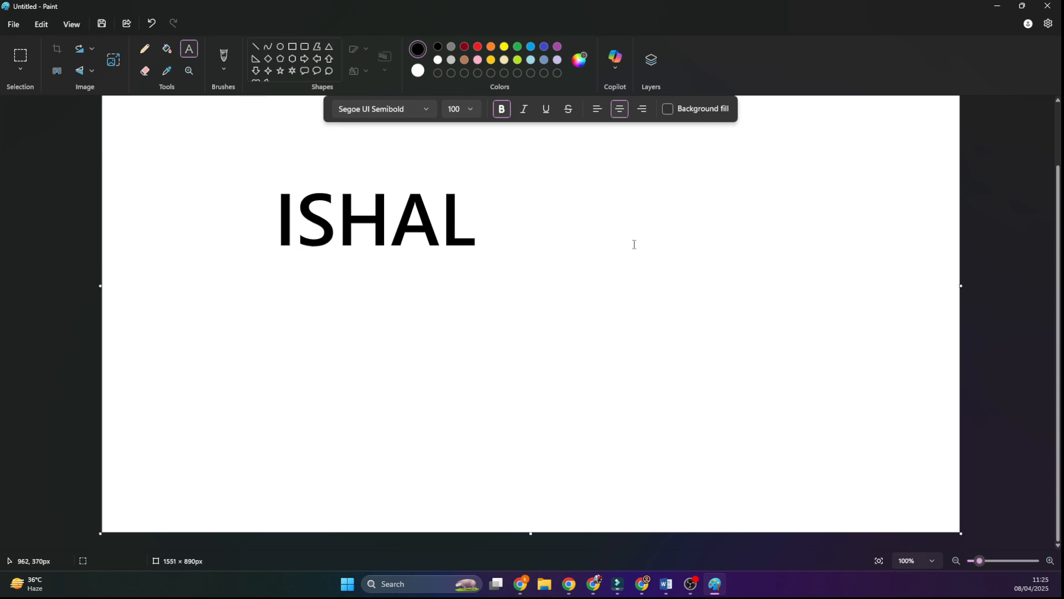
# Step: Add a separate text box with only the capital "V" and enlarge it to size 130
pyautogui.click(495, 265)
pyautogui.write('V')
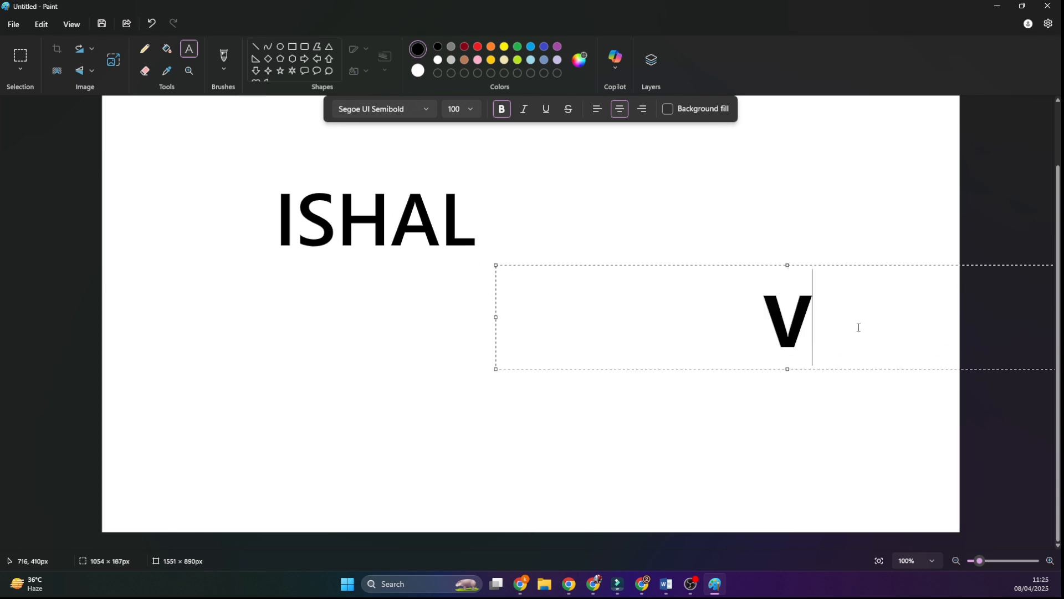
pyautogui.moveTo(858, 327); pyautogui.dragTo(569, 302)
pyautogui.hotkey('ctrl', 'shift', '.')
pyautogui.hotkey('ctrl', 'shift', '.')
pyautogui.hotkey('ctrl', 'shift', '.')
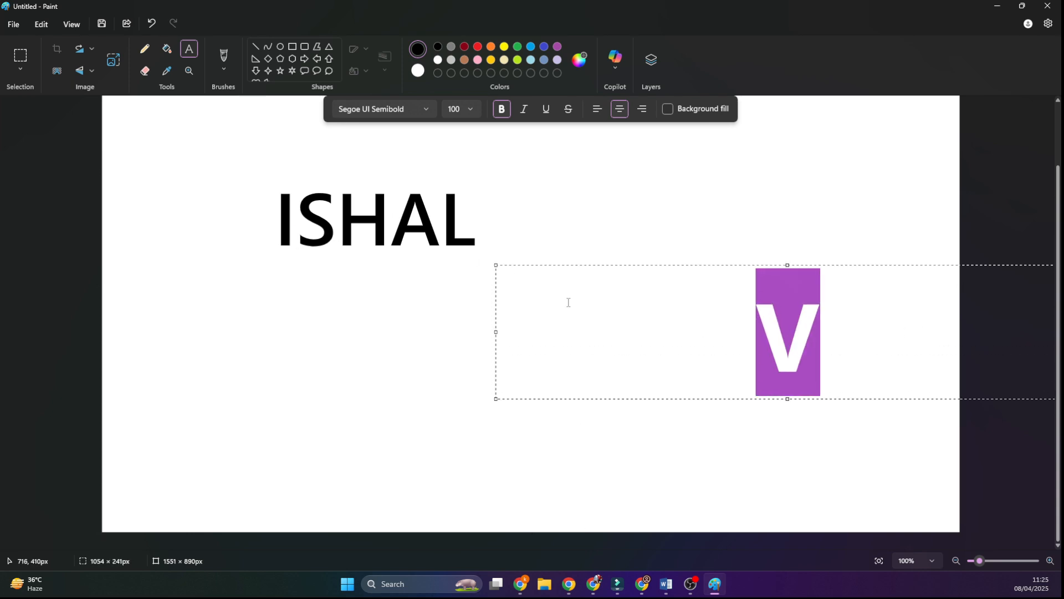
pyautogui.press('Right')
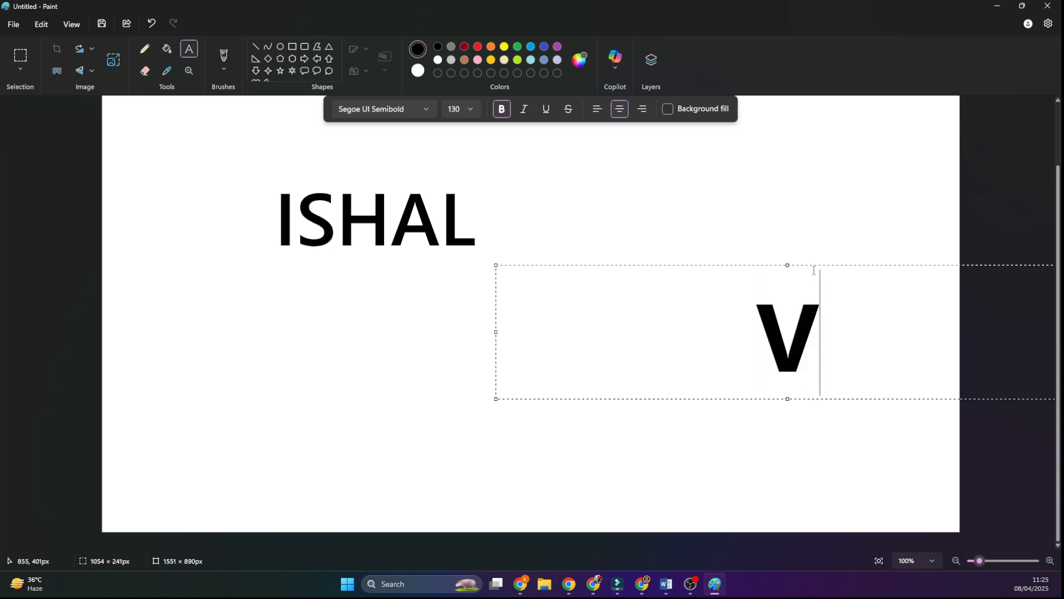
# Step: Move the separate "V" directly in front of the other letters and set its font size to 150
pyautogui.moveTo(800, 264); pyautogui.dragTo(268, 156)
pyautogui.moveTo(274, 221); pyautogui.dragTo(160, 228)
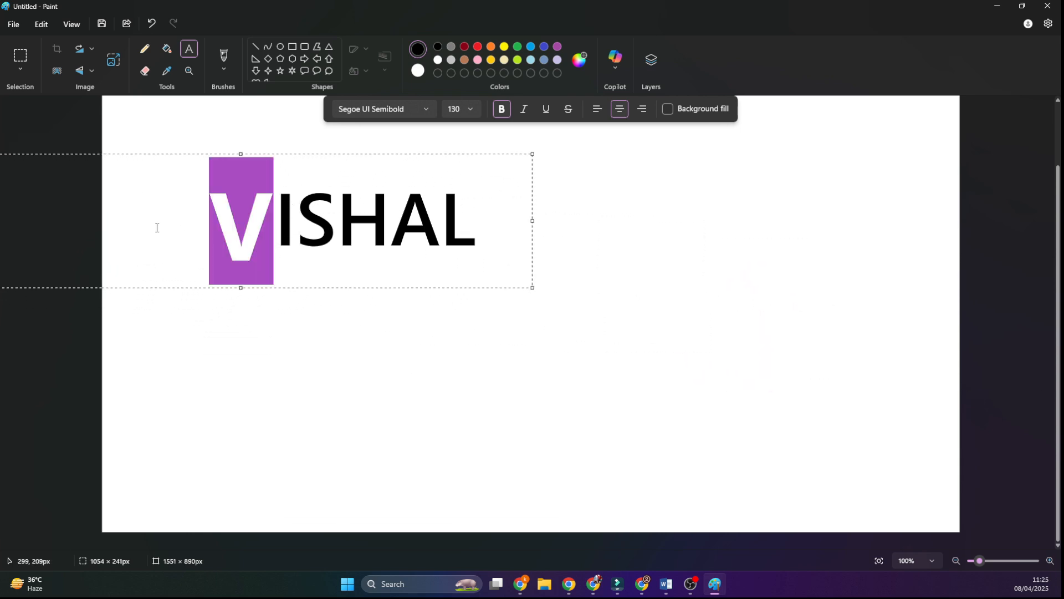
pyautogui.click(469, 108)
pyautogui.click(452, 110)
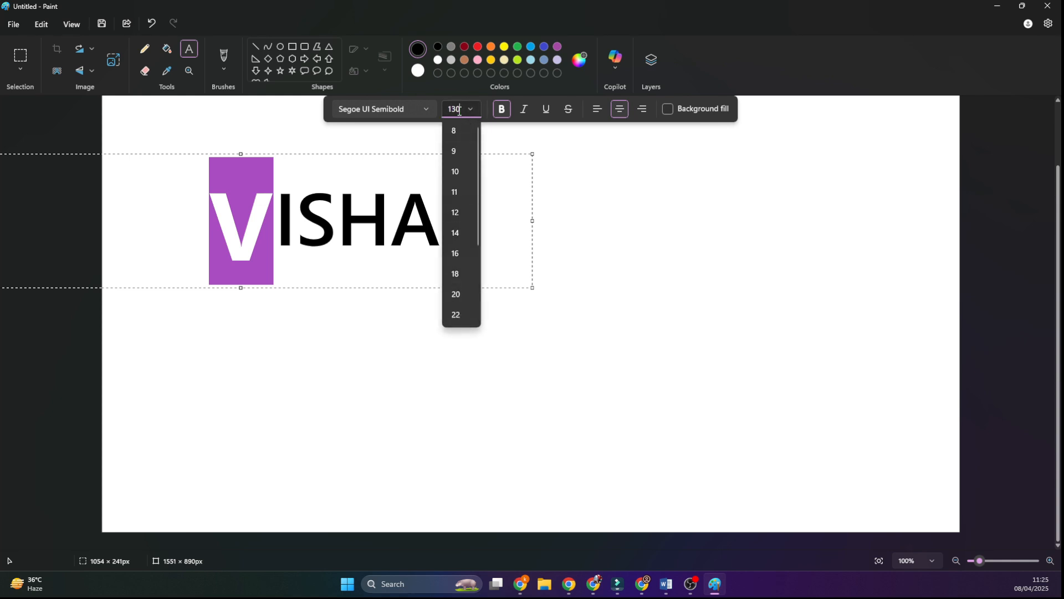
pyautogui.doubleClick(452, 110)
pyautogui.write('150')
pyautogui.press('Return')
pyautogui.click(254, 226)
pyautogui.moveTo(278, 156)
pyautogui.mouseDown()
pyautogui.moveTo(280, 118)
pyautogui.moveTo(277, 151)
pyautogui.mouseUp()
pyautogui.click(292, 383)
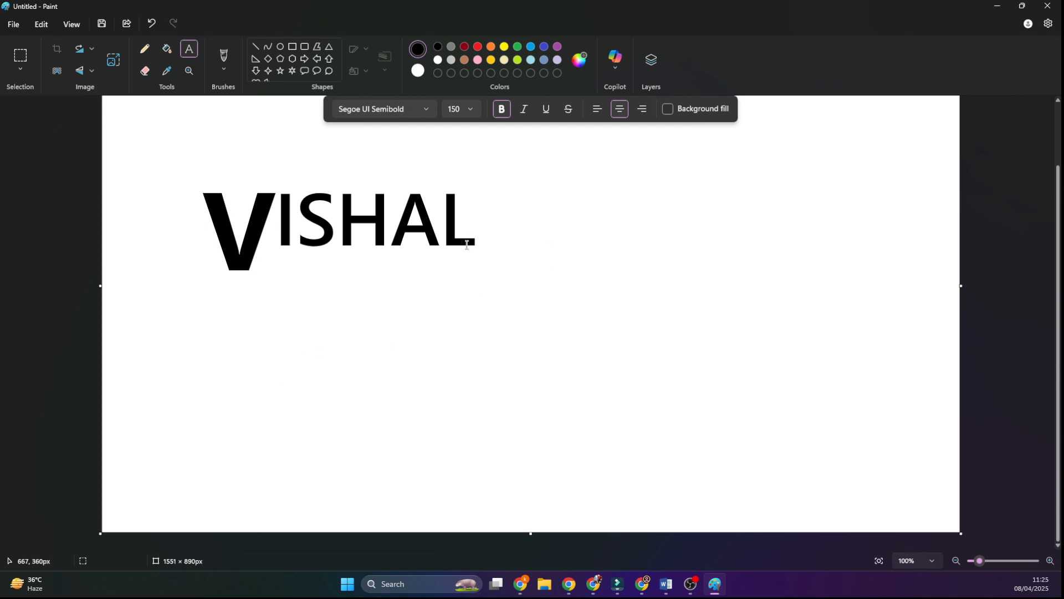
# Step: Add a separate capital "L" at size 150 in the empty area below the name
pyautogui.click(445, 372)
pyautogui.write('L')
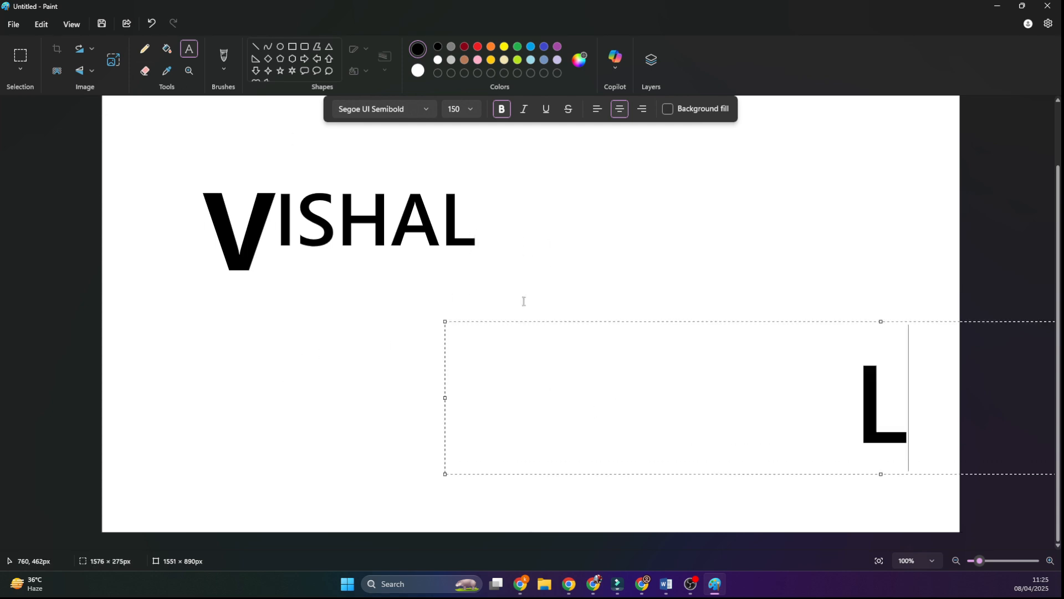
pyautogui.moveTo(530, 321); pyautogui.dragTo(83, 317)
pyautogui.click(426, 213)
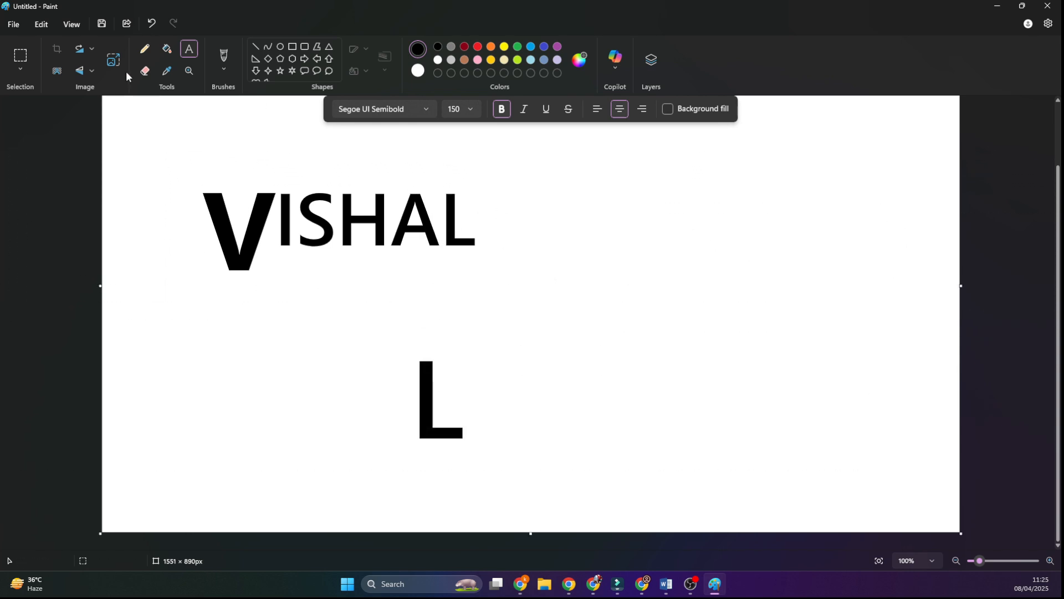
# Step: Delete the small last letter of the name and move the large "L" into its place
pyautogui.click(25, 55)
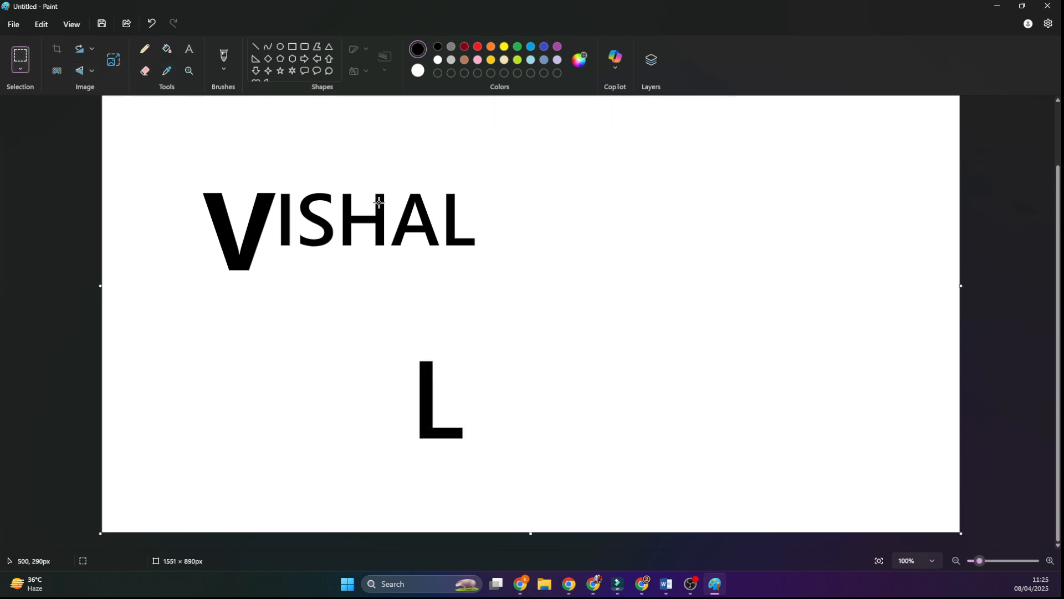
pyautogui.moveTo(442, 175); pyautogui.dragTo(510, 272)
pyautogui.press('Delete')
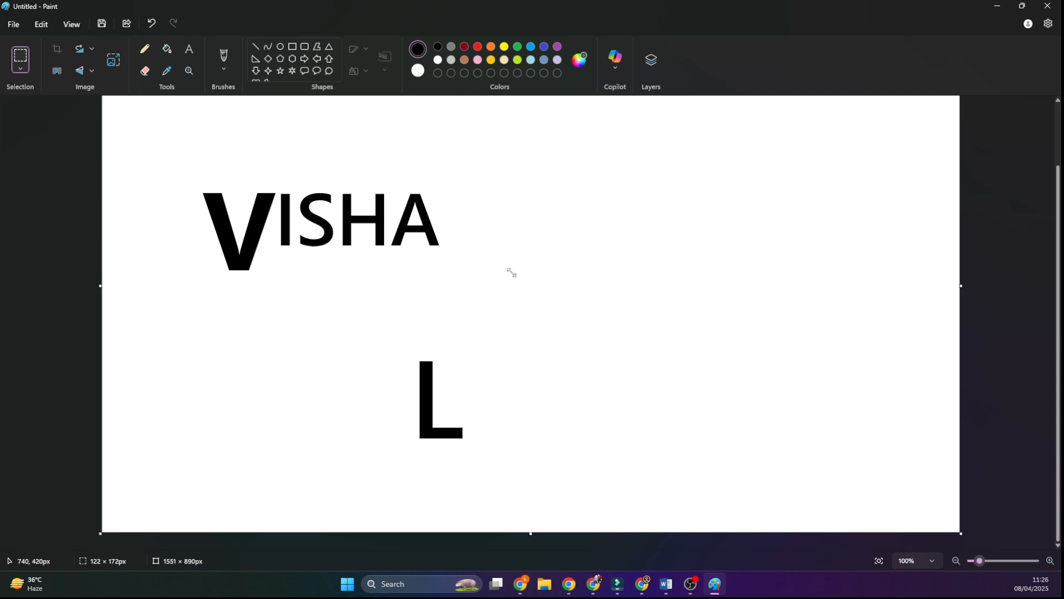
pyautogui.moveTo(373, 332); pyautogui.dragTo(534, 475)
pyautogui.moveTo(451, 371)
pyautogui.mouseDown()
pyautogui.moveTo(475, 340)
pyautogui.moveTo(468, 226)
pyautogui.moveTo(456, 244)
pyautogui.mouseUp()
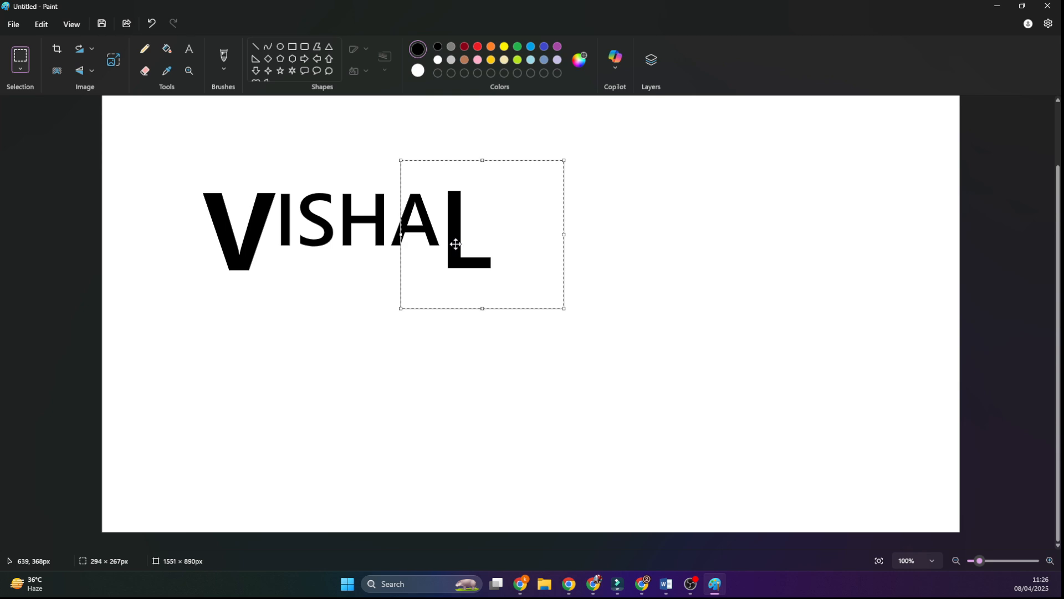
pyautogui.click(684, 256)
# Step: Draw overlapping horizontal black lines under the name, from the foot of the "V" to just past the large "L"
pyautogui.click(256, 47)
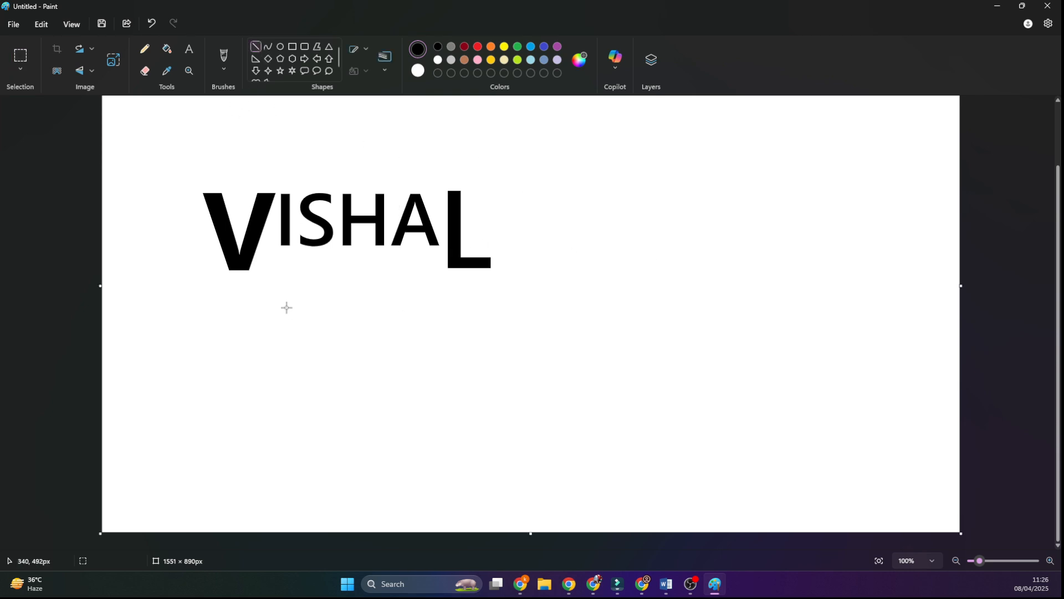
pyautogui.moveTo(253, 270); pyautogui.dragTo(493, 270)
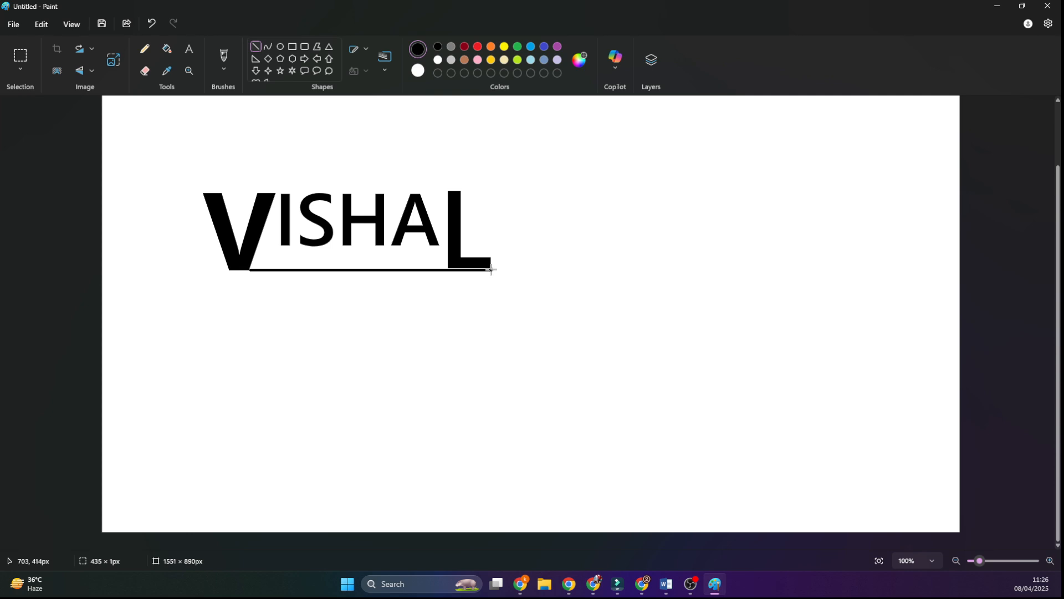
pyautogui.click(574, 294)
pyautogui.moveTo(230, 270); pyautogui.dragTo(489, 294)
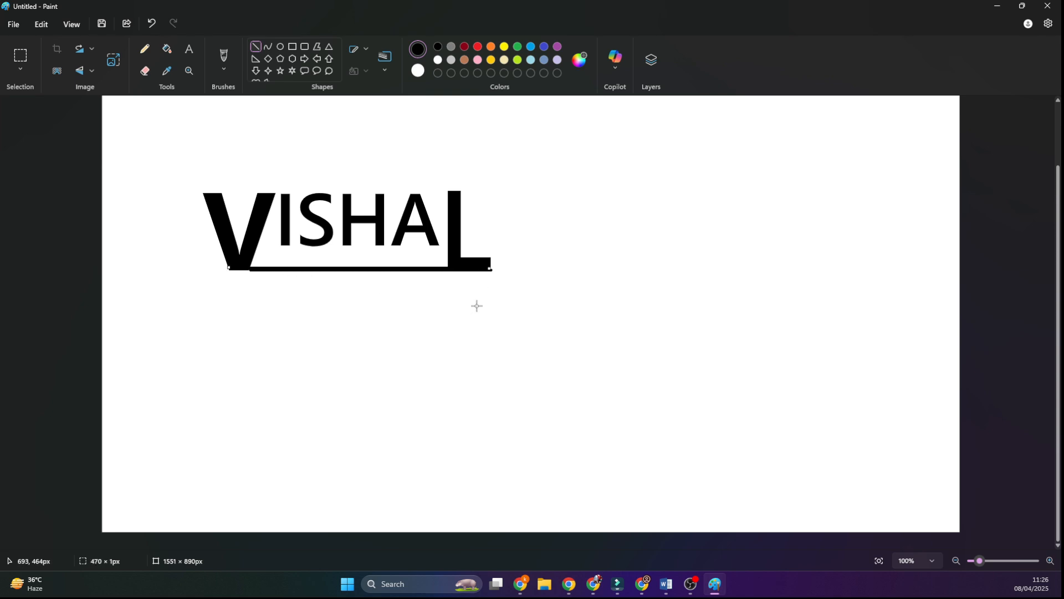
pyautogui.moveTo(230, 269); pyautogui.dragTo(495, 279)
pyautogui.click(518, 308)
# Step: Select and delete the end of the underline that sticks out beyond the large "L"
pyautogui.click(20, 56)
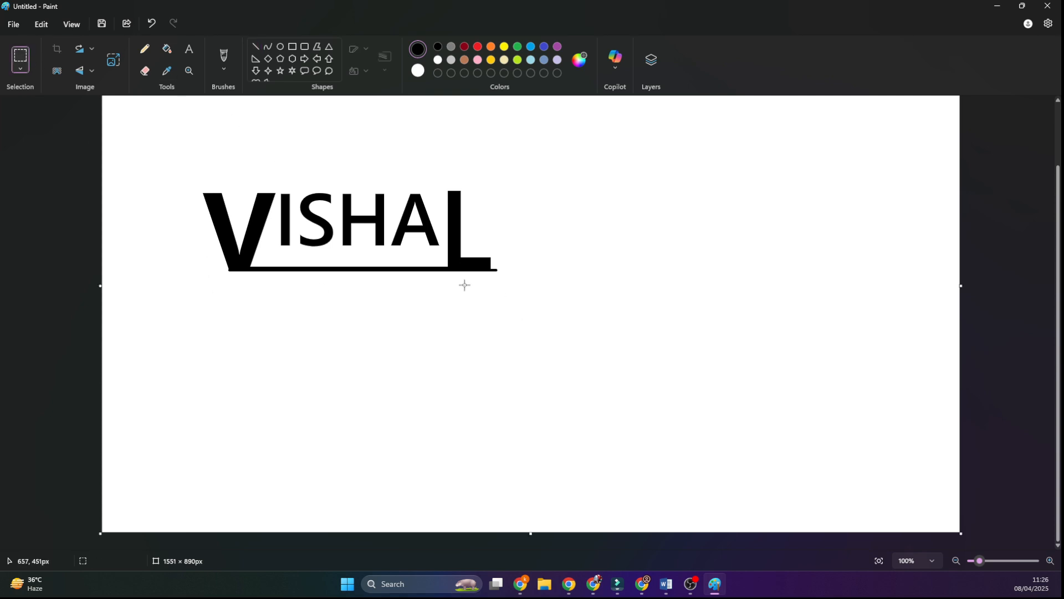
pyautogui.moveTo(484, 242); pyautogui.dragTo(533, 309)
pyautogui.press('Delete')
# Step: Trim the small piece of the underline that sticks out in front of the foot of the "V"
pyautogui.click(1001, 560)
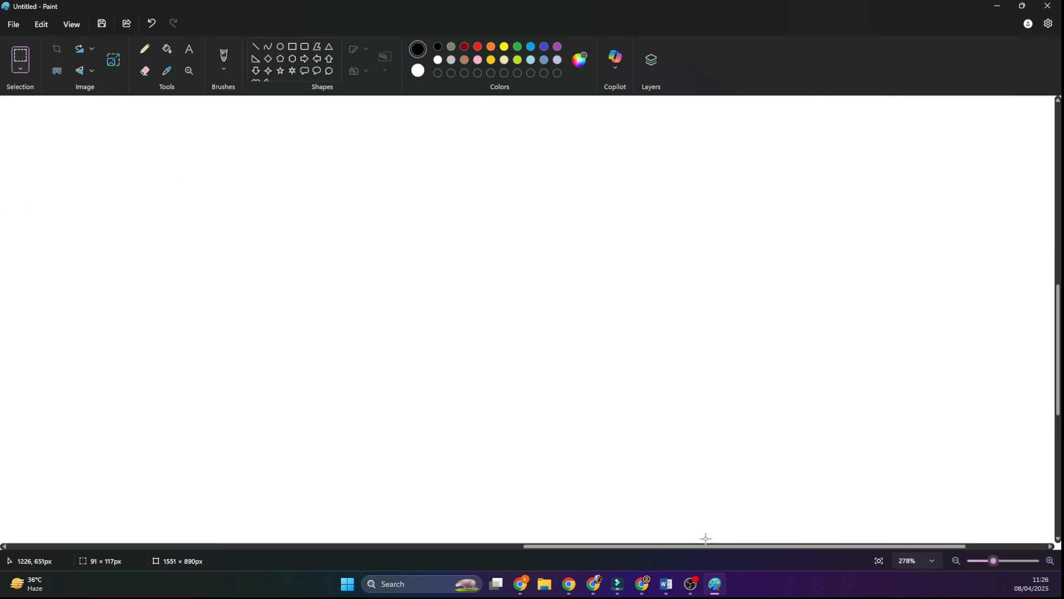
pyautogui.moveTo(691, 549); pyautogui.dragTo(194, 549)
pyautogui.scroll(3, 362, 302)
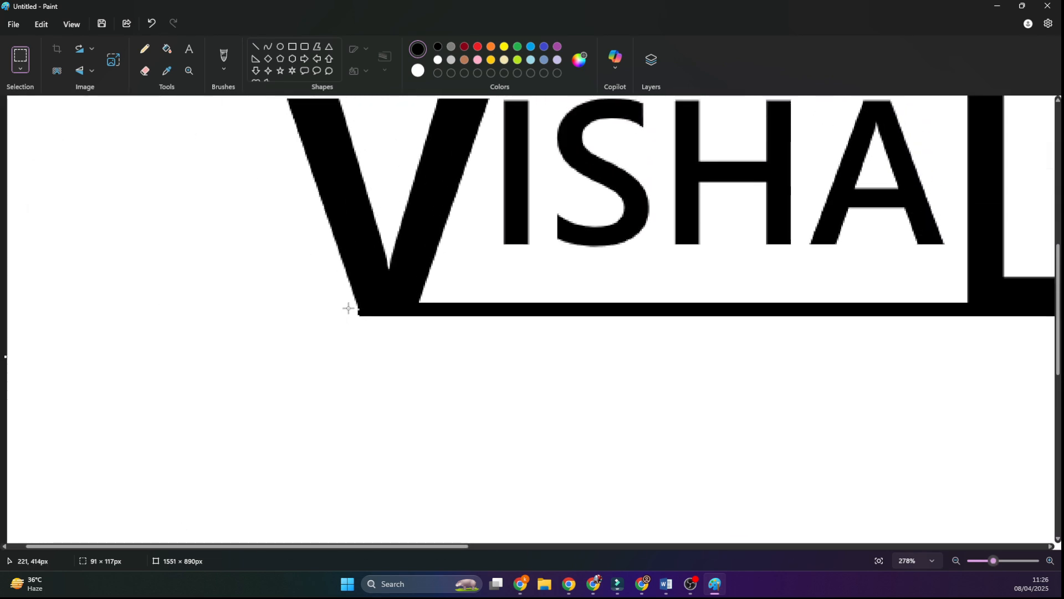
pyautogui.moveTo(347, 307); pyautogui.dragTo(360, 327)
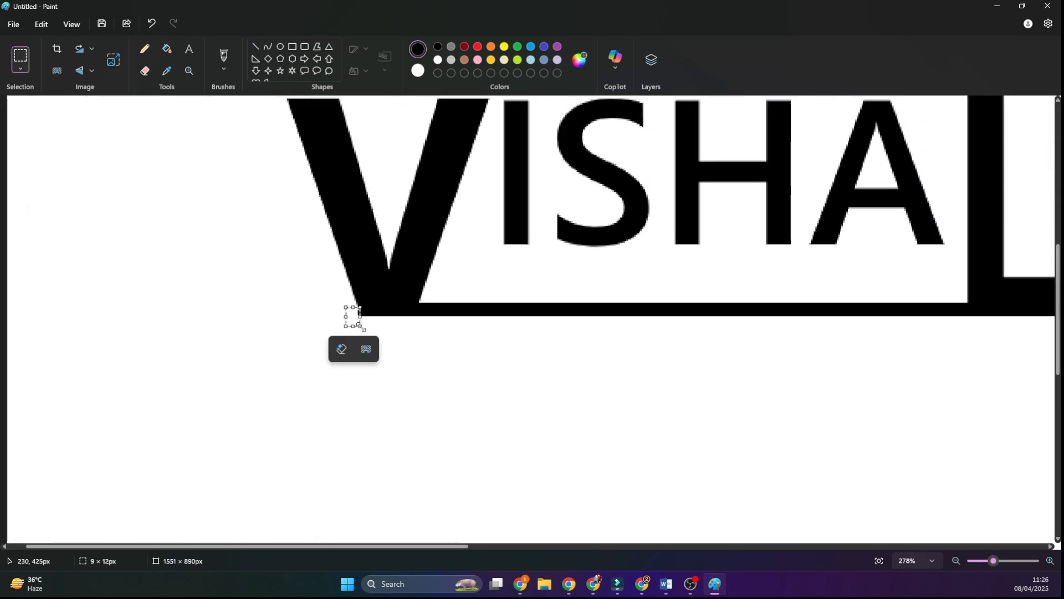
pyautogui.press('Delete')
pyautogui.scroll(5, 342, 335)
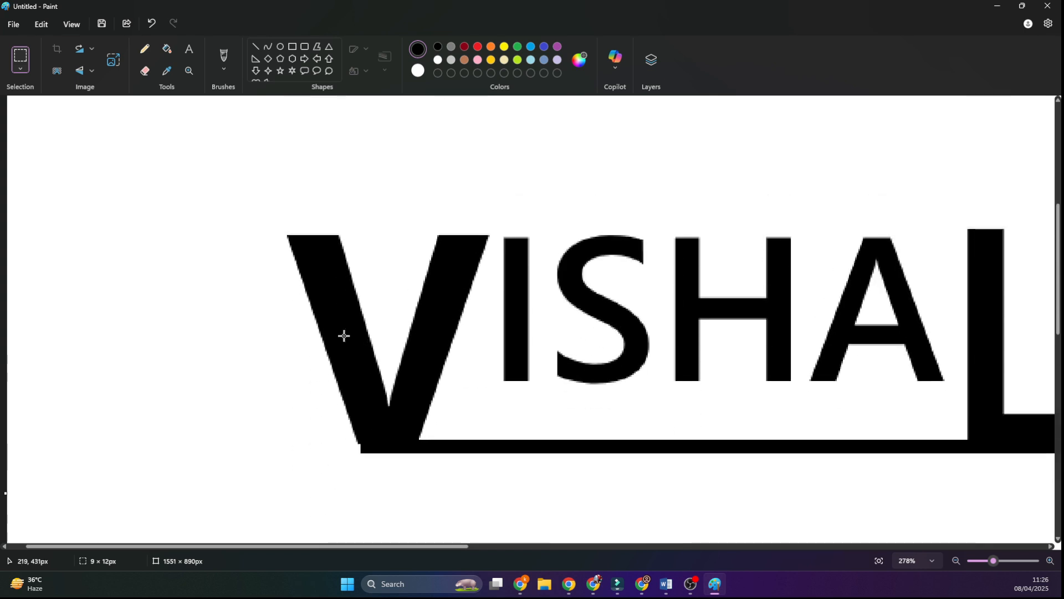
pyautogui.scroll(-3, 342, 335)
pyautogui.scroll(-2, 987, 557)
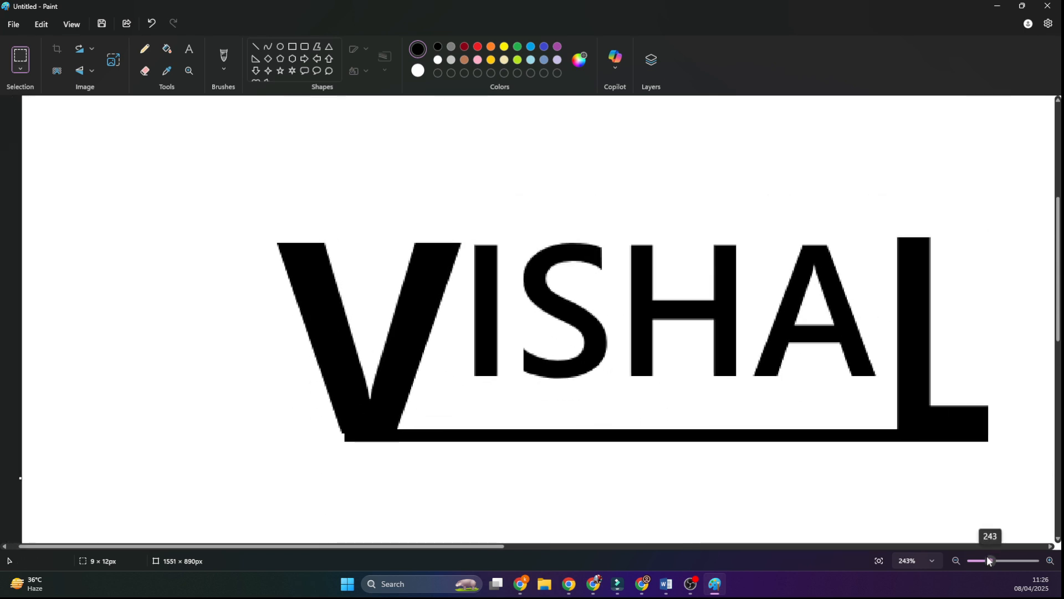
pyautogui.click(188, 48)
pyautogui.click(154, 304)
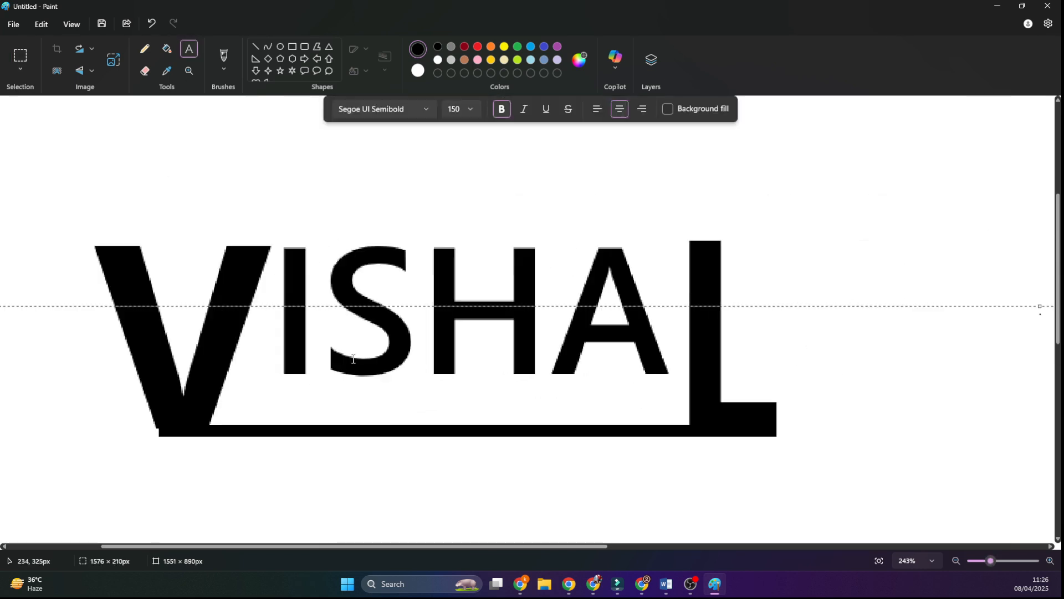
pyautogui.scroll(-3, 478, 338)
pyautogui.scroll(4, 440, 273)
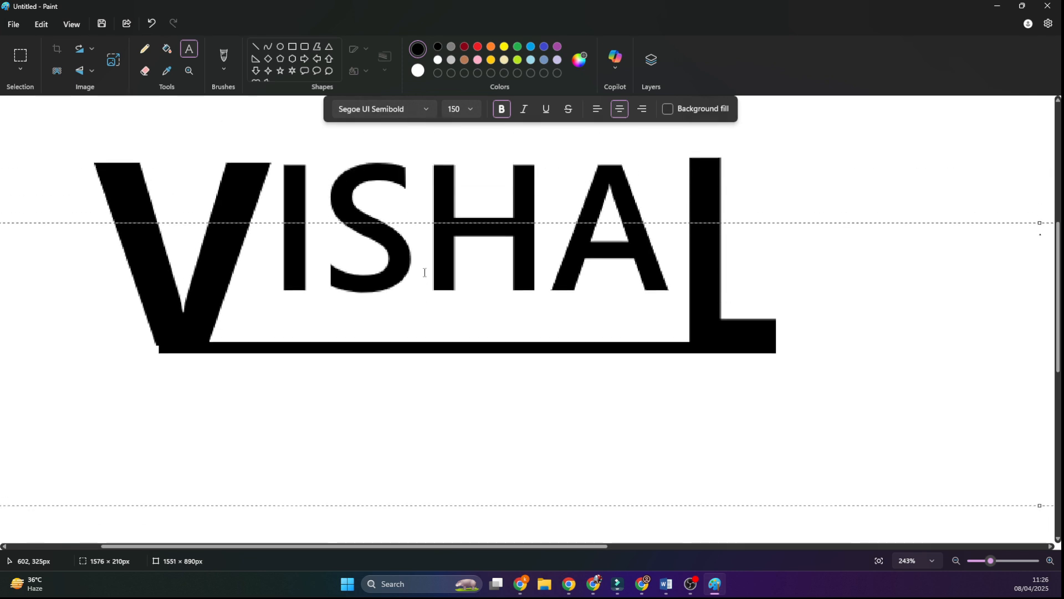
pyautogui.scroll(1, 554, 208)
pyautogui.hscroll(5, 535, 199)
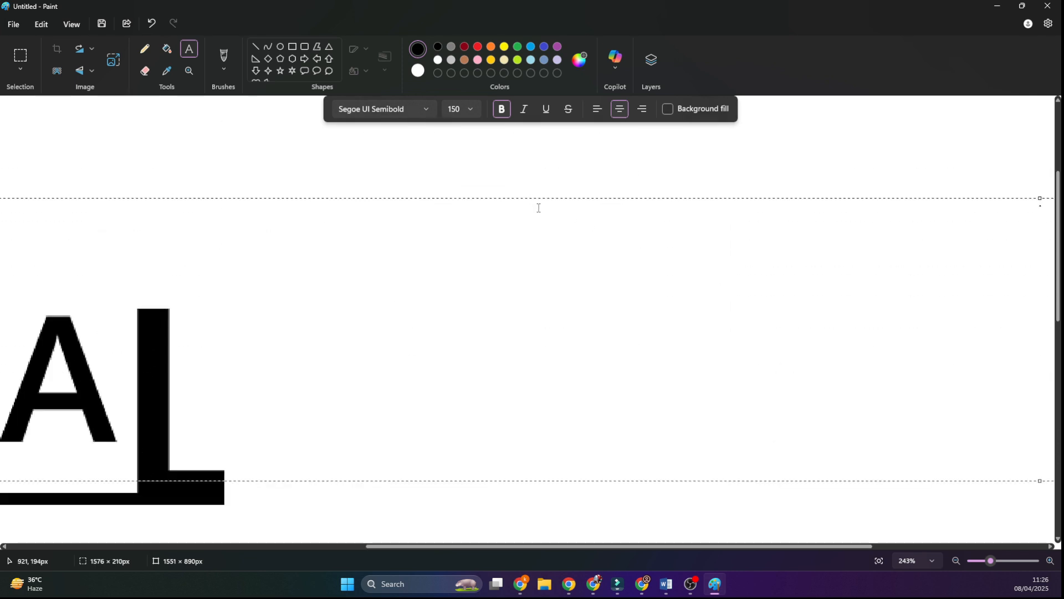
pyautogui.moveTo(991, 561); pyautogui.dragTo(979, 560)
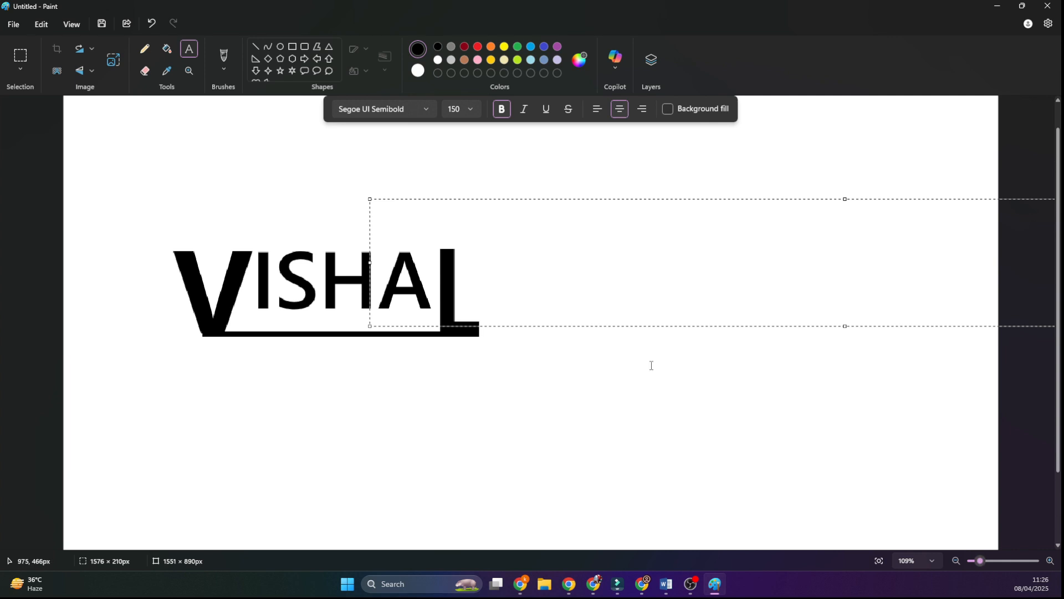
pyautogui.click(282, 397)
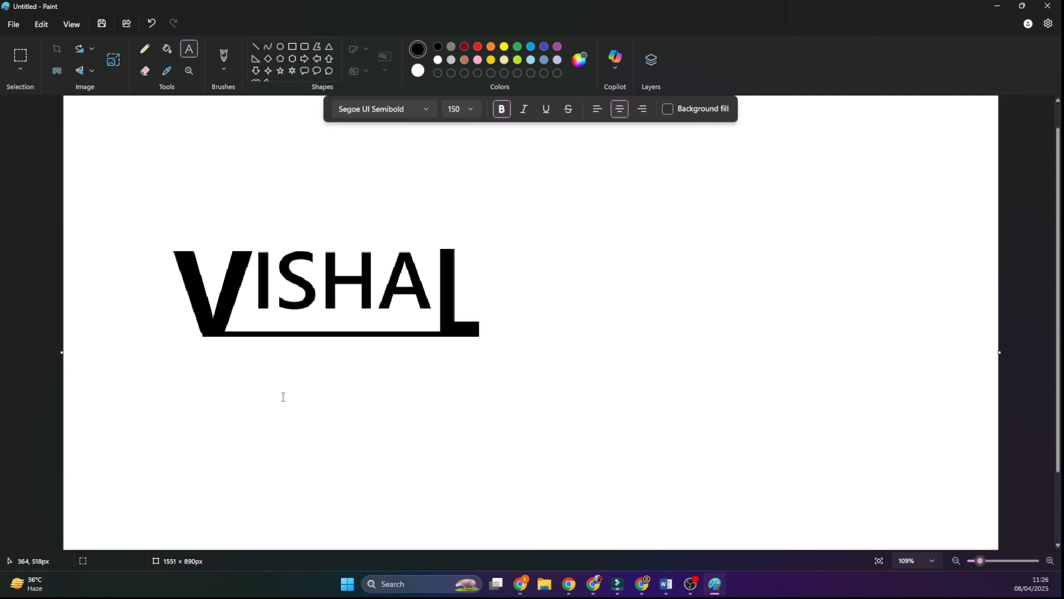
# Step: Add the text "ENTERPRISES" at font size 20 in a new text box below the name
pyautogui.click(303, 416)
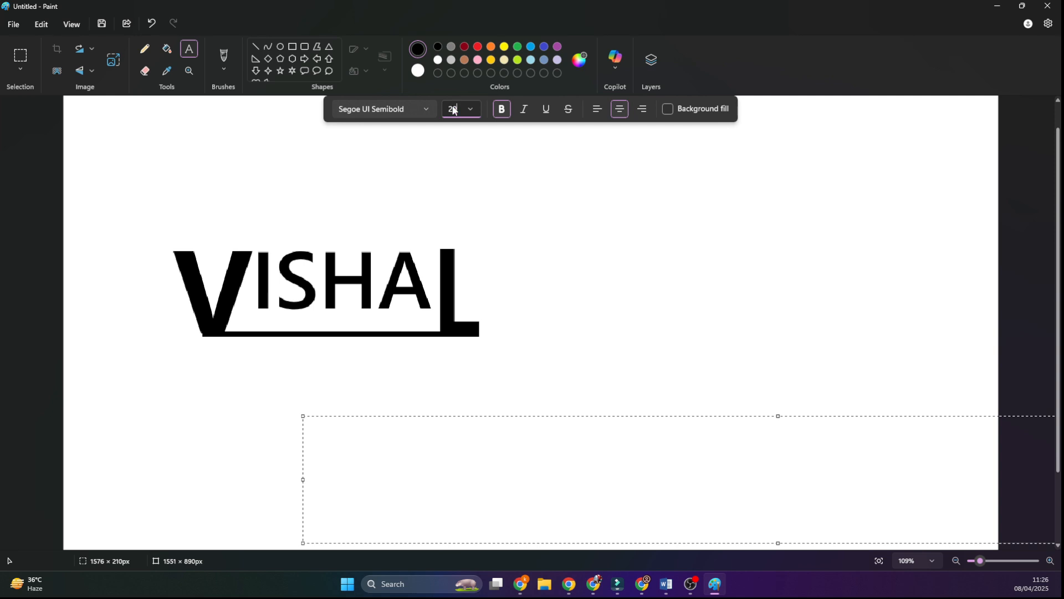
pyautogui.click(329, 480)
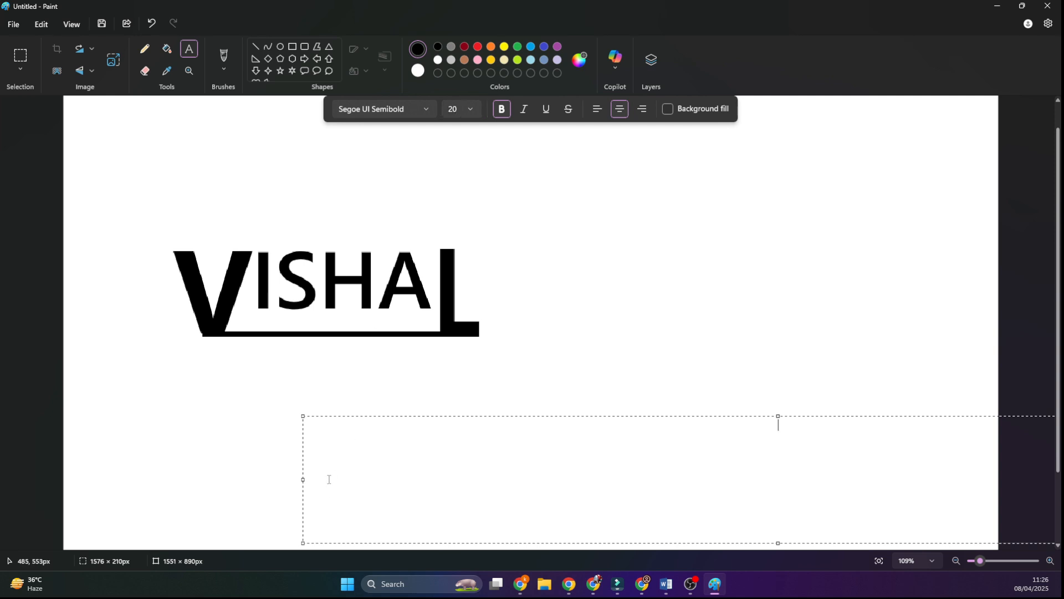
pyautogui.write('ENTERPRISES')
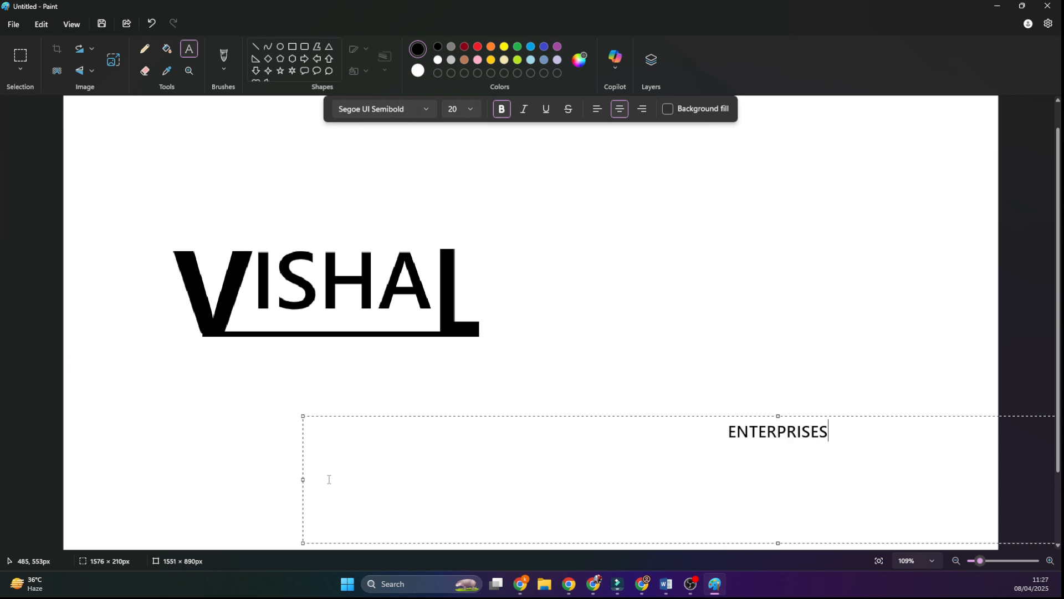
# Step: Replace "ENTERPRISES" with "COMPUTER CENTER" and place the text centred in the gap between the small letters and the underline
pyautogui.moveTo(704, 416); pyautogui.dragTo(230, 305)
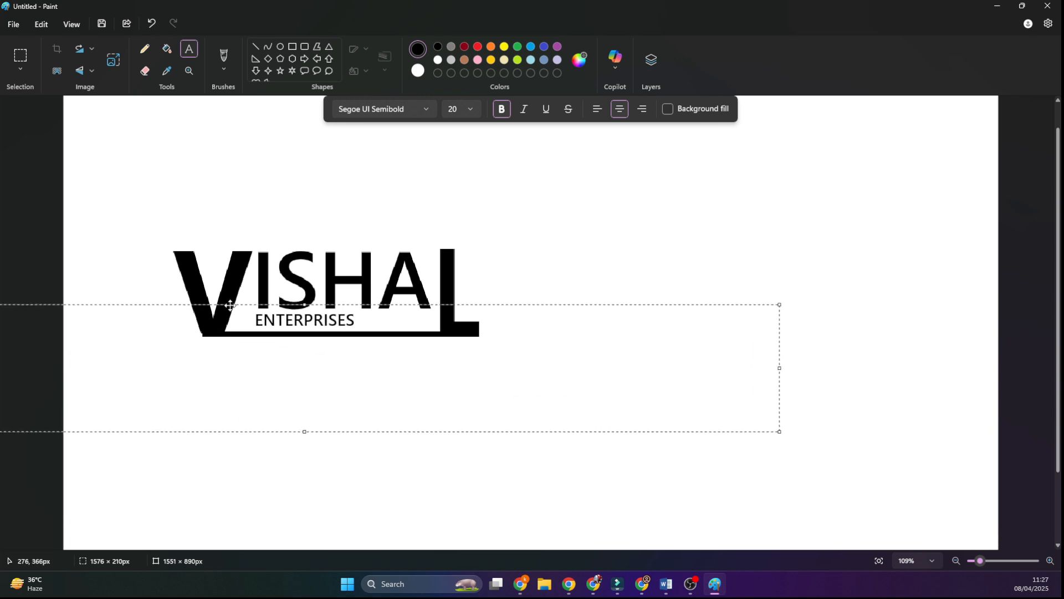
pyautogui.moveTo(346, 320); pyautogui.dragTo(228, 318)
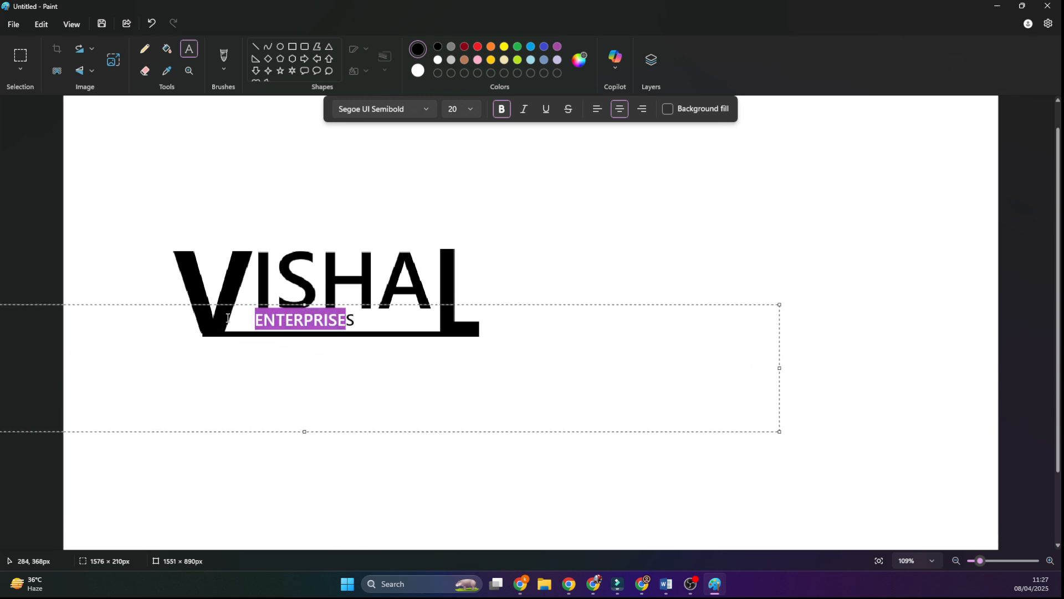
pyautogui.hotkey('ctrl', 'a')
pyautogui.write('com')
pyautogui.press('BackSpace')
pyautogui.press('BackSpace')
pyautogui.press('BackSpace')
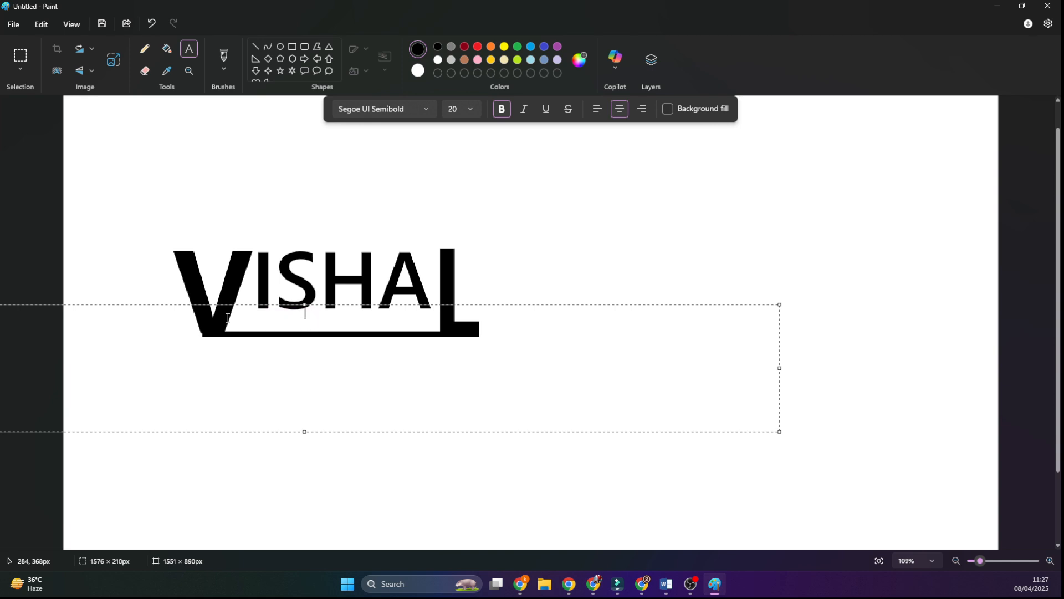
pyautogui.write('COMPUTER CX')
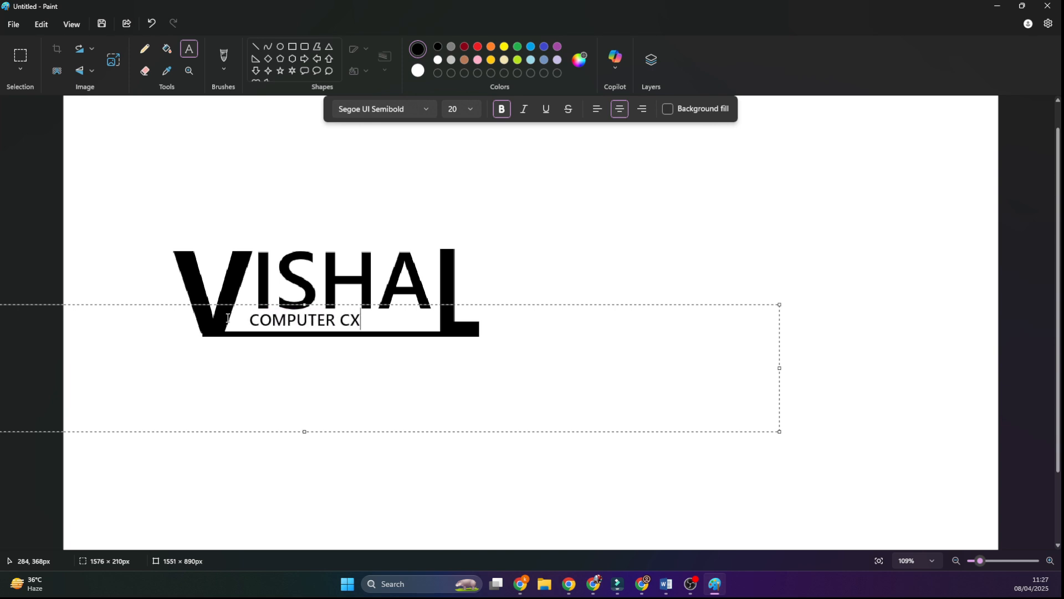
pyautogui.press('BackSpace')
pyautogui.write('ENT')
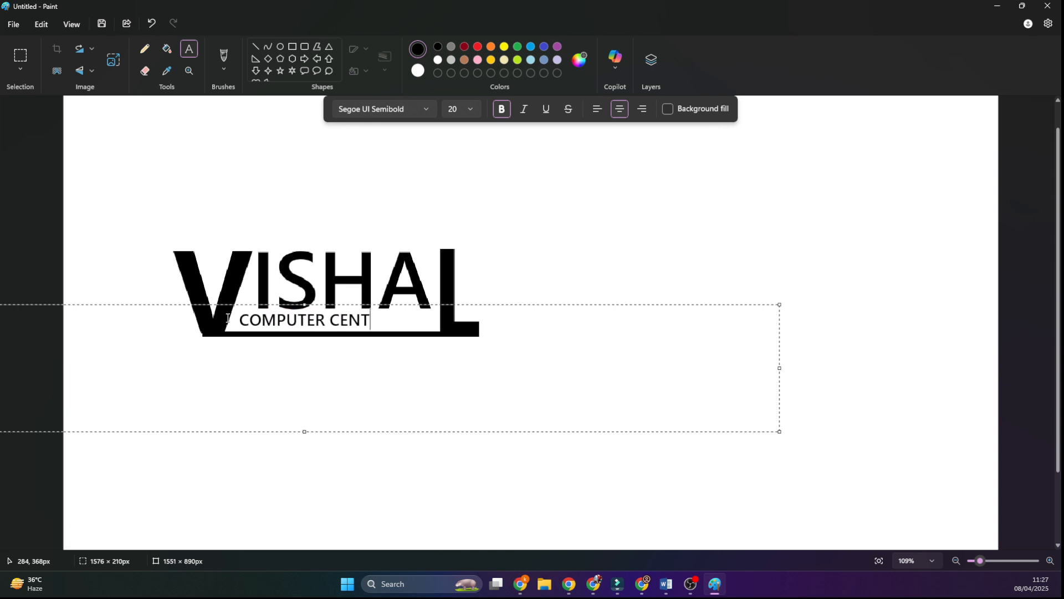
pyautogui.write('ER')
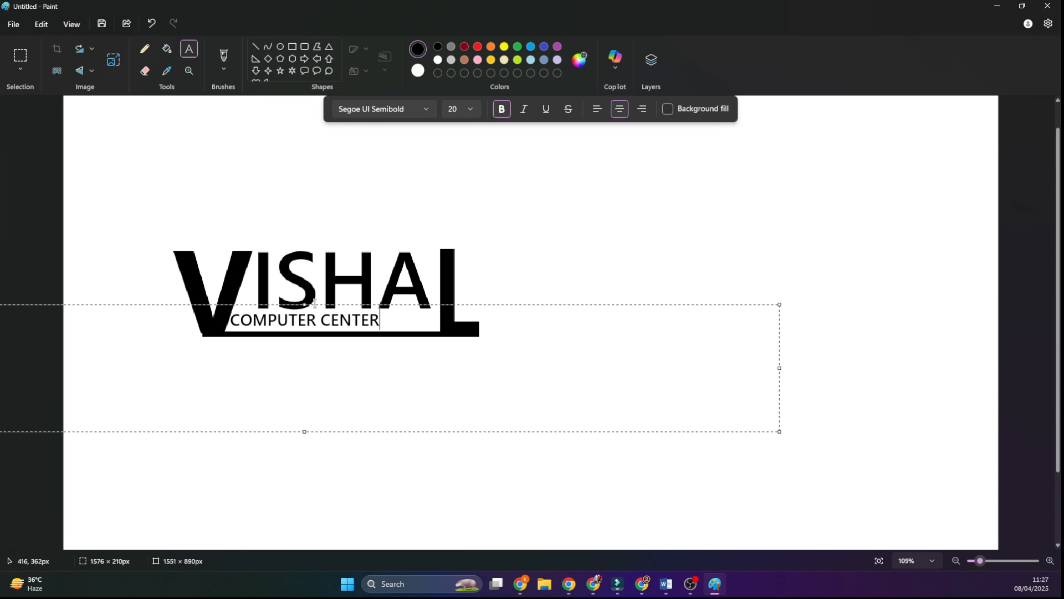
pyautogui.moveTo(315, 304); pyautogui.dragTo(350, 306)
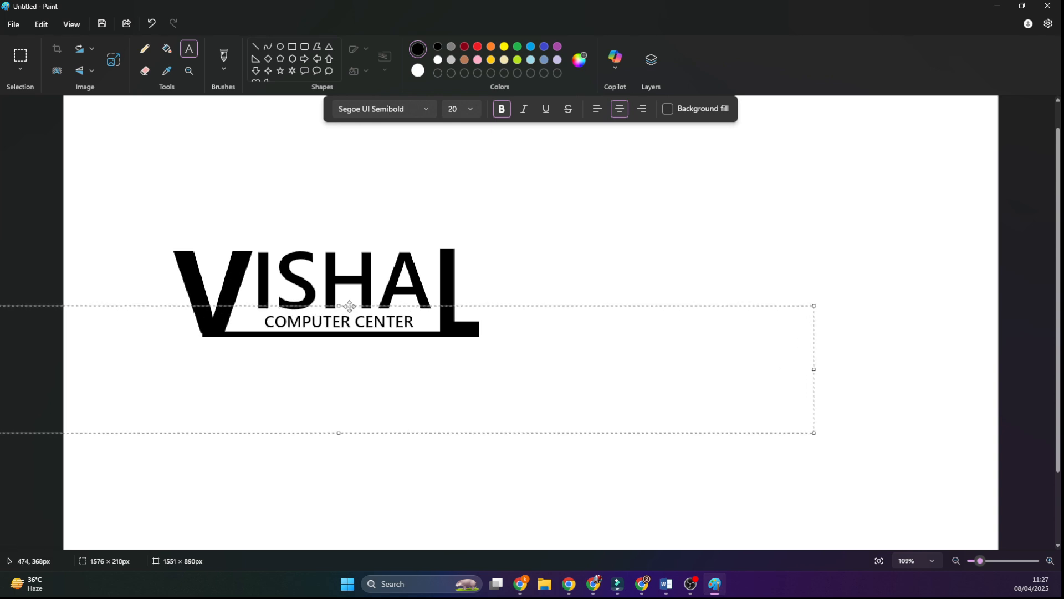
pyautogui.click(622, 261)
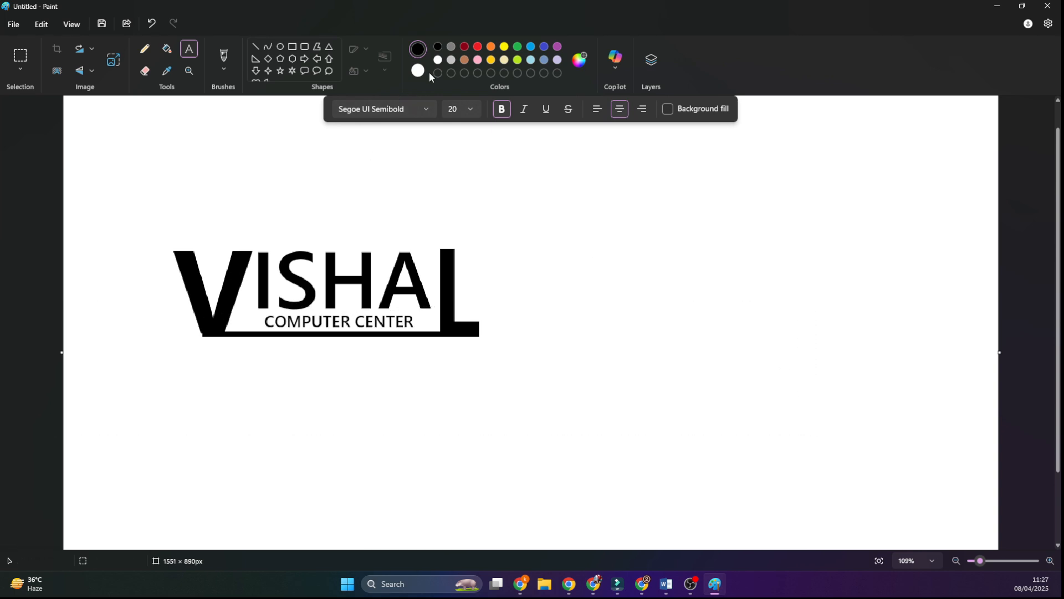
# Step: Fill the connected large "V", underline and large "L" of the logo with red
pyautogui.click(167, 48)
pyautogui.click(478, 47)
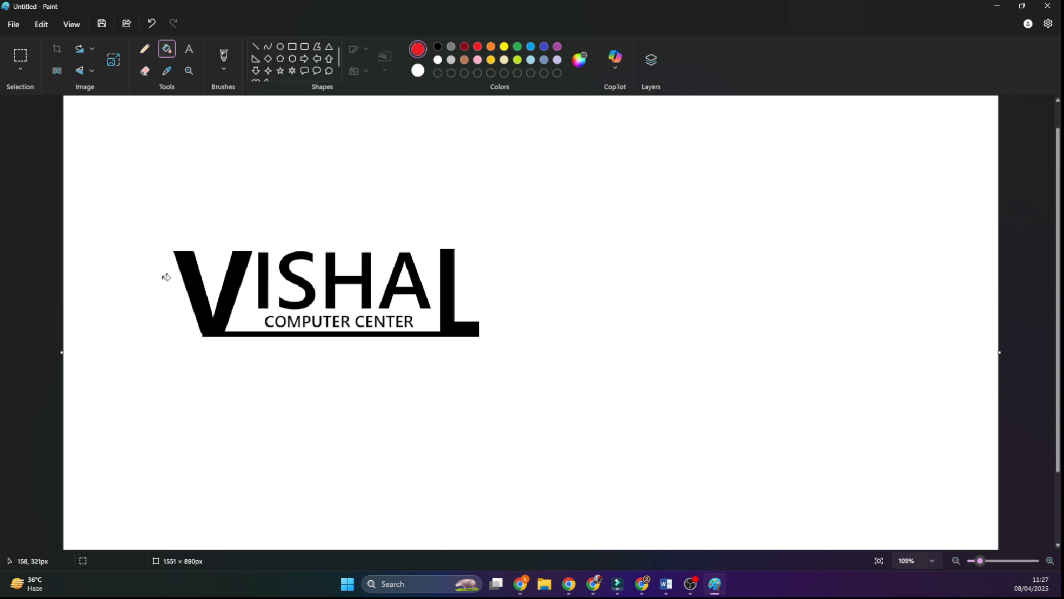
pyautogui.click(203, 290)
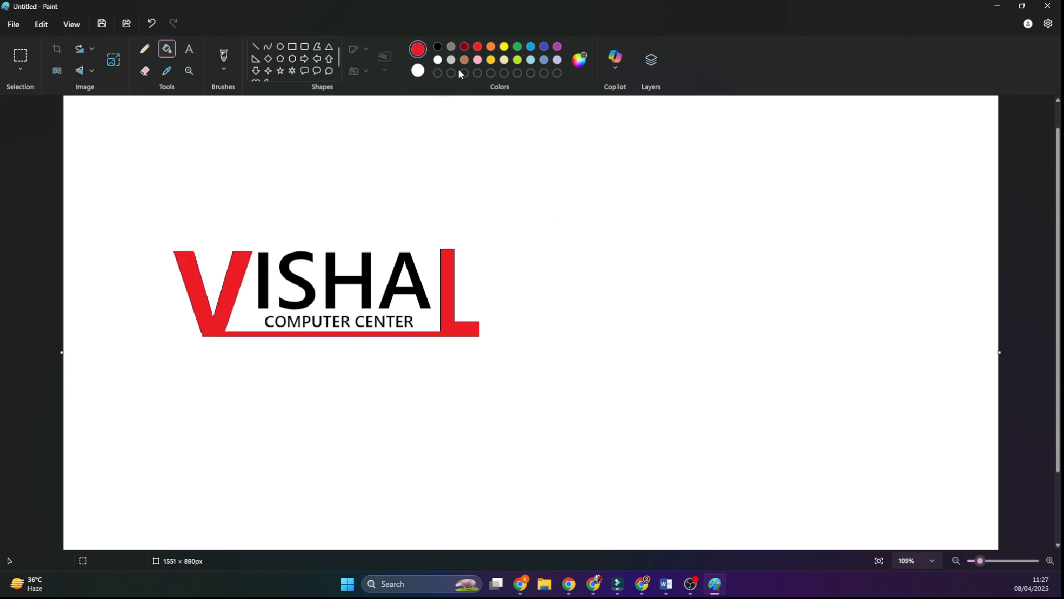
pyautogui.click(504, 47)
pyautogui.click(308, 282)
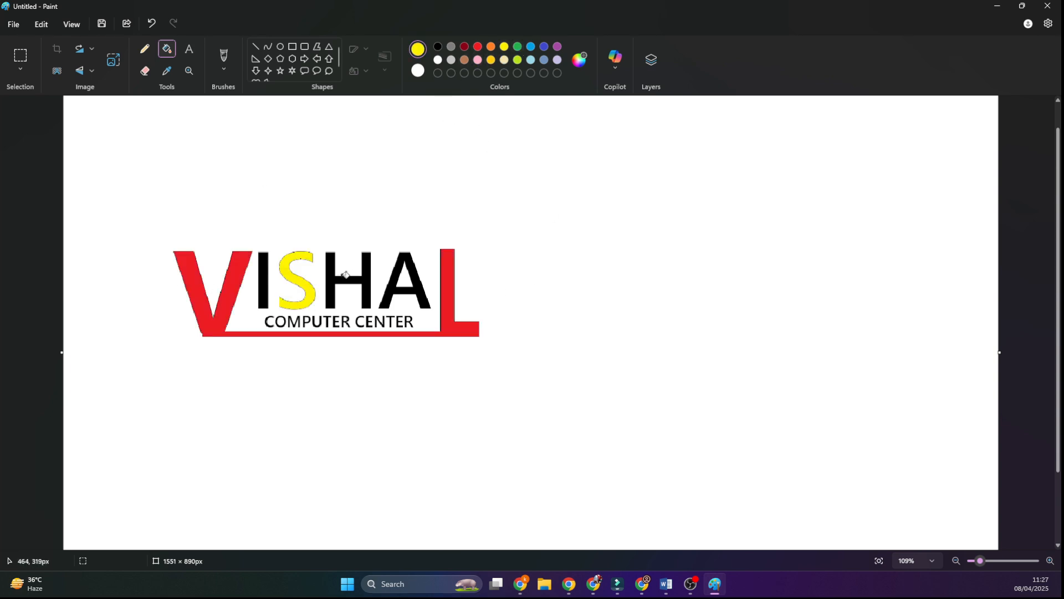
pyautogui.hotkey('ctrl', 'z')
# Step: Fill the four small letters between the large "V" and "L" with dark red
pyautogui.click(464, 47)
pyautogui.click(264, 281)
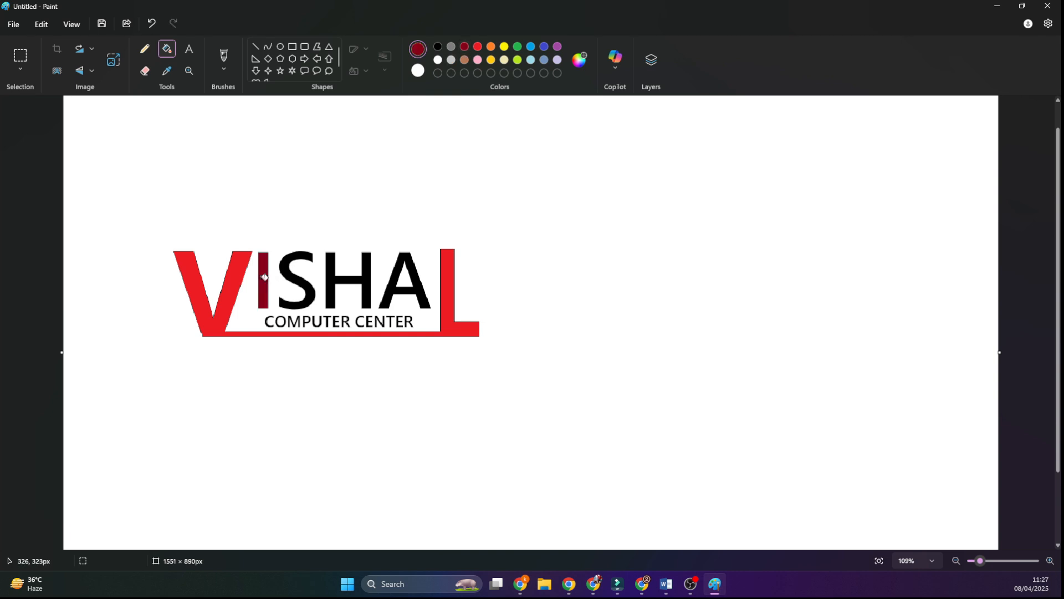
pyautogui.click(300, 276)
pyautogui.click(336, 277)
pyautogui.click(401, 277)
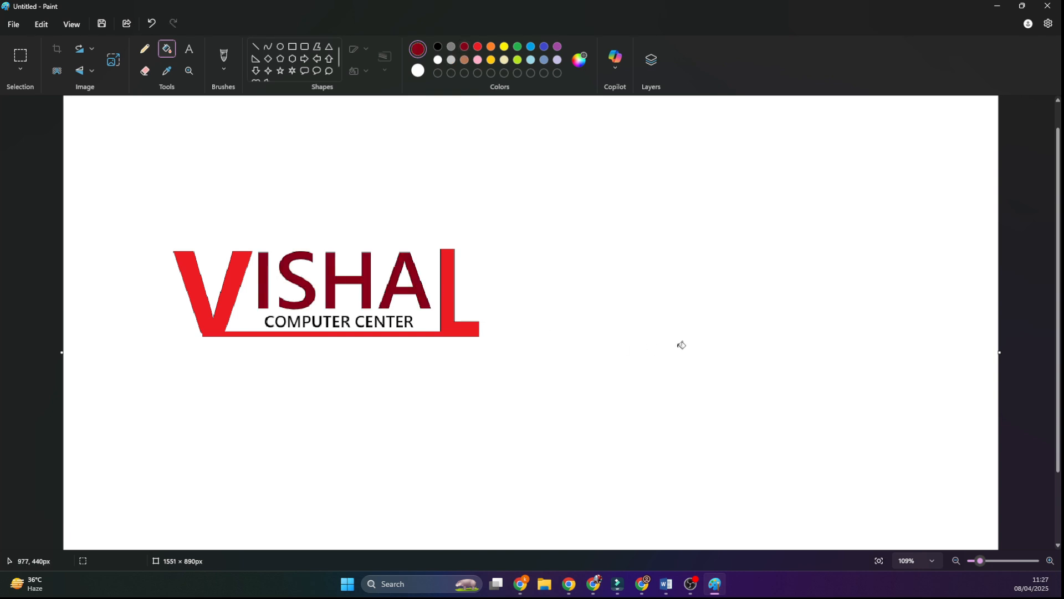
# Step: Select the whole logo and move it close to the upper-left corner of the canvas
pyautogui.click(20, 55)
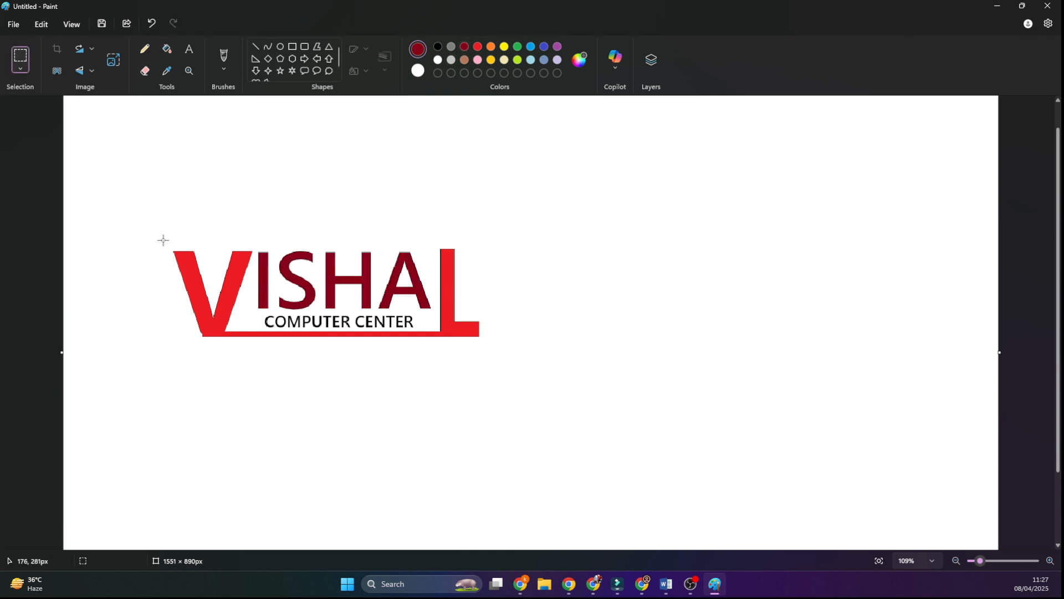
pyautogui.moveTo(163, 247); pyautogui.dragTo(488, 345)
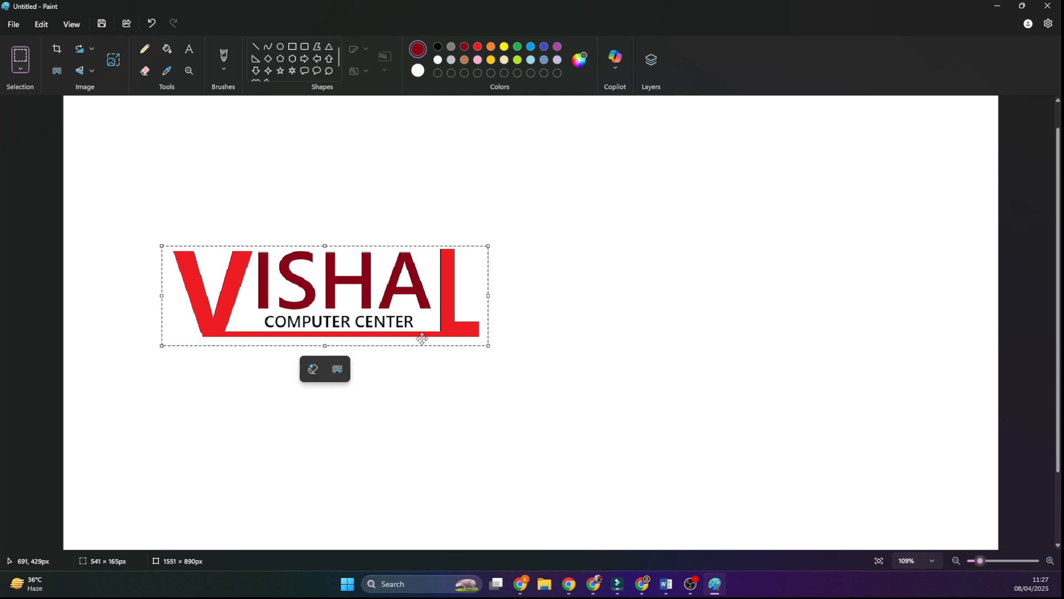
pyautogui.moveTo(301, 290); pyautogui.dragTo(206, 161)
pyautogui.click(352, 351)
pyautogui.scroll(-2, 969, 539)
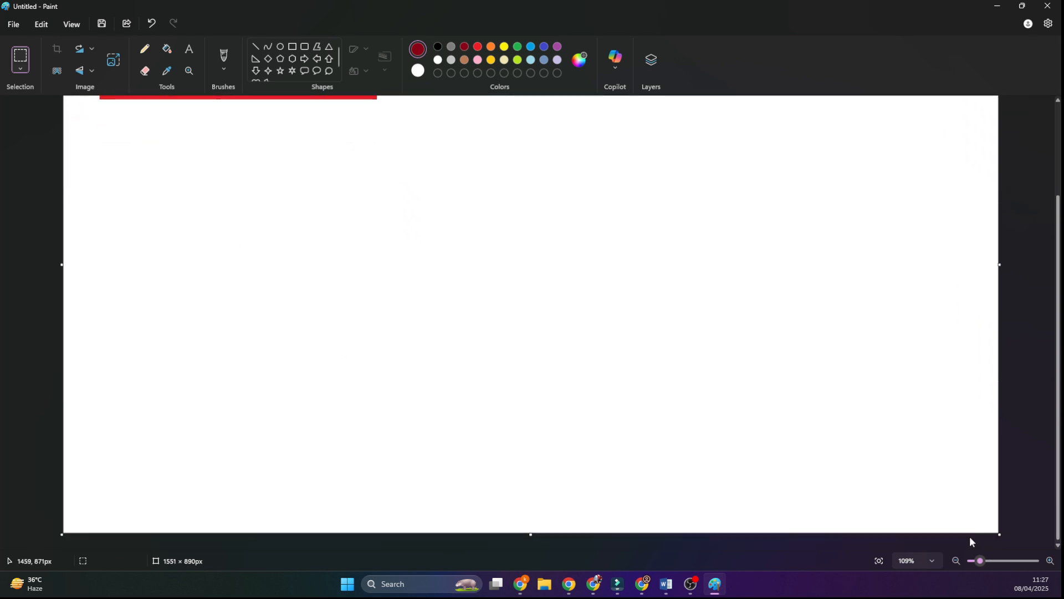
pyautogui.moveTo(1000, 542); pyautogui.dragTo(277, 274)
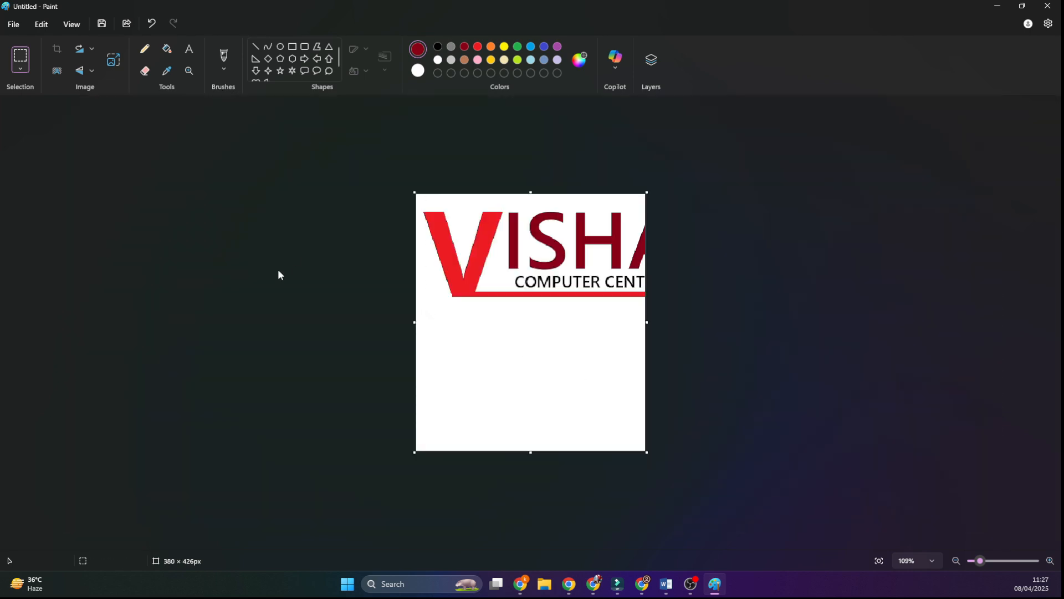
pyautogui.hotkey('ctrl', 'z')
# Step: Shrink the canvas from its lower-right corner to about 533 × 197 px, closely framing the logo
pyautogui.scroll(-3, 1003, 537)
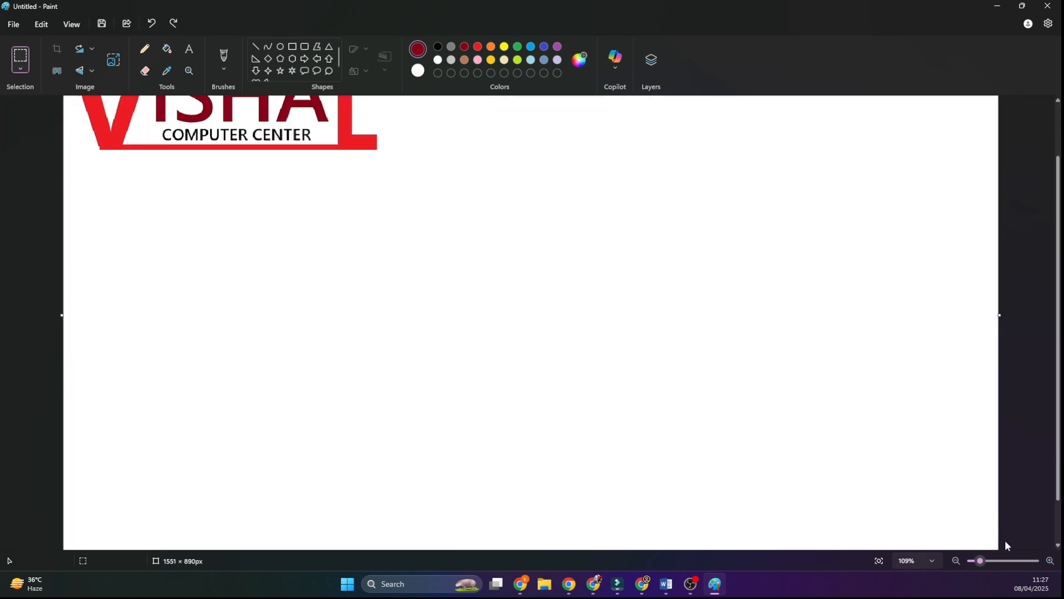
pyautogui.moveTo(1001, 536); pyautogui.dragTo(474, 357)
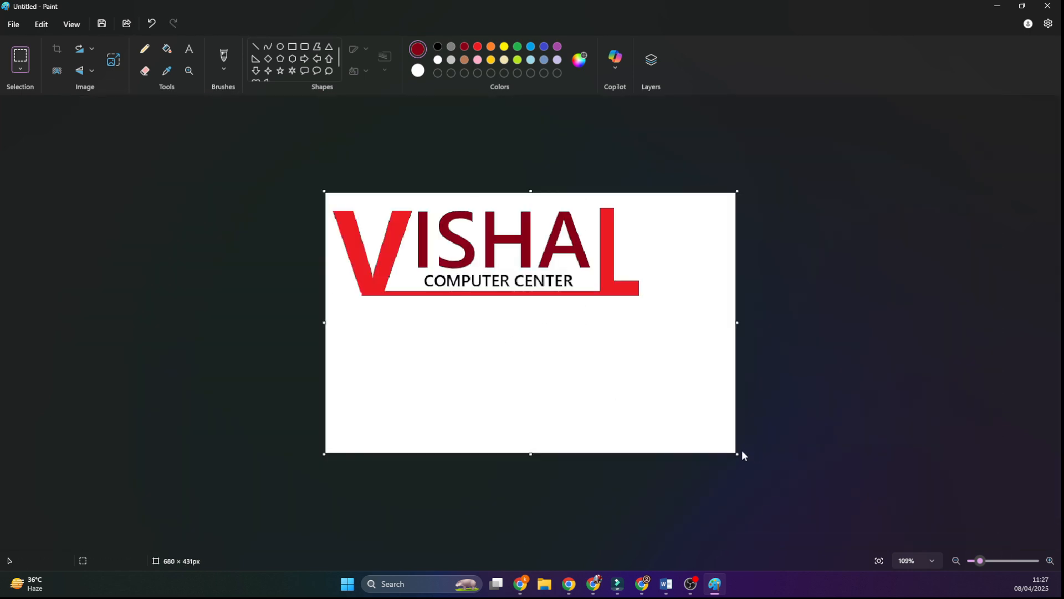
pyautogui.moveTo(739, 456); pyautogui.dragTo(647, 312)
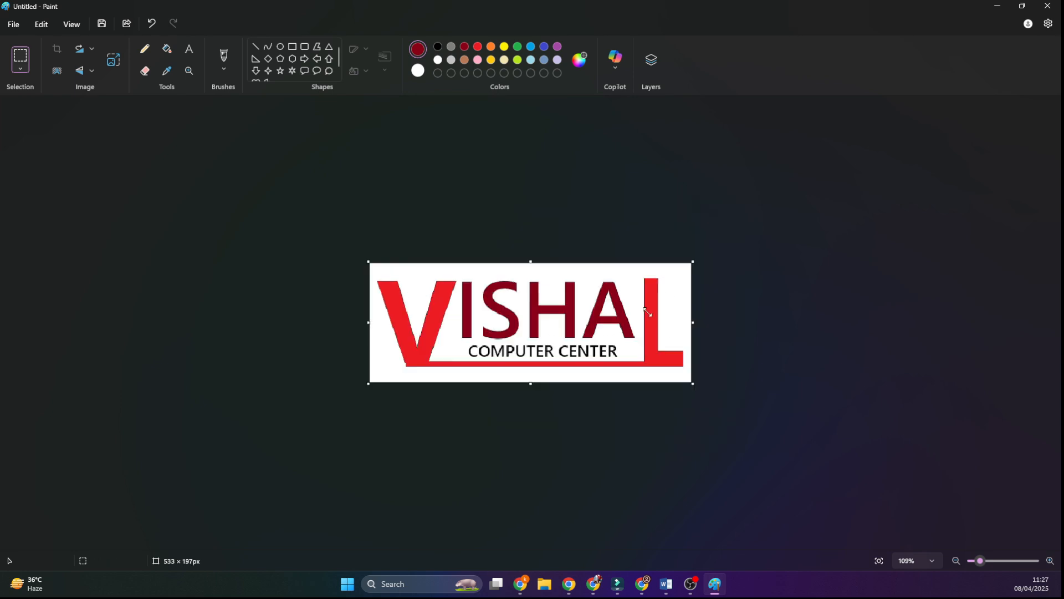
# Step: Save the logo as a PNG file on the Desktop, named with the logo's large name followed by "LOGO"
pyautogui.click(13, 24)
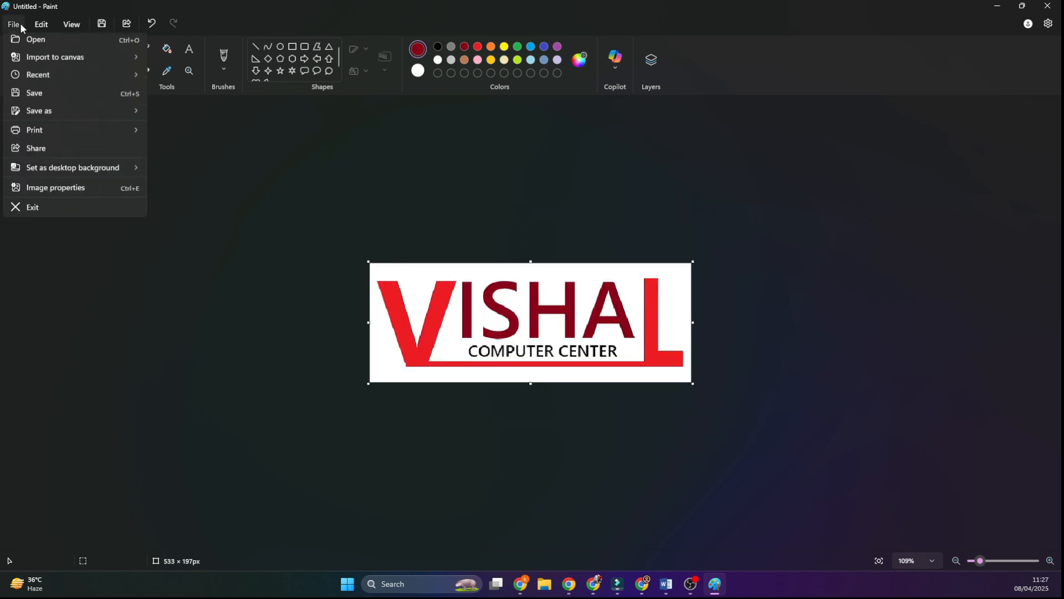
pyautogui.click(38, 115)
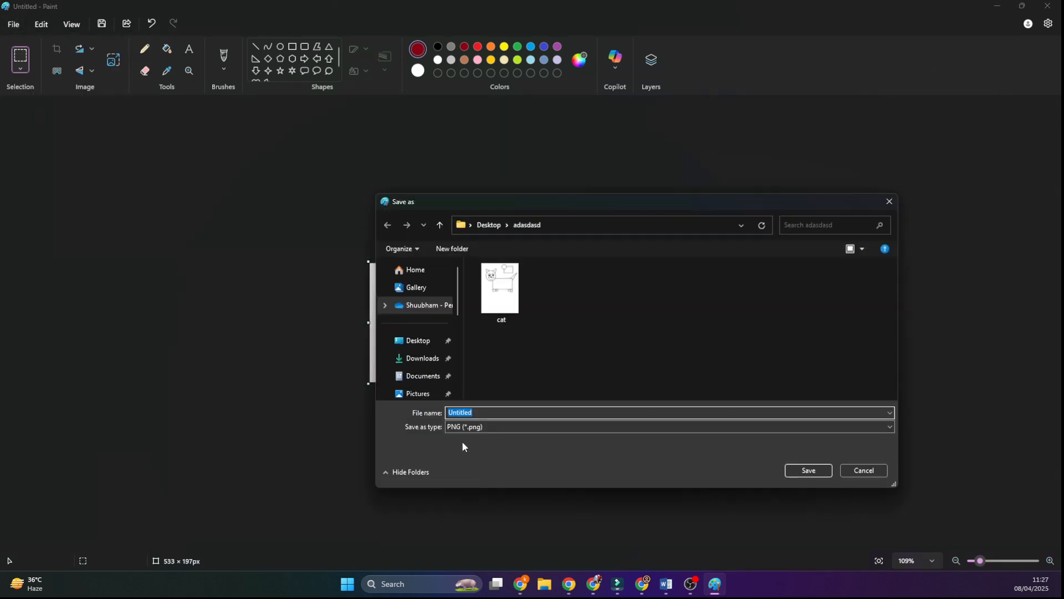
pyautogui.write('vISHAL LOGO')
pyautogui.click(417, 340)
pyautogui.click(808, 469)
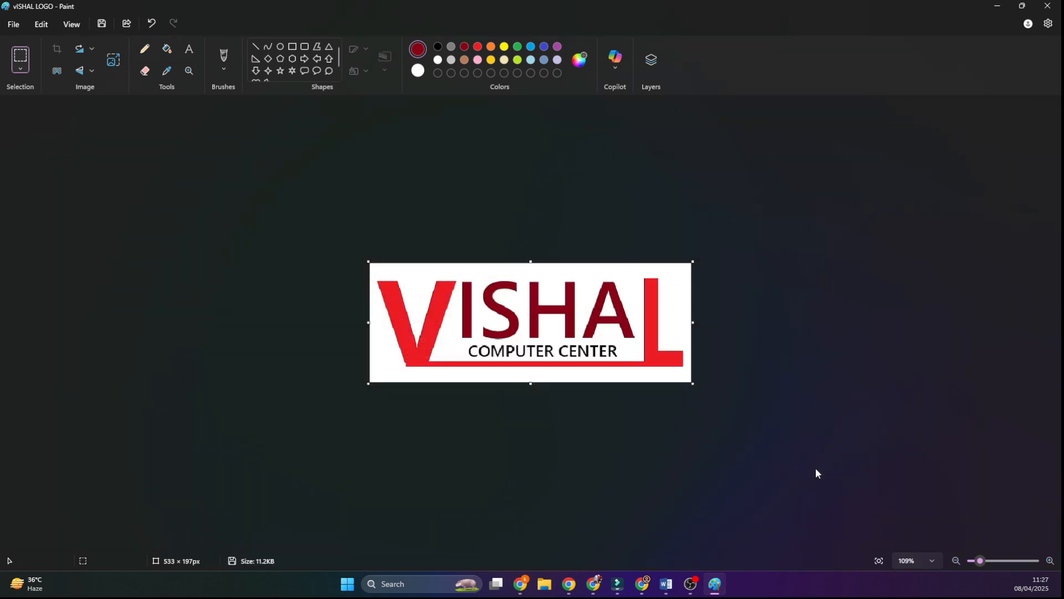
# Step: Switch to Document2 in Word and look through the first page's "What is Laptop?" headings and text
pyautogui.moveTo(667, 582)
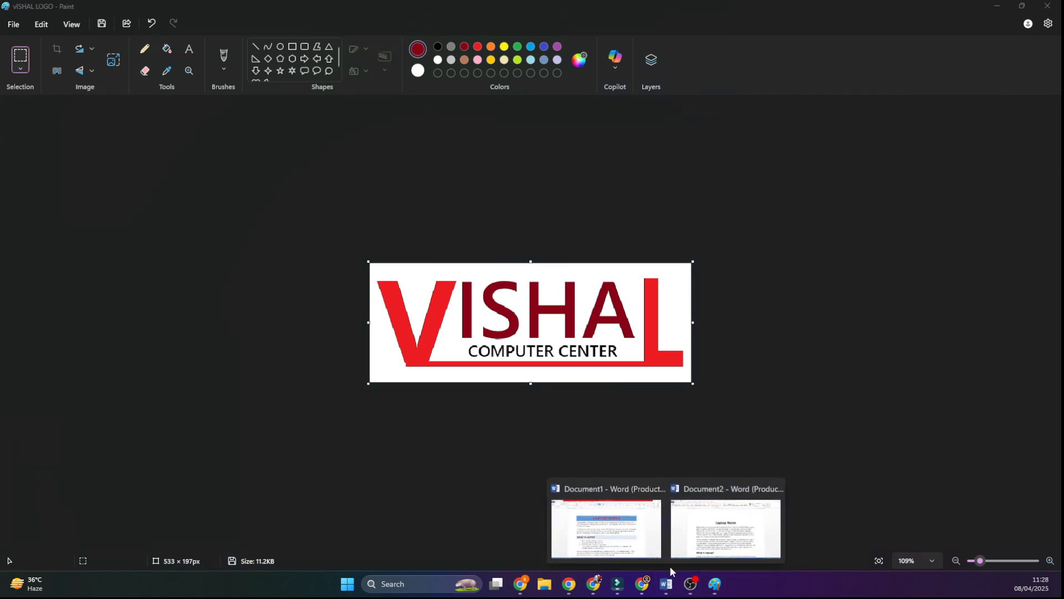
pyautogui.click(720, 526)
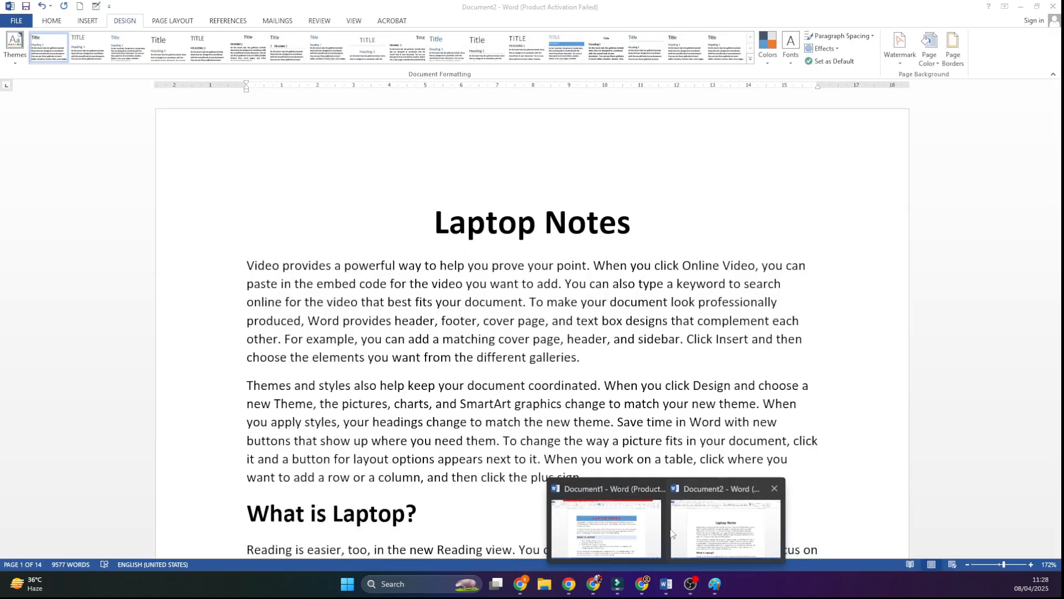
pyautogui.click(428, 344)
pyautogui.scroll(-3, 399, 346)
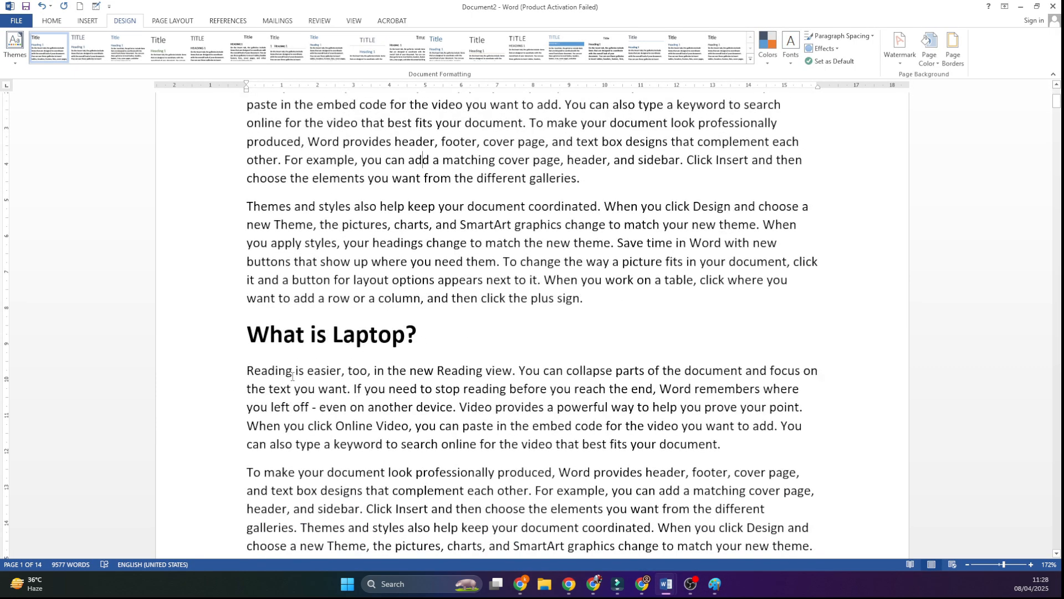
pyautogui.moveTo(336, 333); pyautogui.dragTo(410, 334)
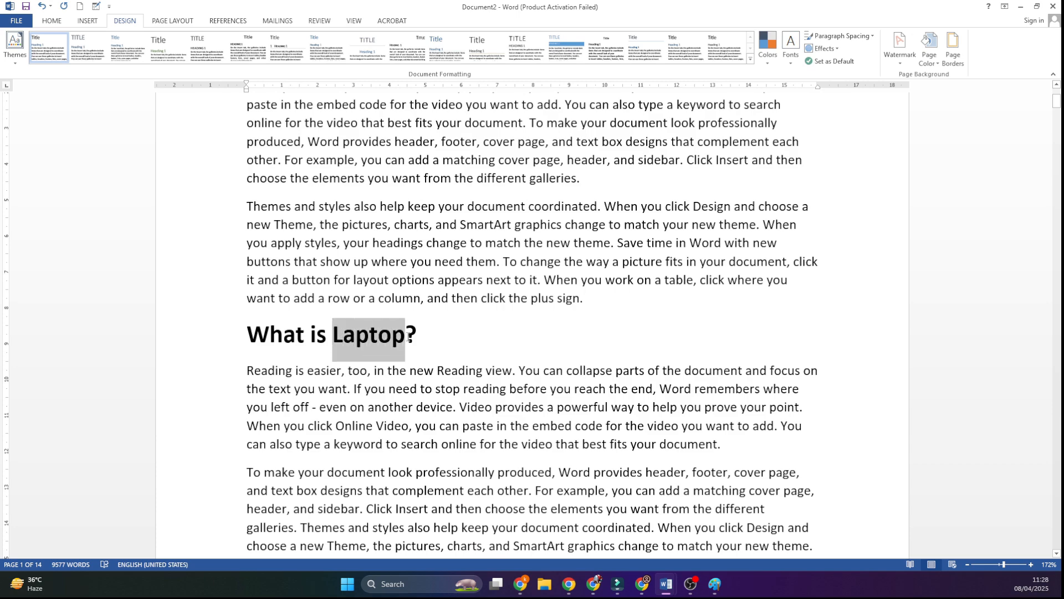
pyautogui.scroll(-8, 363, 370)
pyautogui.scroll(-1, 363, 370)
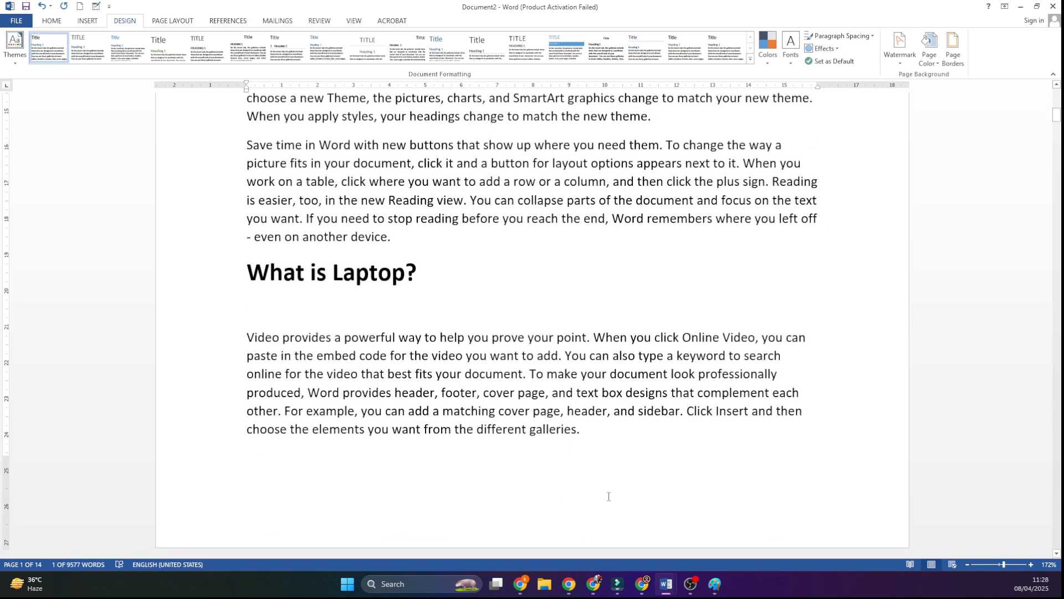
# Step: Switch to Document1 and replace "LAPTOP" with "COMPUTER" in the "GENERATION OF LAPTOP" heading
pyautogui.moveTo(671, 582)
pyautogui.click(607, 540)
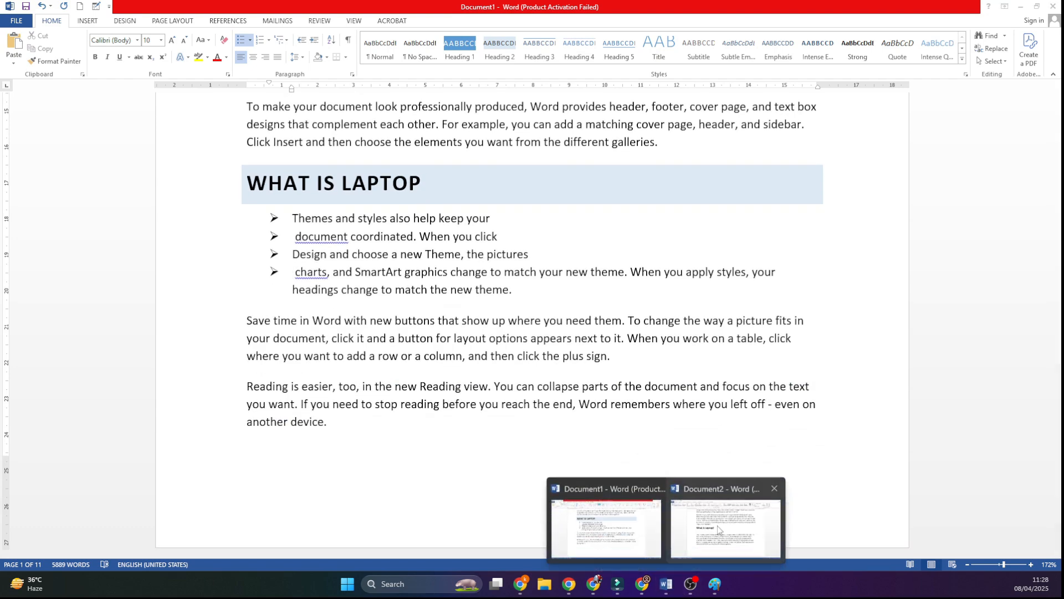
pyautogui.scroll(-10, 451, 386)
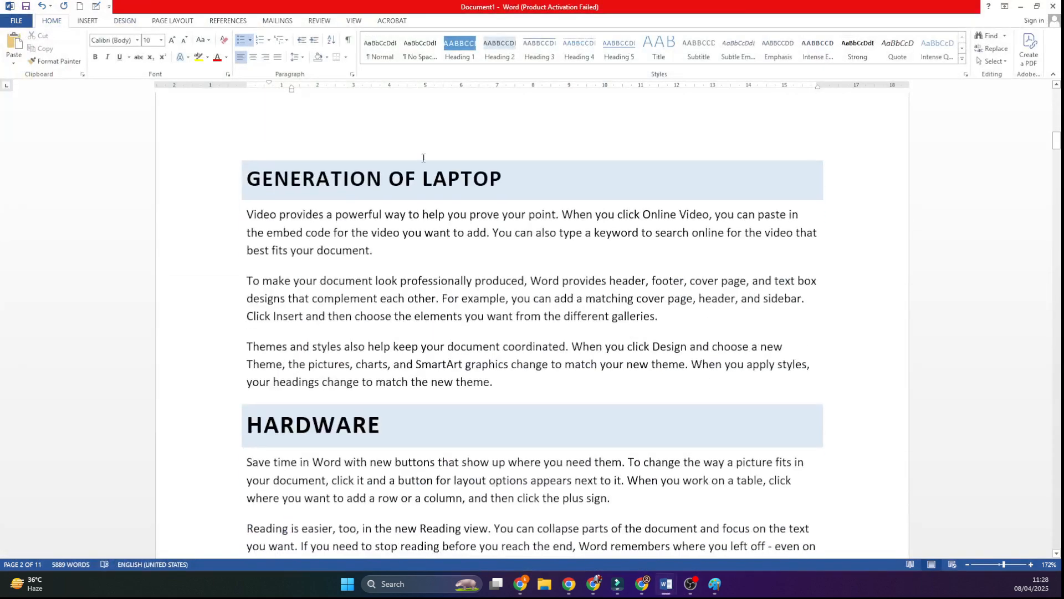
pyautogui.click(430, 183)
pyautogui.moveTo(417, 181); pyautogui.dragTo(543, 190)
pyautogui.click(543, 190)
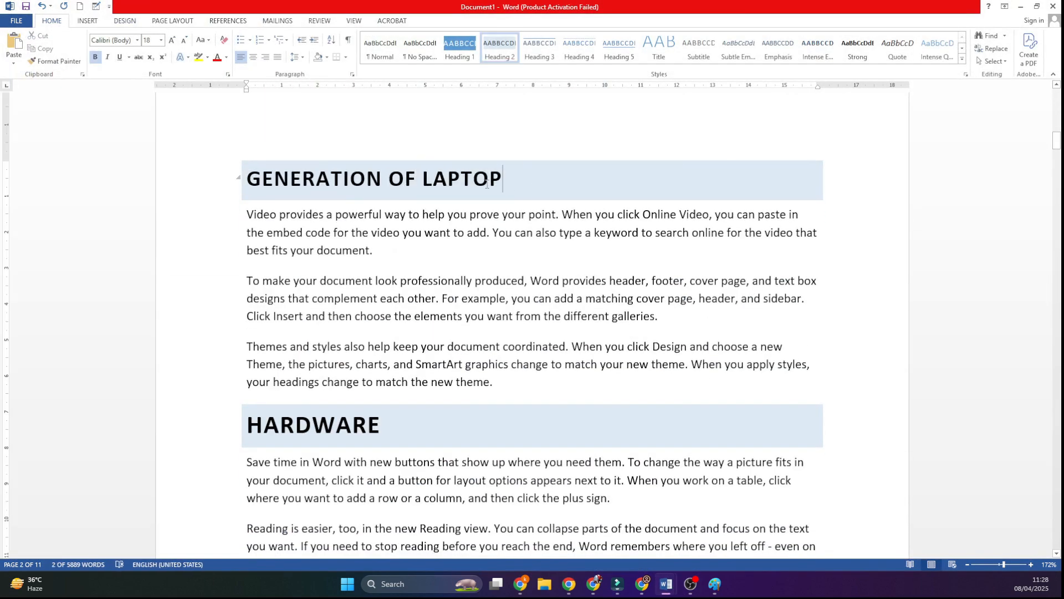
pyautogui.moveTo(424, 181); pyautogui.dragTo(503, 181)
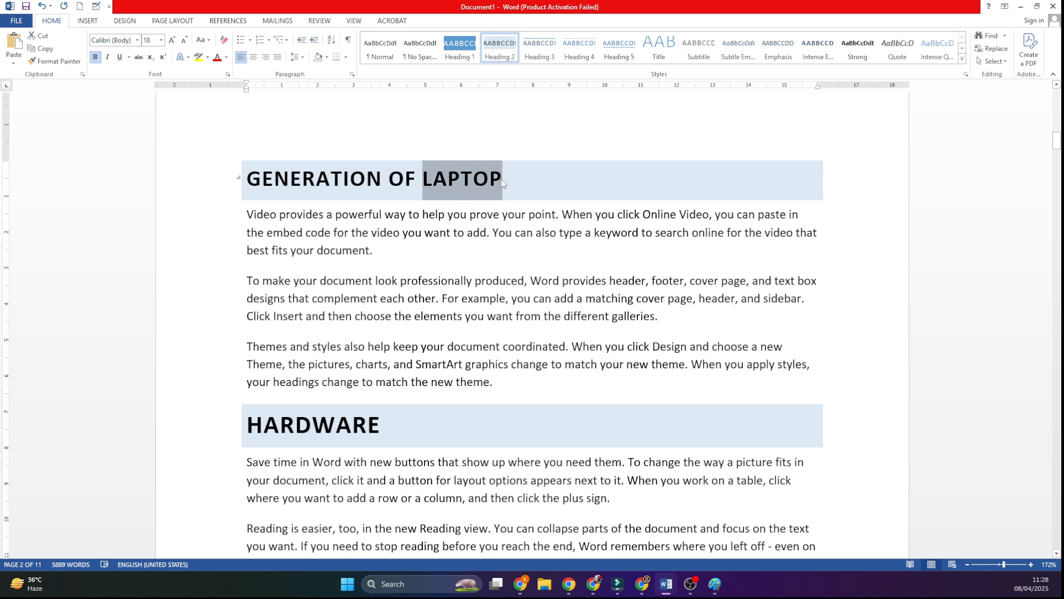
pyautogui.write('COMPUTER')
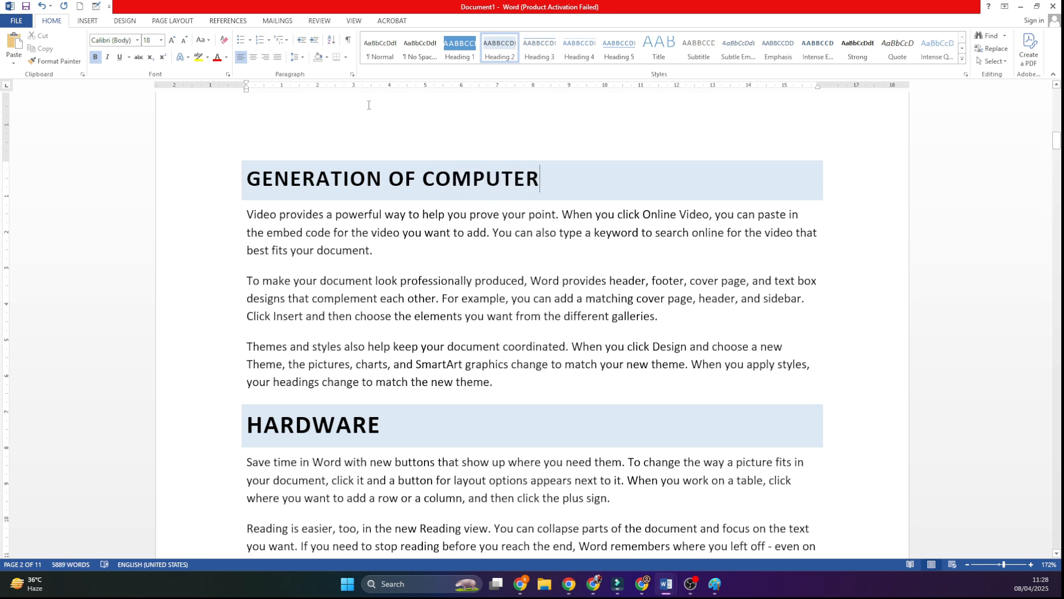
# Step: Copy the three paragraphs under "GENERATION OF COMPUTER" and paste them below themselves, before the "HARDWARE" heading
pyautogui.moveTo(269, 228); pyautogui.dragTo(502, 385)
pyautogui.hotkey('ctrl', 'c')
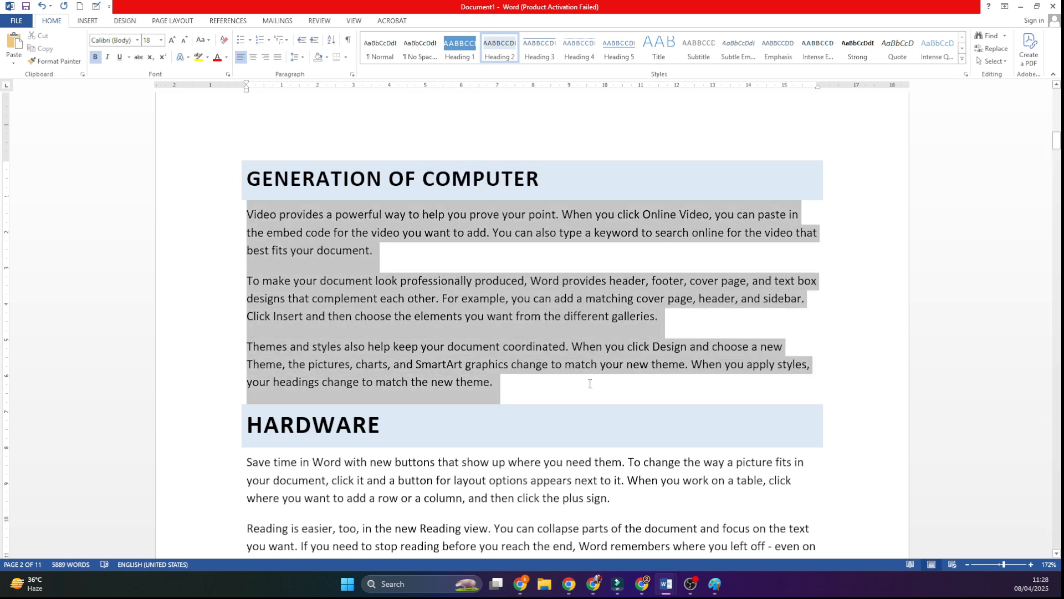
pyautogui.click(509, 388)
pyautogui.hotkey('ctrl', 'v')
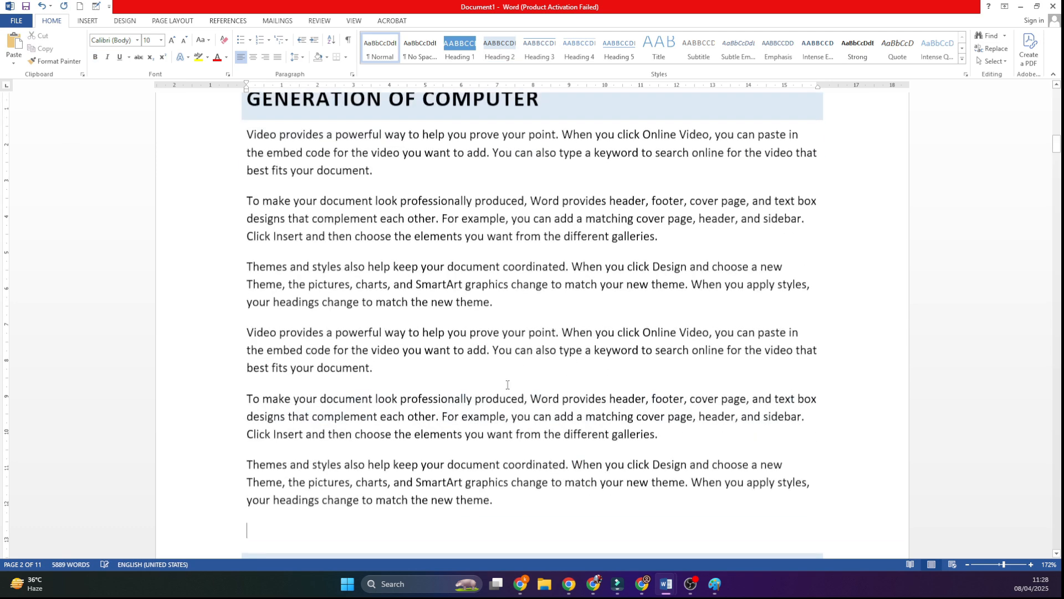
# Step: Insert the line "FIRST GENRATION" in uppercase before the second paragraph under the "GENERATION OF COMPUTER" heading
pyautogui.scroll(3, 409, 283)
pyautogui.click(409, 283)
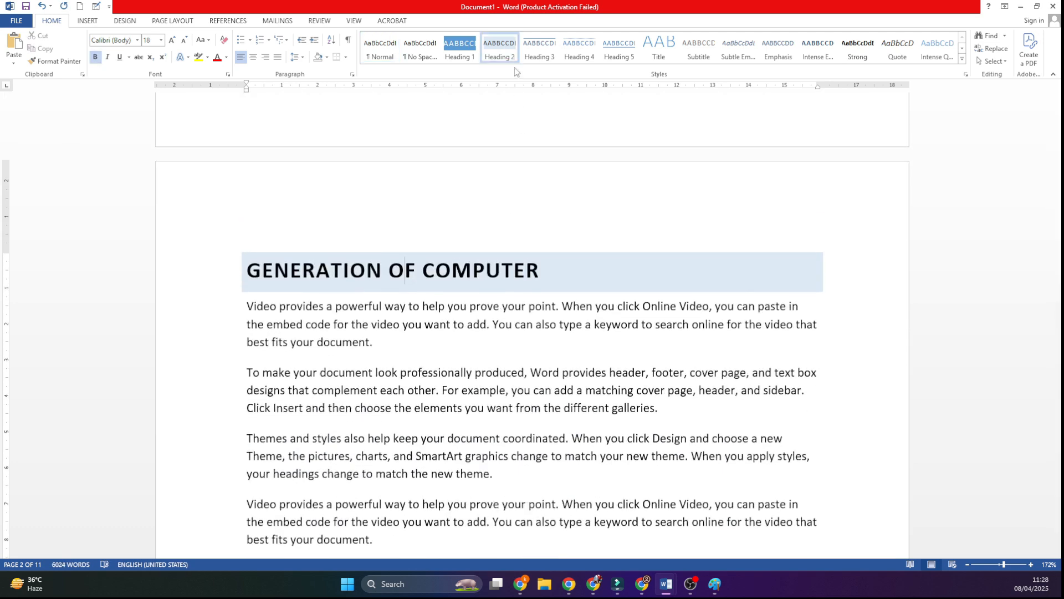
pyautogui.click(247, 371)
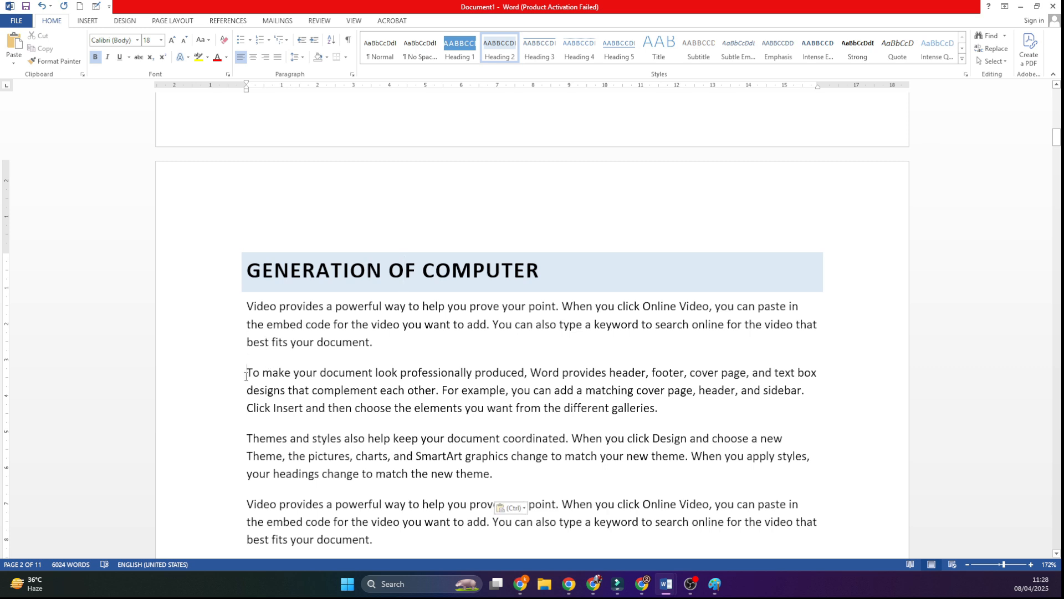
pyautogui.press('Return')
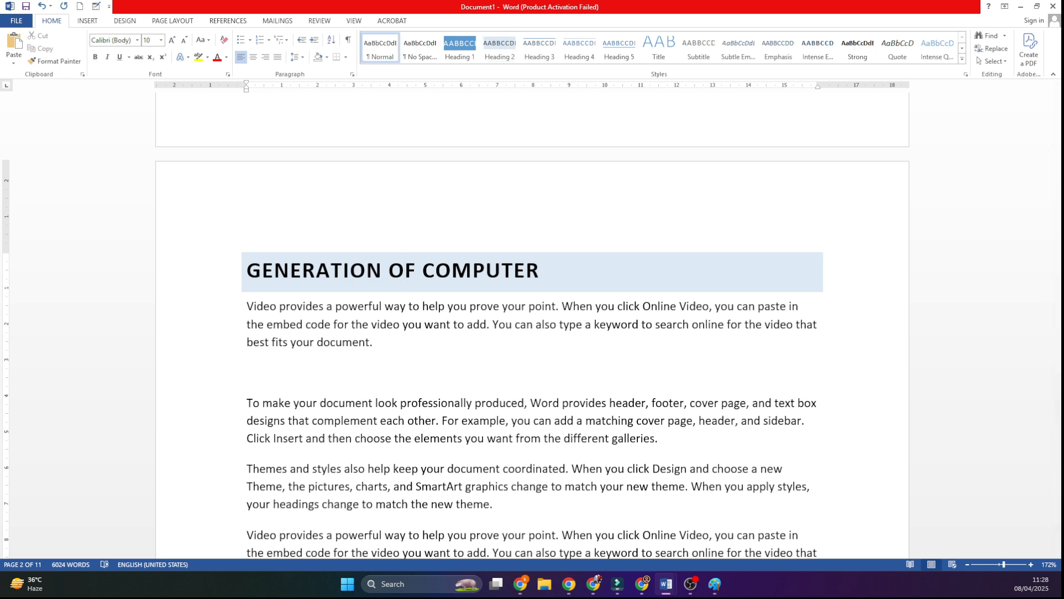
pyautogui.write('Ist gENRATION')
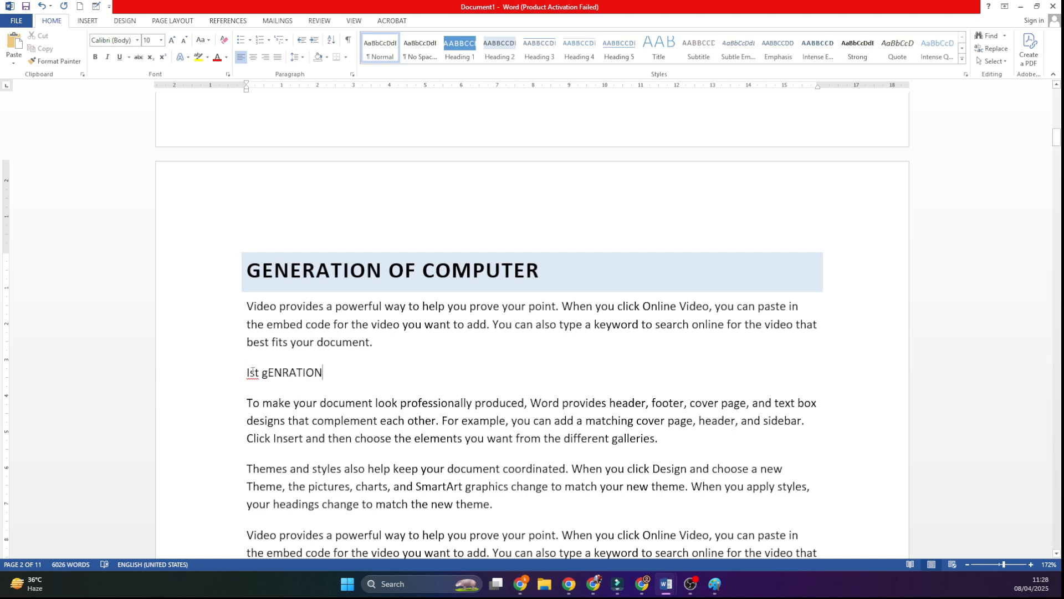
pyautogui.doubleClick(252, 372)
pyautogui.write('fIRS')
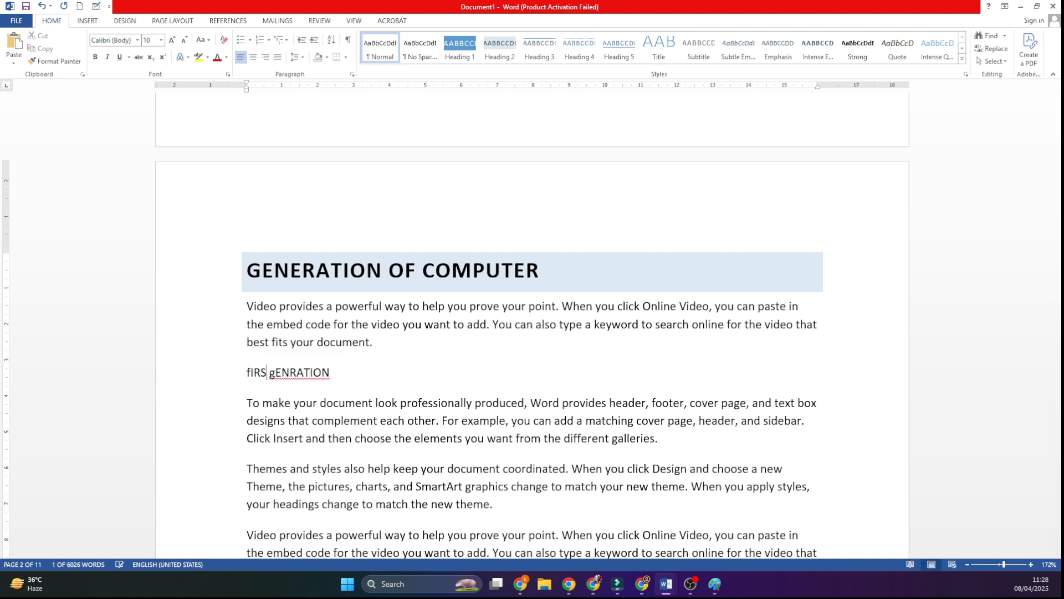
pyautogui.write('T')
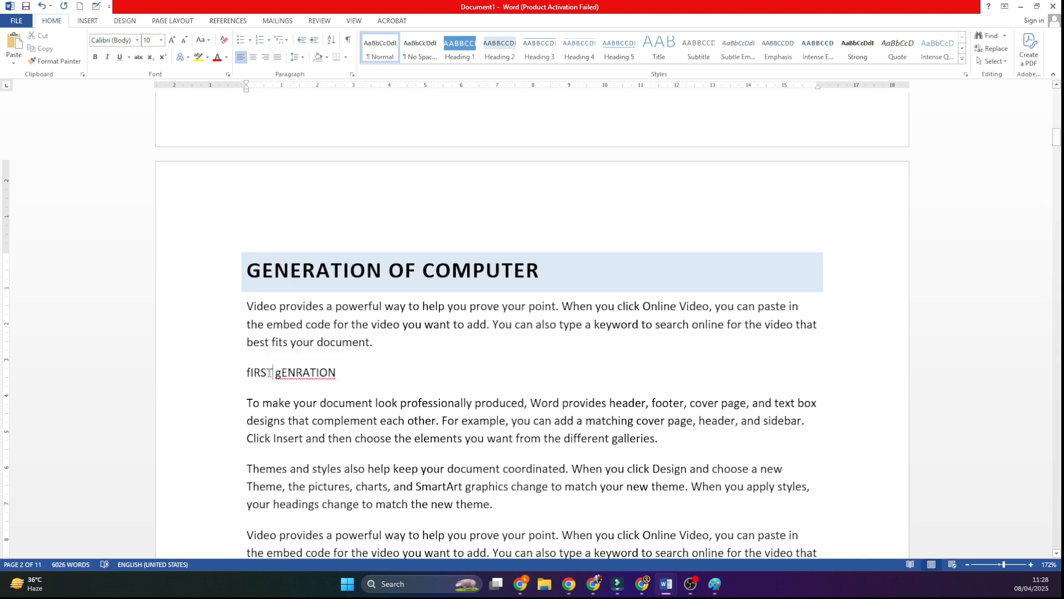
pyautogui.moveTo(358, 366); pyautogui.dragTo(244, 370)
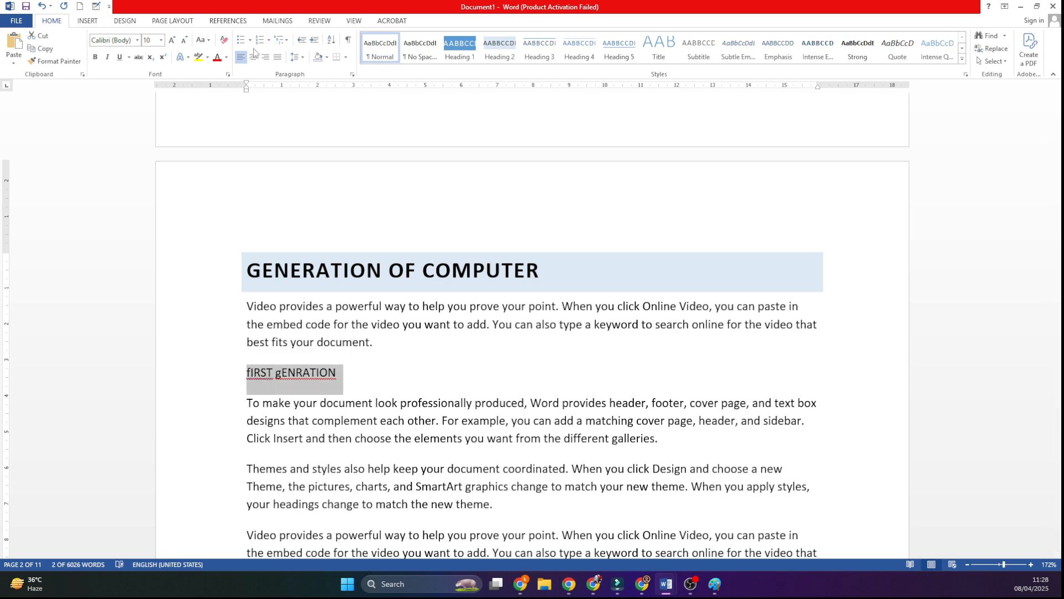
pyautogui.click(201, 42)
pyautogui.click(238, 86)
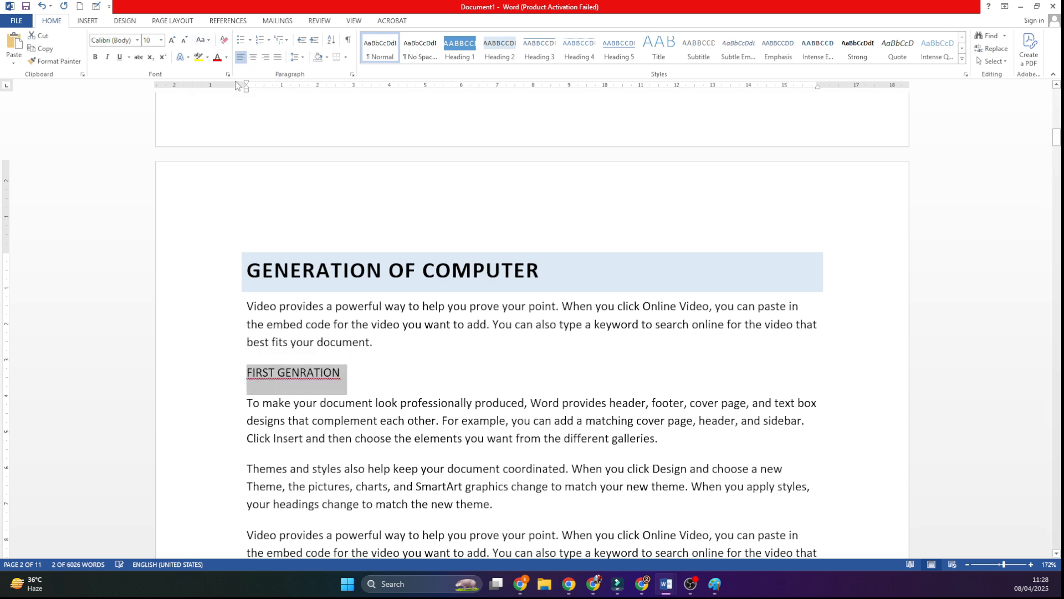
# Step: Format the "FIRST GENRATION" line as Heading 3, make it bold and enlarge its font to size 12
pyautogui.hotkey('ctrl', 'b')
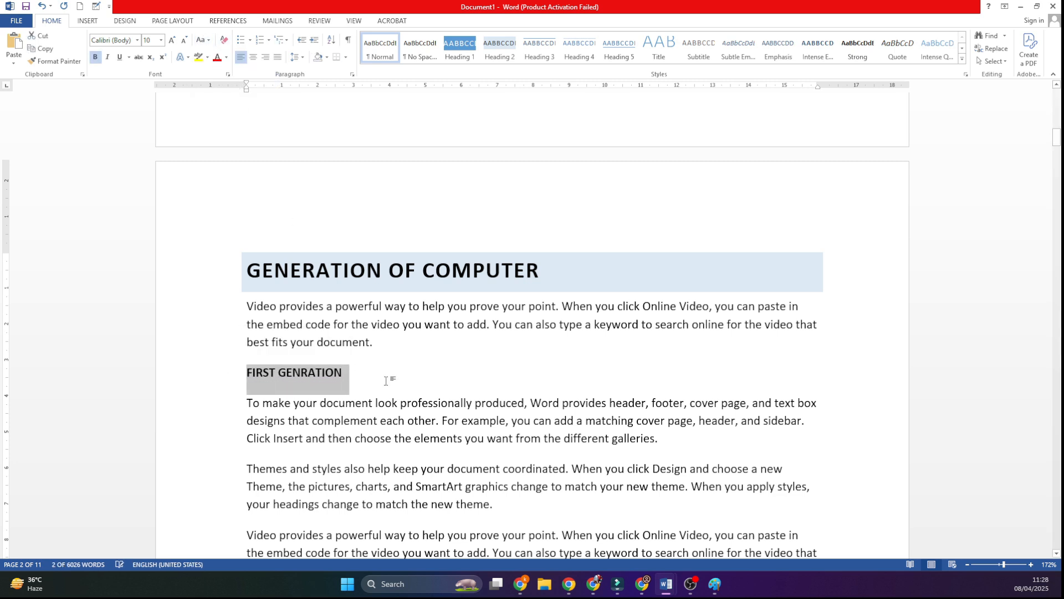
pyautogui.click(371, 375)
pyautogui.click(209, 371)
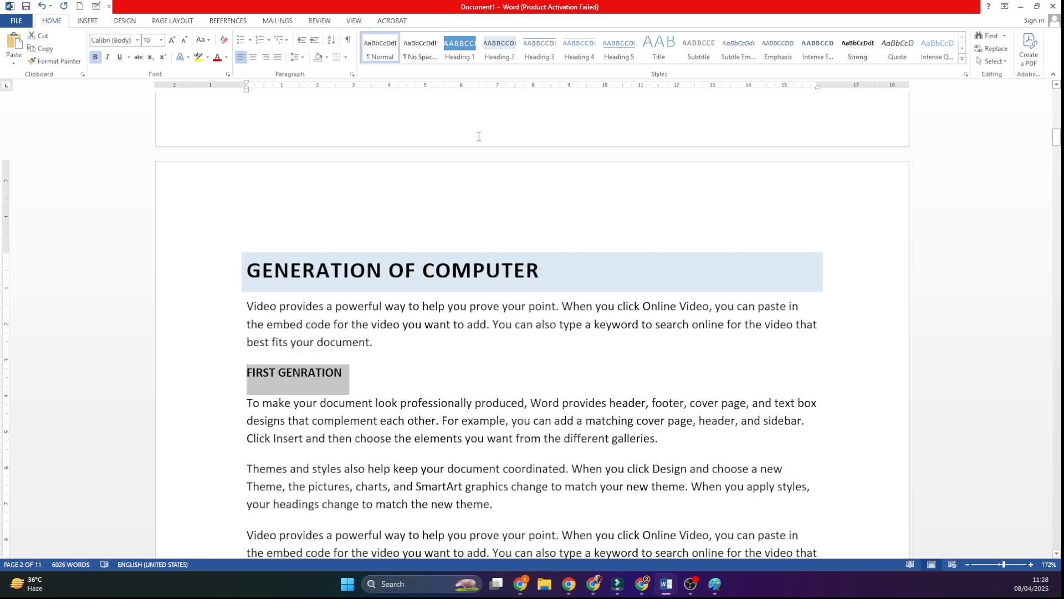
pyautogui.click(534, 51)
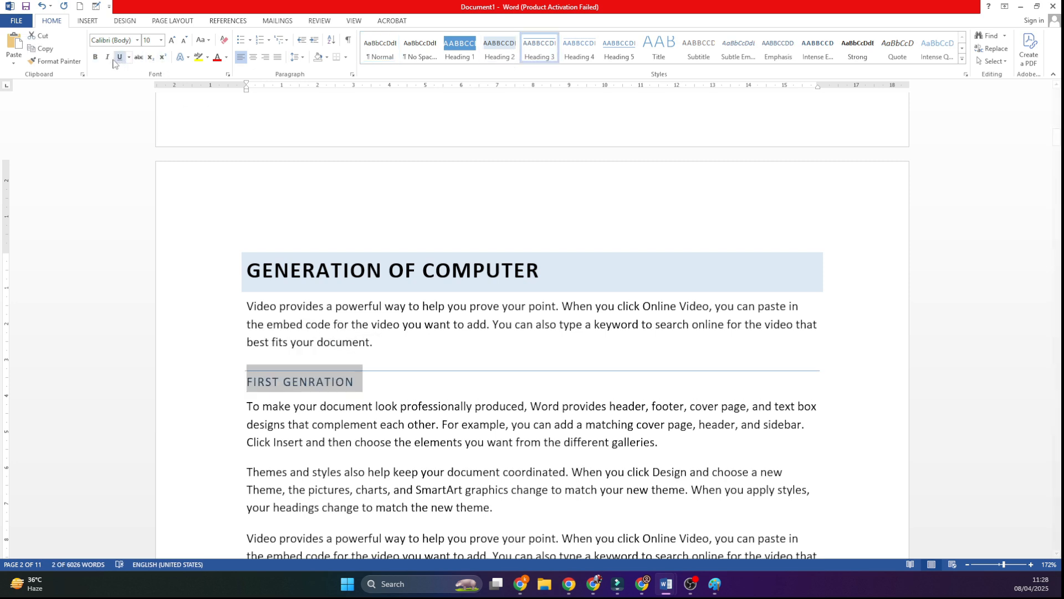
pyautogui.click(95, 56)
pyautogui.click(172, 40)
pyautogui.click(377, 476)
# Step: Copy the "FIRST GENRATION" heading below the paragraph it introduces and change the copy to "SECOND GENRATION"
pyautogui.scroll(-2, 382, 471)
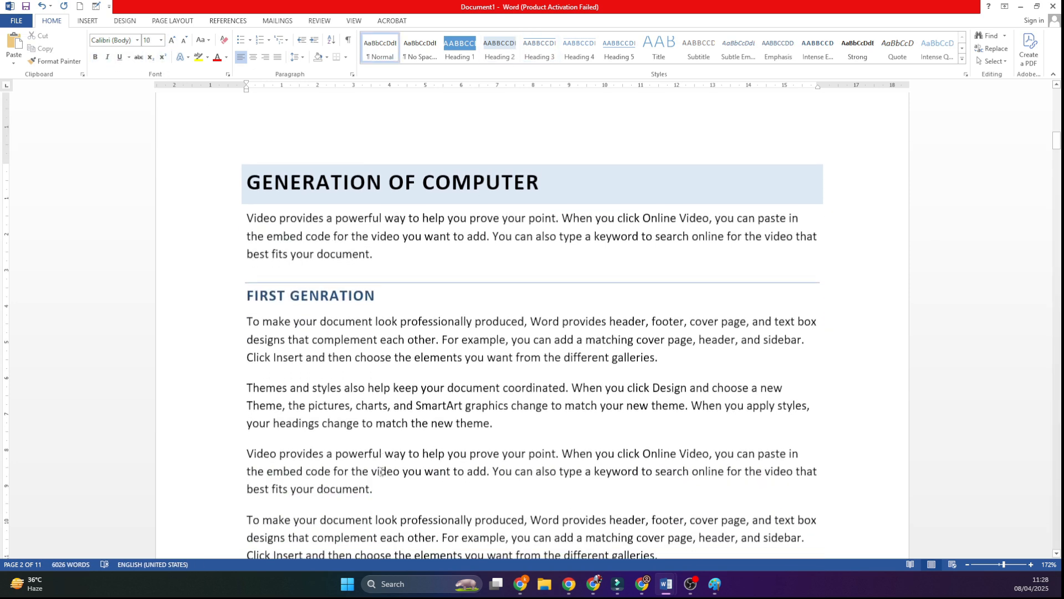
pyautogui.moveTo(249, 296); pyautogui.dragTo(387, 297)
pyautogui.hotkey('ctrl', 'c')
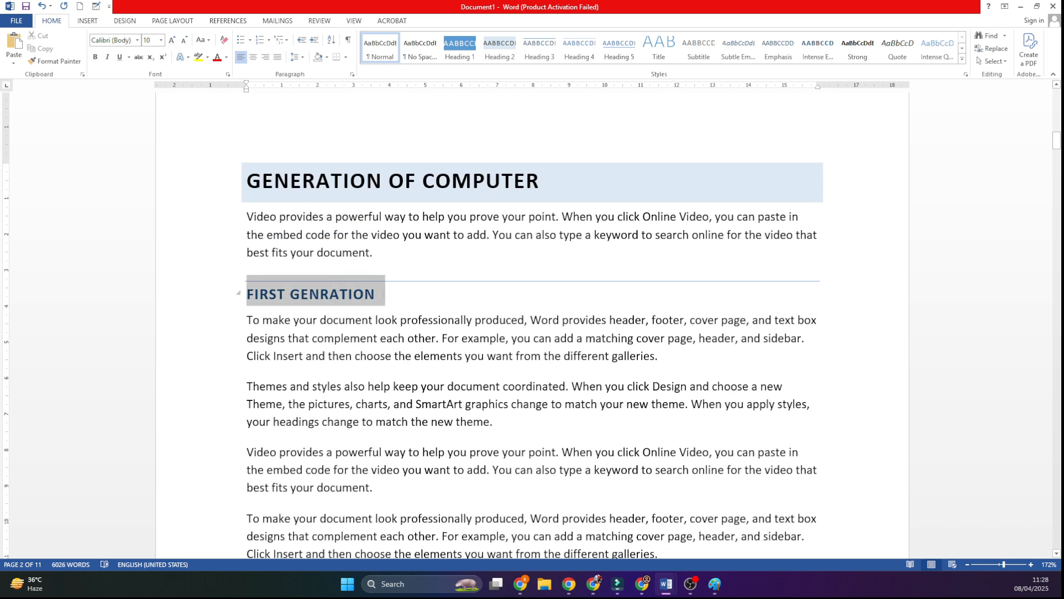
pyautogui.click(679, 362)
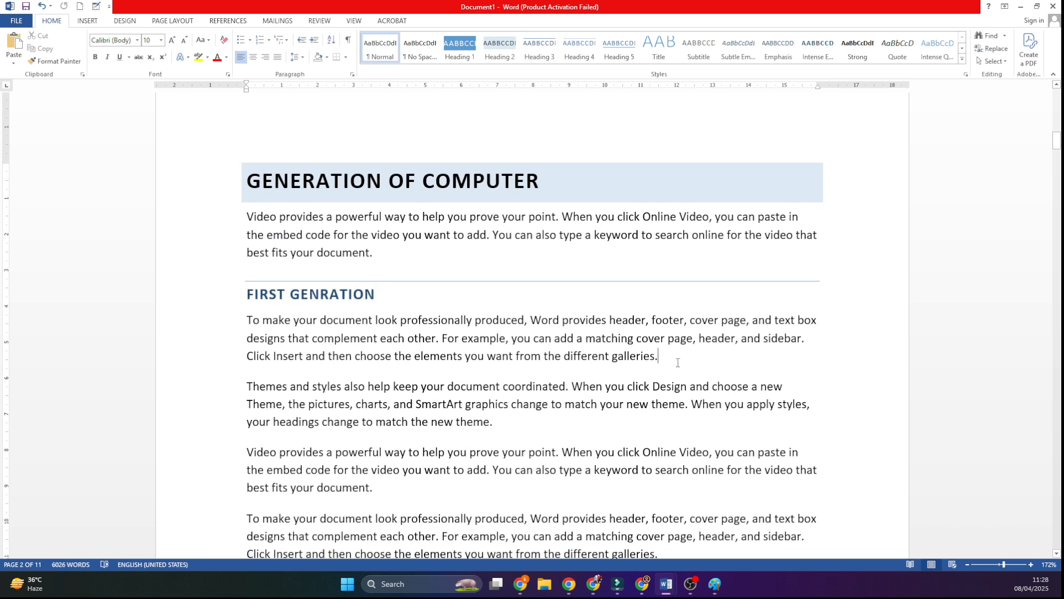
pyautogui.press('Return')
pyautogui.hotkey('ctrl', 'v')
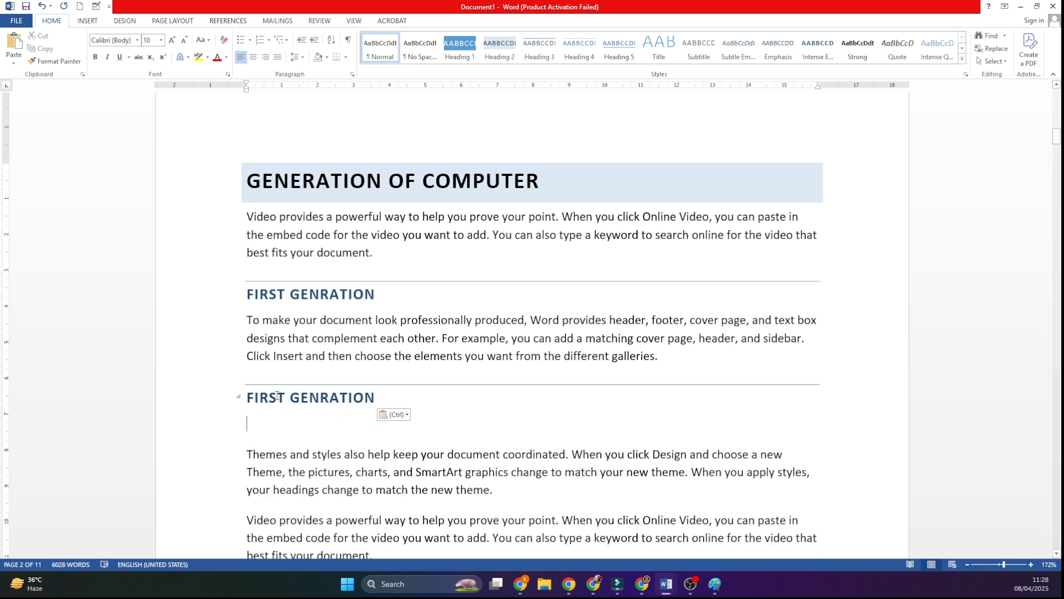
pyautogui.press('ctrl')
pyautogui.click(263, 397)
pyautogui.moveTo(248, 396); pyautogui.dragTo(293, 397)
pyautogui.write('SECO')
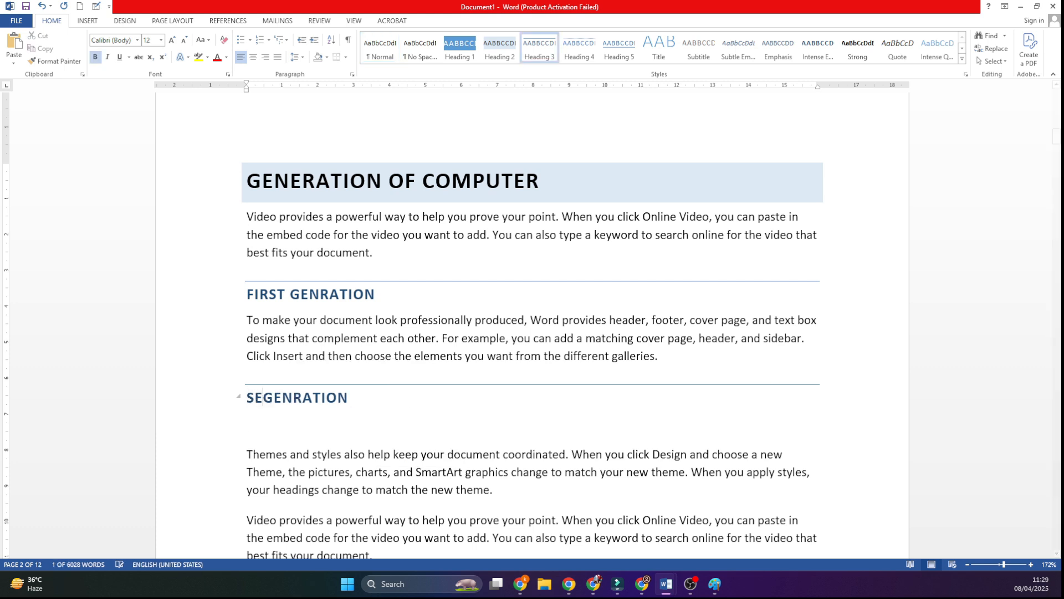
pyautogui.write('ND')
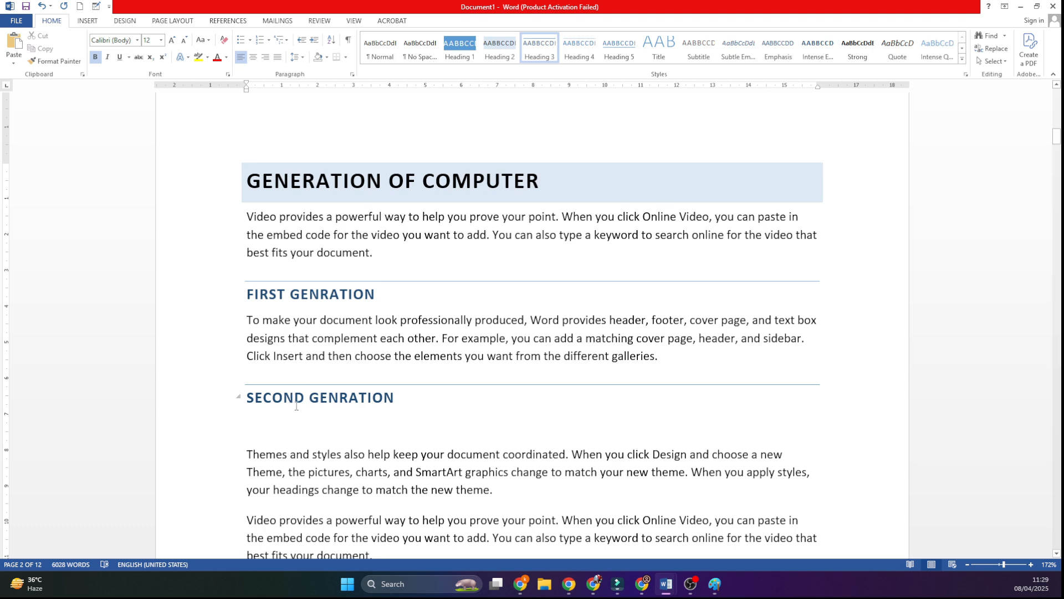
pyautogui.click(361, 443)
# Step: Apply arrow bullets to the four paragraphs under "SECOND GENRATION" and open the definition of a new bullet for them
pyautogui.scroll(-2, 366, 438)
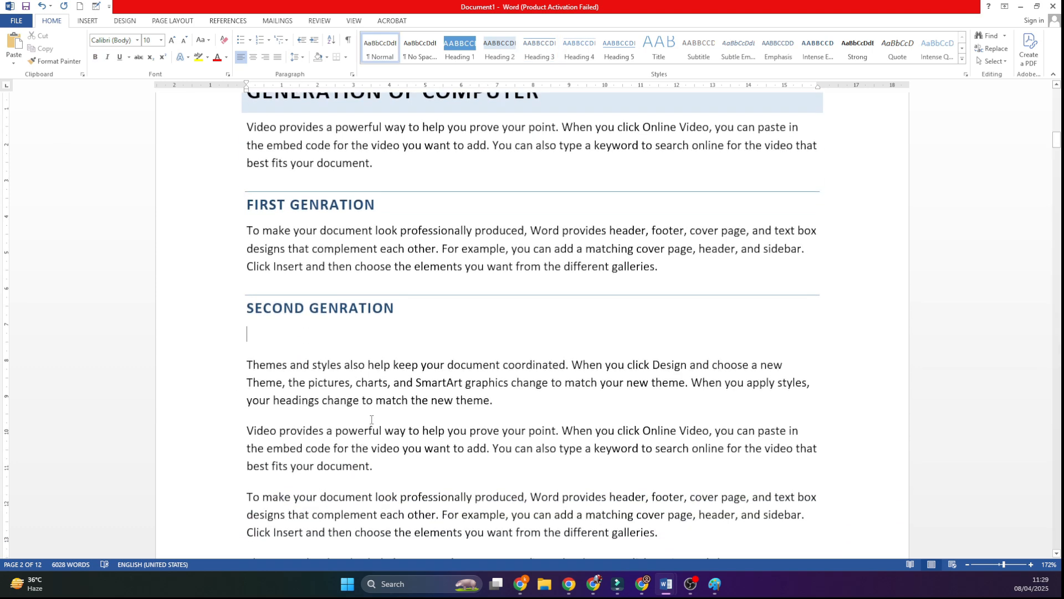
pyautogui.scroll(-4, 371, 411)
pyautogui.moveTo(247, 185); pyautogui.dragTo(516, 429)
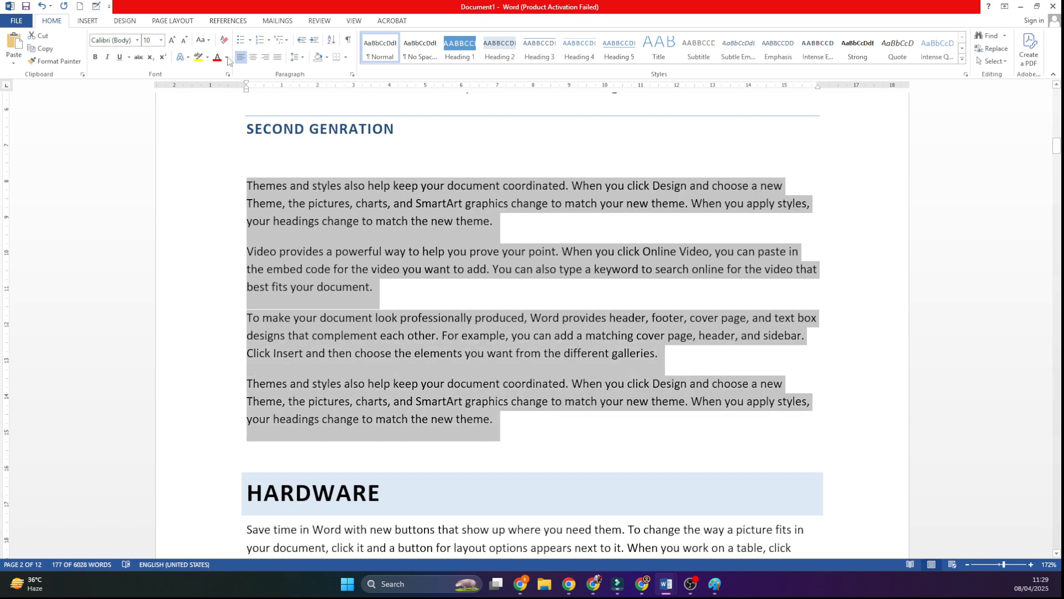
pyautogui.click(240, 42)
pyautogui.click(250, 40)
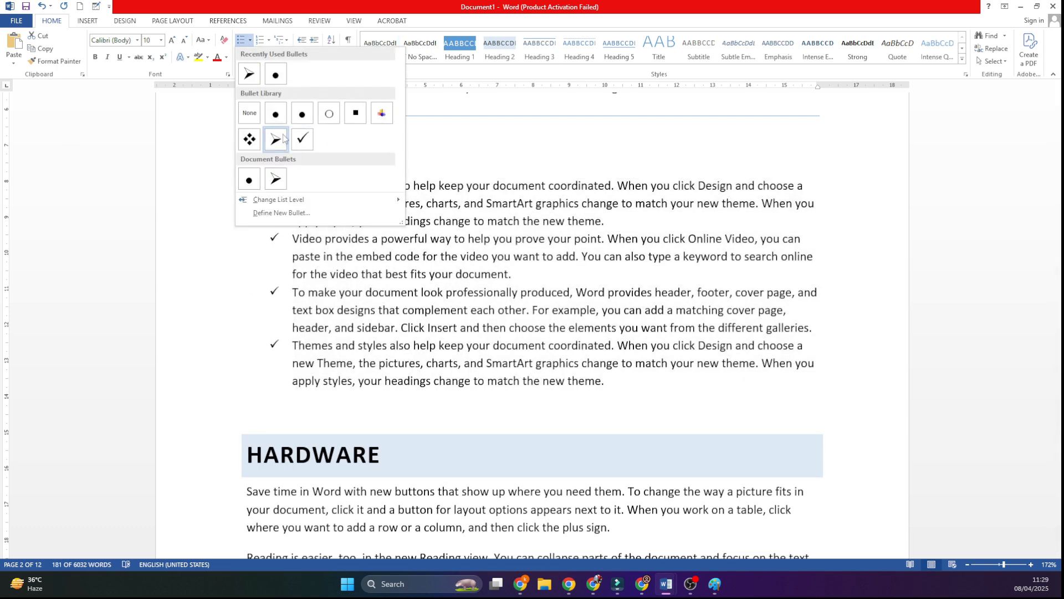
pyautogui.click(282, 213)
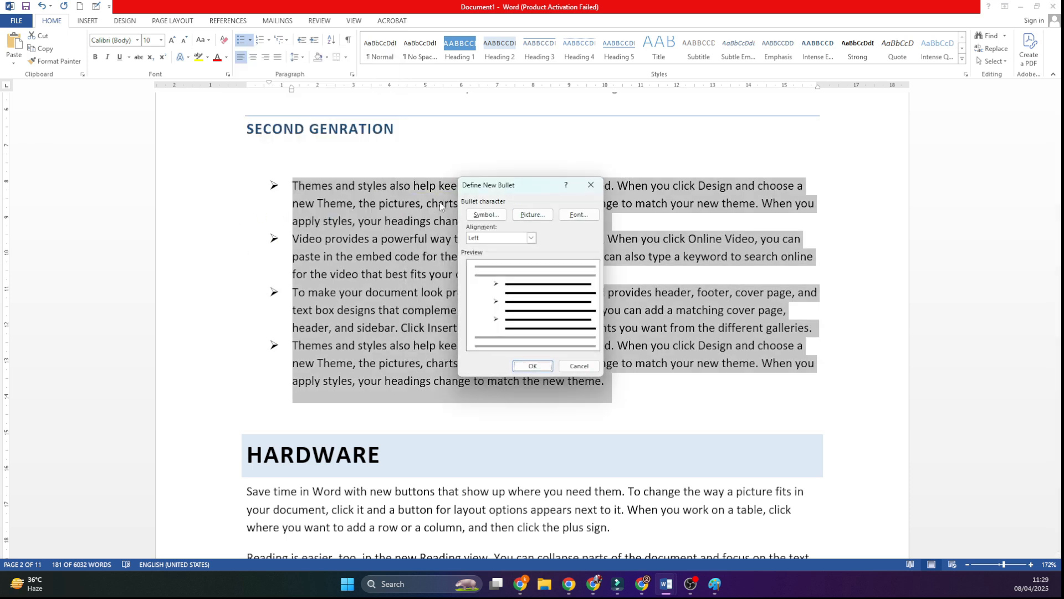
pyautogui.moveTo(469, 185); pyautogui.dragTo(447, 171)
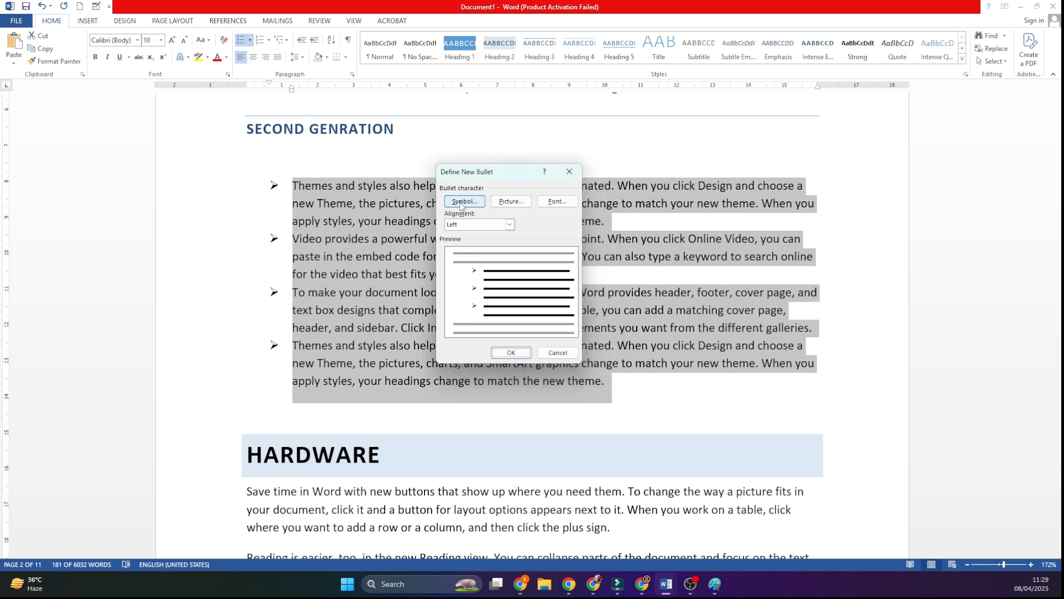
# Step: View the Wingdings bullet symbols, and set the saved name logo PNG from the Desktop as the picture bullet for the selected paragraphs
pyautogui.click(461, 202)
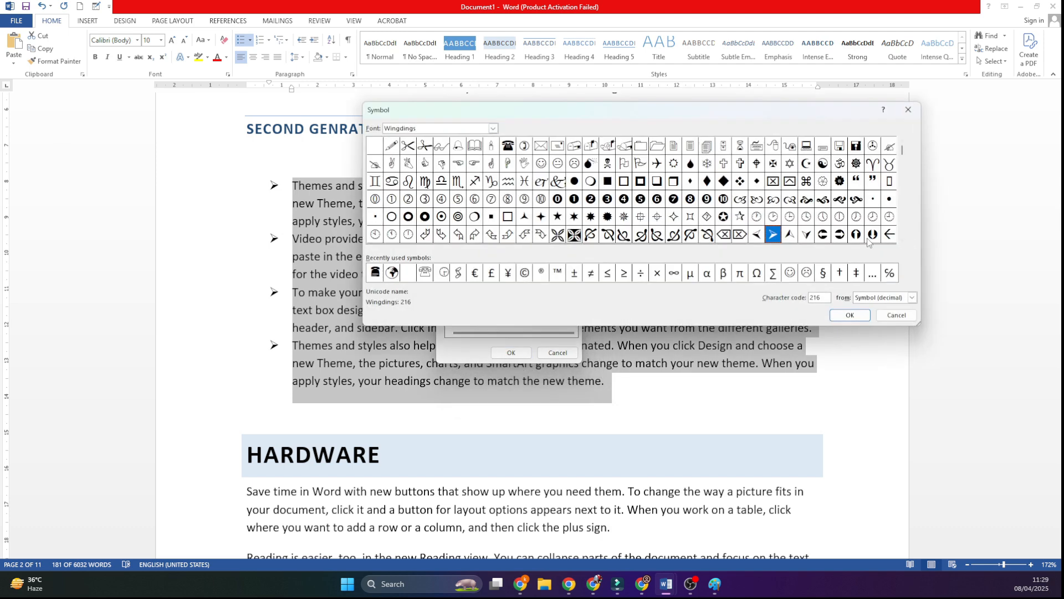
pyautogui.click(908, 110)
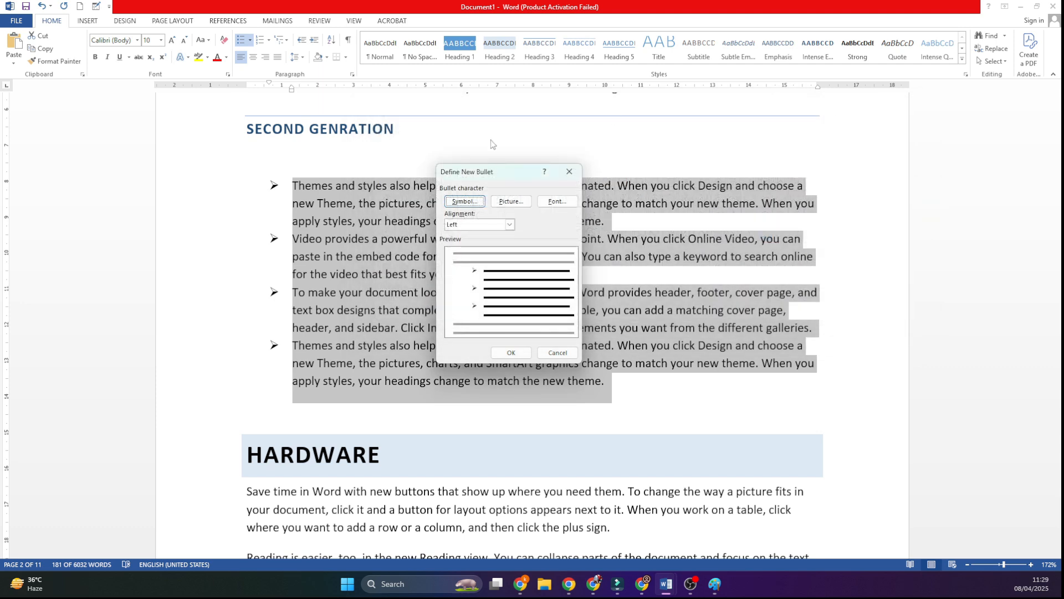
pyautogui.click(511, 202)
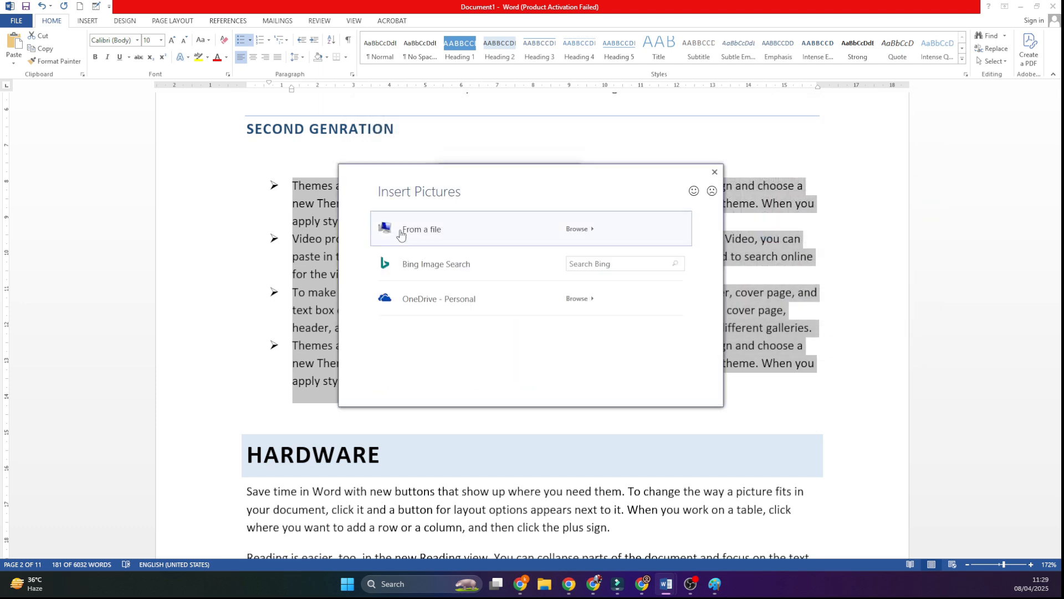
pyautogui.click(424, 242)
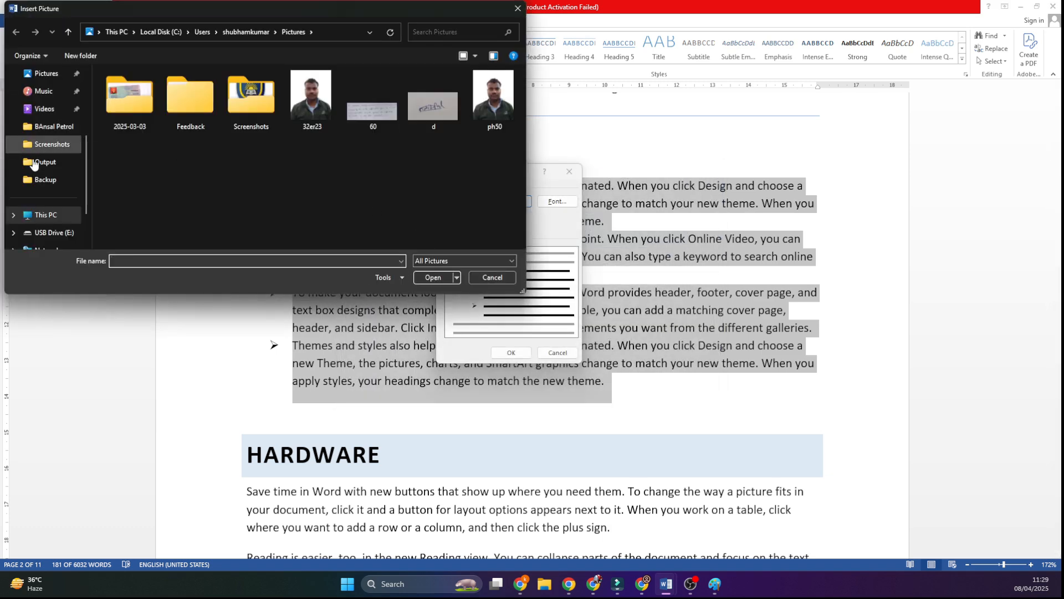
pyautogui.scroll(3, 49, 133)
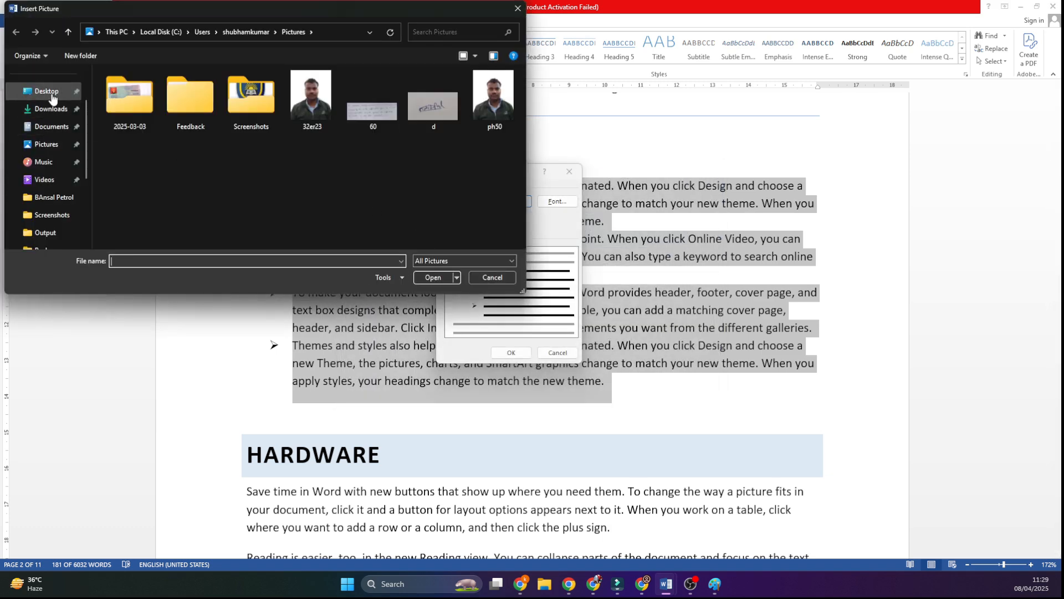
pyautogui.click(50, 92)
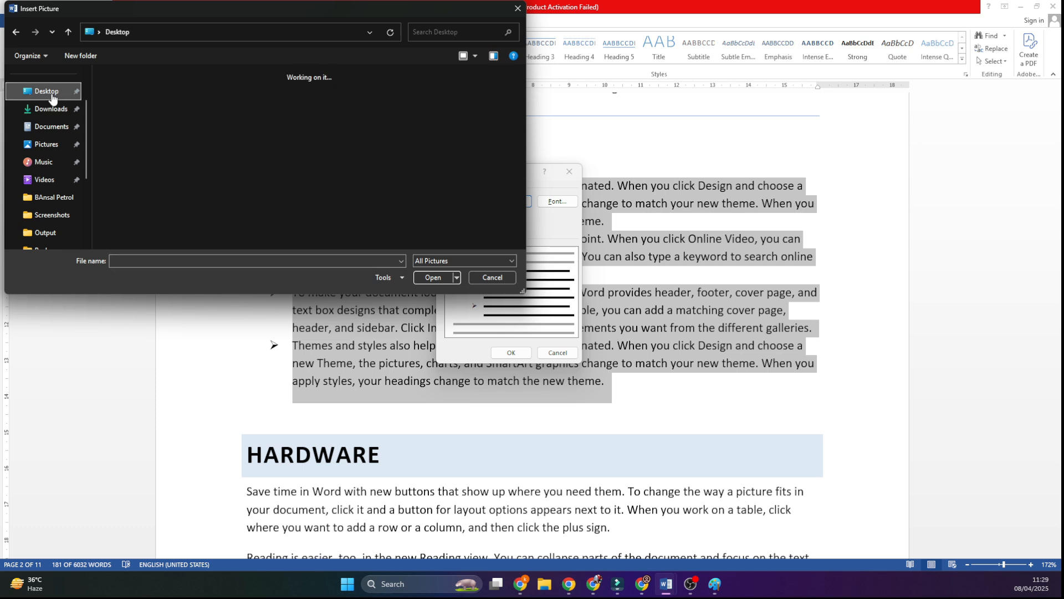
pyautogui.click(131, 262)
pyautogui.write('VI')
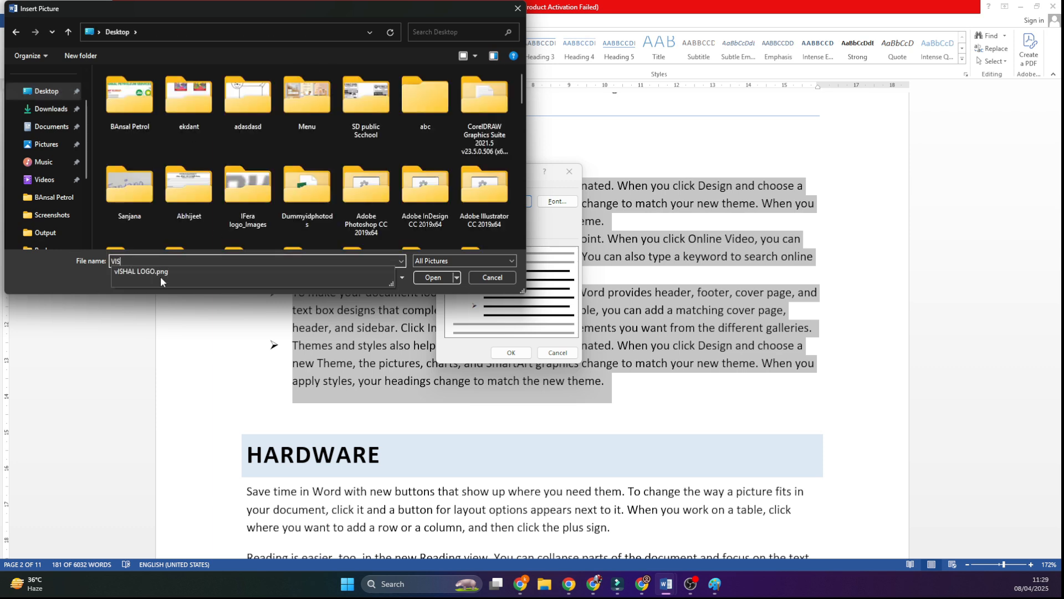
pyautogui.write('S')
pyautogui.click(162, 274)
pyautogui.click(421, 280)
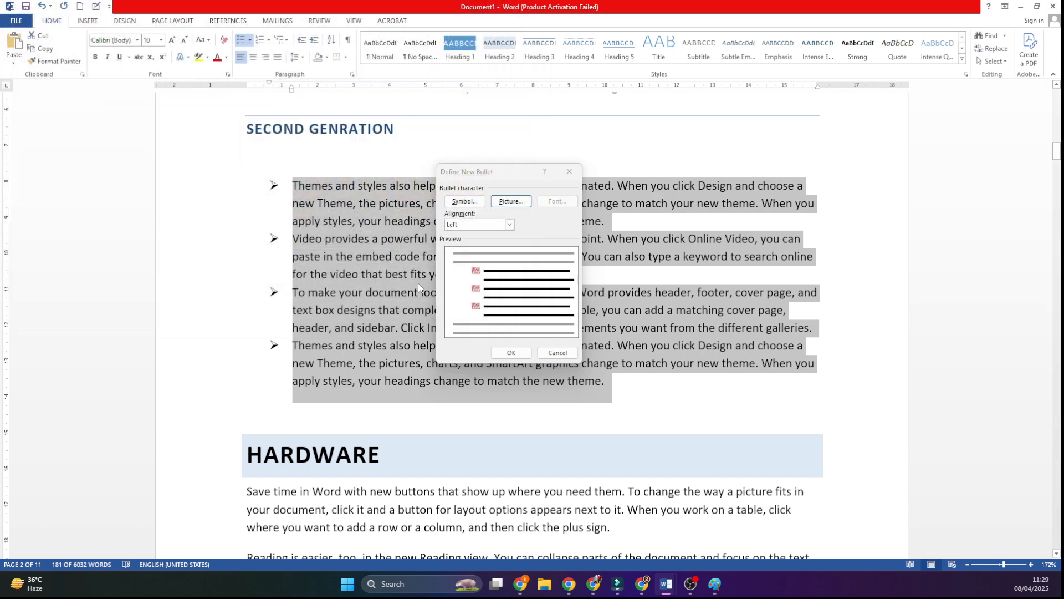
pyautogui.click(513, 352)
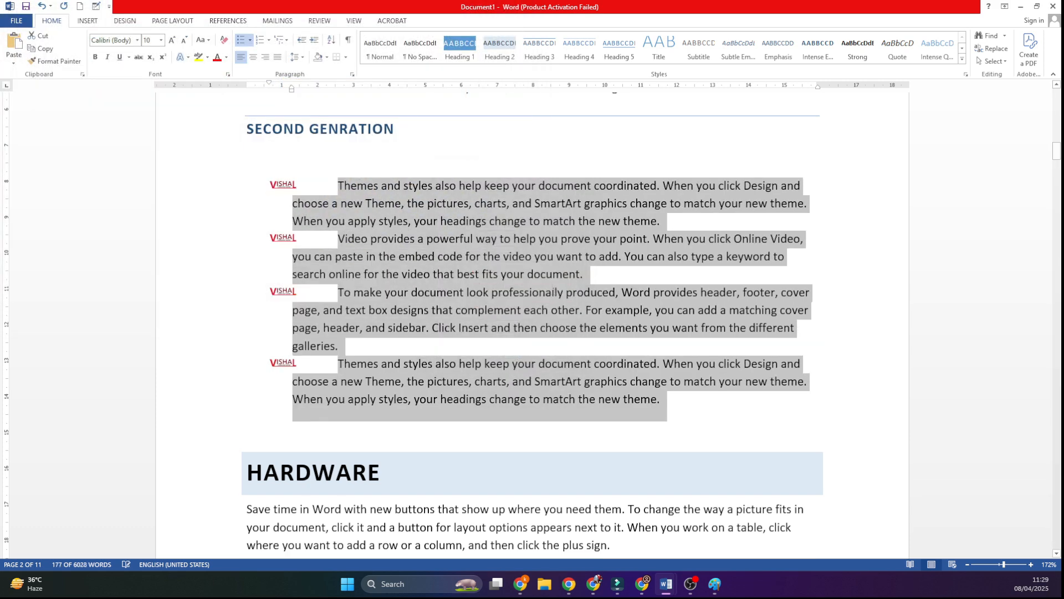
# Step: Reduce the left indent of the four logo-bulleted paragraphs to about the 1 mark on the ruler, closing the gap after the bullets
pyautogui.click(554, 291)
pyautogui.scroll(2, 324, 271)
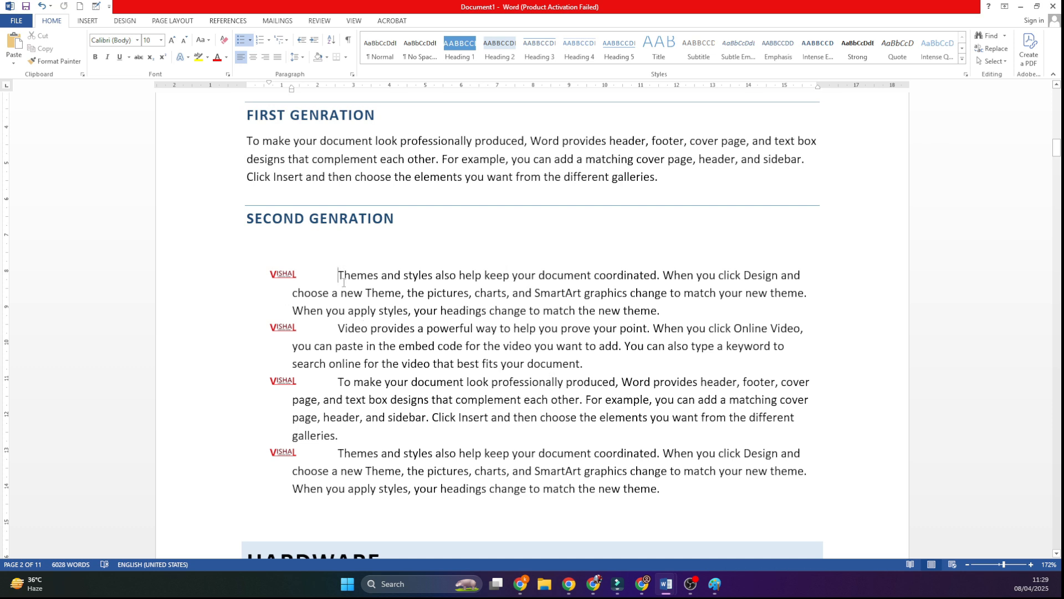
pyautogui.moveTo(291, 90); pyautogui.dragTo(282, 95)
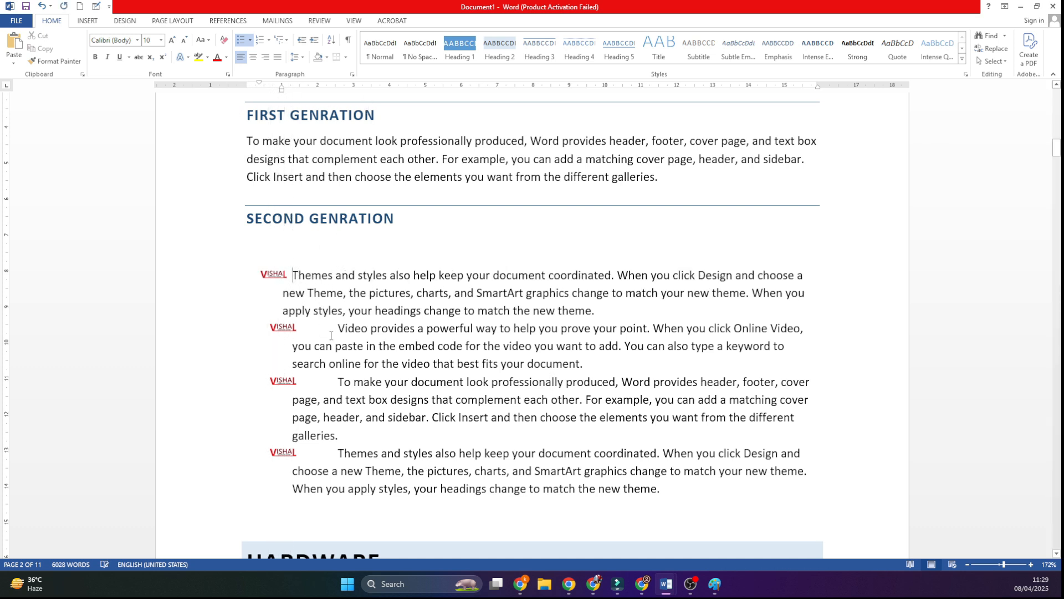
pyautogui.moveTo(266, 329); pyautogui.dragTo(408, 489)
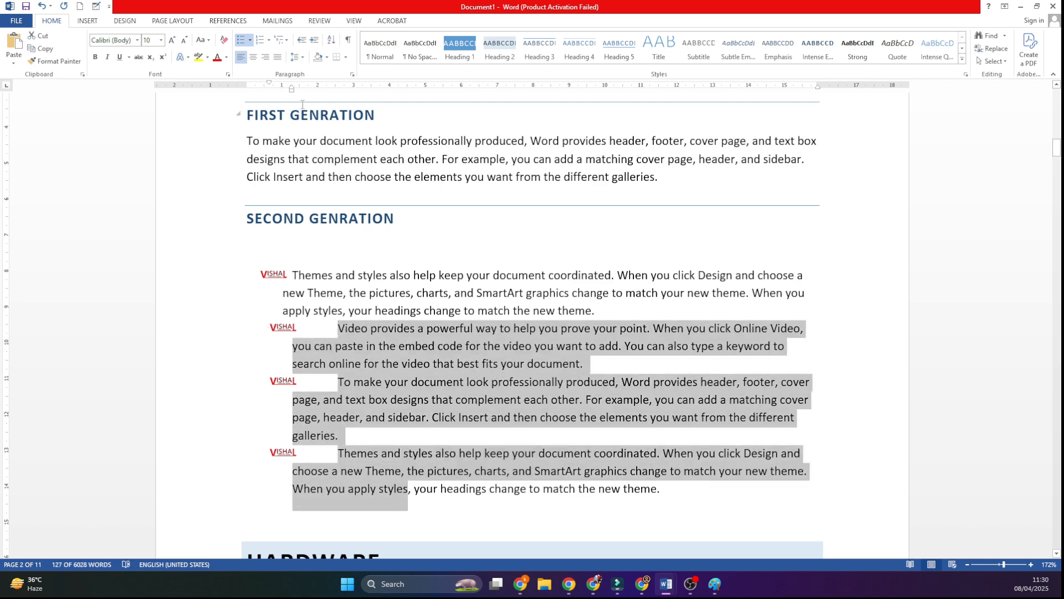
pyautogui.moveTo(292, 95); pyautogui.dragTo(281, 101)
pyautogui.click(481, 353)
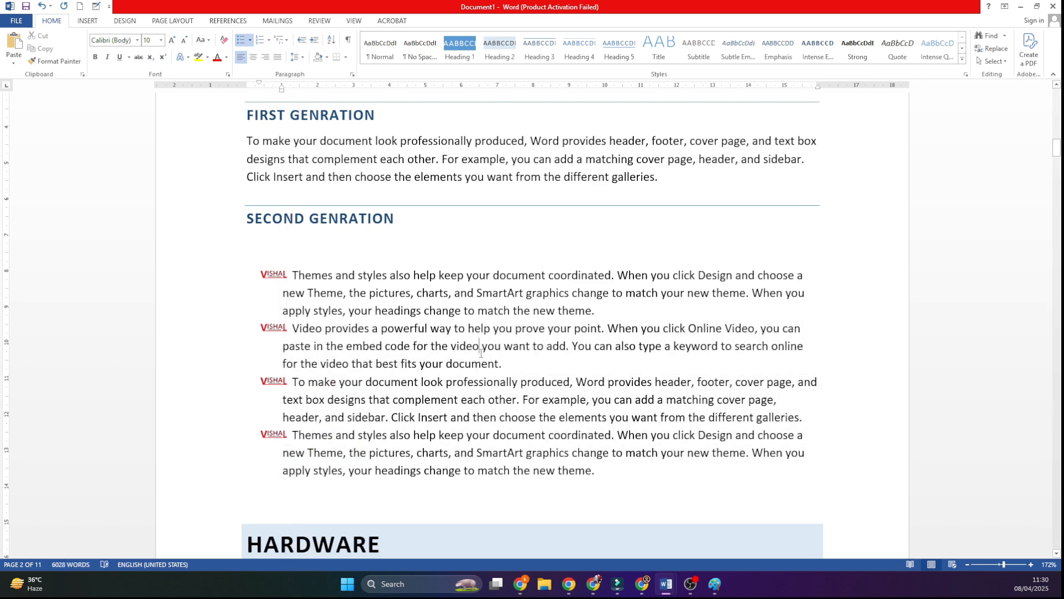
# Step: Apply the name logo picture bullet to the first paragraph under "HARDWARE" and reduce its left indent to about the 1 mark on the ruler
pyautogui.scroll(-9, 480, 353)
pyautogui.click(247, 275)
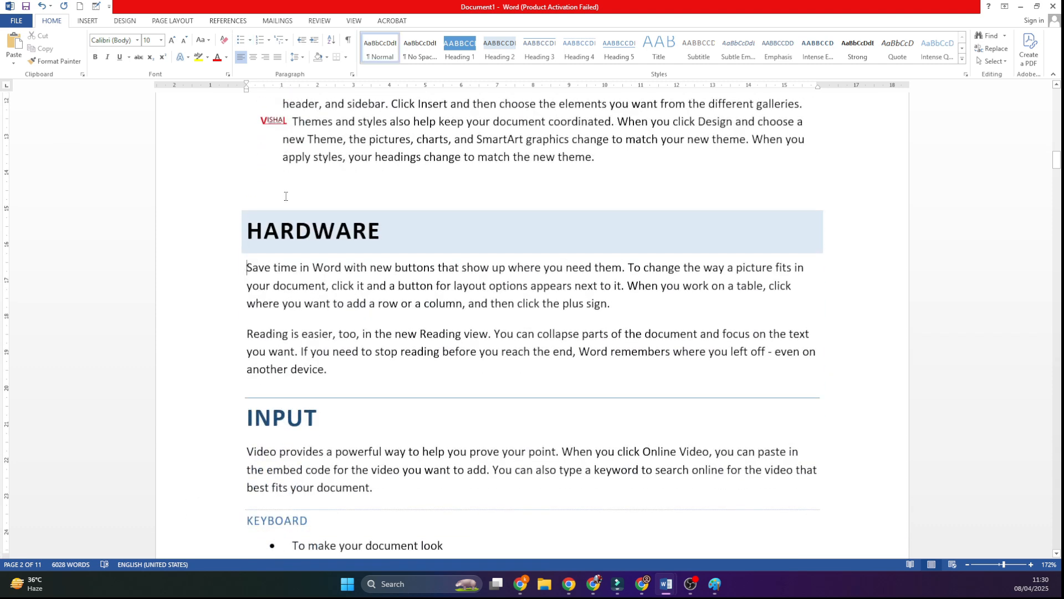
pyautogui.click(250, 39)
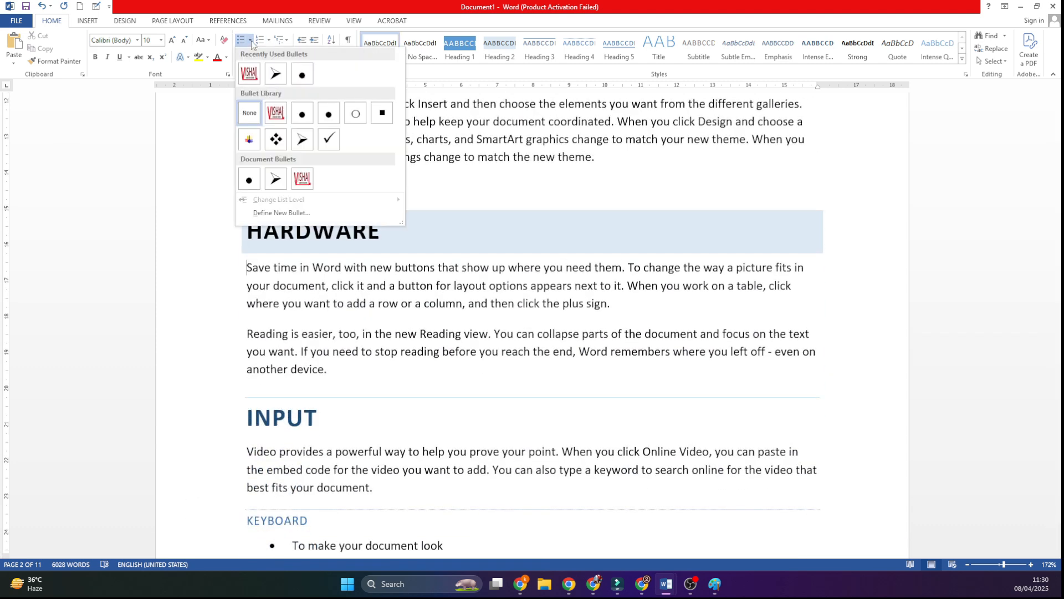
pyautogui.click(250, 72)
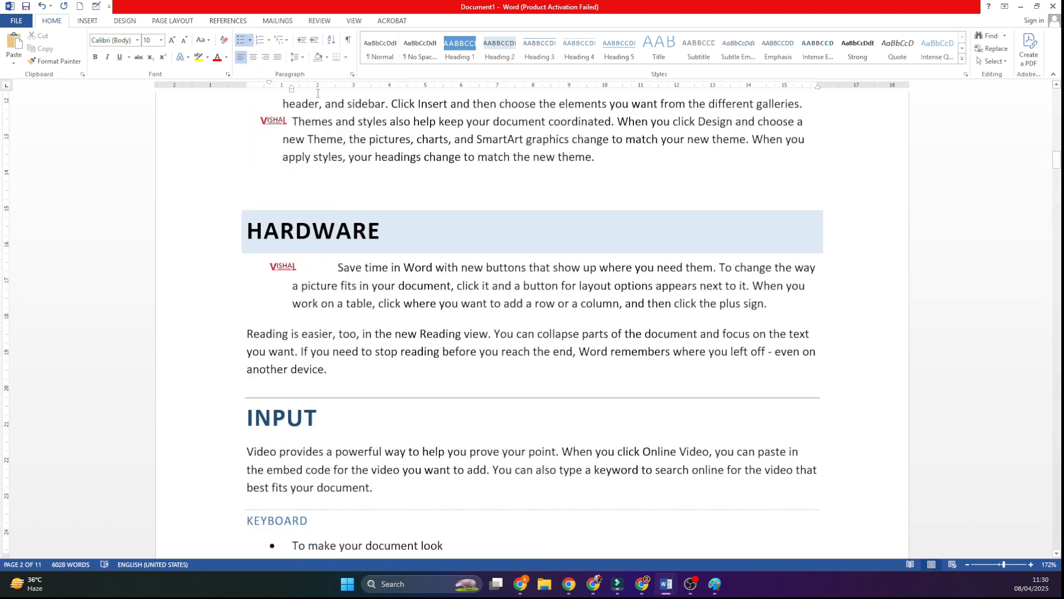
pyautogui.moveTo(293, 89); pyautogui.dragTo(281, 100)
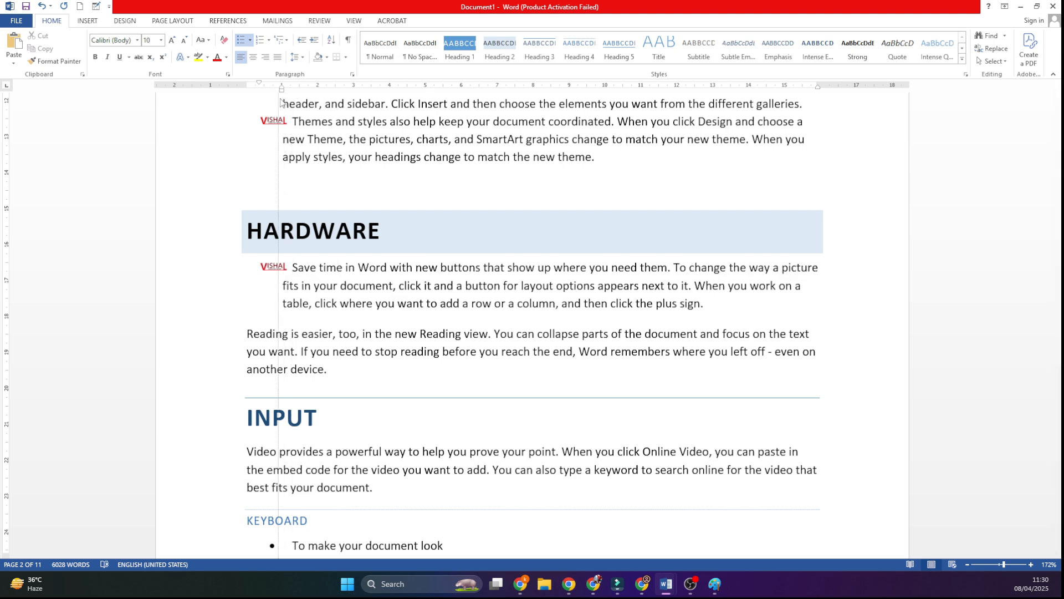
pyautogui.click(242, 334)
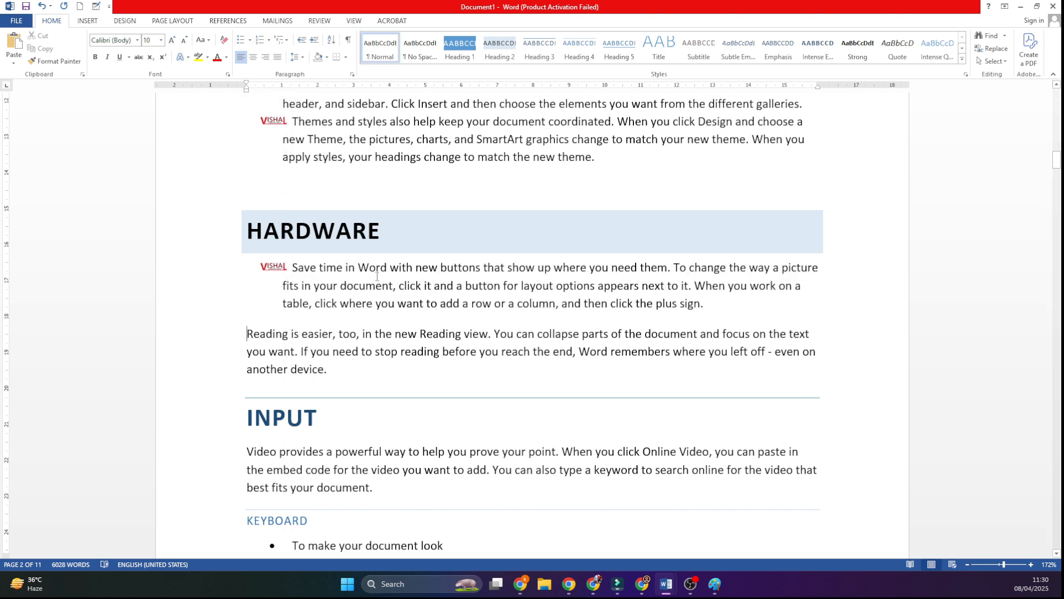
# Step: Split the logo-bulleted paragraph under "HARDWARE" into seven bullets, breaking it after "buttons", "them.", "in your", "layout", "work on" and "row or a"
pyautogui.click(494, 269)
pyautogui.press('Return')
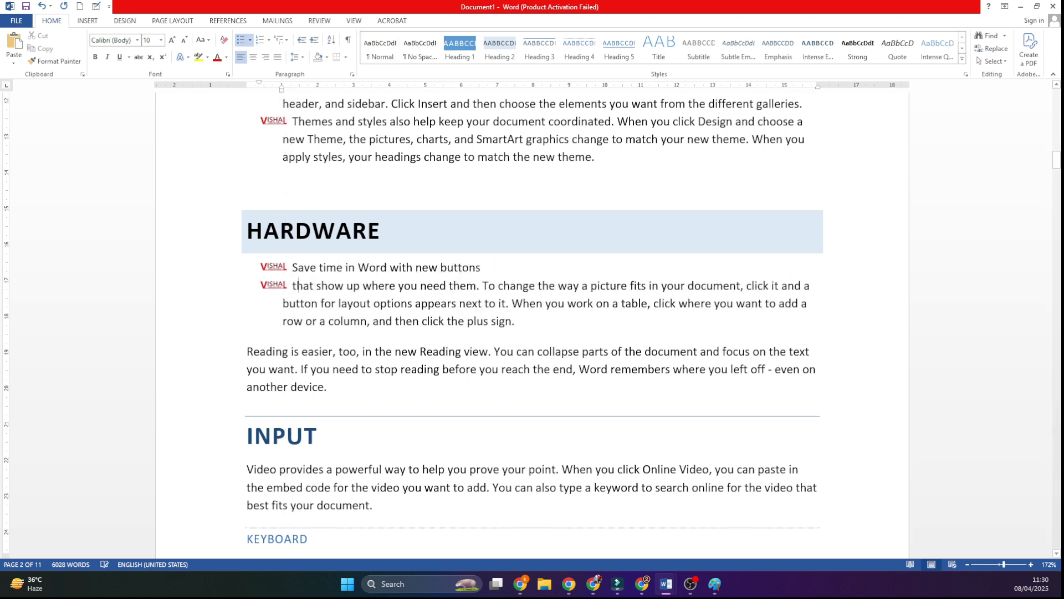
pyautogui.click(486, 286)
pyautogui.press('Return')
pyautogui.click(495, 304)
pyautogui.press('Return')
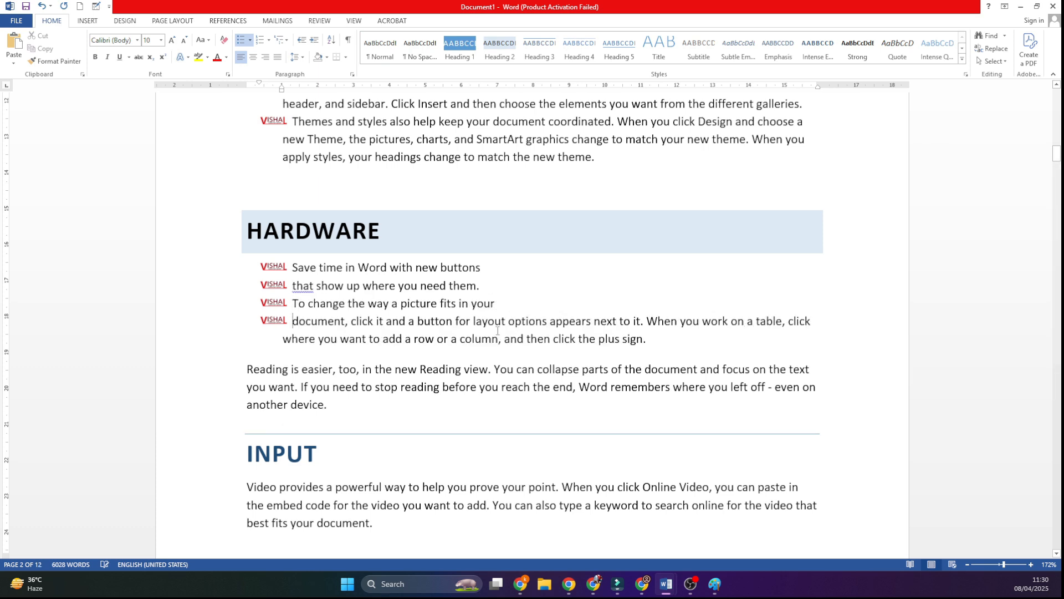
pyautogui.click(507, 322)
pyautogui.press('Return')
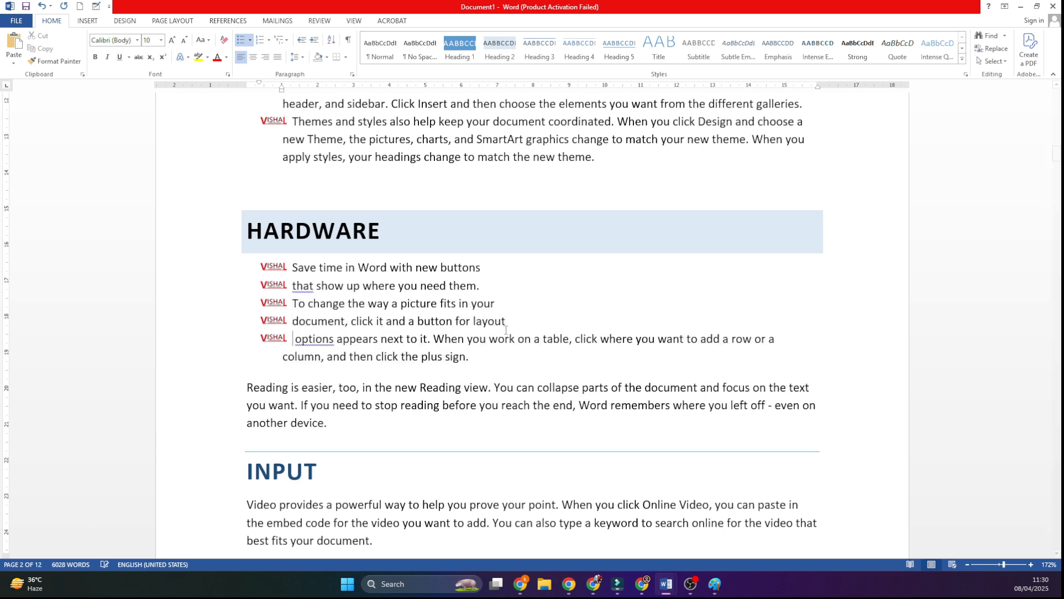
pyautogui.click(534, 339)
pyautogui.press('Return')
pyautogui.click(676, 356)
pyautogui.press('Return')
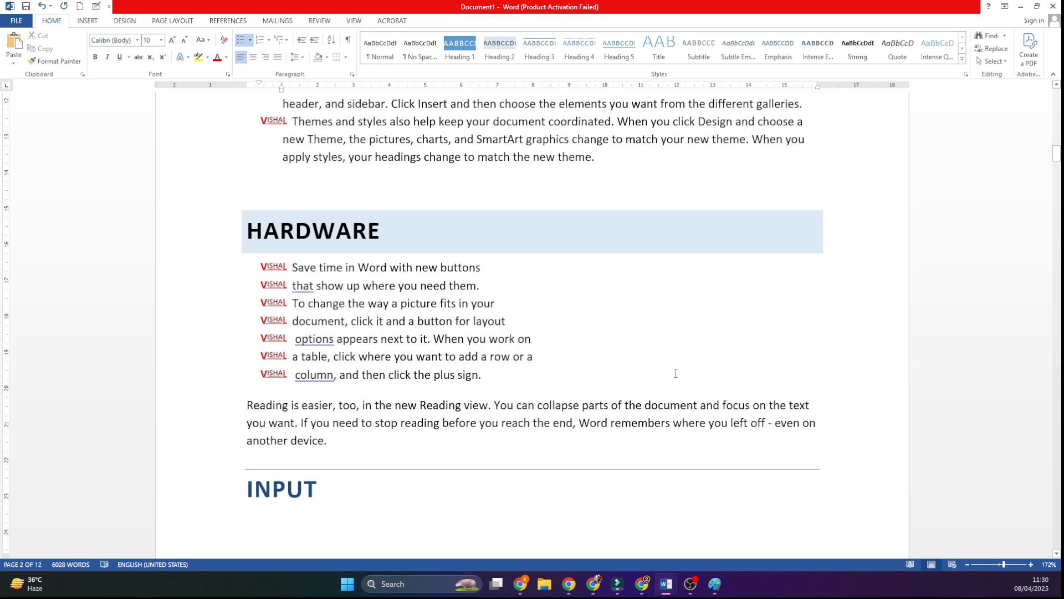
# Step: Select the entire content of the document, and clear the selection again
pyautogui.click(1003, 64)
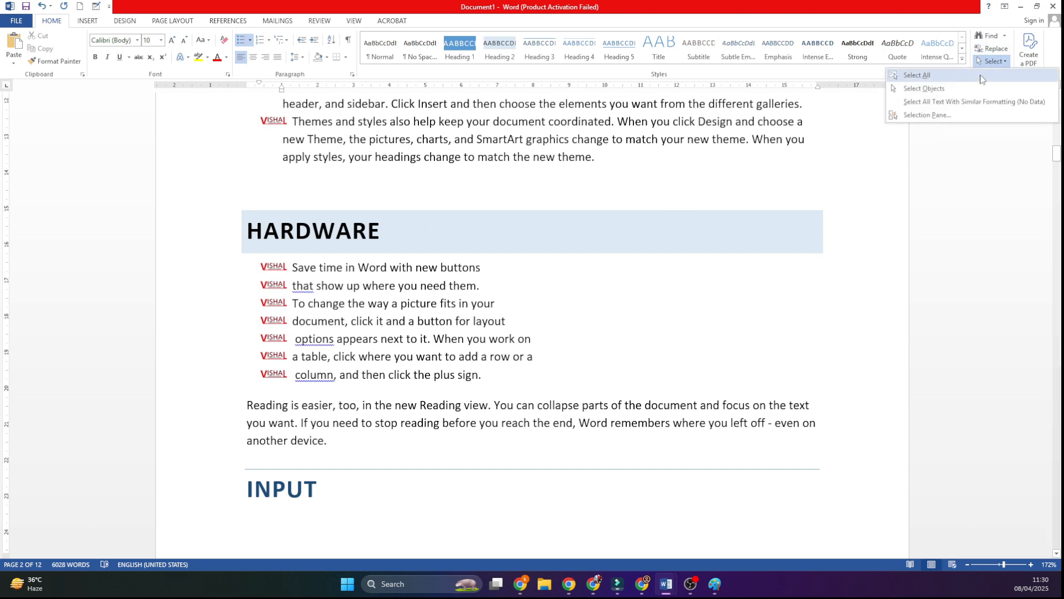
pyautogui.click(917, 75)
pyautogui.scroll(3, 724, 287)
pyautogui.click(735, 264)
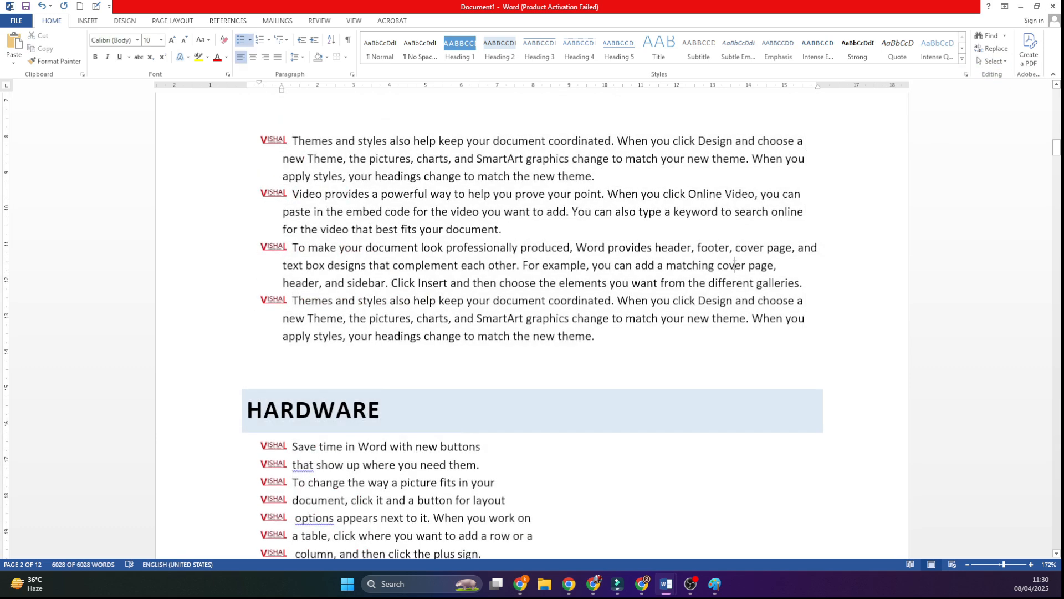
pyautogui.hotkey('ctrl', 'a')
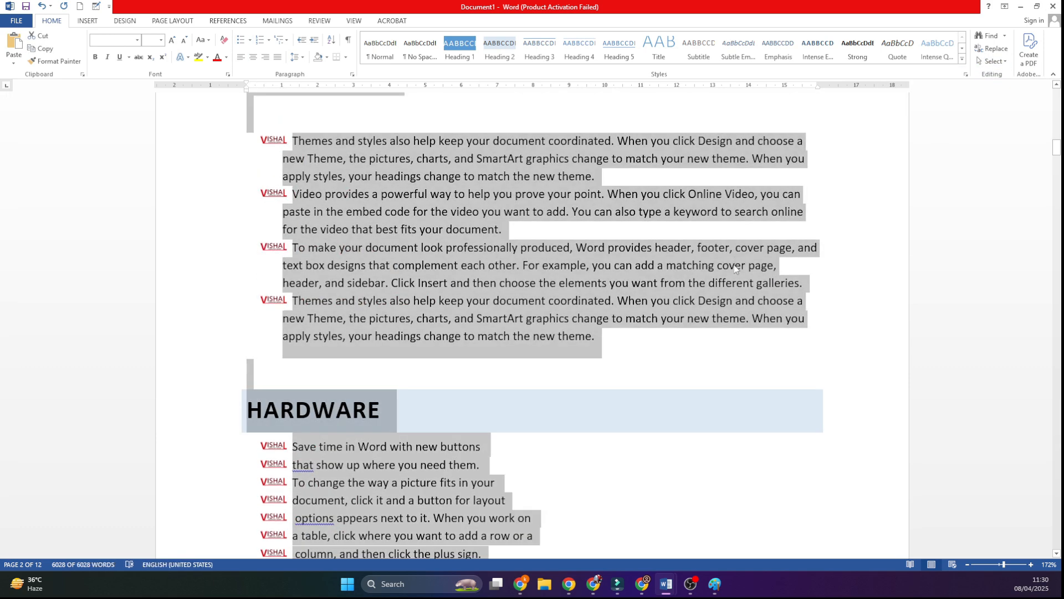
pyautogui.scroll(3, 721, 253)
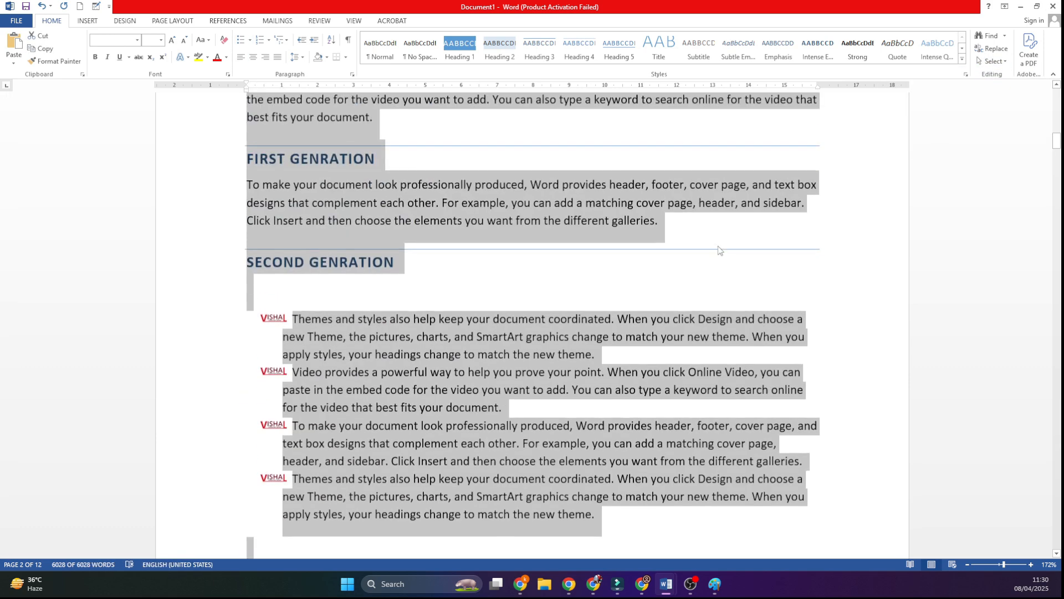
pyautogui.click(721, 251)
pyautogui.scroll(3, 720, 251)
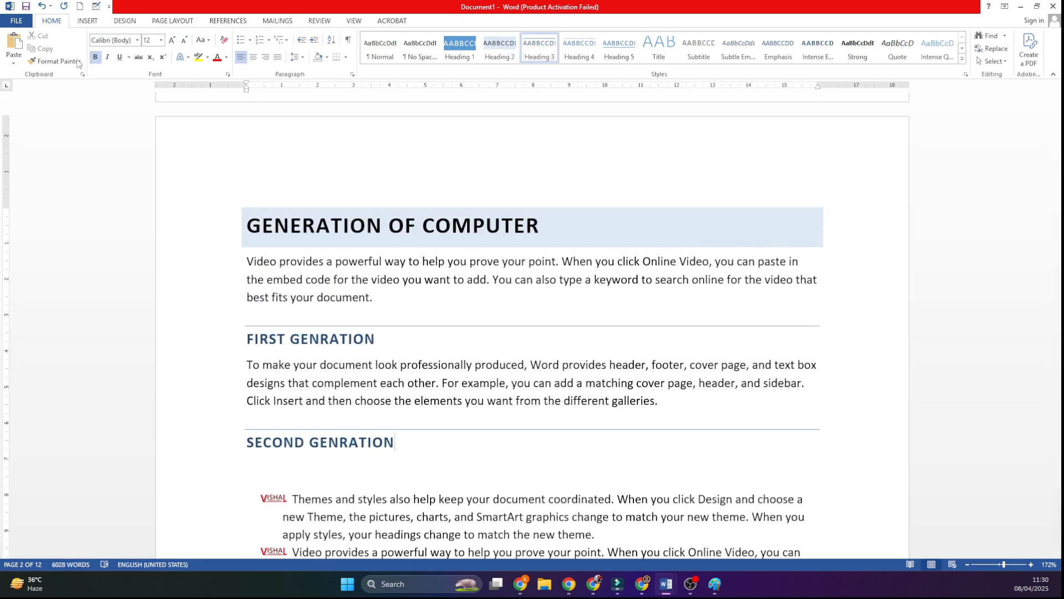
pyautogui.click(56, 65)
pyautogui.click(467, 317)
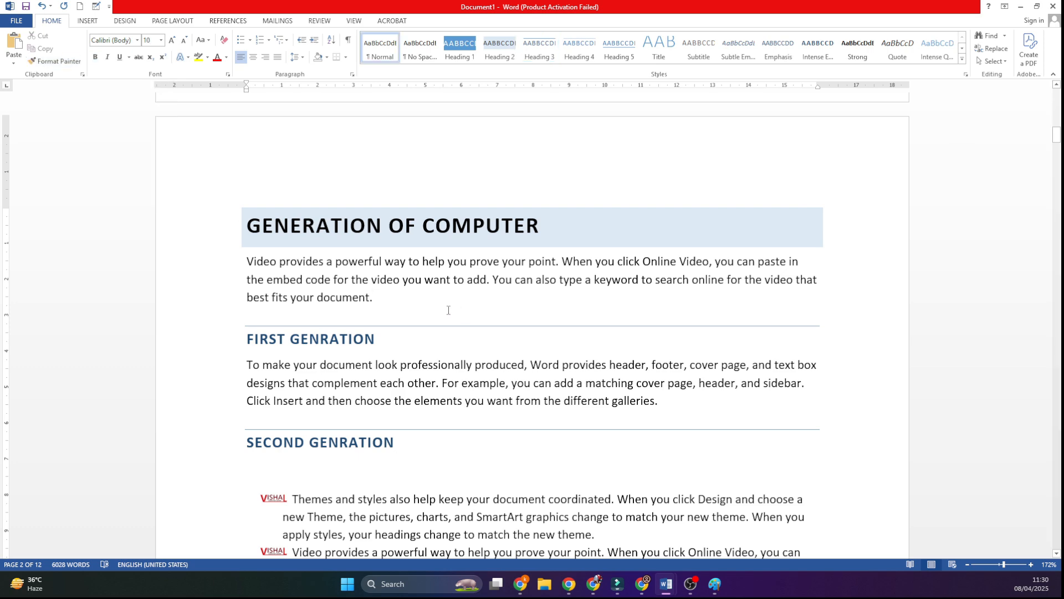
pyautogui.scroll(-15, 448, 310)
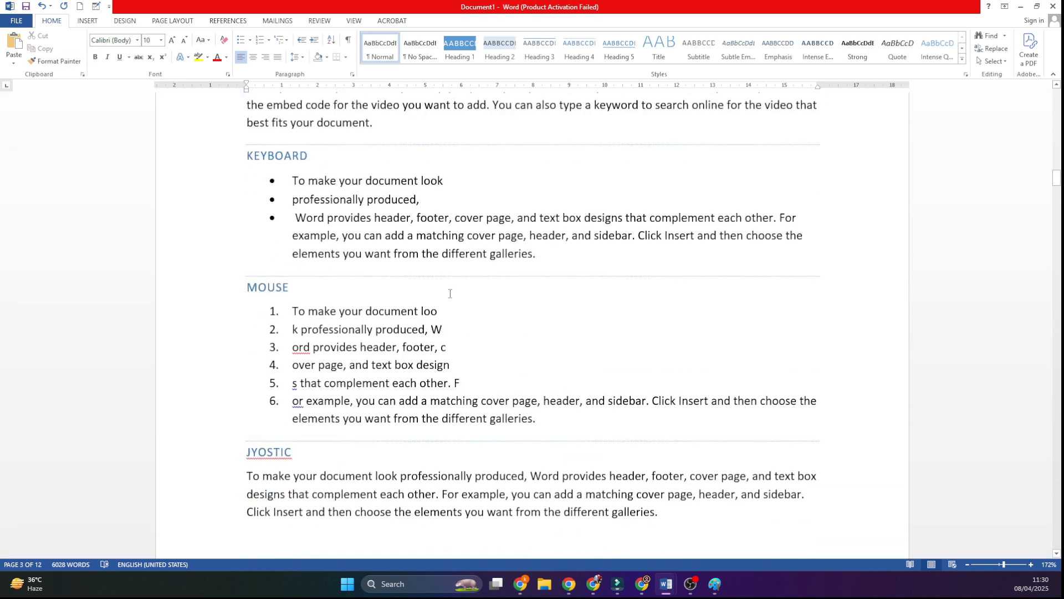
pyautogui.scroll(-8, 449, 293)
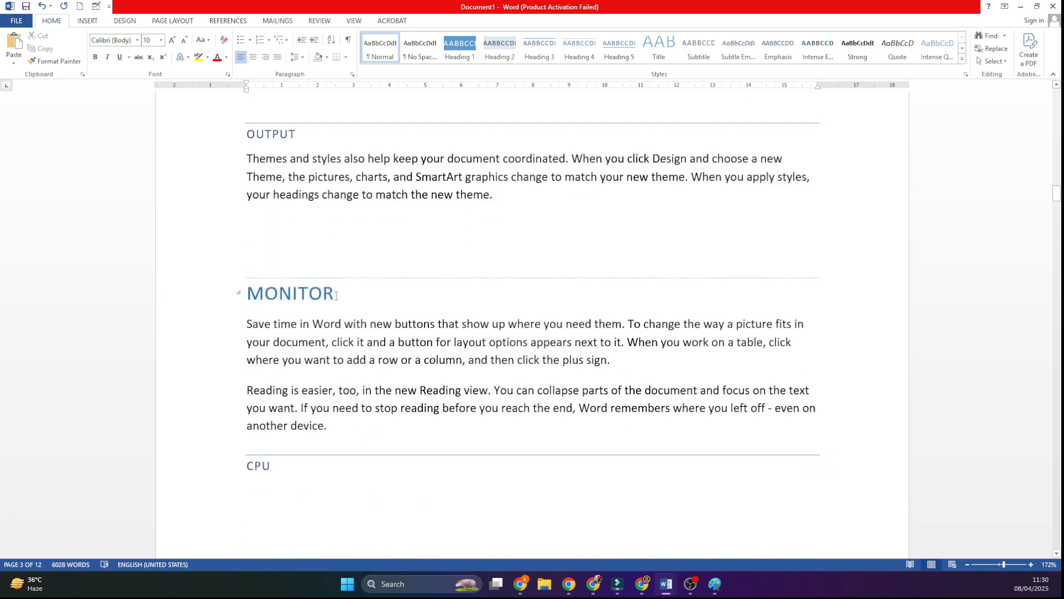
pyautogui.scroll(3, 245, 323)
pyautogui.scroll(-4, 360, 344)
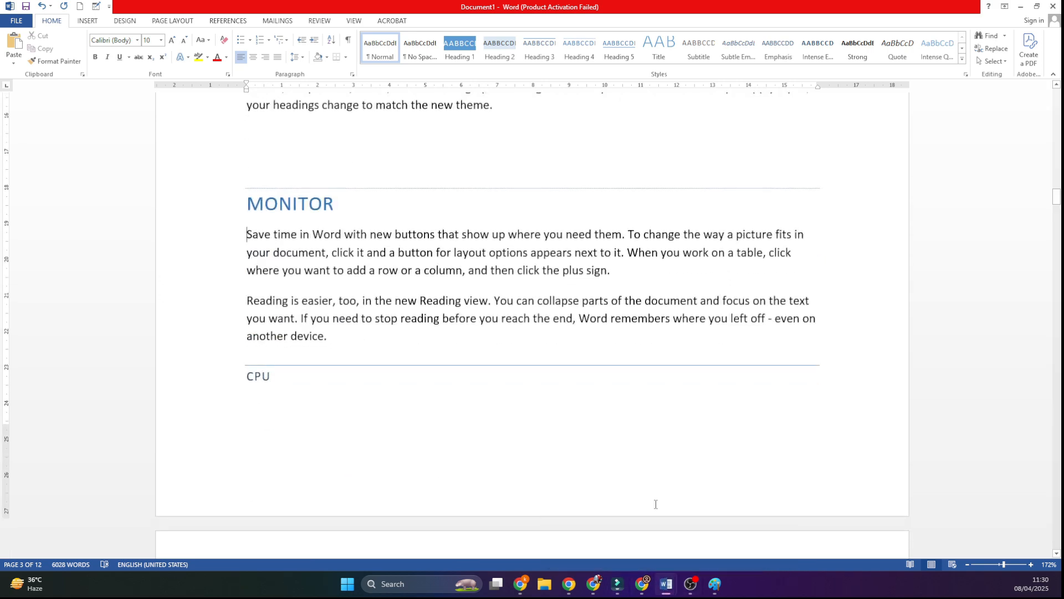
# Step: Switch to the laptop notes in Document2 and go to the first "What is Laptop?" heading
pyautogui.moveTo(664, 587)
pyautogui.click(724, 524)
pyautogui.scroll(10, 398, 312)
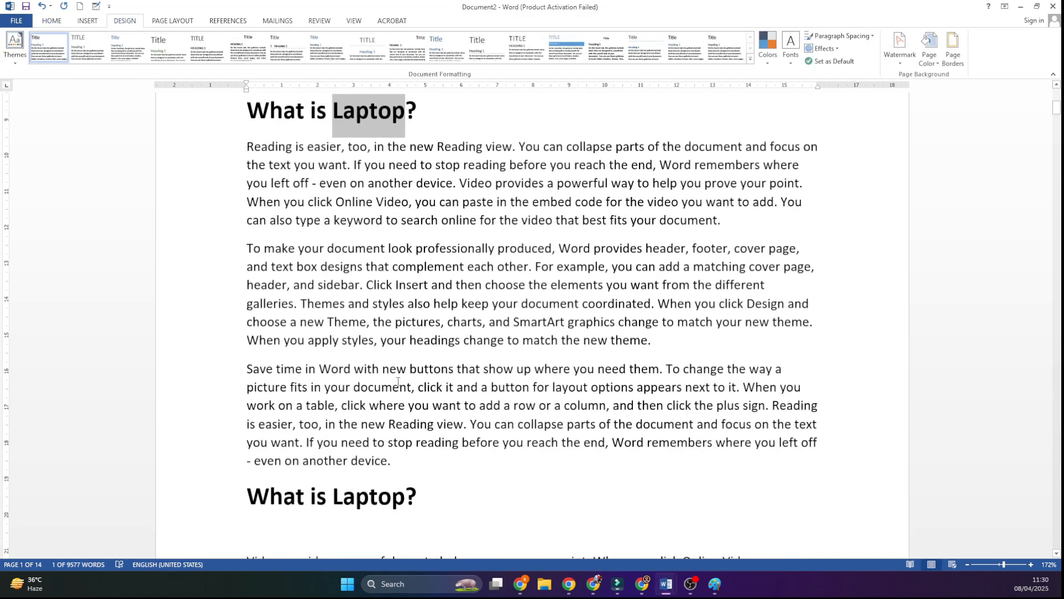
pyautogui.scroll(-3, 410, 355)
pyautogui.click(434, 390)
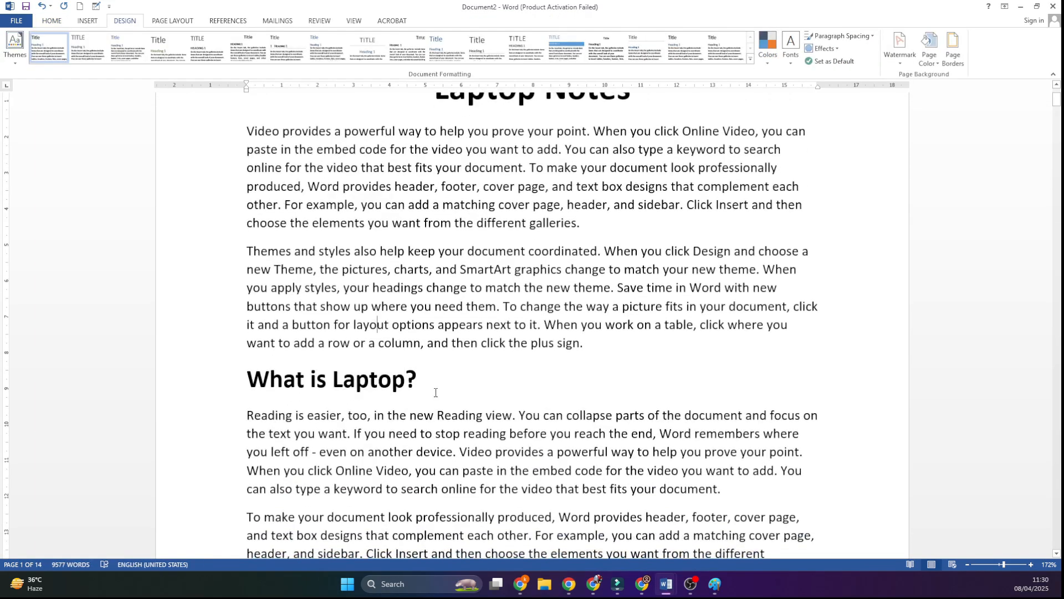
# Step: Format the first "What is Laptop?" heading in Times New Roman with red font colour and an underline
pyautogui.moveTo(435, 390); pyautogui.dragTo(223, 381)
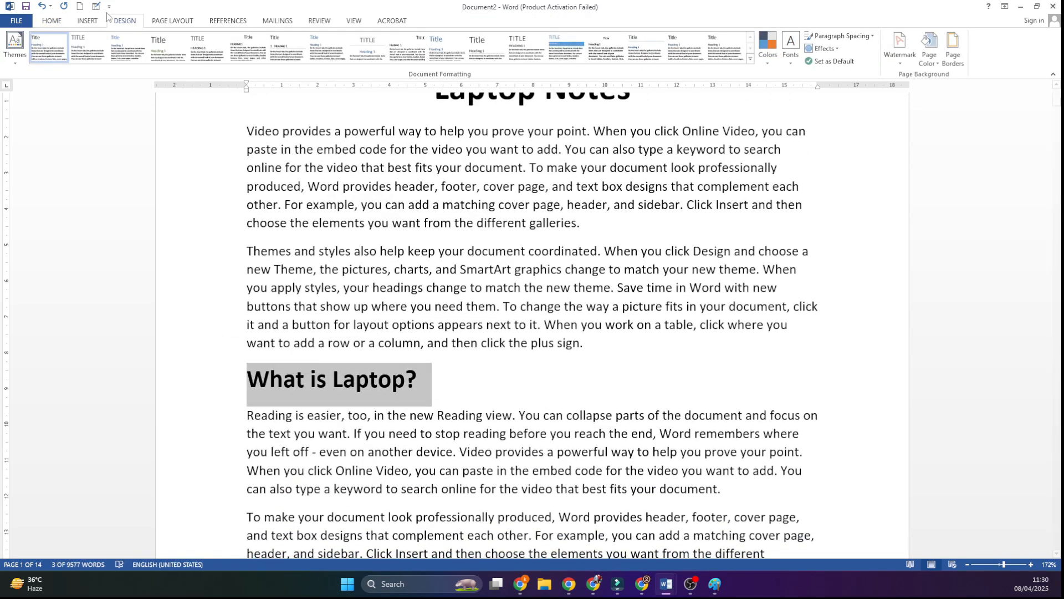
pyautogui.click(46, 23)
pyautogui.click(118, 43)
pyautogui.write('Times New Roman')
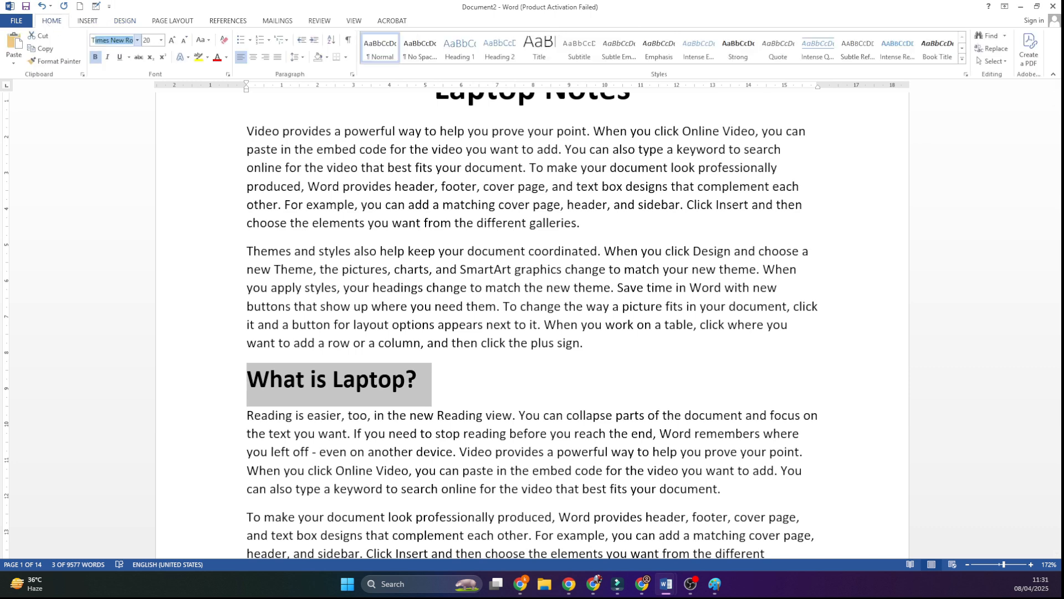
pyautogui.press('Return')
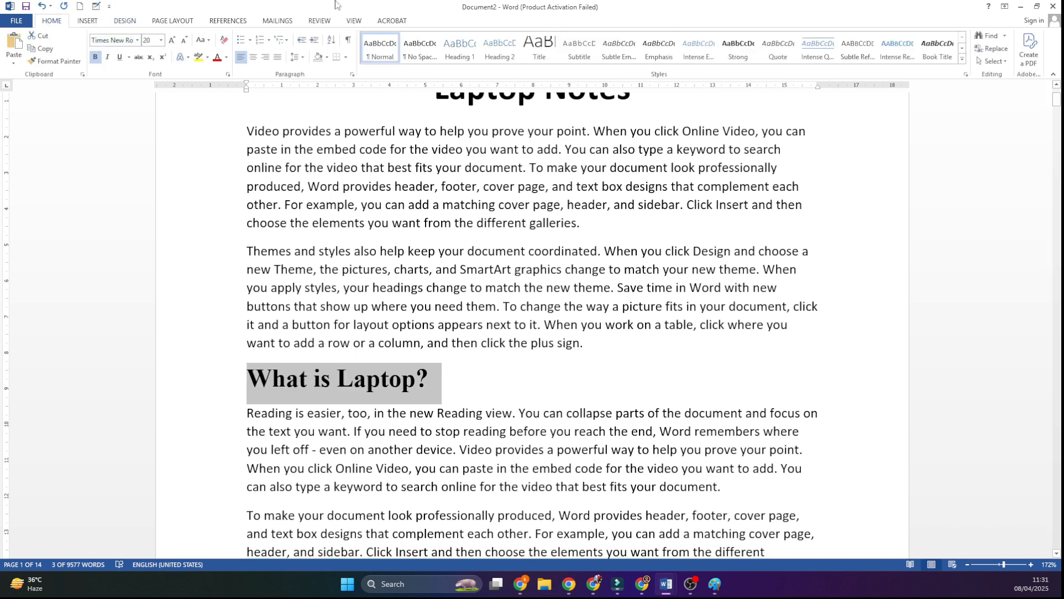
pyautogui.click(216, 57)
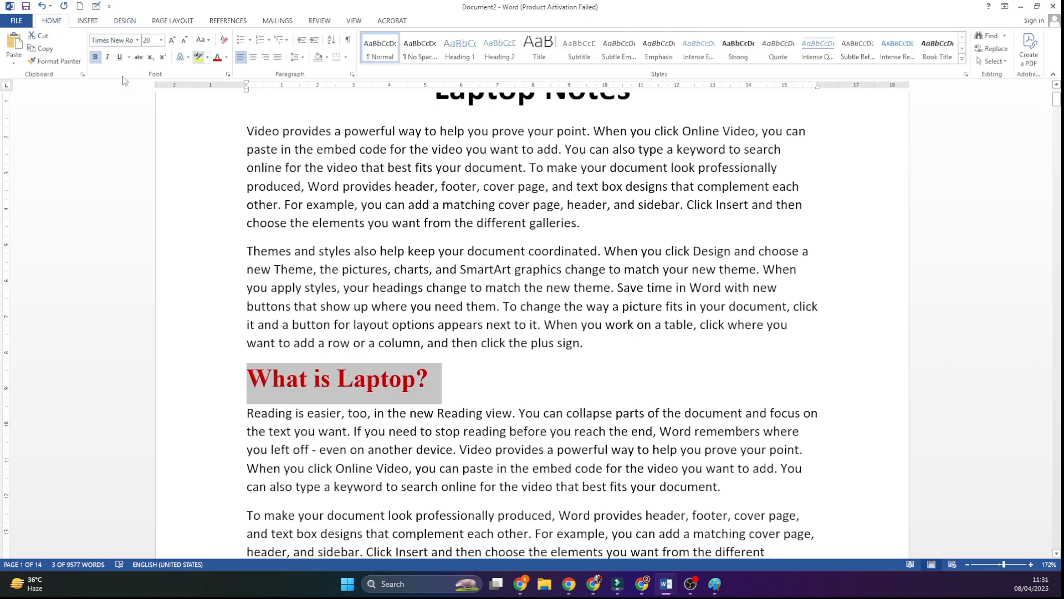
pyautogui.click(119, 57)
pyautogui.click(427, 342)
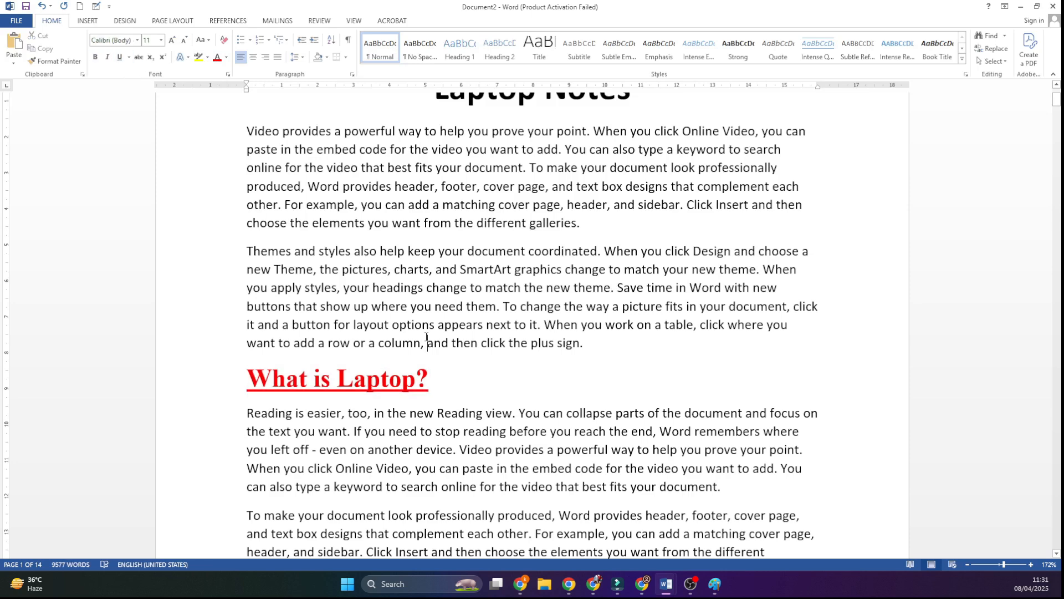
# Step: Break "To make your document" onto its own line below the first "What is Laptop?" section and make it bold Times New Roman
pyautogui.scroll(-3, 427, 336)
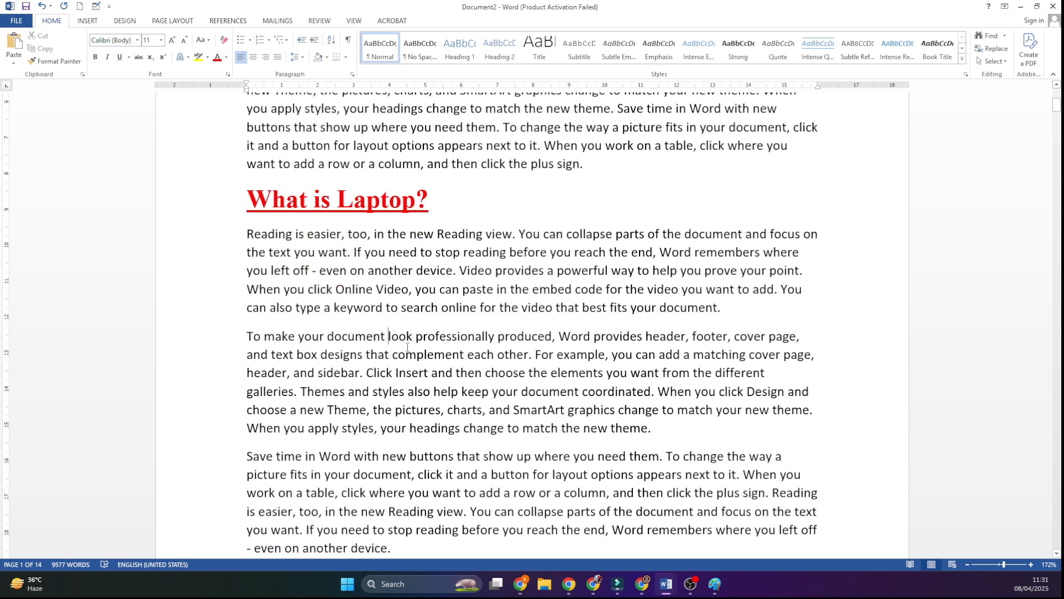
pyautogui.press('Return')
pyautogui.moveTo(409, 339); pyautogui.dragTo(248, 338)
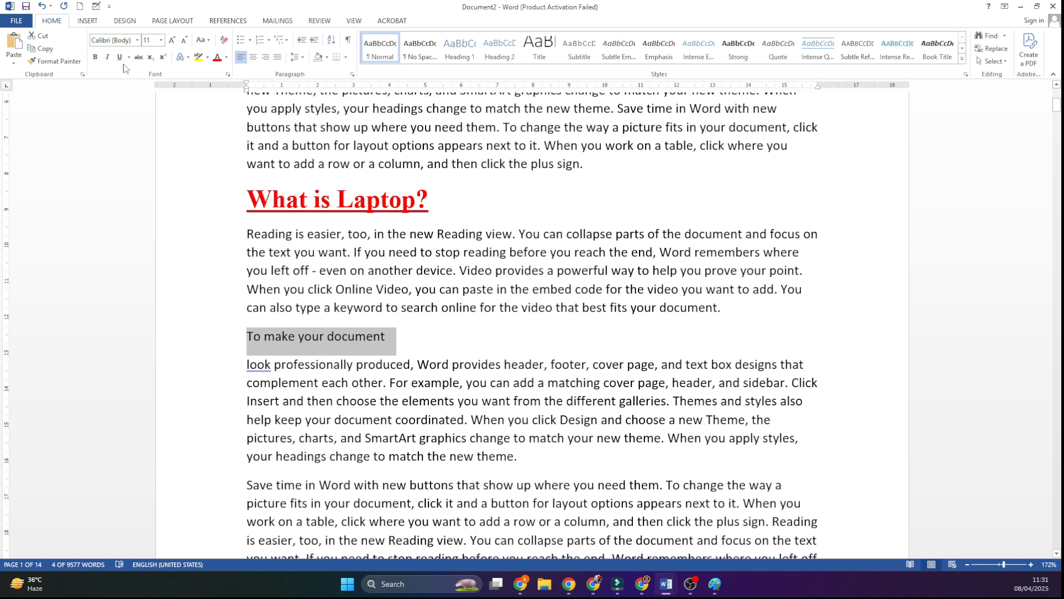
pyautogui.click(95, 57)
pyautogui.click(113, 40)
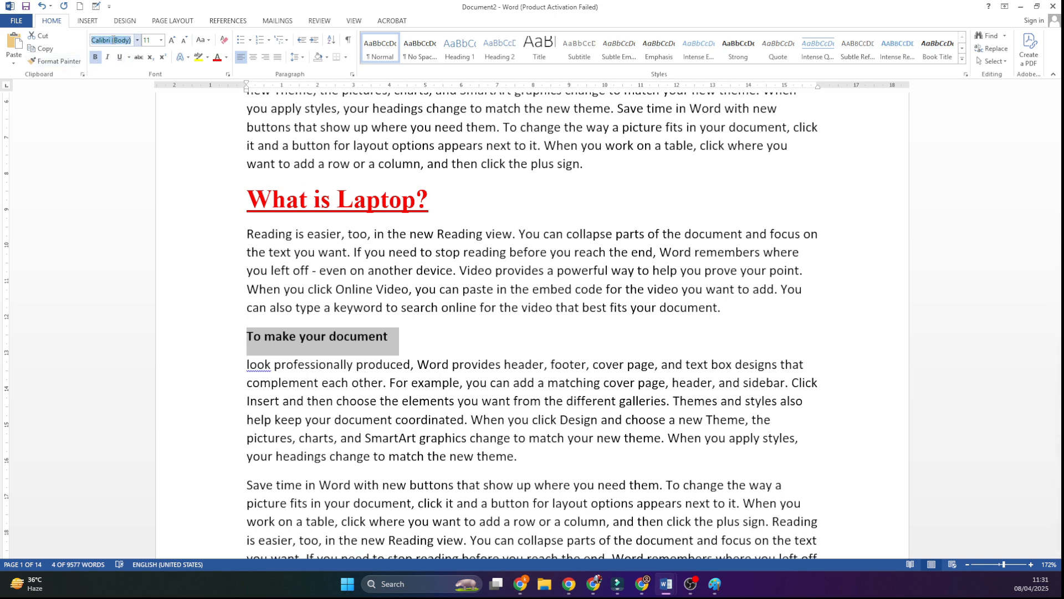
pyautogui.write('Times New Roman')
pyautogui.press('Return')
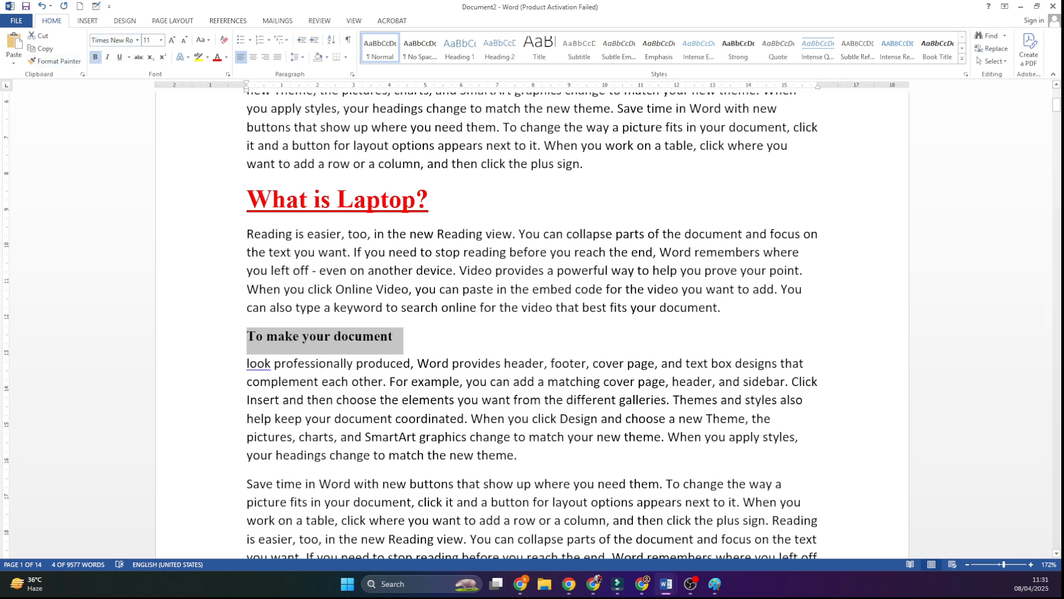
# Step: Set the "To make your document" line to font size 20, underlined and red, matching the first "What is Laptop?" heading
pyautogui.click(397, 339)
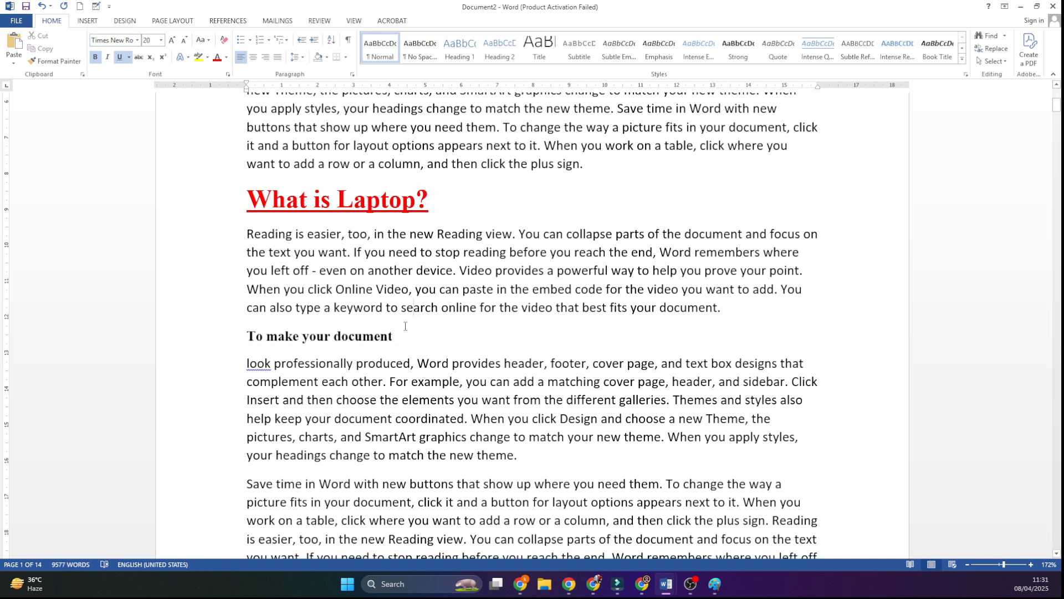
pyautogui.moveTo(398, 338); pyautogui.dragTo(245, 339)
pyautogui.click(149, 40)
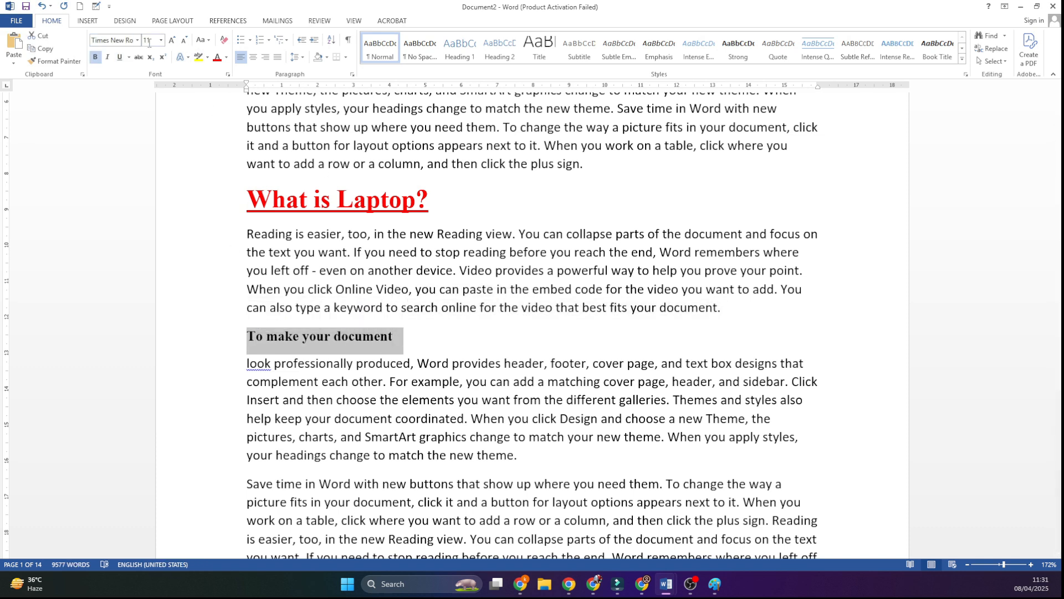
pyautogui.write('20')
pyautogui.press('Return')
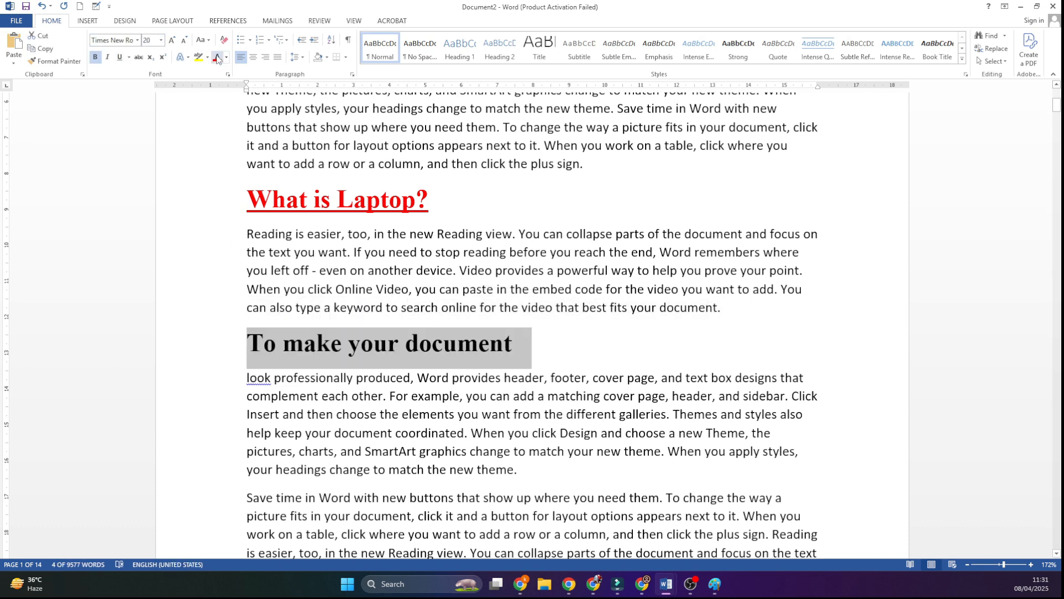
pyautogui.click(119, 57)
pyautogui.click(217, 57)
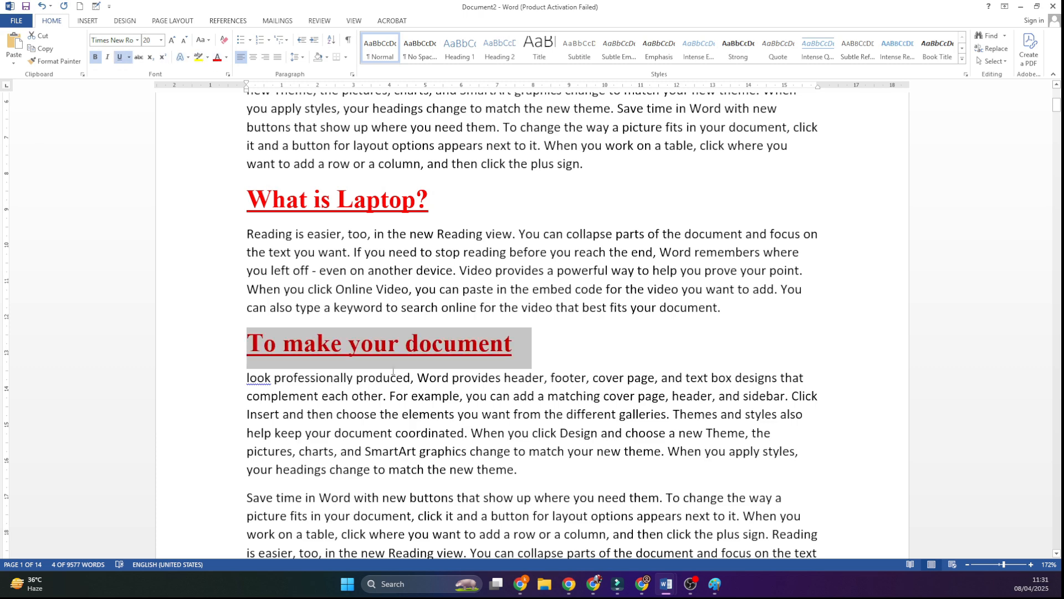
pyautogui.click(420, 449)
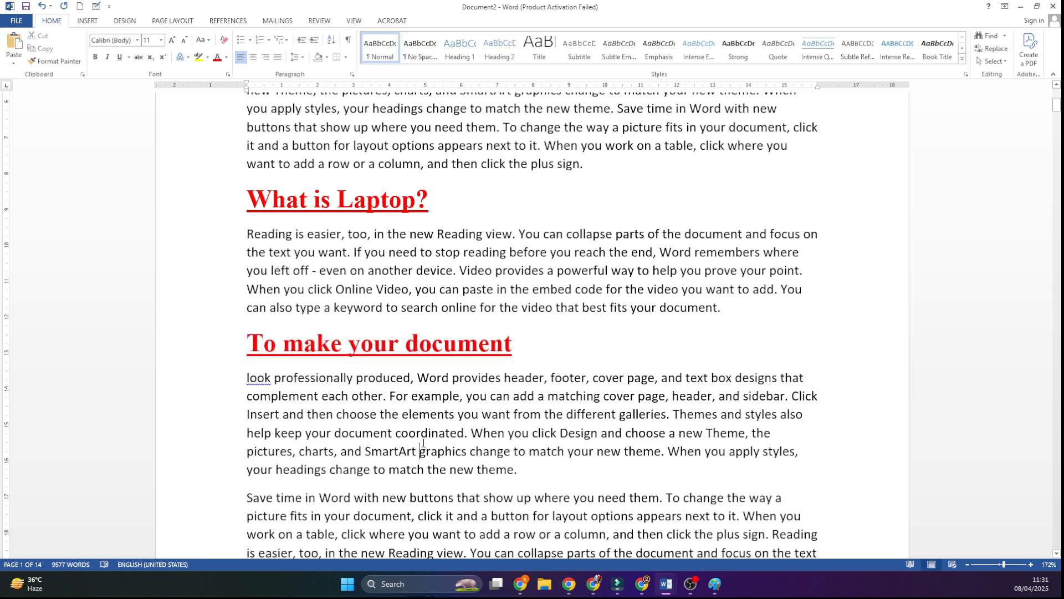
pyautogui.scroll(-2, 440, 443)
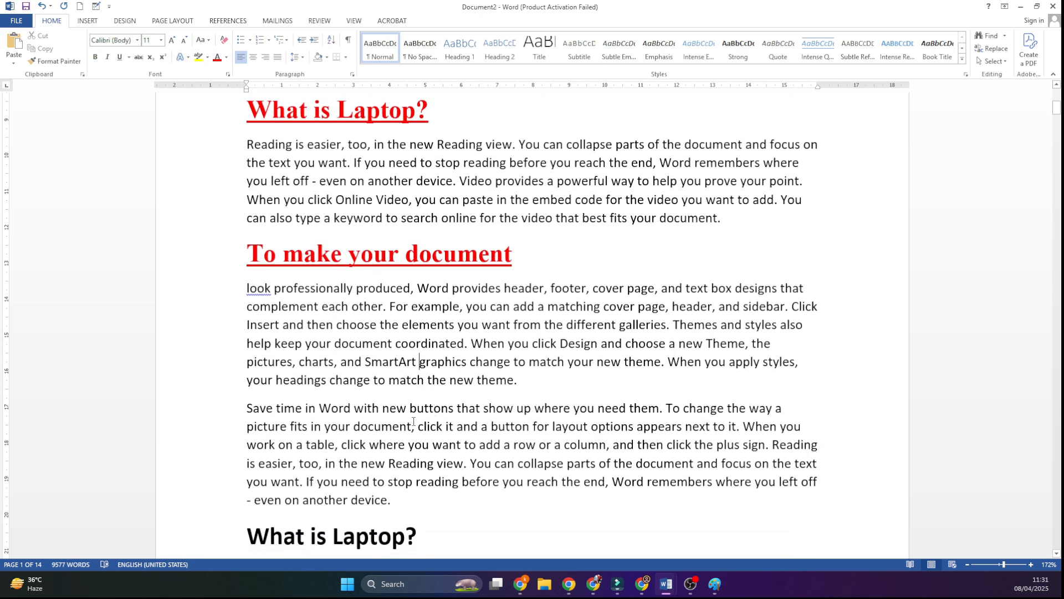
# Step: Break "Save time in Word with new" and "plus sign. Reading is easier, too," onto their own lines below the "To make your document" section
pyautogui.click(408, 408)
pyautogui.press('Return')
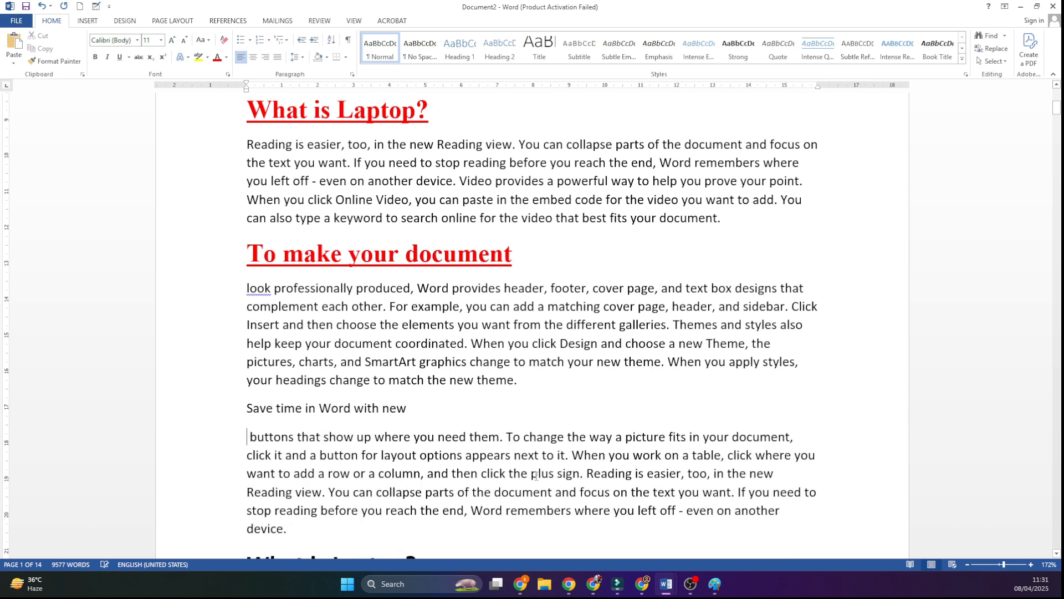
pyautogui.click(534, 475)
pyautogui.press('Return')
pyautogui.click(427, 504)
pyautogui.press('Return')
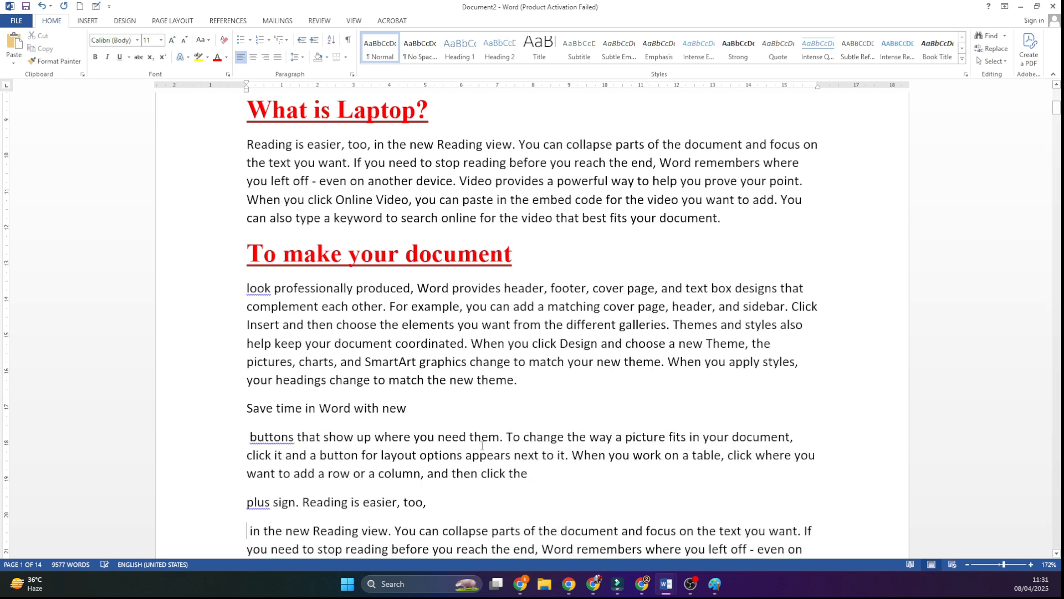
# Step: Copy the "To make your document" heading's formatting onto the "Save time in Word with new" line with Format Painter
pyautogui.moveTo(519, 256); pyautogui.dragTo(206, 241)
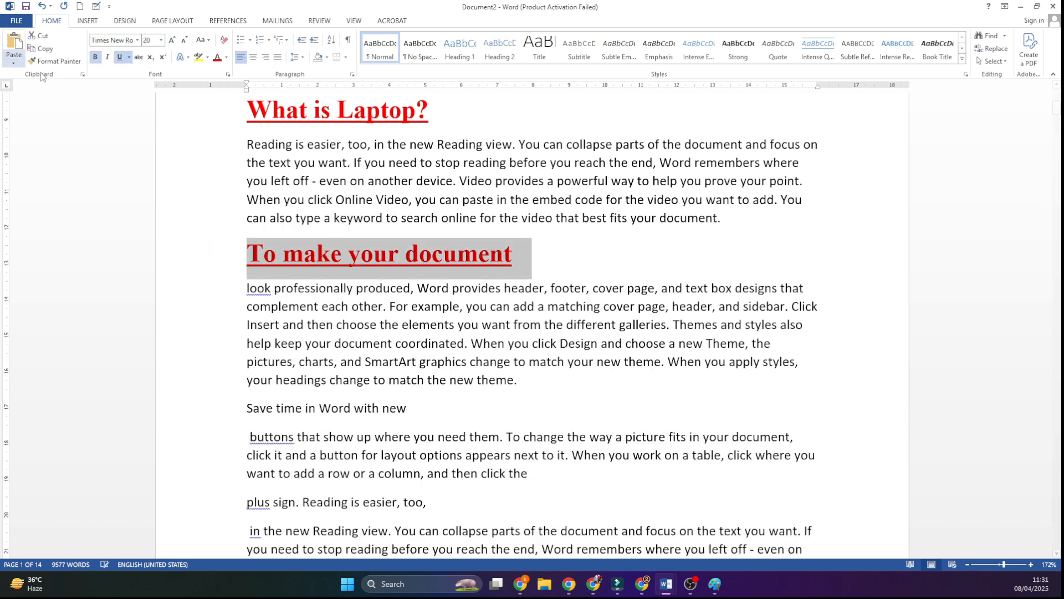
pyautogui.click(54, 61)
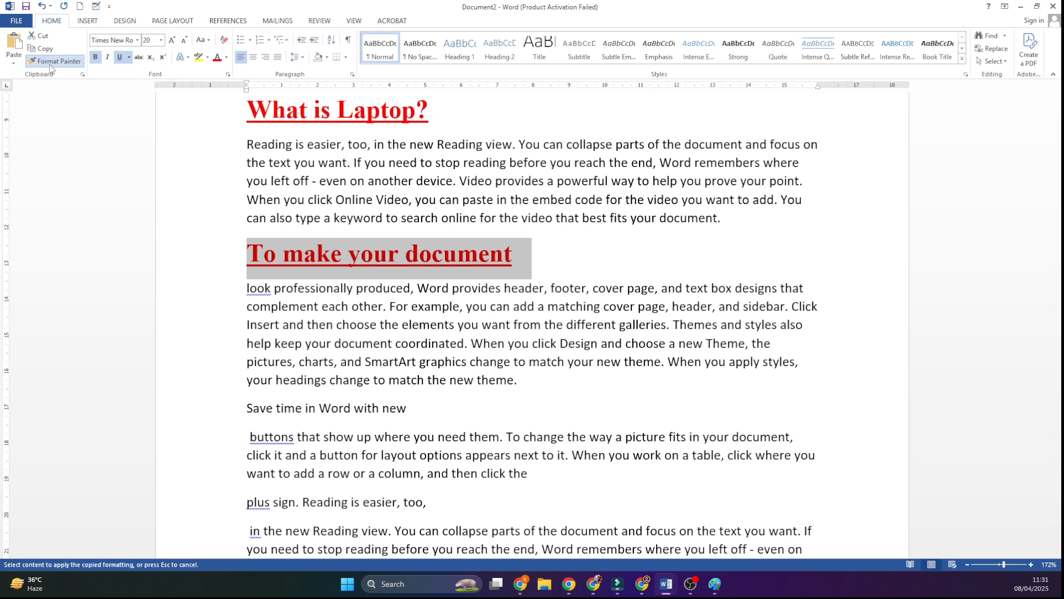
pyautogui.moveTo(243, 413); pyautogui.dragTo(472, 413)
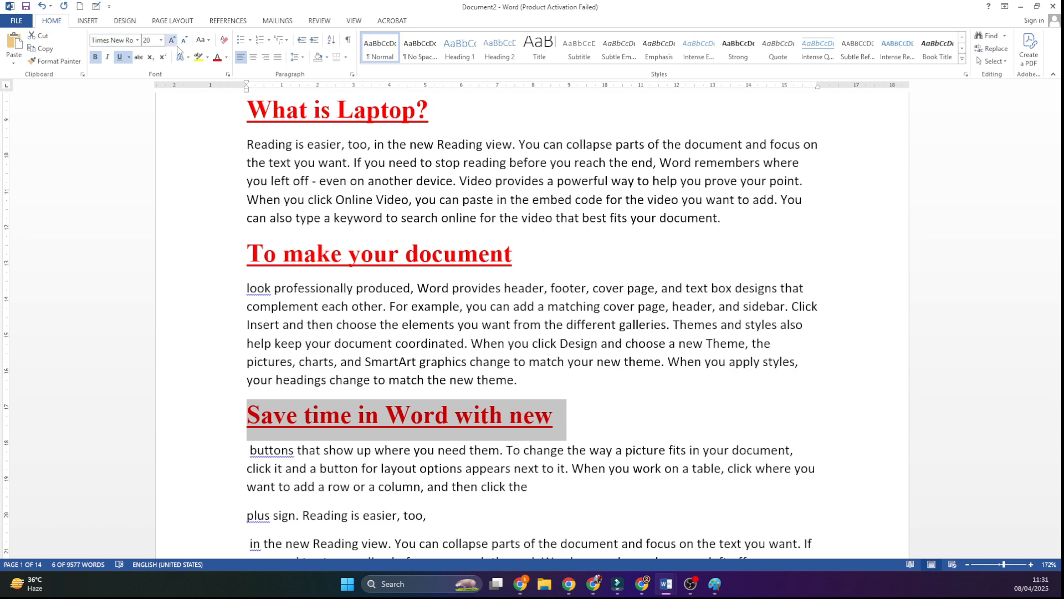
# Step: Try to copy the "Save time in Word with new" heading's formatting onto the "plus sign. Reading is easier, too," line with Format Painter
pyautogui.scroll(-3, 297, 377)
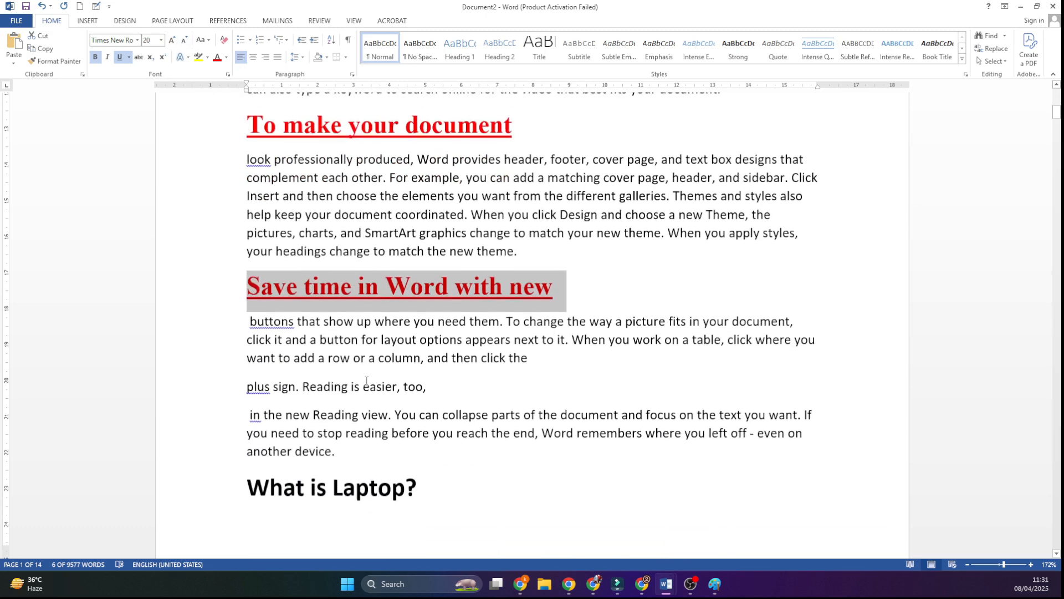
pyautogui.click(233, 388)
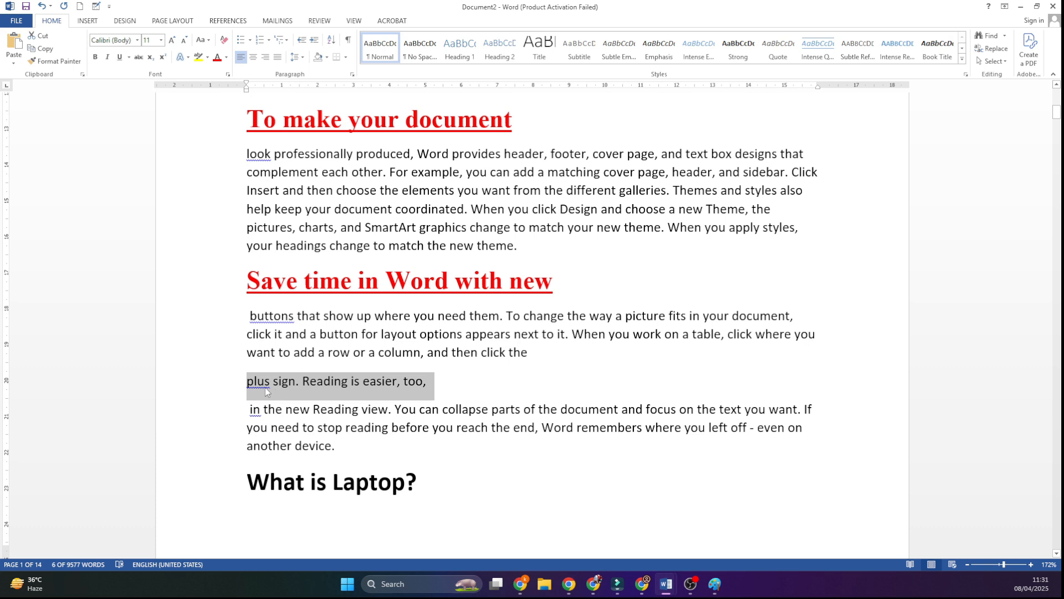
pyautogui.click(541, 413)
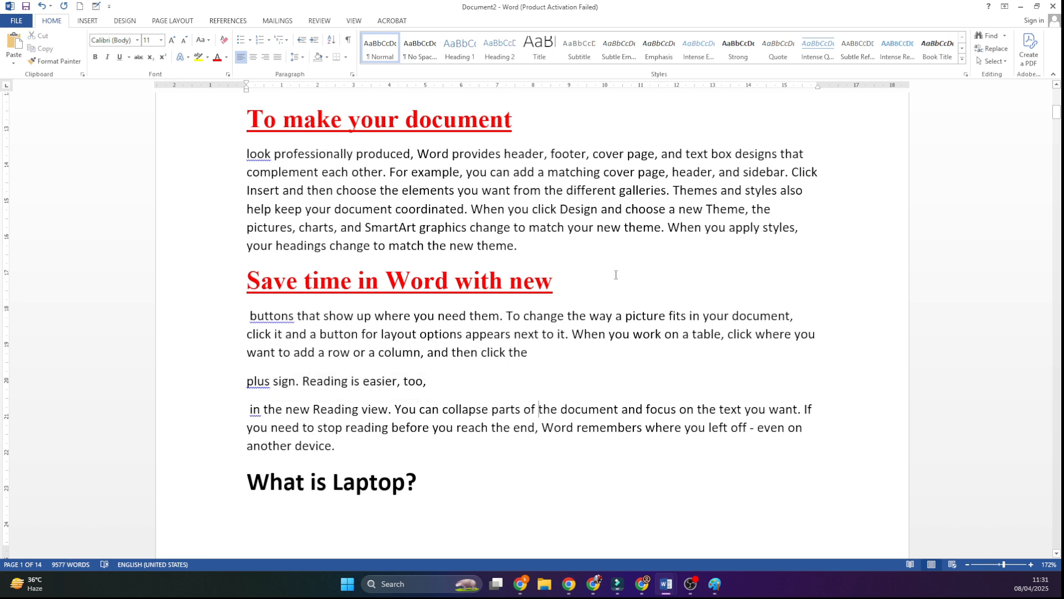
pyautogui.moveTo(615, 275); pyautogui.dragTo(245, 280)
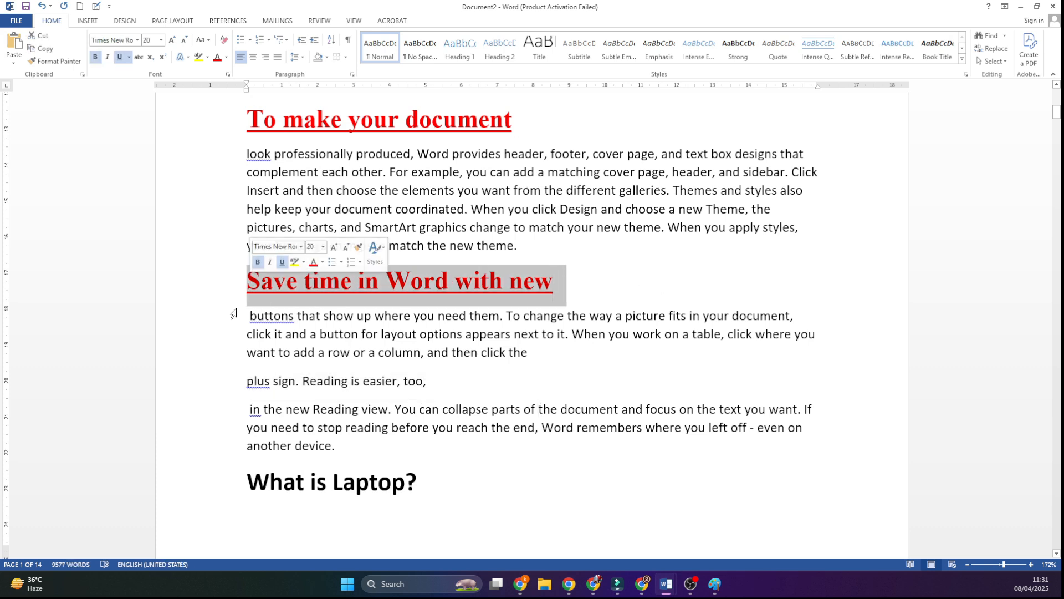
pyautogui.click(43, 61)
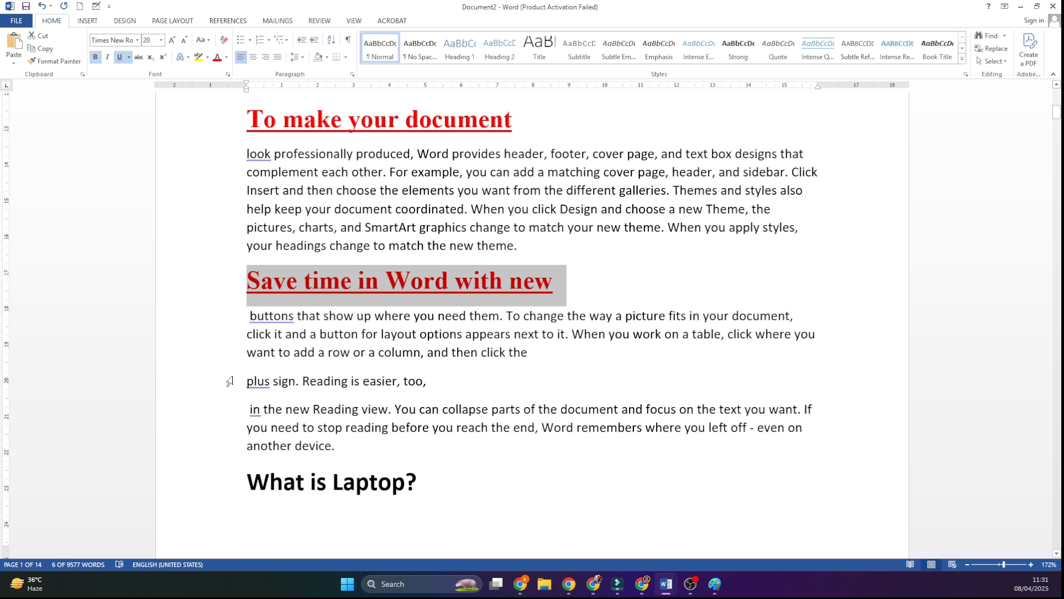
pyautogui.moveTo(247, 380); pyautogui.dragTo(443, 391)
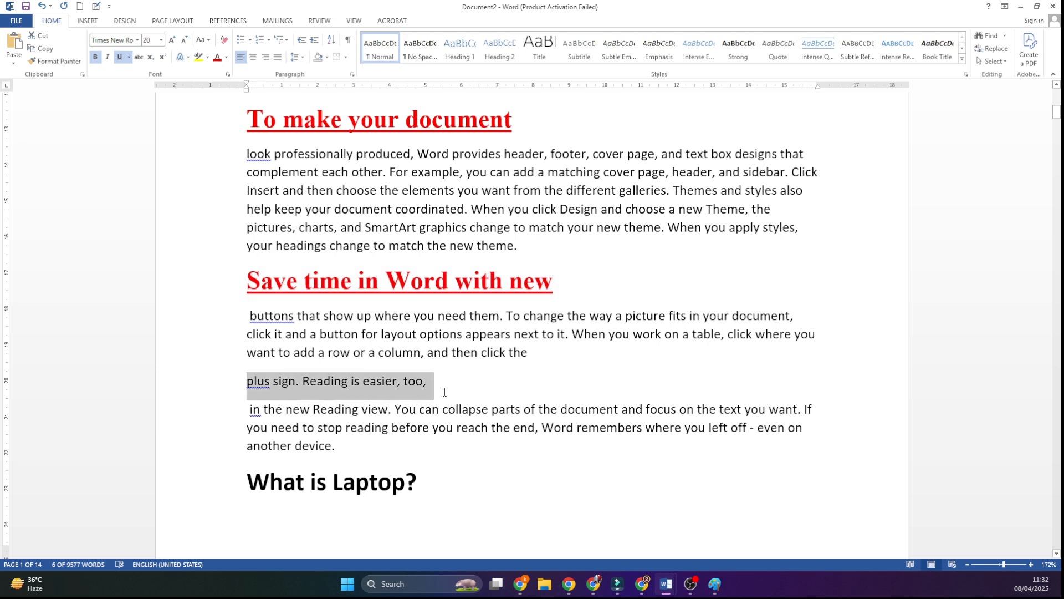
# Step: Lock Format Painter with the "Save time in Word with new" heading's formatting and apply it to the "plus sign. Reading is easier, too," line
pyautogui.click(376, 255)
pyautogui.tripleClick(409, 292)
pyautogui.click(44, 61)
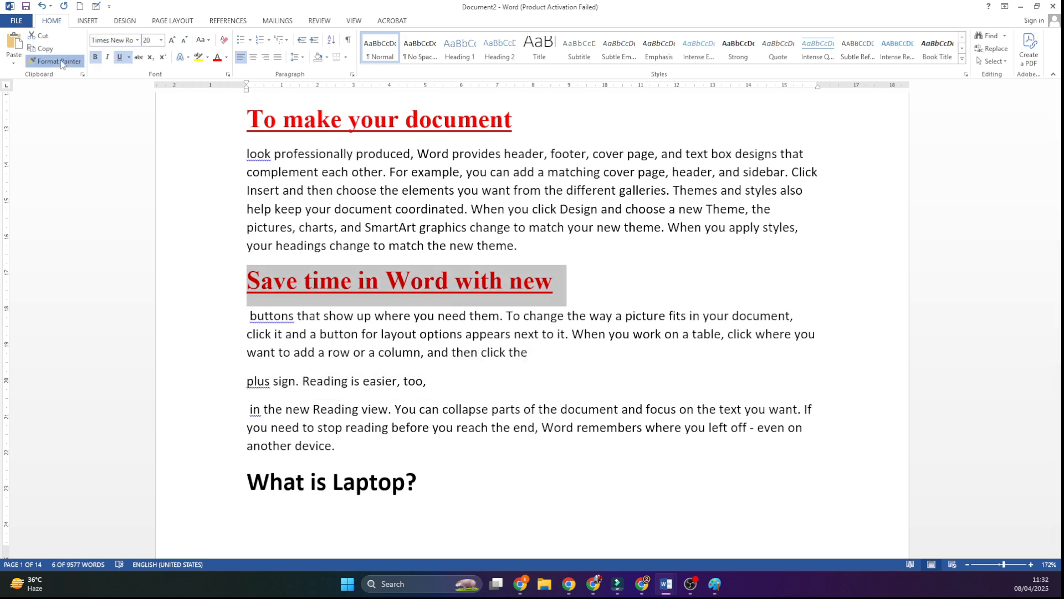
pyautogui.moveTo(244, 382); pyautogui.dragTo(482, 388)
# Step: Paint the heading formatting onto "Video provides a powerful" and the passage from "Reading is easier, too," to "If you" on page 2
pyautogui.scroll(-4, 328, 427)
pyautogui.scroll(-3, 329, 427)
pyautogui.moveTo(246, 392); pyautogui.dragTo(394, 395)
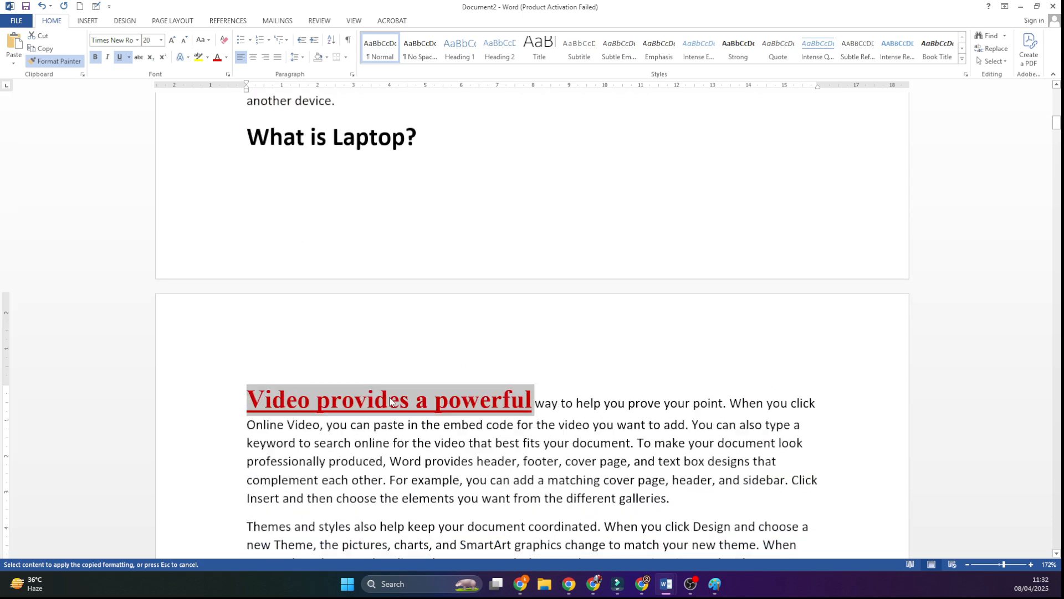
pyautogui.scroll(-5, 235, 395)
pyautogui.moveTo(246, 378); pyautogui.dragTo(386, 396)
# Step: Paint the heading formatting onto the letters "id" in the next paragraph beginning "Video provides a powerful way", and turn off Format Painter
pyautogui.scroll(-3, 333, 421)
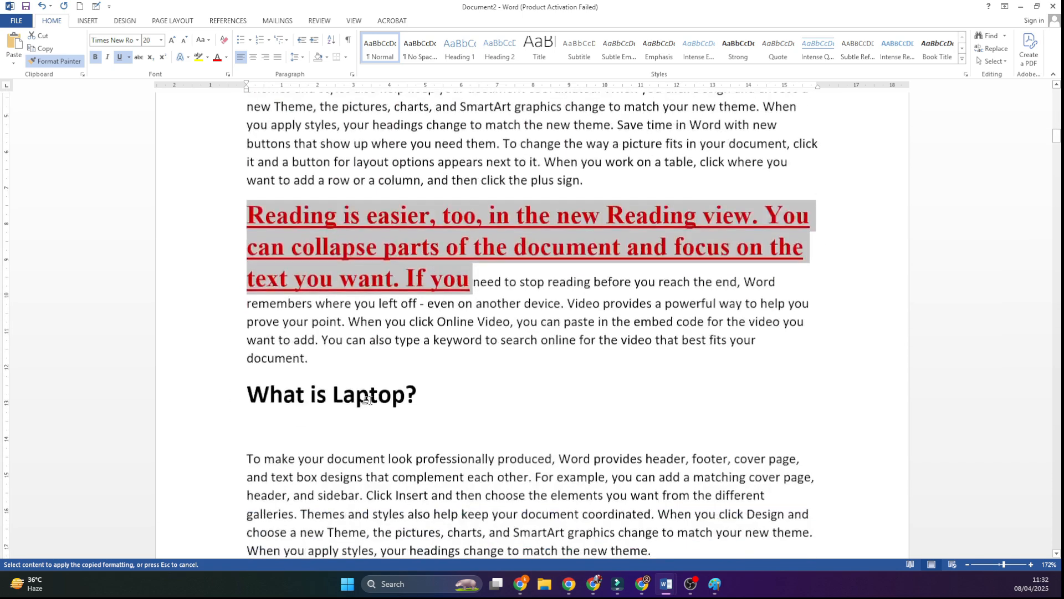
pyautogui.moveTo(246, 449)
pyautogui.mouseDown()
pyautogui.moveTo(262, 453)
pyautogui.moveTo(258, 482)
pyautogui.moveTo(276, 484)
pyautogui.mouseUp()
pyautogui.scroll(-4, 262, 453)
pyautogui.scroll(-3, 323, 477)
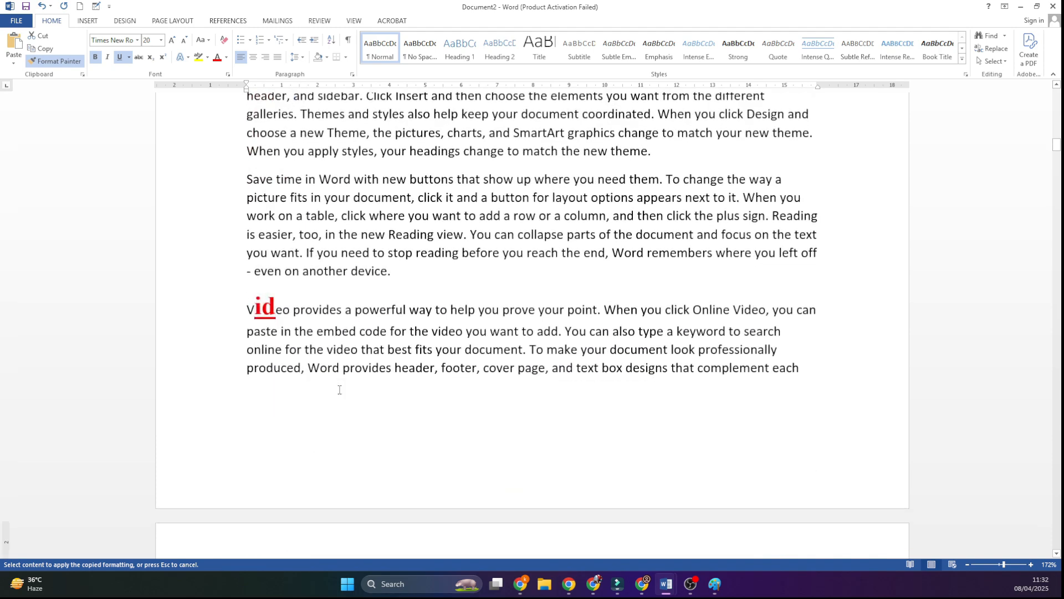
pyautogui.scroll(-1, 339, 389)
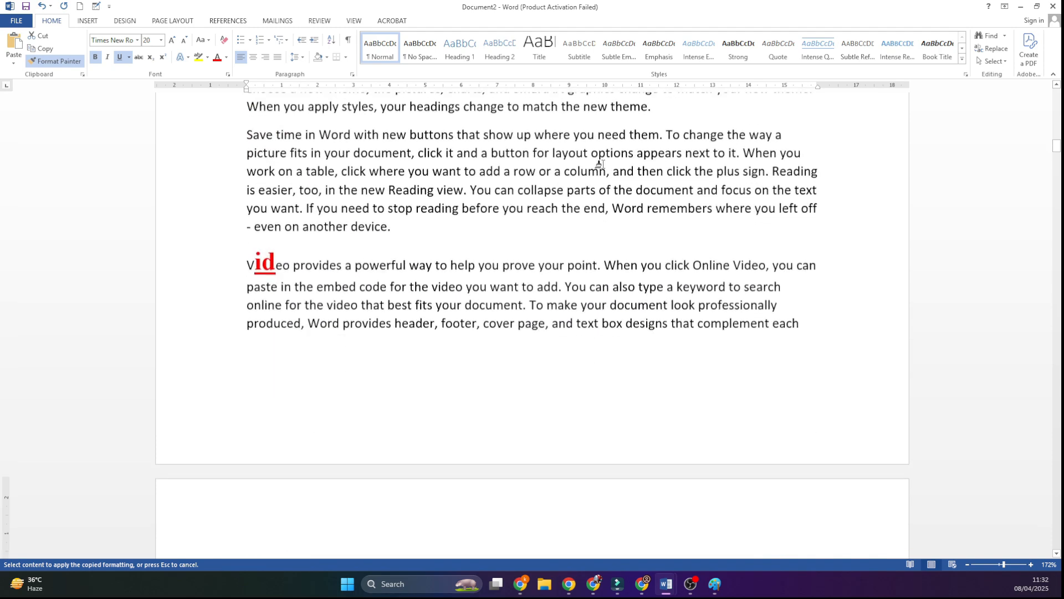
pyautogui.click(66, 64)
pyautogui.click(412, 307)
pyautogui.scroll(14, 517, 409)
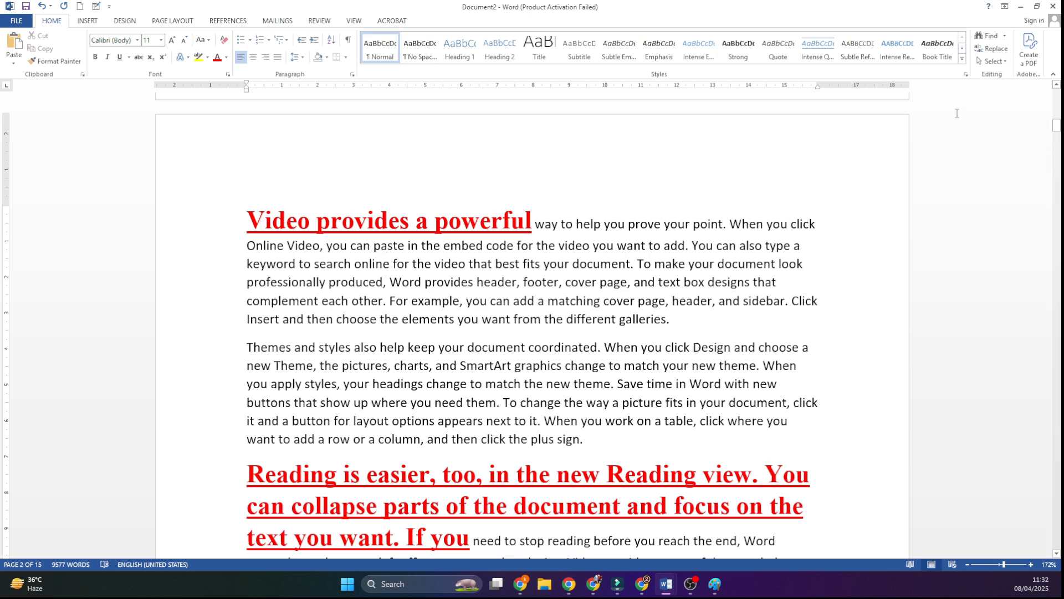
pyautogui.click(1033, 589)
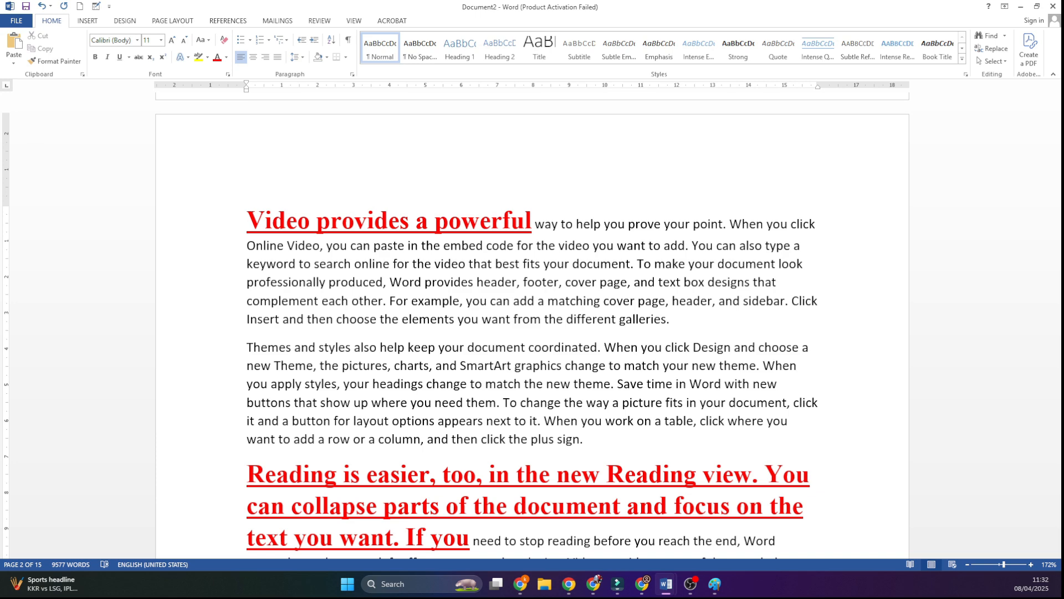
pyautogui.hotkey('alt', 'Tab')
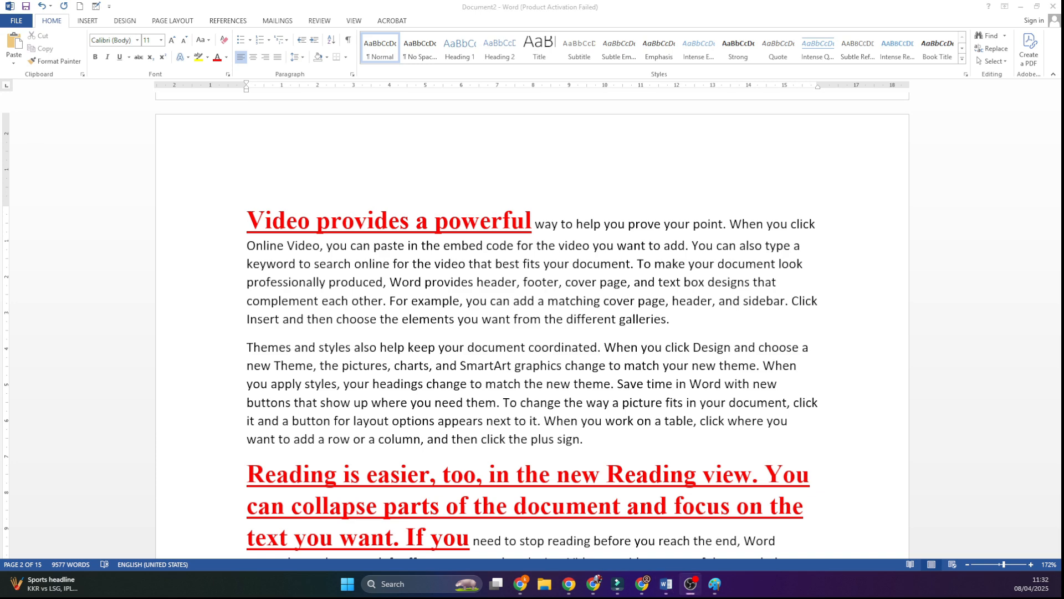